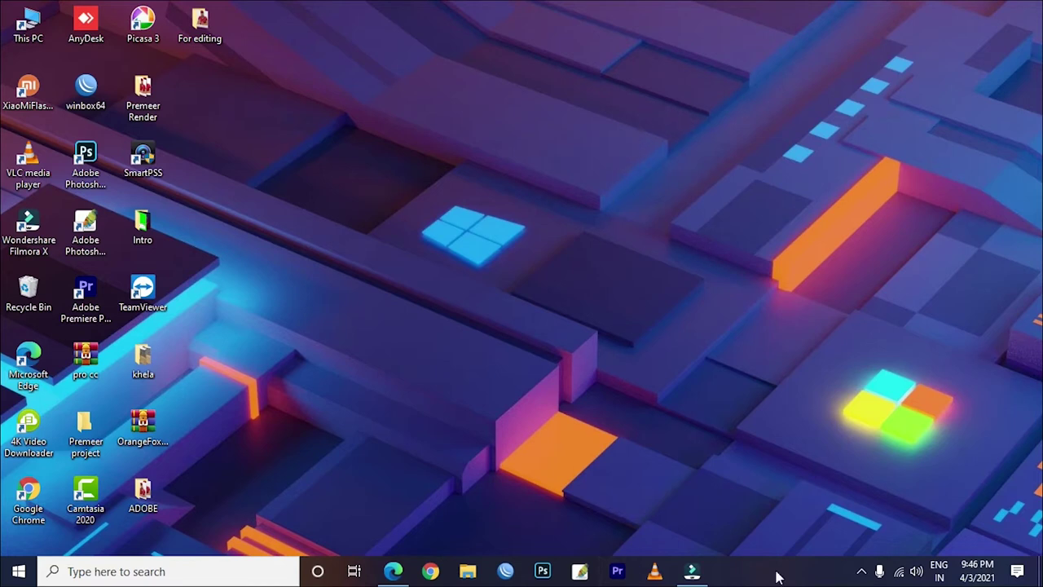
# Launch Premiere Pro 2020 from the taskbar and reach the Home screen listing project 'test'
pyautogui.click(619, 573)
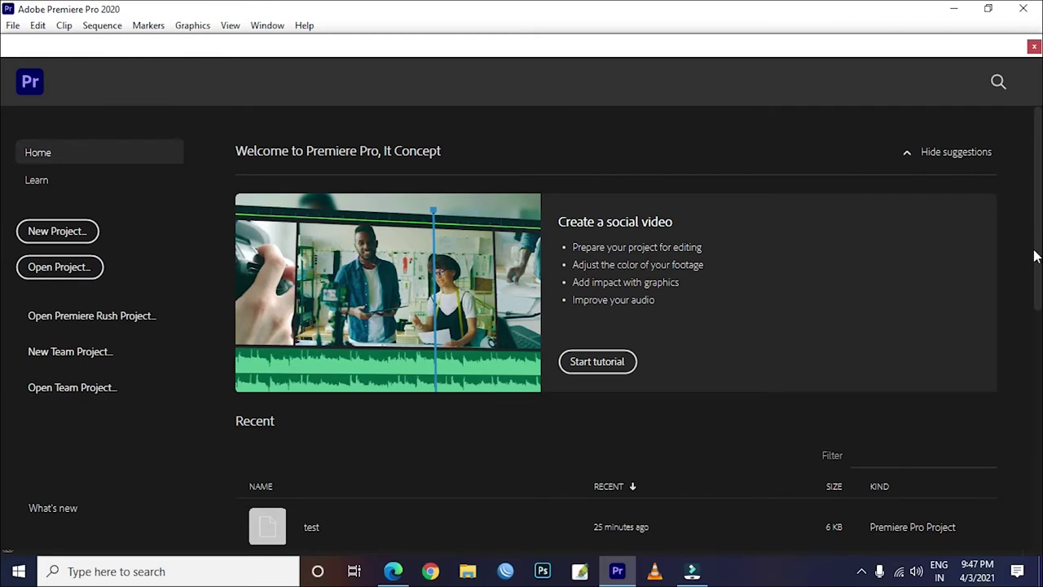
pyautogui.scroll(-1, 1038, 278)
pyautogui.scroll(-2, 1, 280)
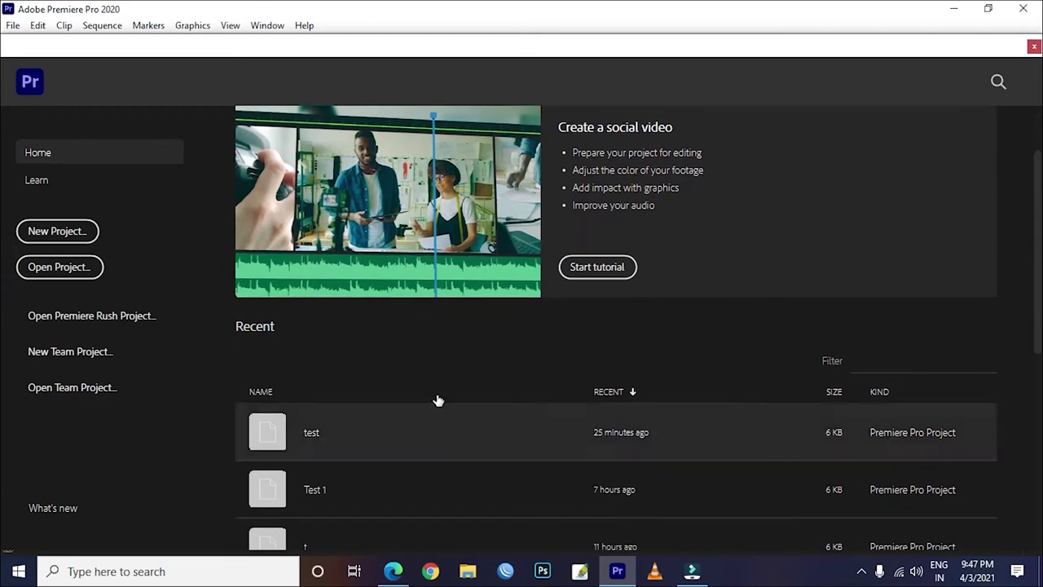
pyautogui.scroll(-2, 2, 287)
pyautogui.scroll(2, 2, 287)
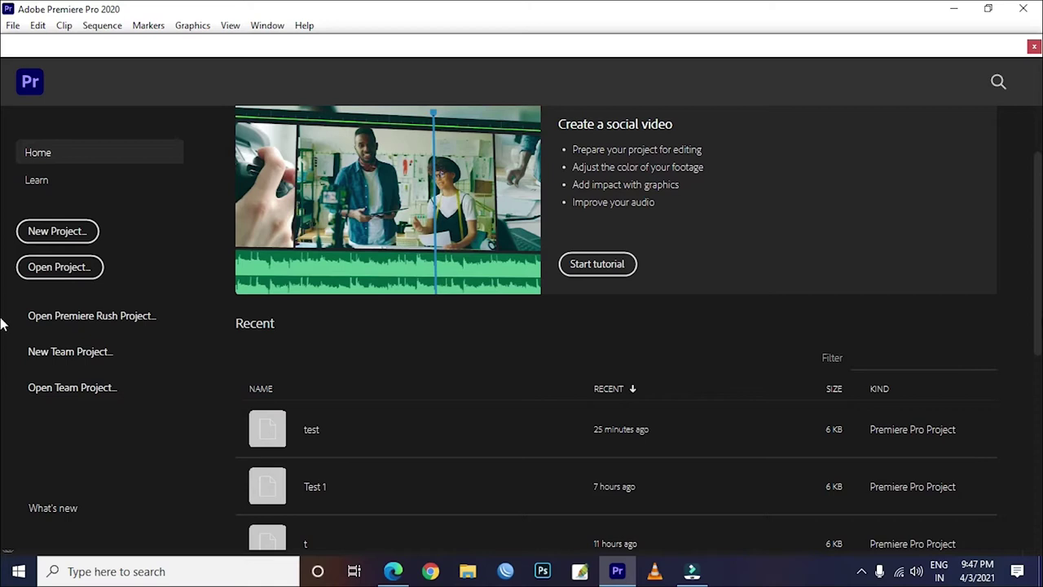
pyautogui.scroll(-3, 2, 321)
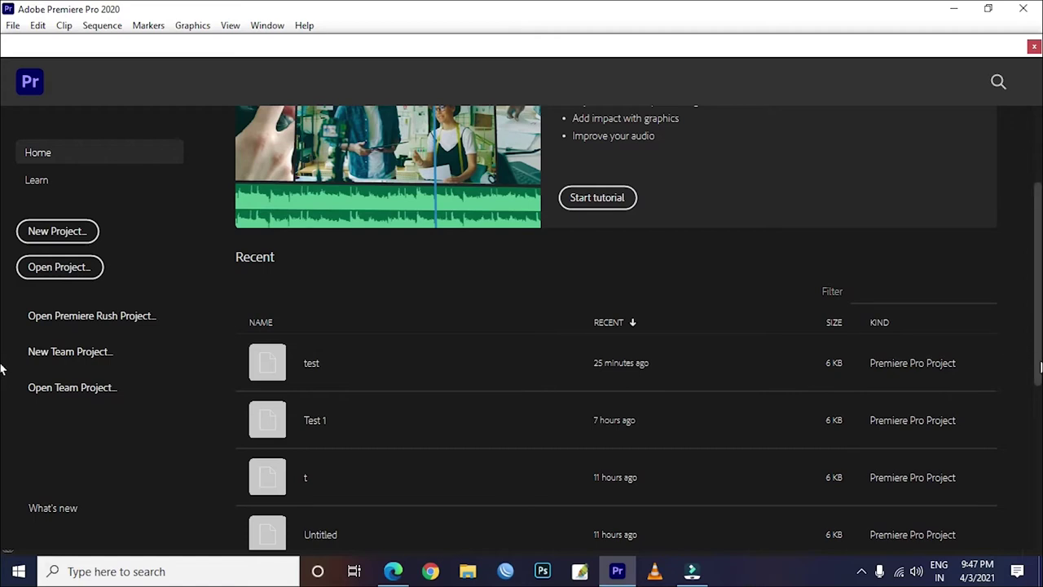
pyautogui.scroll(-5, 3, 361)
pyautogui.scroll(5, 1015, 187)
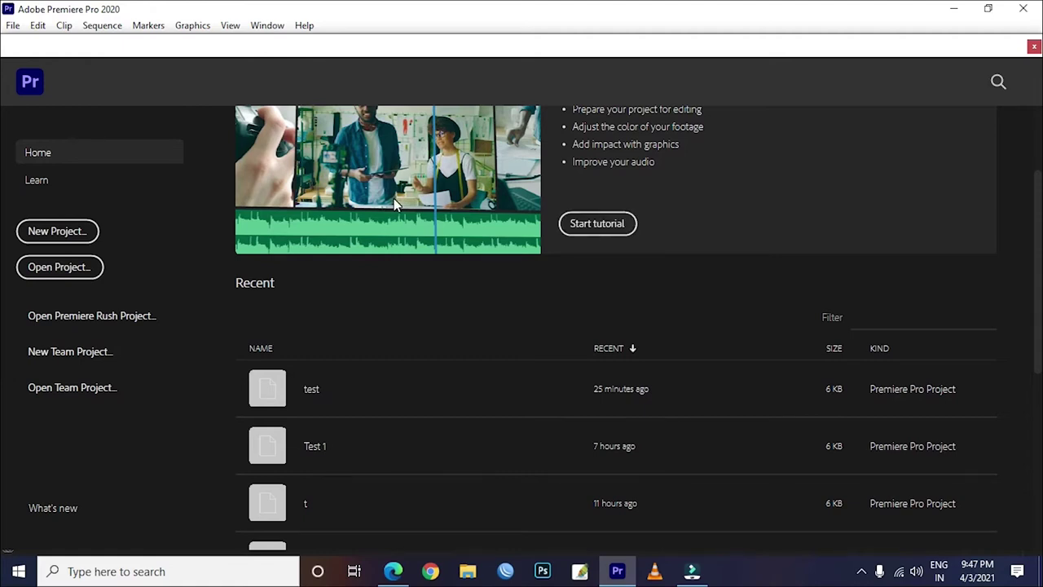
pyautogui.click(74, 235)
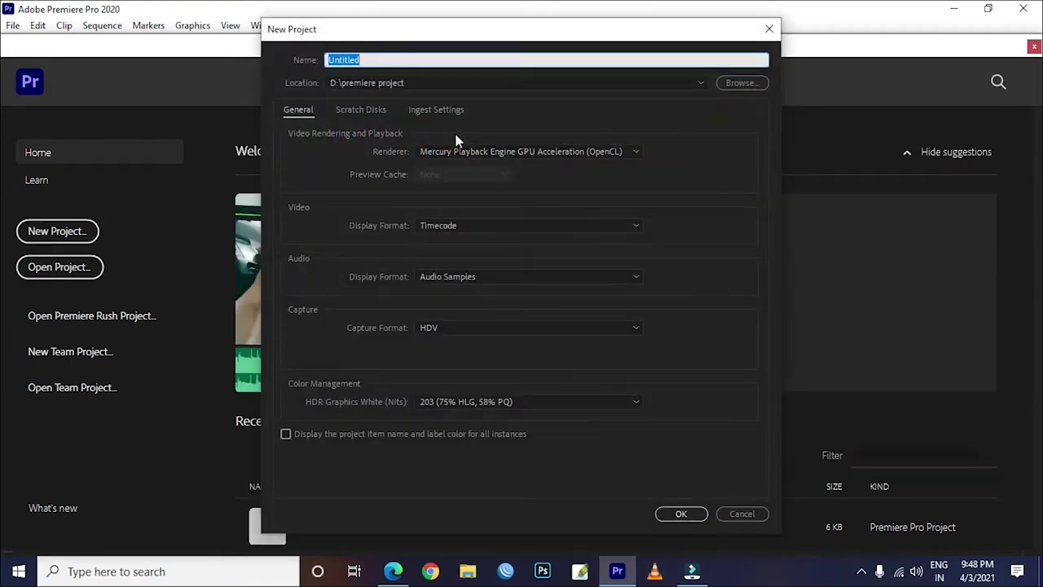
# Name the new project 'Test 4' and set its save location to D:\premiere project
pyautogui.press('BackSpace')
pyautogui.write('Test 4')
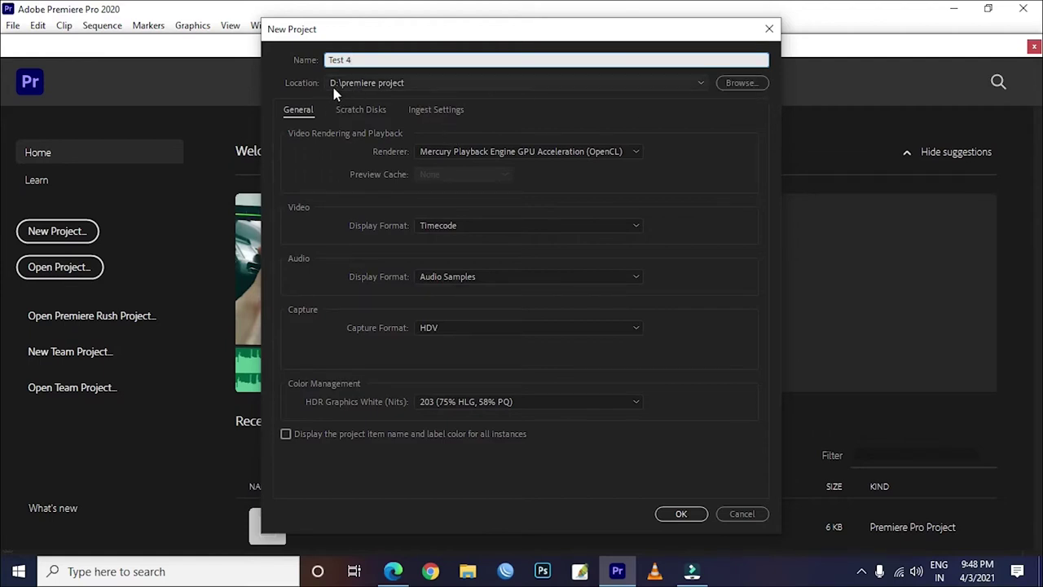
pyautogui.click(740, 83)
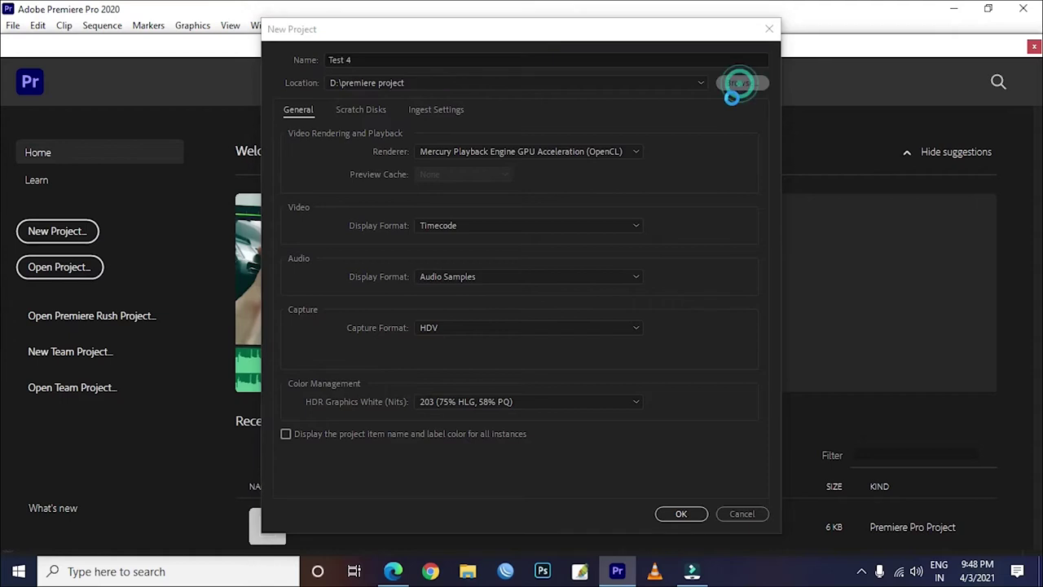
pyautogui.click(338, 300)
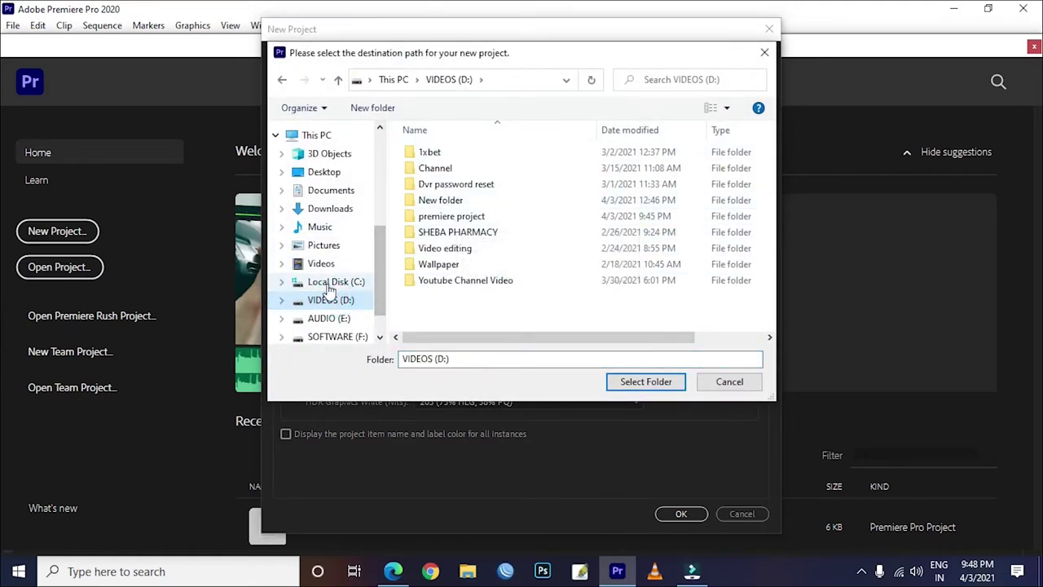
pyautogui.click(452, 218)
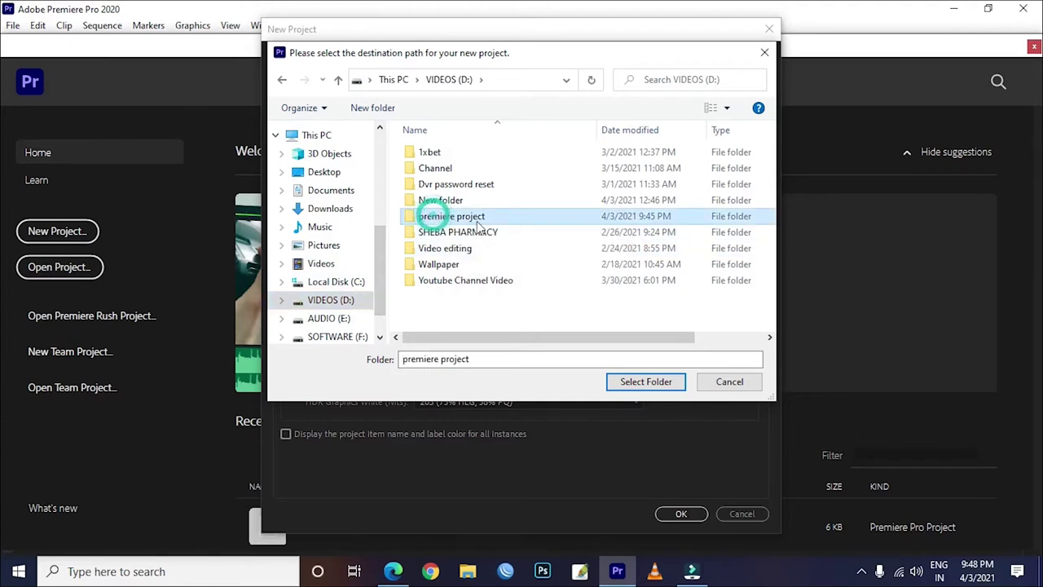
pyautogui.click(641, 383)
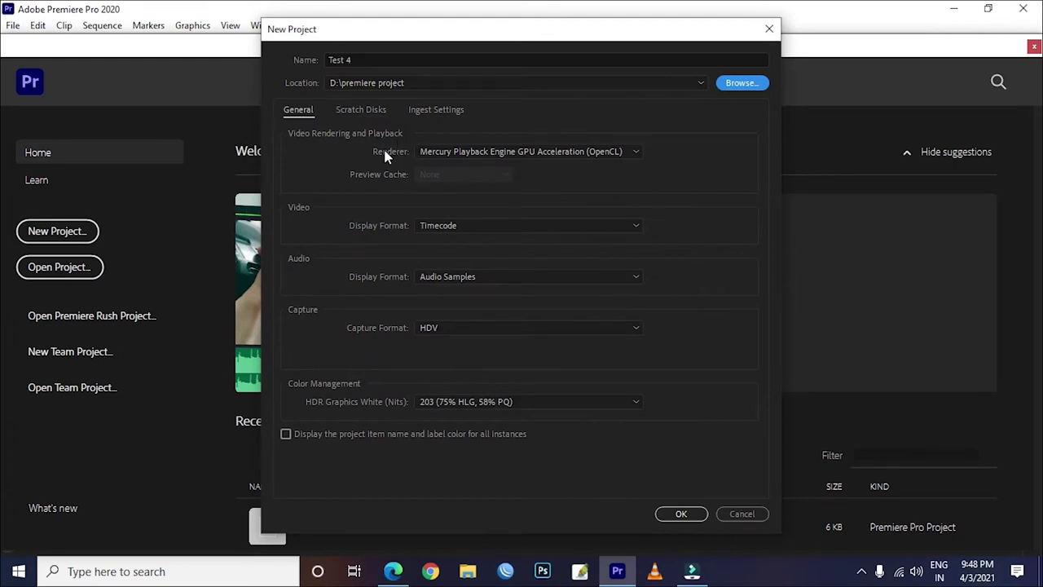
# Create the project with GPU Acceleration rendering and HDV capture format, after trying Software Only and DV
pyautogui.click(559, 154)
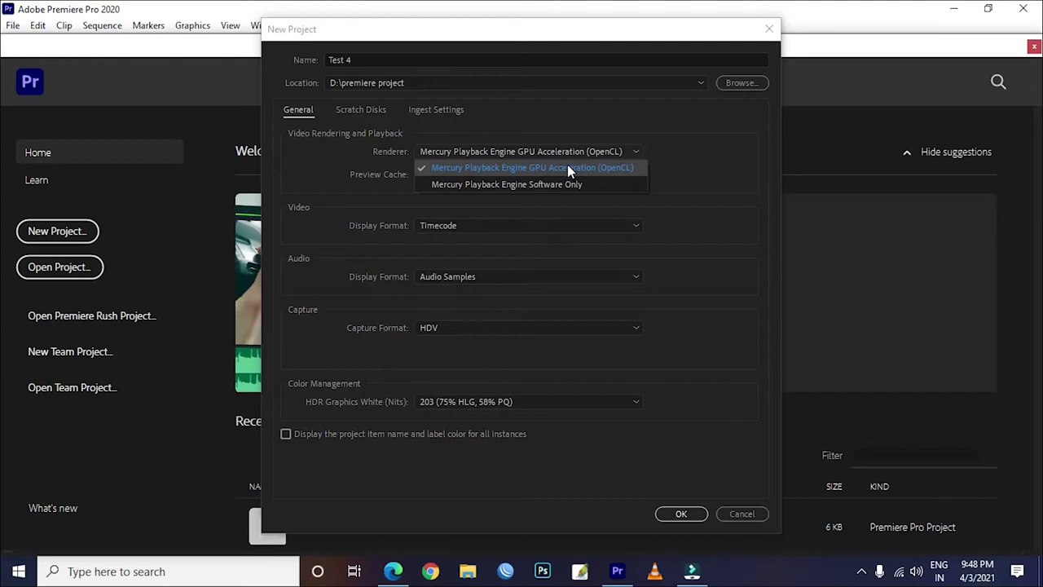
pyautogui.click(477, 184)
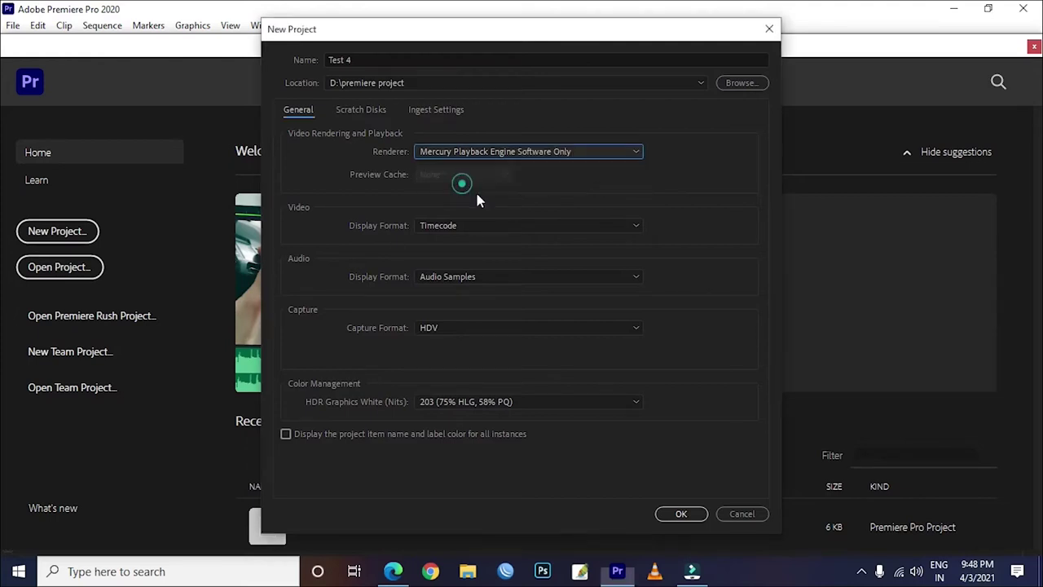
pyautogui.click(601, 150)
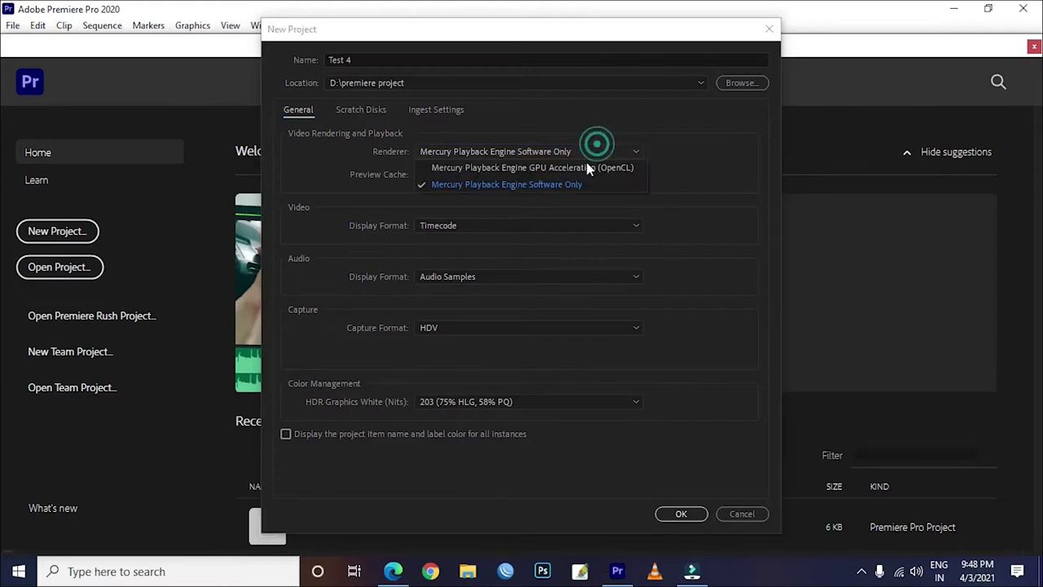
pyautogui.click(566, 169)
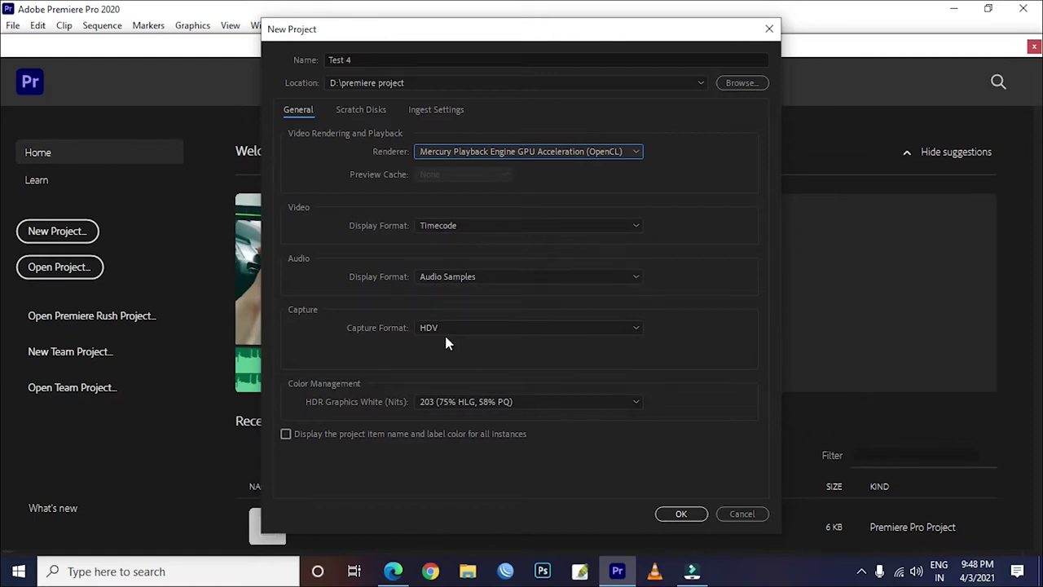
pyautogui.click(473, 326)
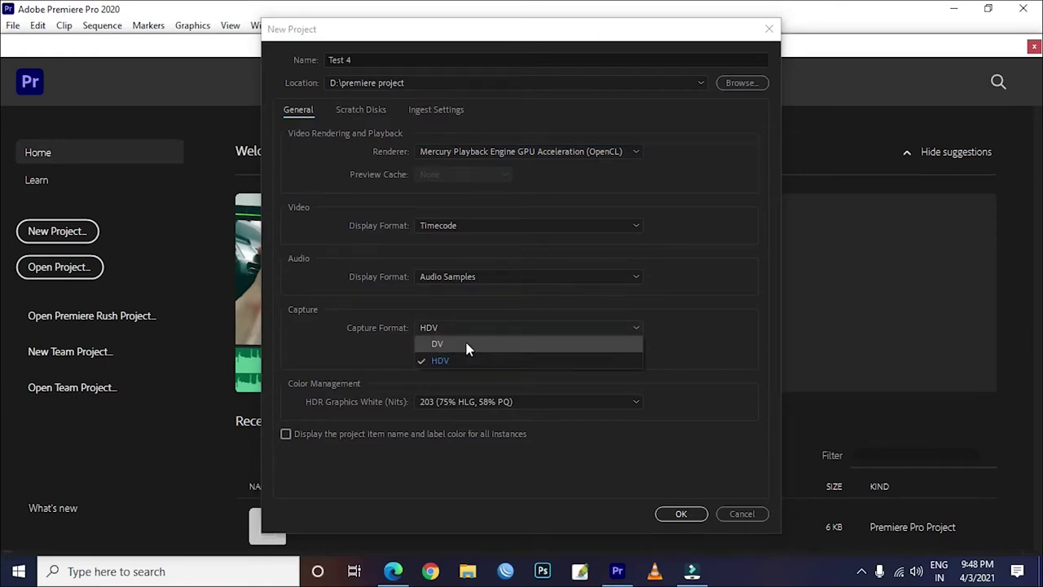
pyautogui.click(469, 346)
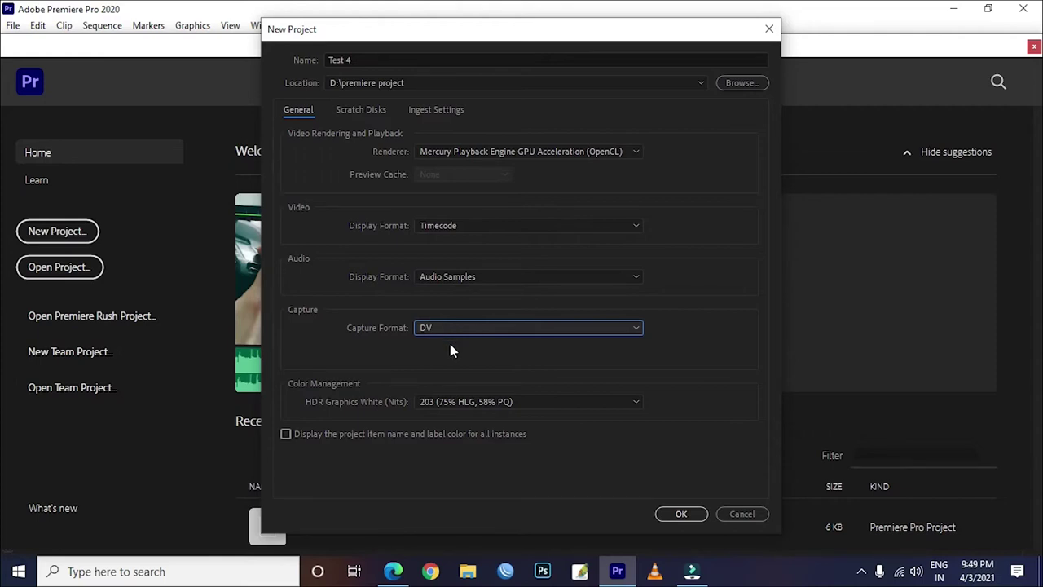
pyautogui.click(457, 329)
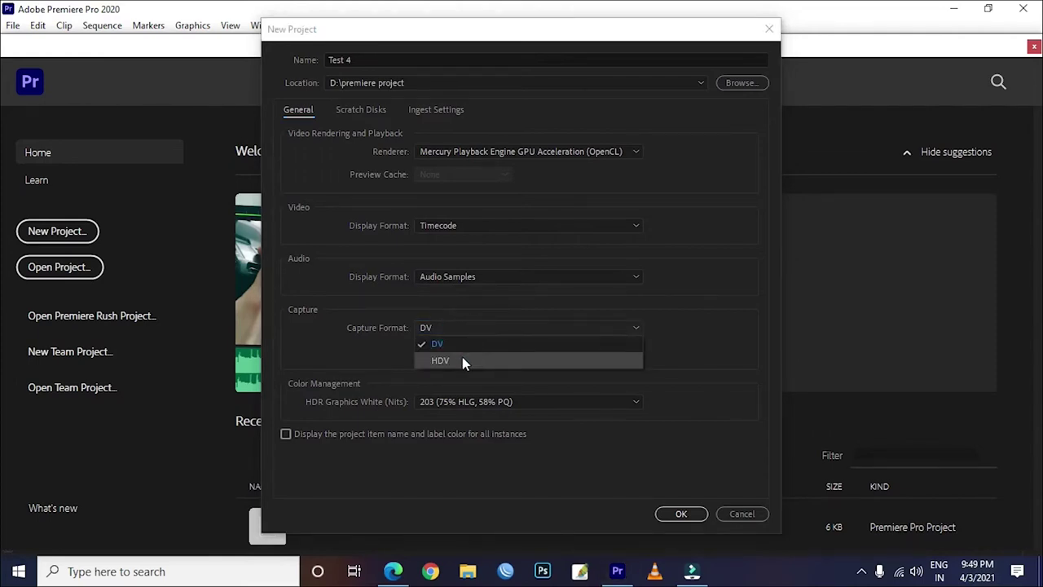
pyautogui.click(462, 359)
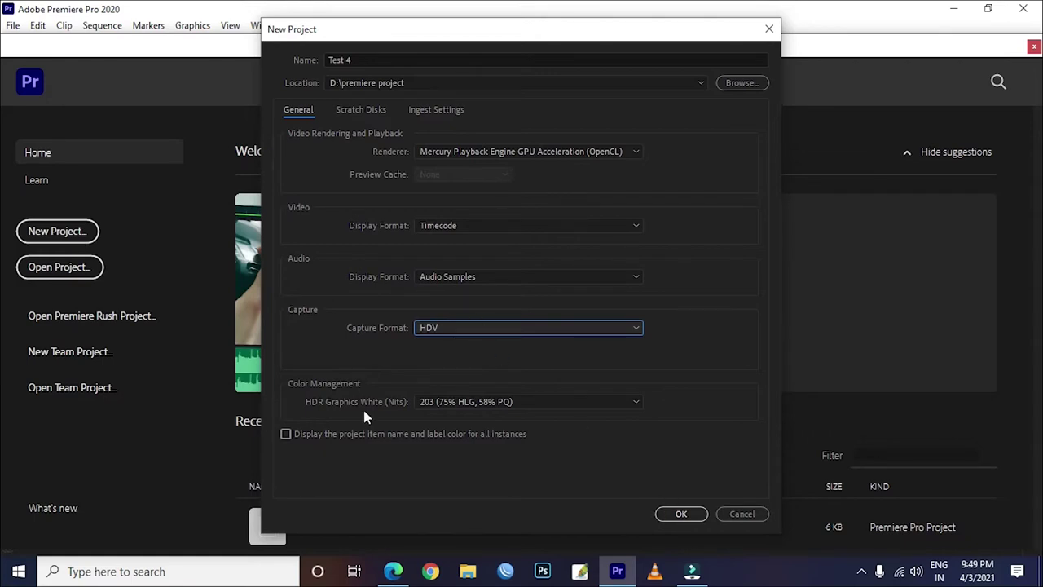
pyautogui.click(679, 514)
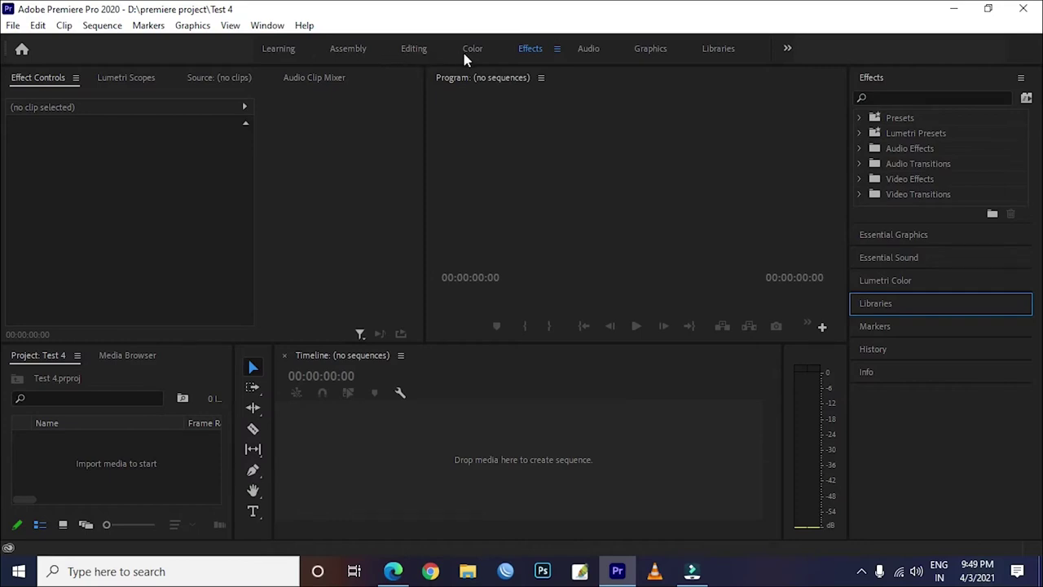
pyautogui.click(584, 51)
pyautogui.click(647, 50)
pyautogui.click(529, 48)
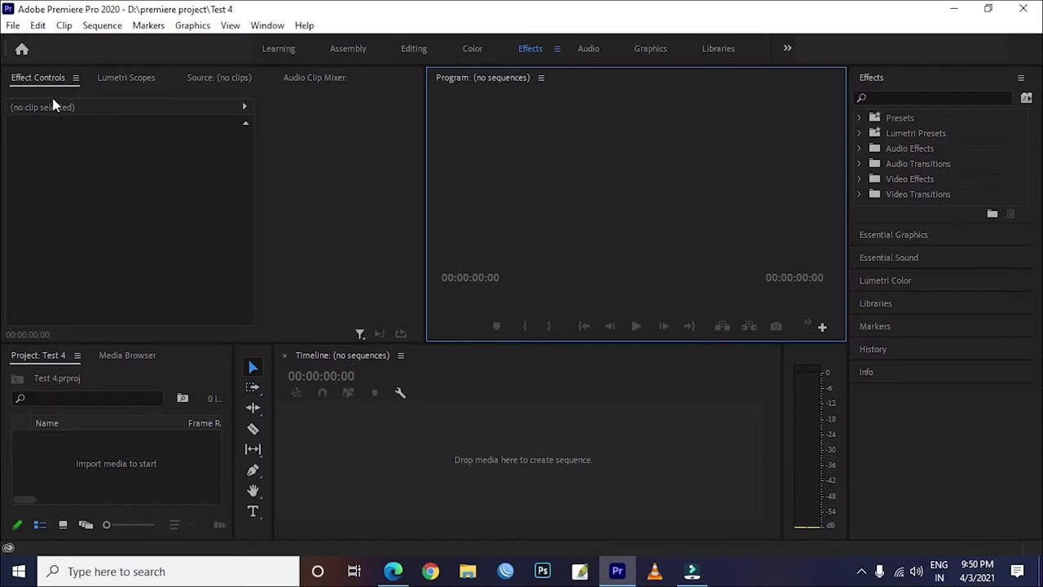
pyautogui.click(104, 470)
# Create a new bin in the Project panel named Video
pyautogui.rightClick(104, 471)
pyautogui.moveTo(176, 236)
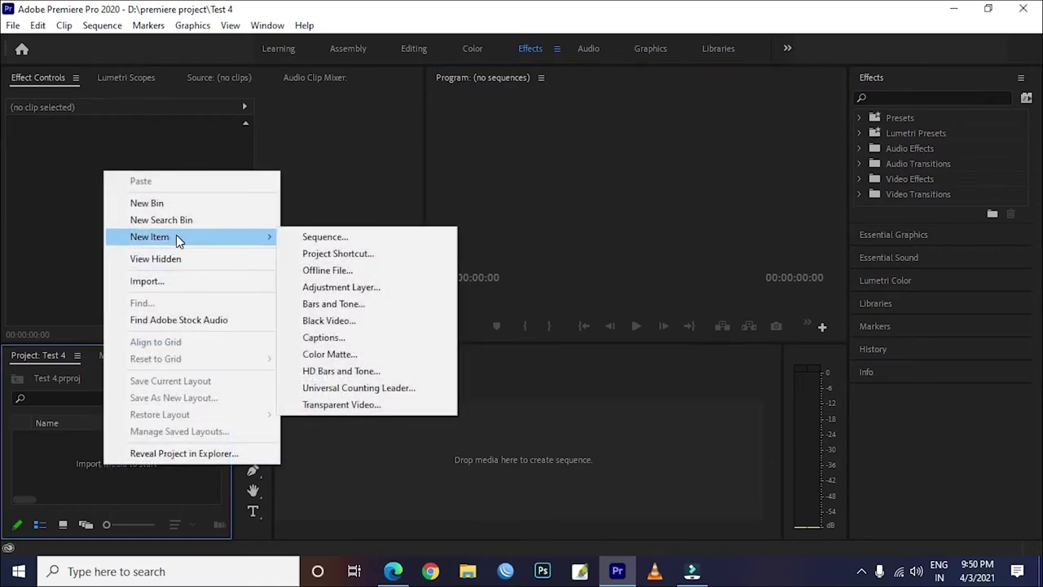
pyautogui.click(176, 206)
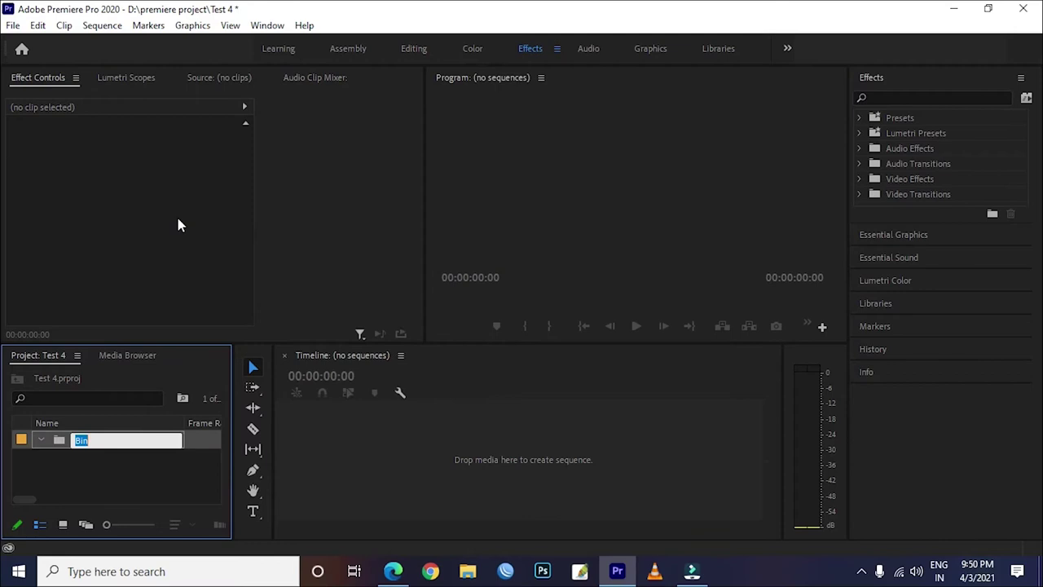
pyautogui.press('BackSpace')
pyautogui.write('Video')
pyautogui.click(132, 479)
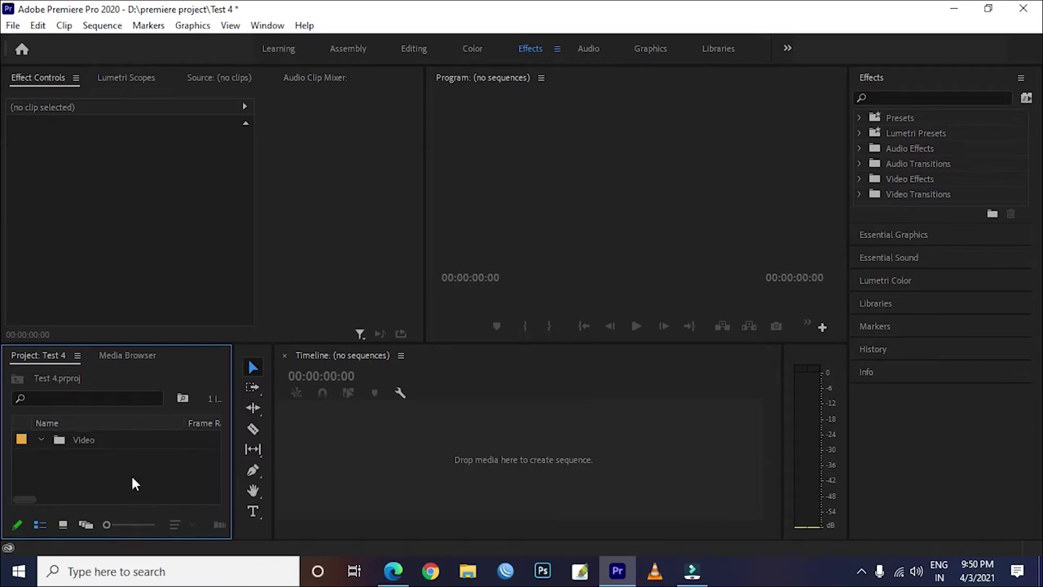
# Add a second bin named Audio
pyautogui.rightClick(116, 473)
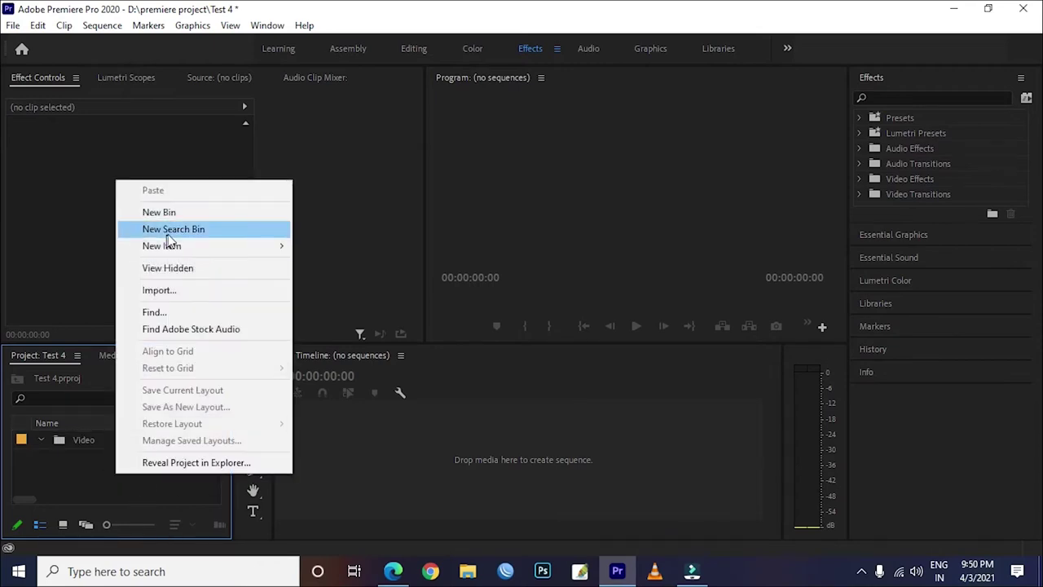
pyautogui.click(184, 219)
pyautogui.write('Audio')
pyautogui.press('Tab')
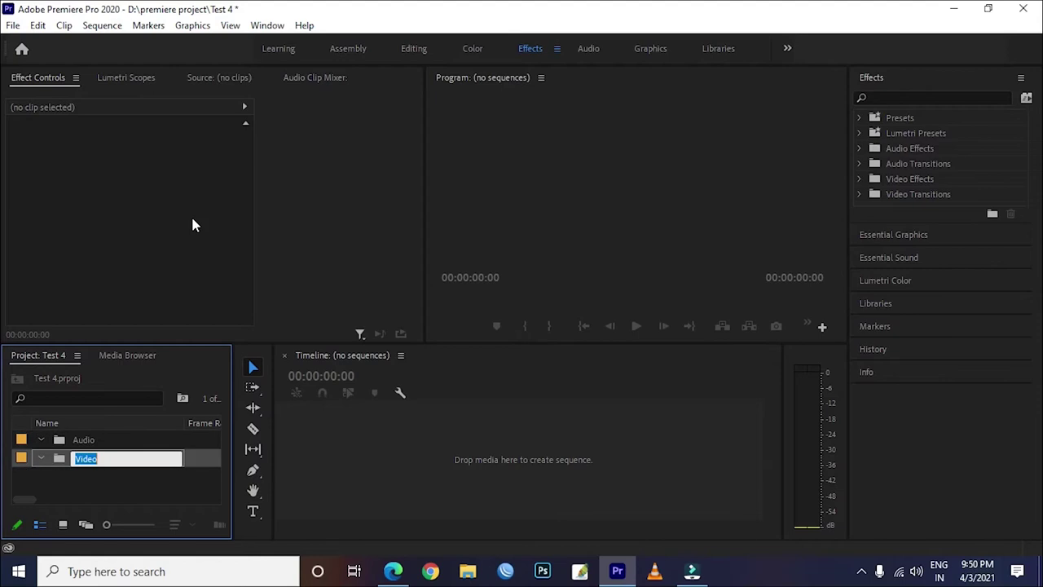
pyautogui.click(146, 483)
# Add a third bin named Lower third, then select the Video bin
pyautogui.rightClick(147, 484)
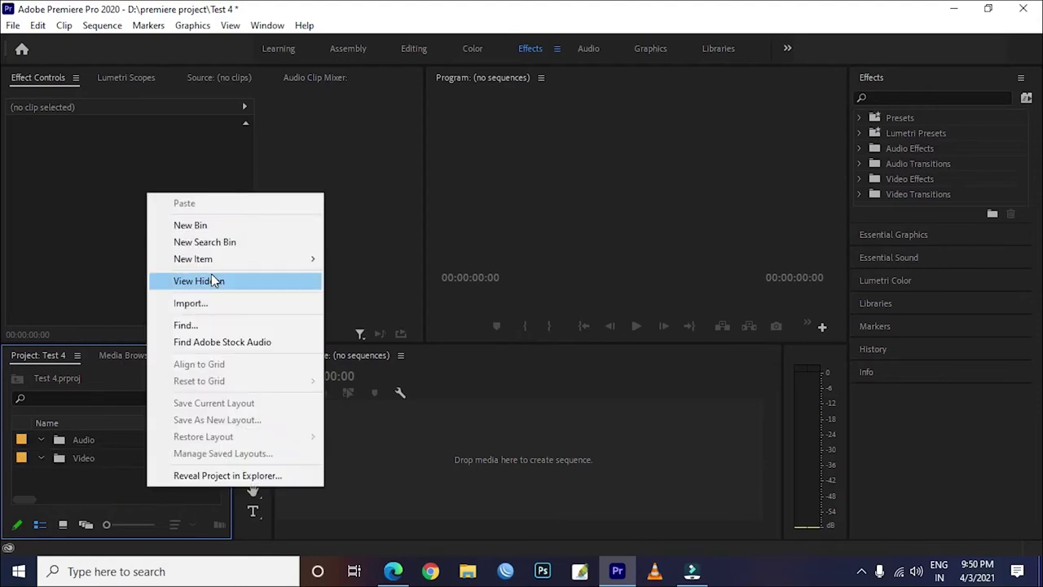
pyautogui.click(223, 233)
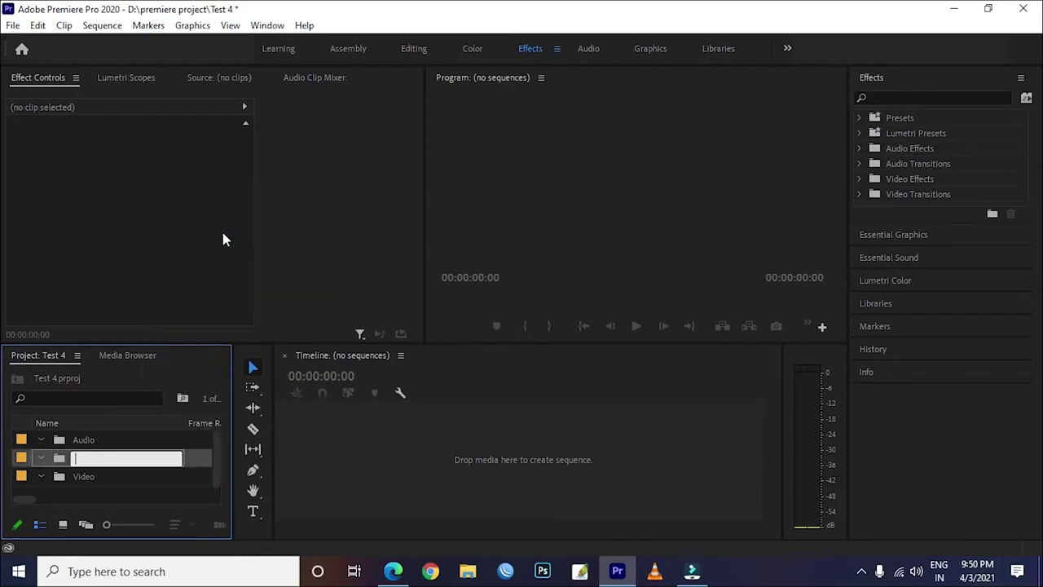
pyautogui.write('Lo')
pyautogui.write('wer th')
pyautogui.write('i')
pyautogui.write('r')
pyautogui.write('d')
pyautogui.press('Tab')
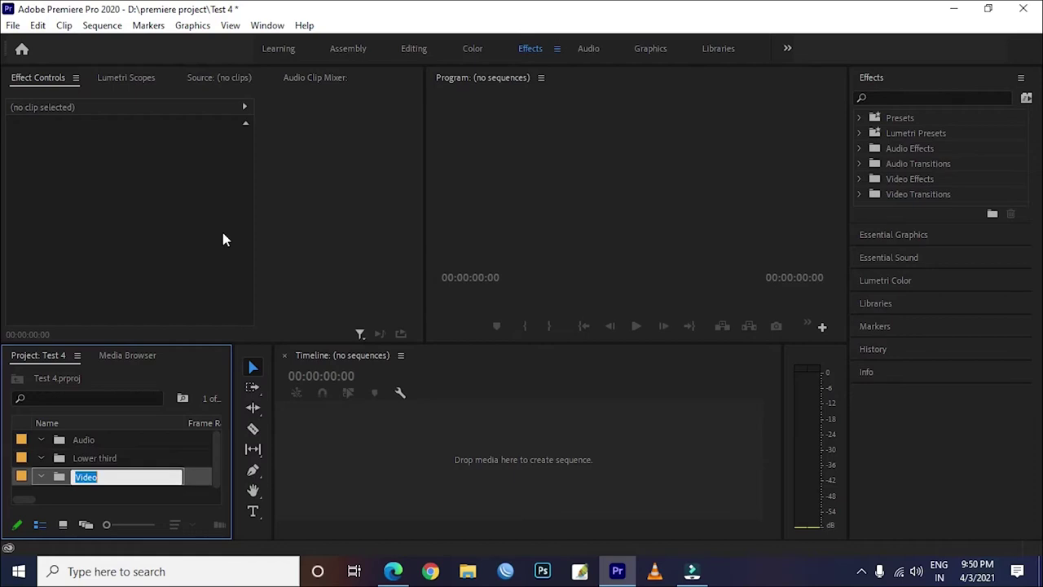
pyautogui.click(169, 482)
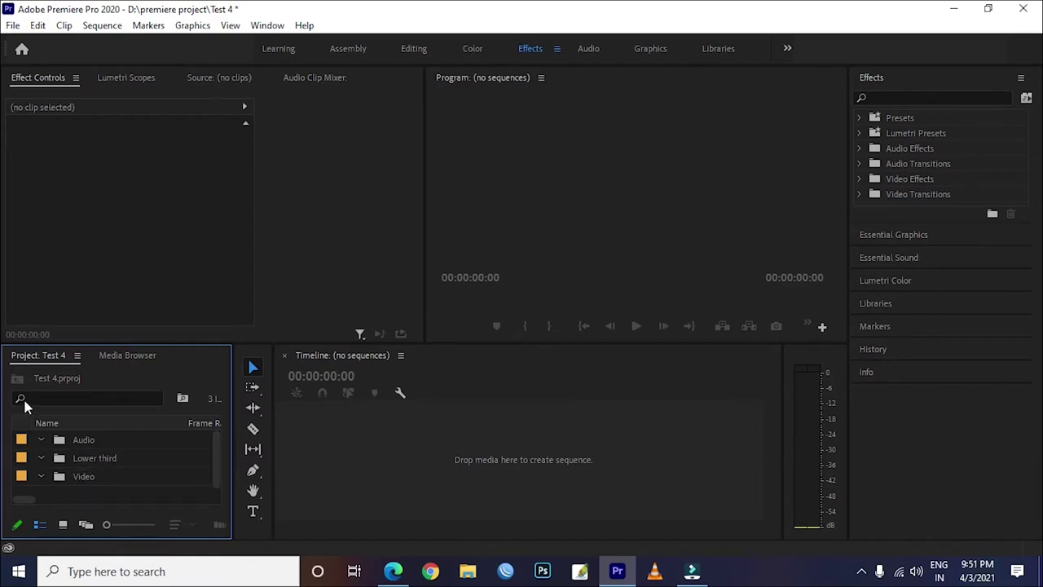
pyautogui.click(79, 475)
# Import raw footage.mp4 from the For editing folder into the Video bin
pyautogui.doubleClick(78, 476)
pyautogui.doubleClick(112, 456)
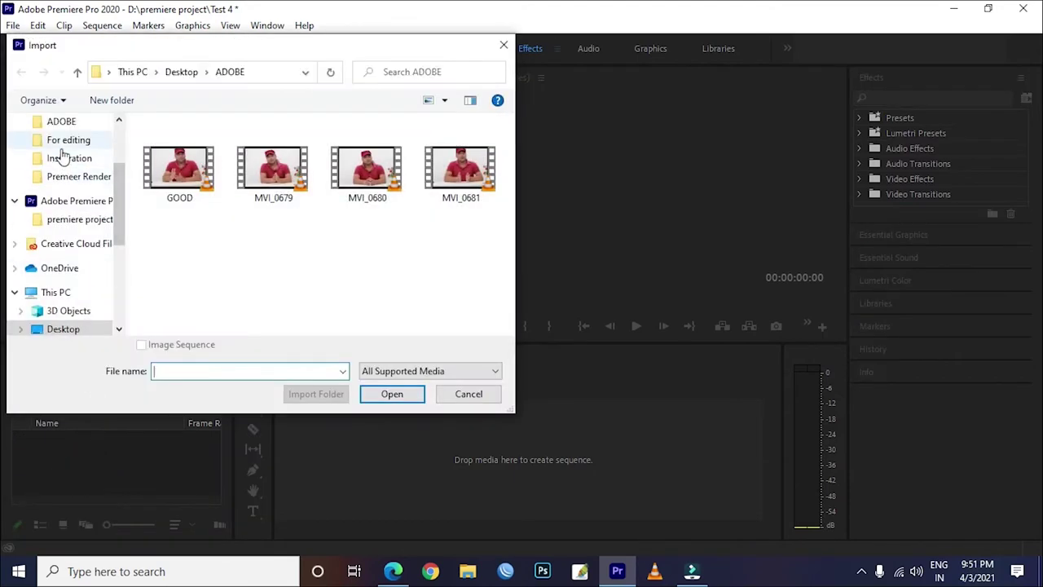
pyautogui.click(61, 142)
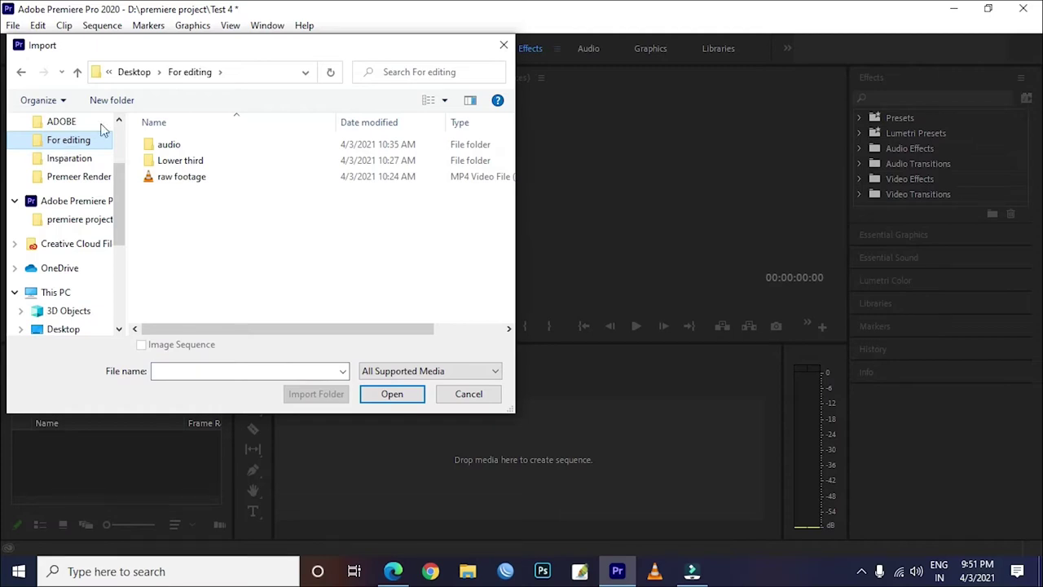
pyautogui.click(177, 183)
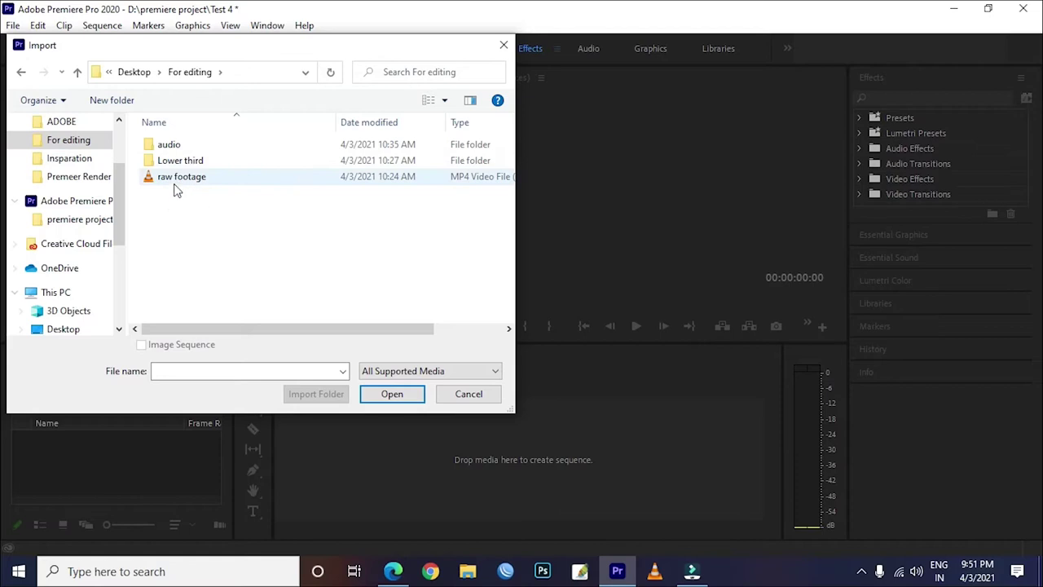
pyautogui.doubleClick(186, 180)
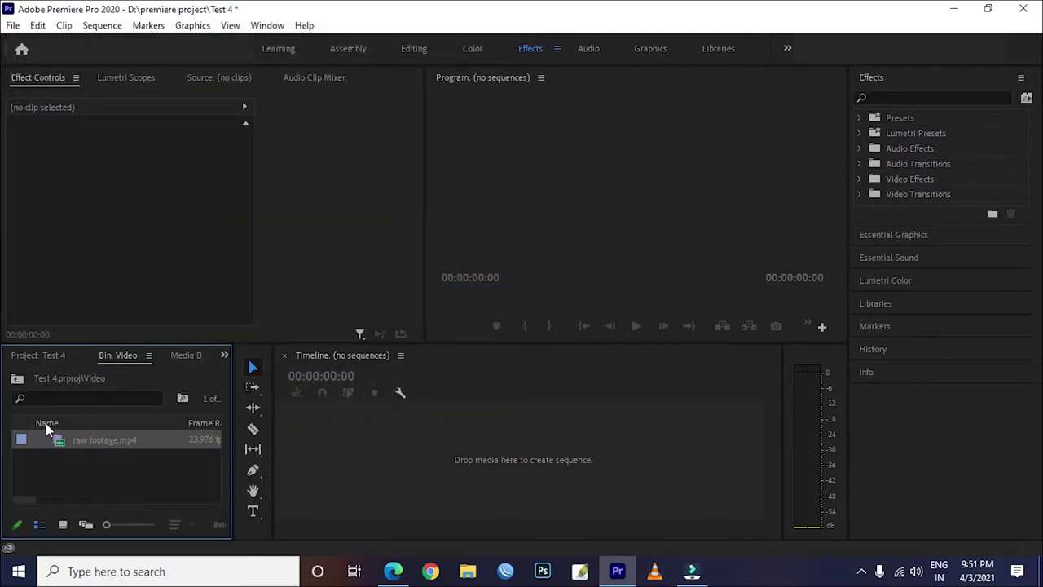
pyautogui.click(36, 356)
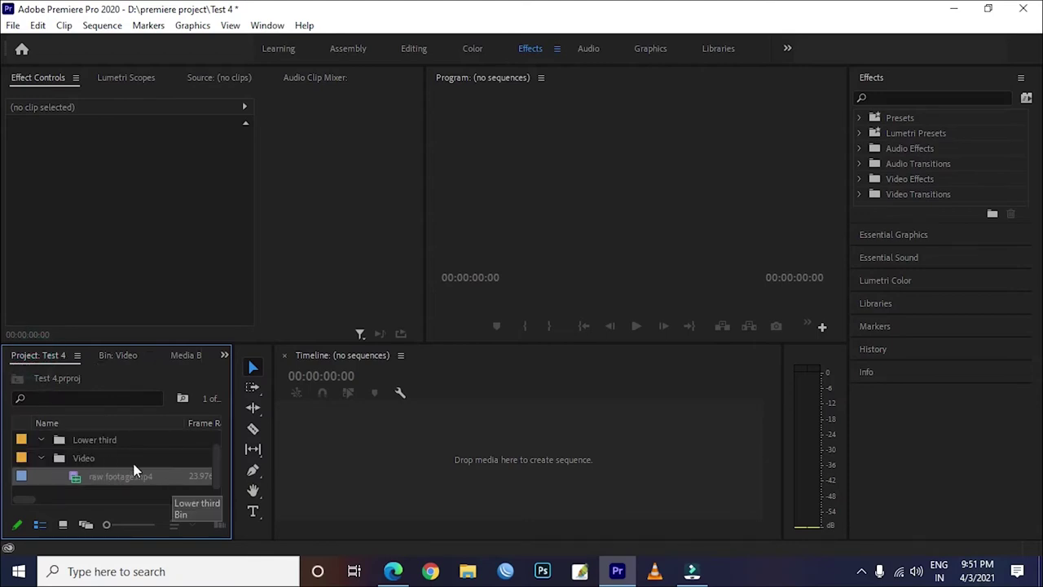
# Import the Find Your Way Beat music file from the audio folder into the Audio bin
pyautogui.scroll(1, 125, 455)
pyautogui.doubleClick(82, 438)
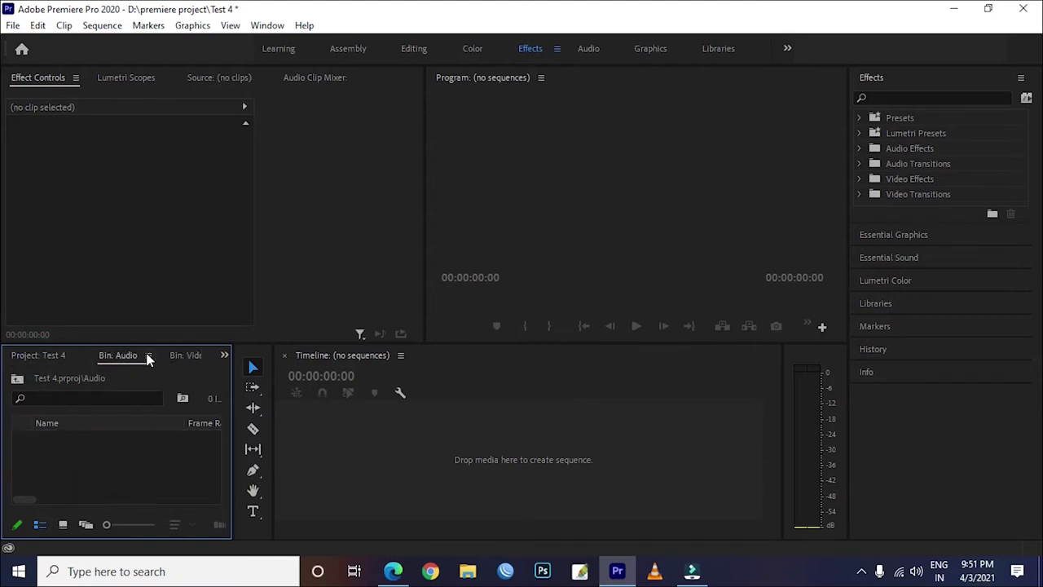
pyautogui.doubleClick(114, 467)
pyautogui.doubleClick(167, 145)
pyautogui.doubleClick(163, 144)
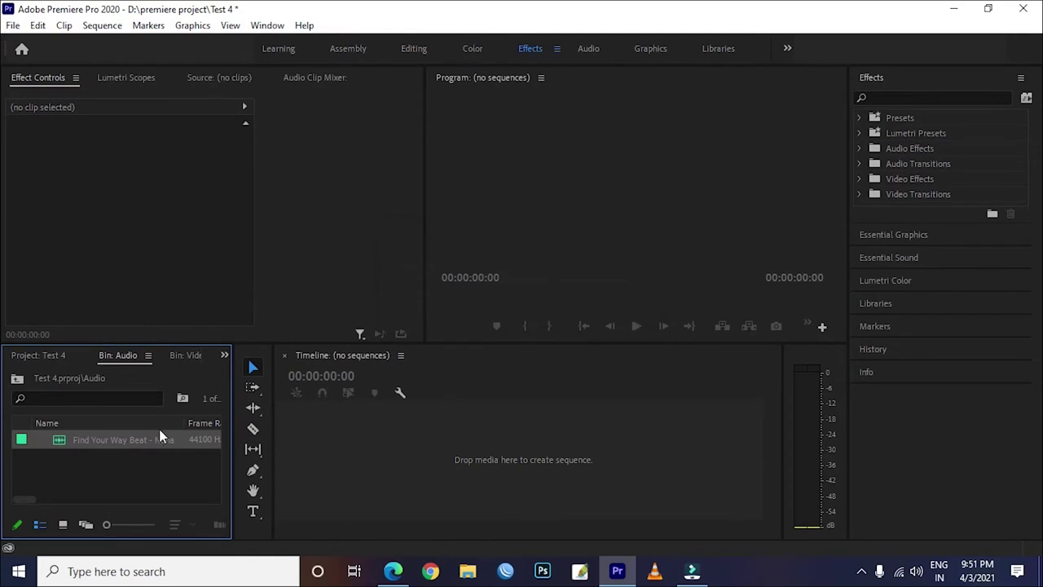
pyautogui.click(30, 356)
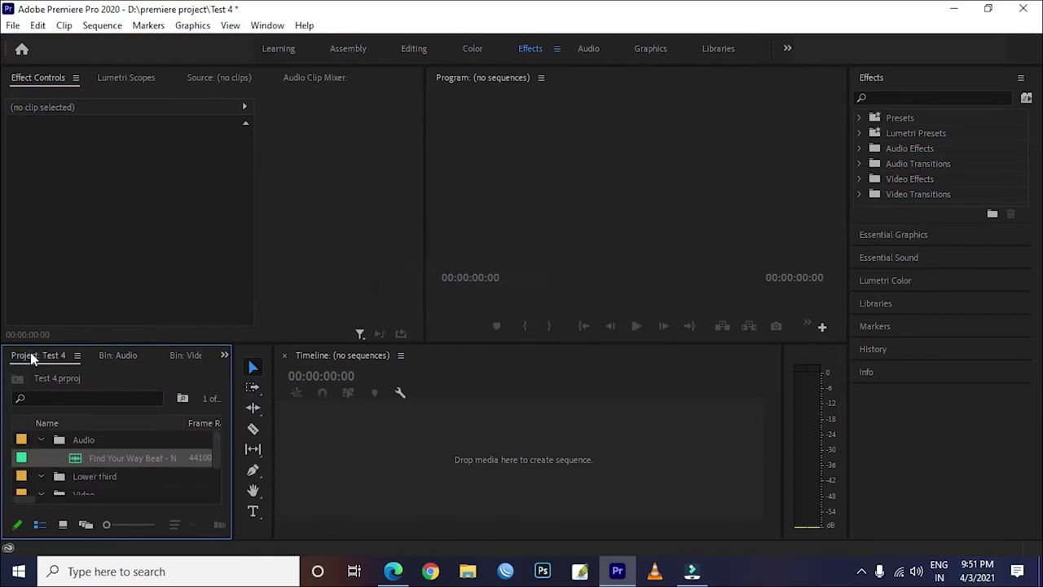
# Open the Lower third bin's Import dialog on the Desktop folder
pyautogui.doubleClick(87, 477)
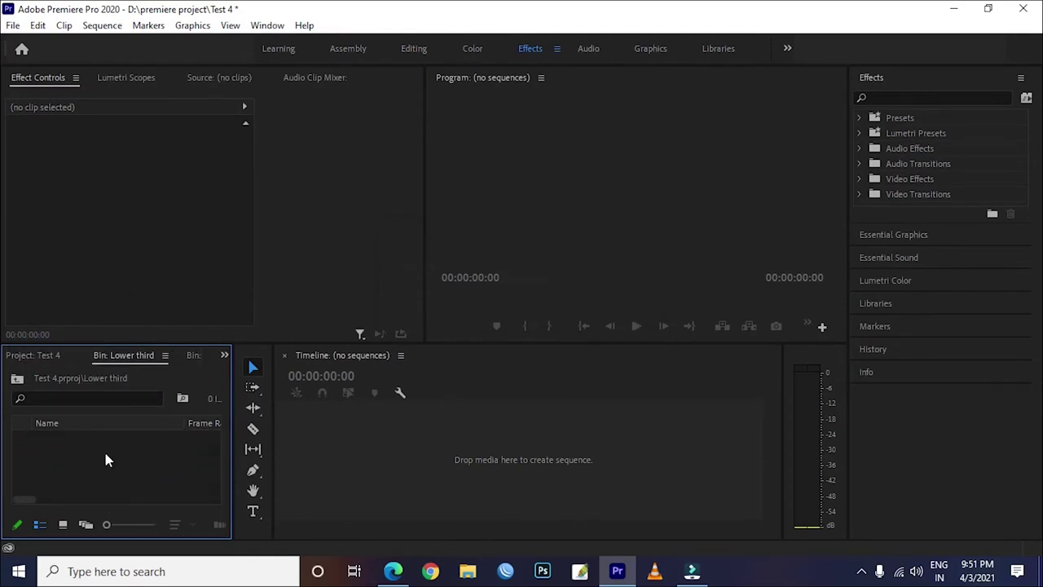
pyautogui.doubleClick(103, 449)
pyautogui.click(65, 165)
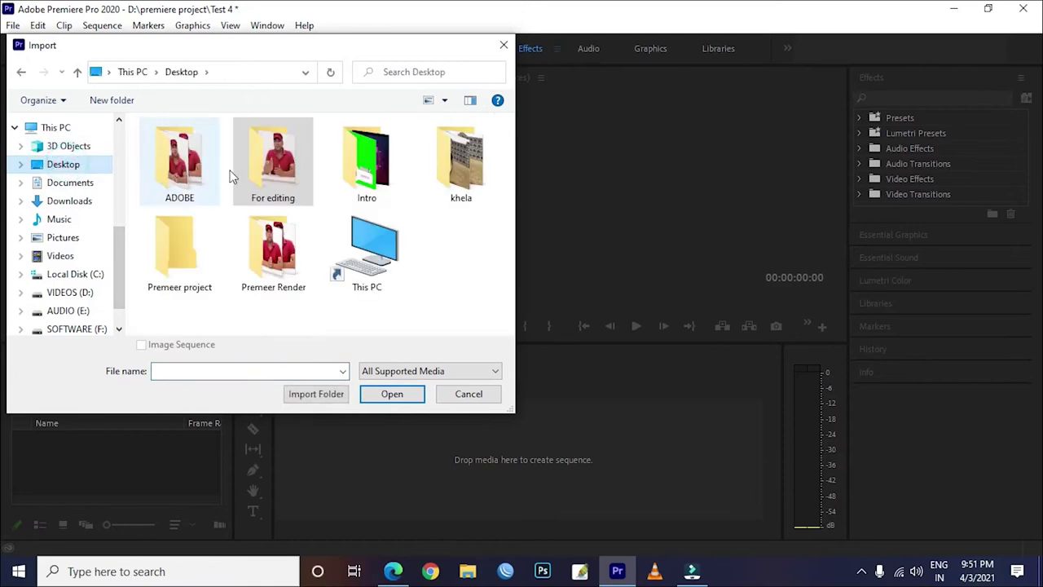
# Import Facebook, Green Like, green sub 2 and Instagram from For editing > Lower third
pyautogui.doubleClick(249, 167)
pyautogui.doubleClick(189, 160)
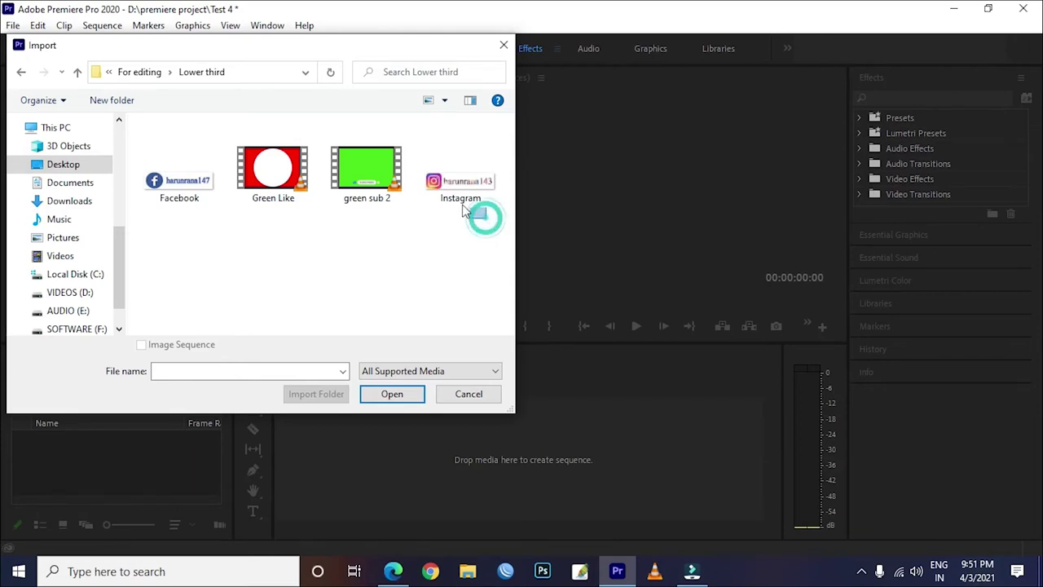
pyautogui.moveTo(489, 218); pyautogui.dragTo(143, 120)
pyautogui.click(400, 394)
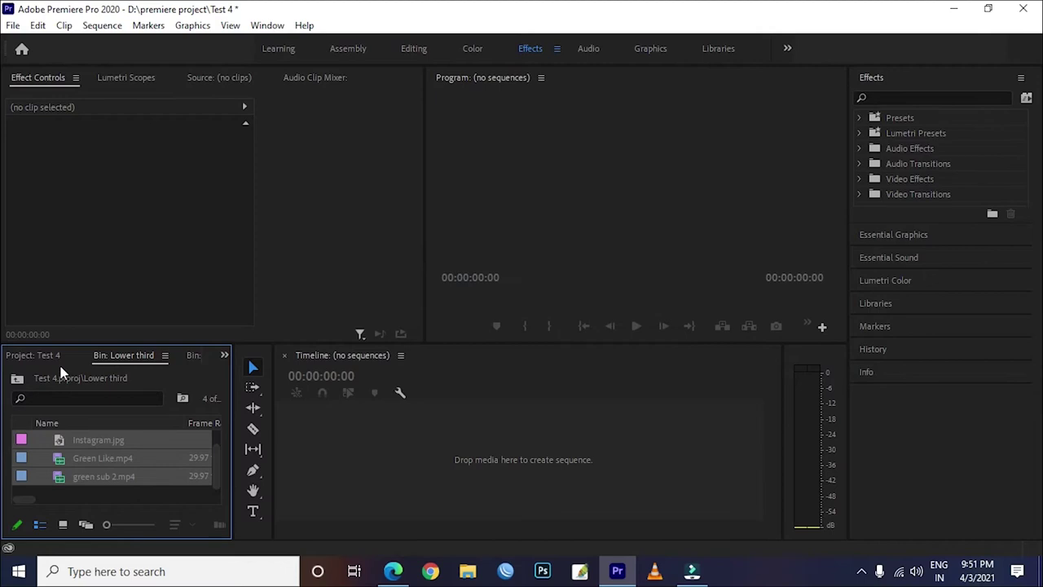
pyautogui.click(28, 355)
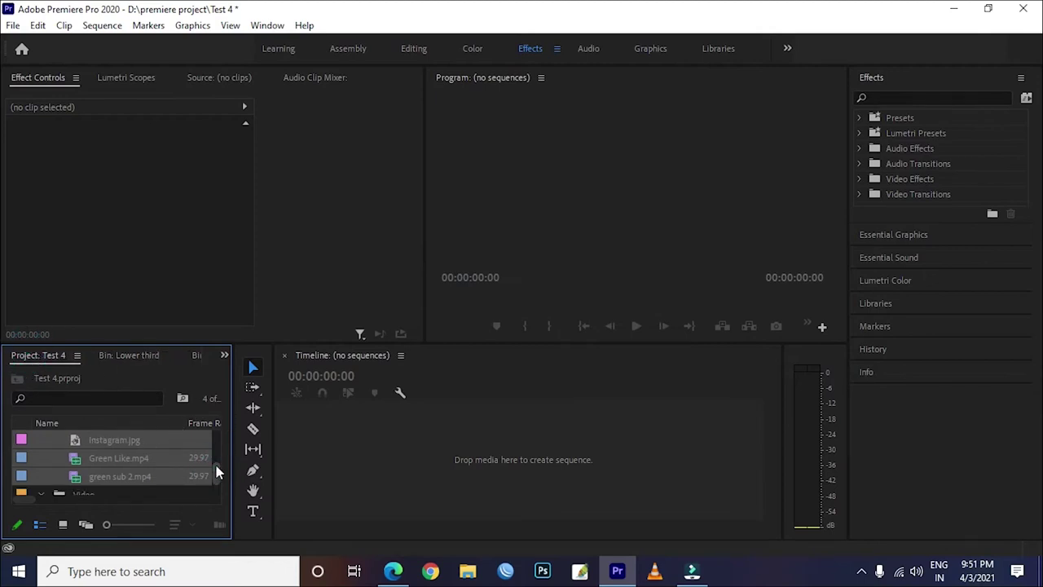
pyautogui.moveTo(216, 465); pyautogui.dragTo(222, 453)
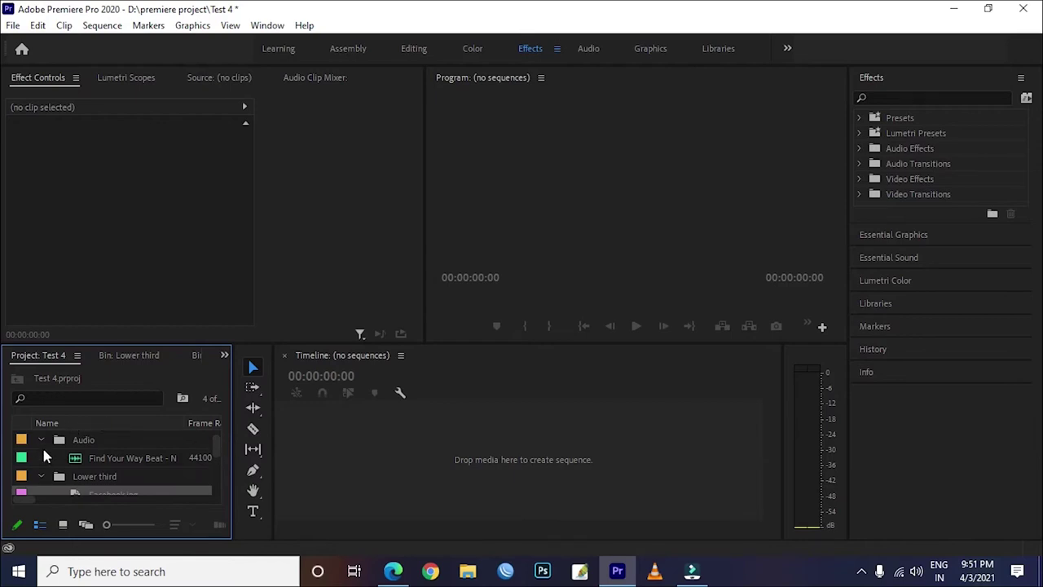
pyautogui.scroll(-3, 56, 465)
pyautogui.scroll(-2, 55, 459)
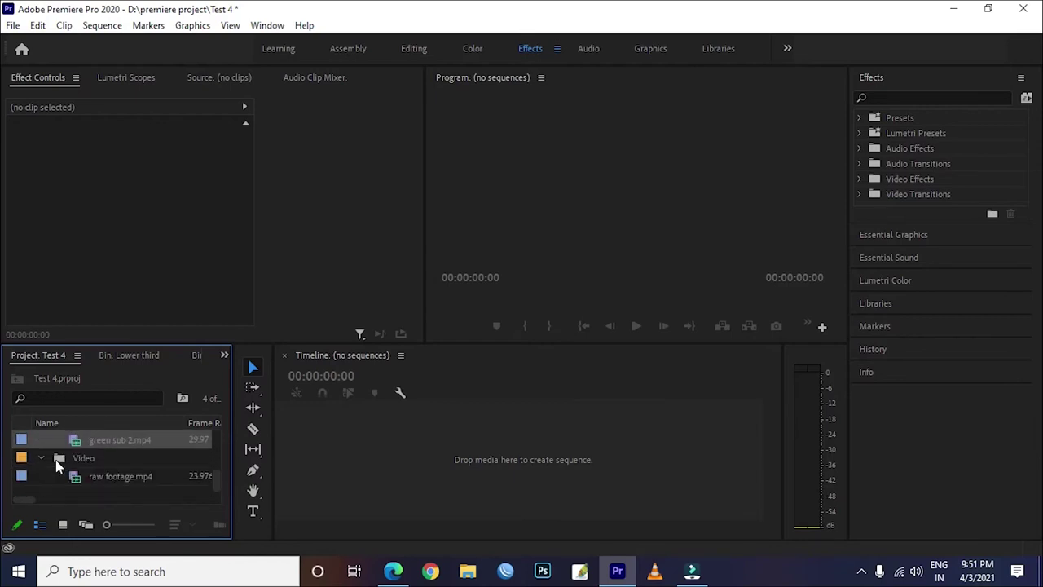
# Open the Video bin in its own tab, compare Icon and Freeform views, ending in List View
pyautogui.doubleClick(80, 459)
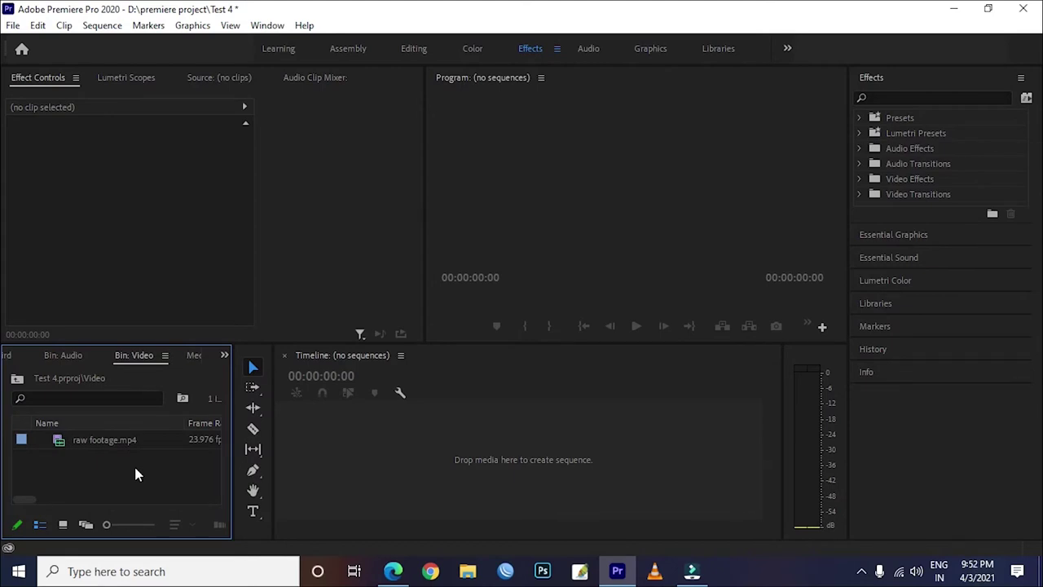
pyautogui.click(61, 525)
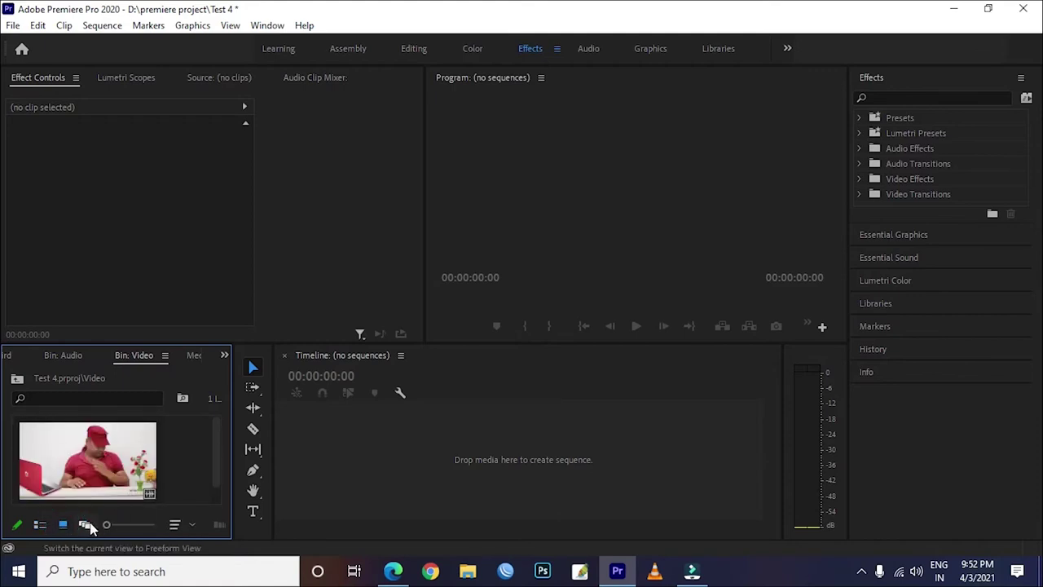
pyautogui.click(85, 524)
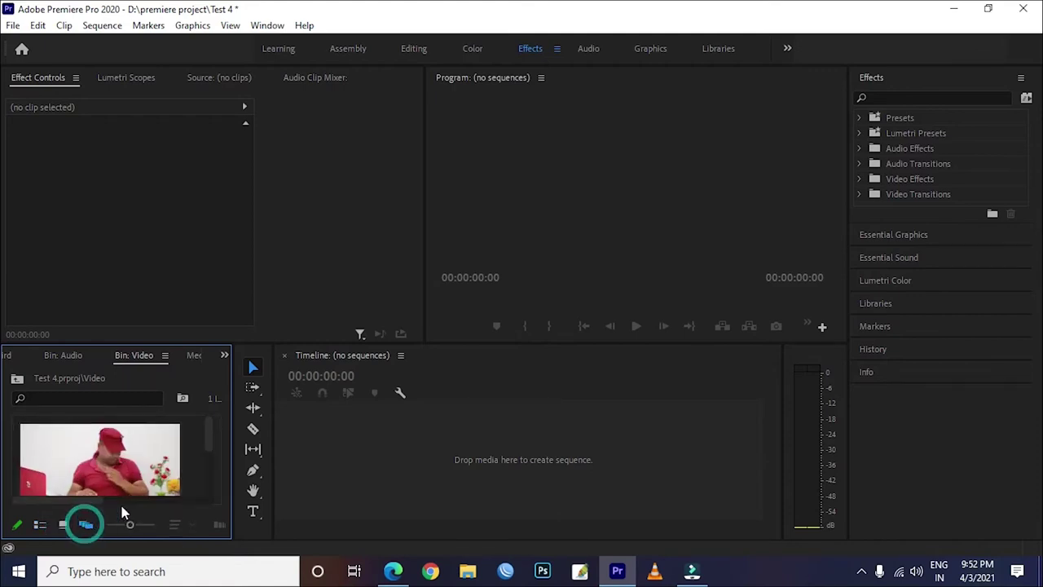
pyautogui.click(39, 524)
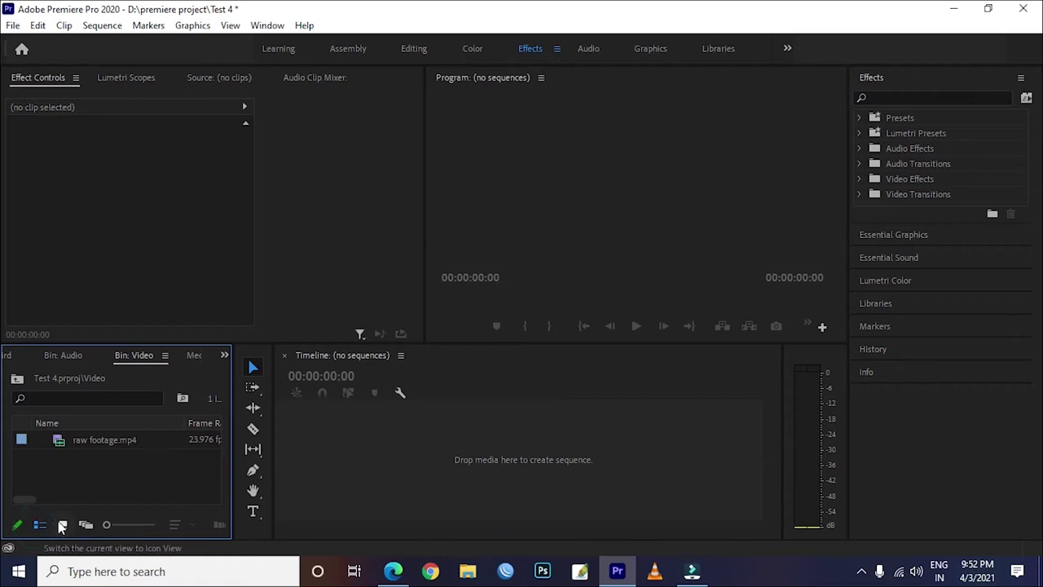
pyautogui.click(62, 524)
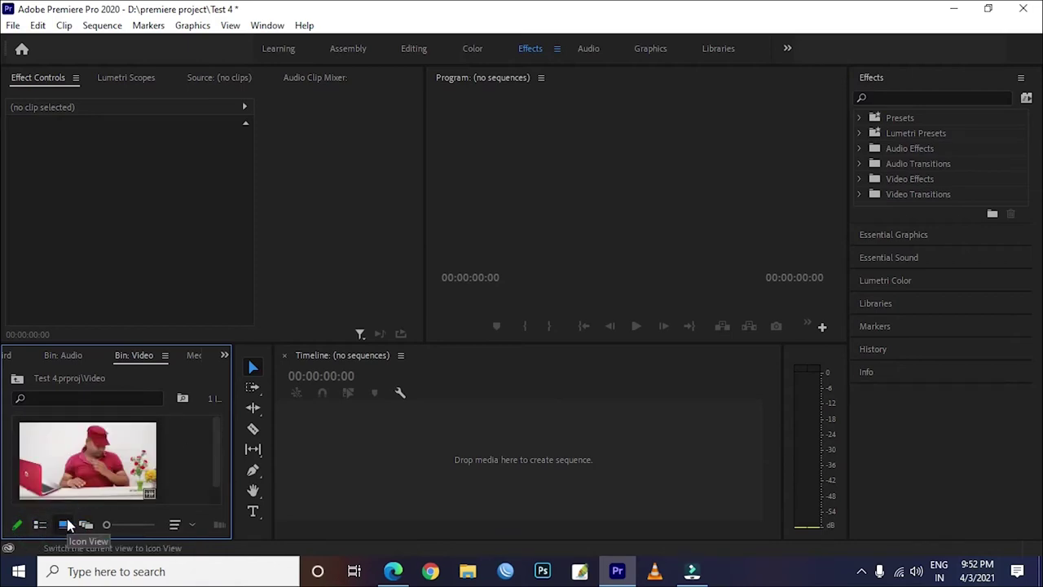
pyautogui.click(39, 524)
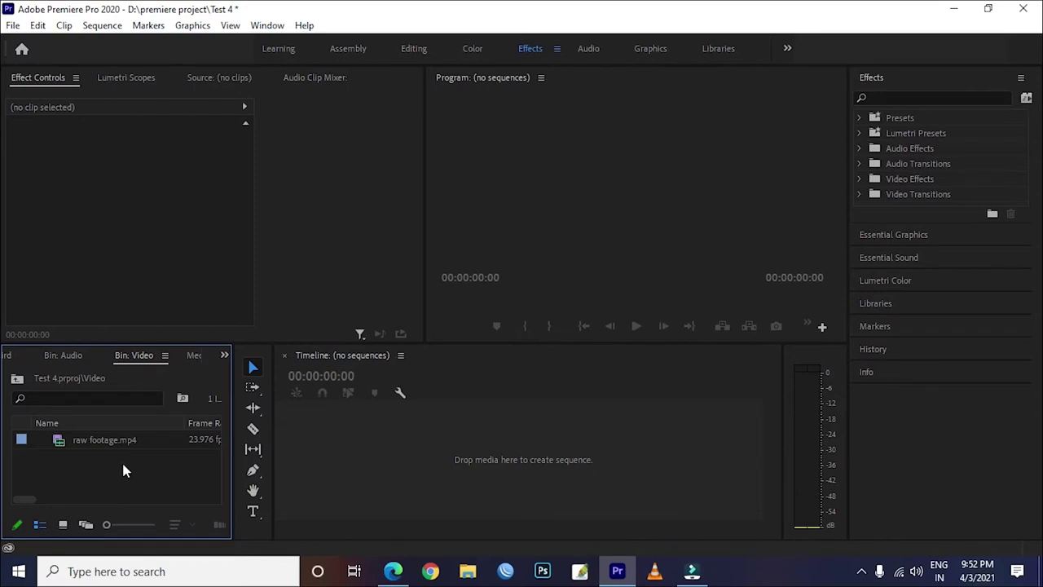
pyautogui.rightClick(163, 471)
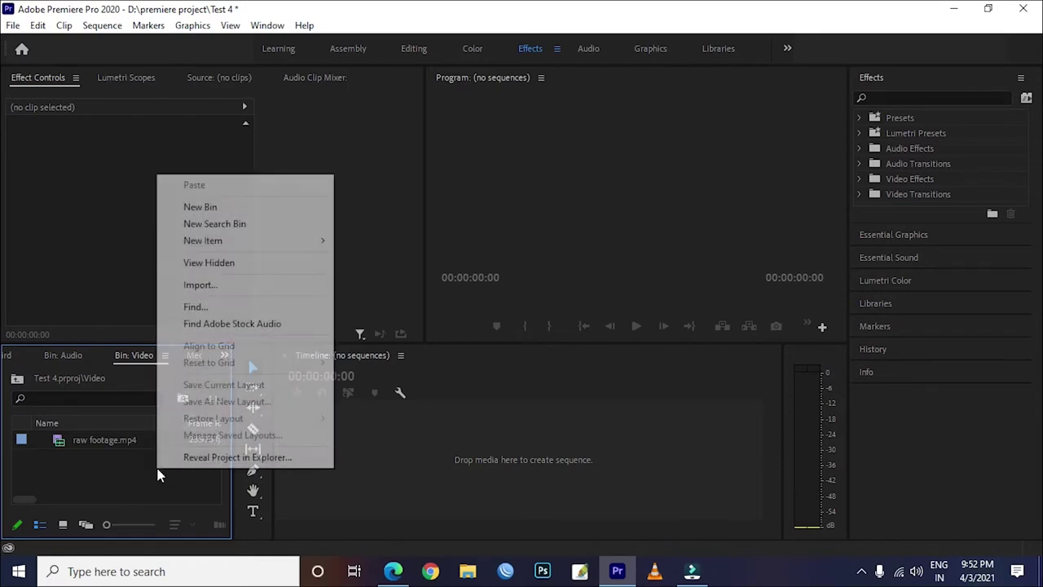
# Create Sequence 01 with the Digital SLR > 1080p > DSLR 1080p24 preset via New Item > Sequence
pyautogui.moveTo(207, 244)
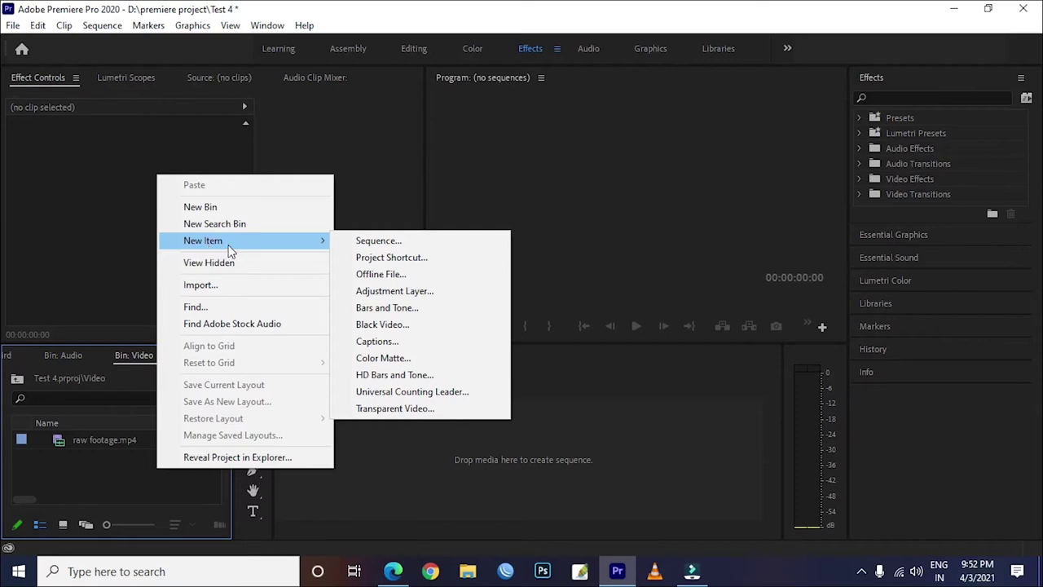
pyautogui.click(383, 241)
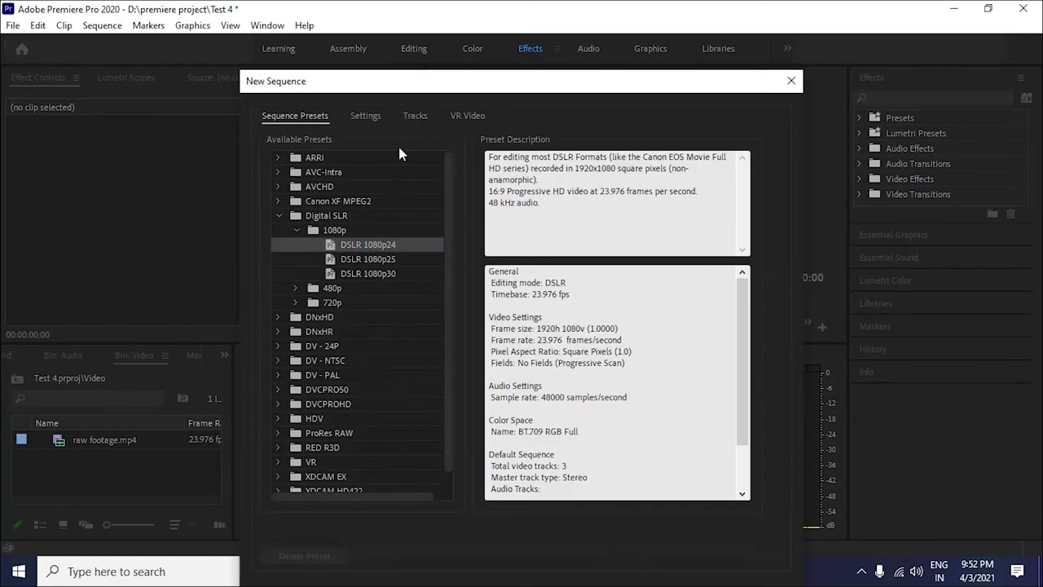
pyautogui.click(278, 217)
pyautogui.moveTo(444, 80); pyautogui.dragTo(465, 76)
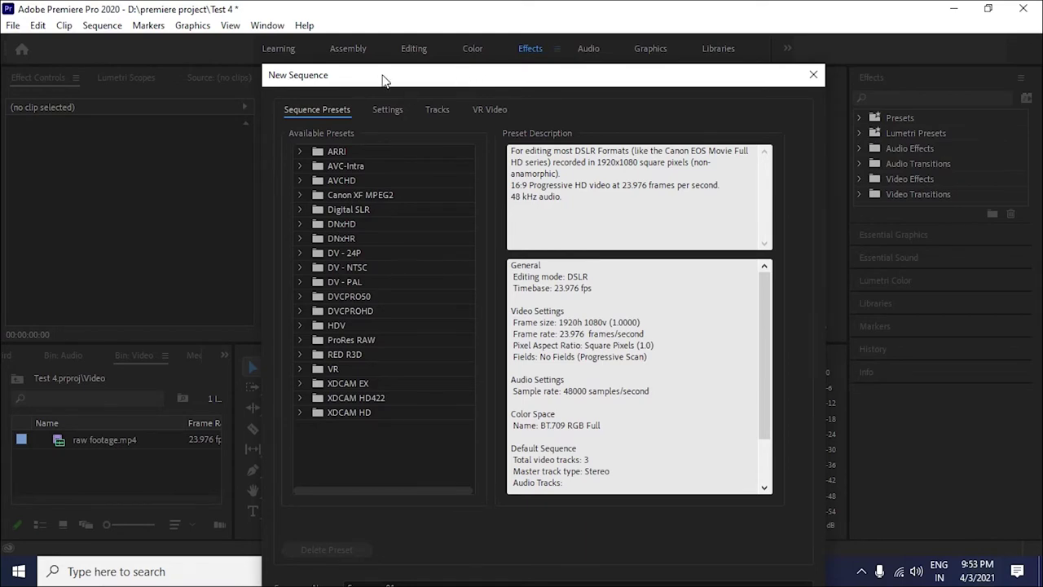
pyautogui.moveTo(384, 79); pyautogui.dragTo(399, 74)
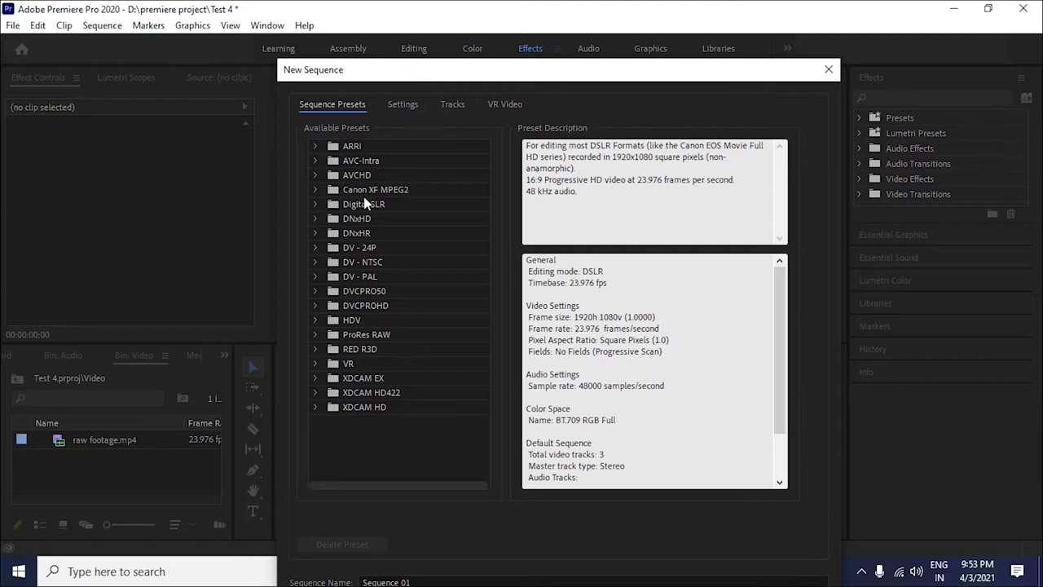
pyautogui.click(317, 205)
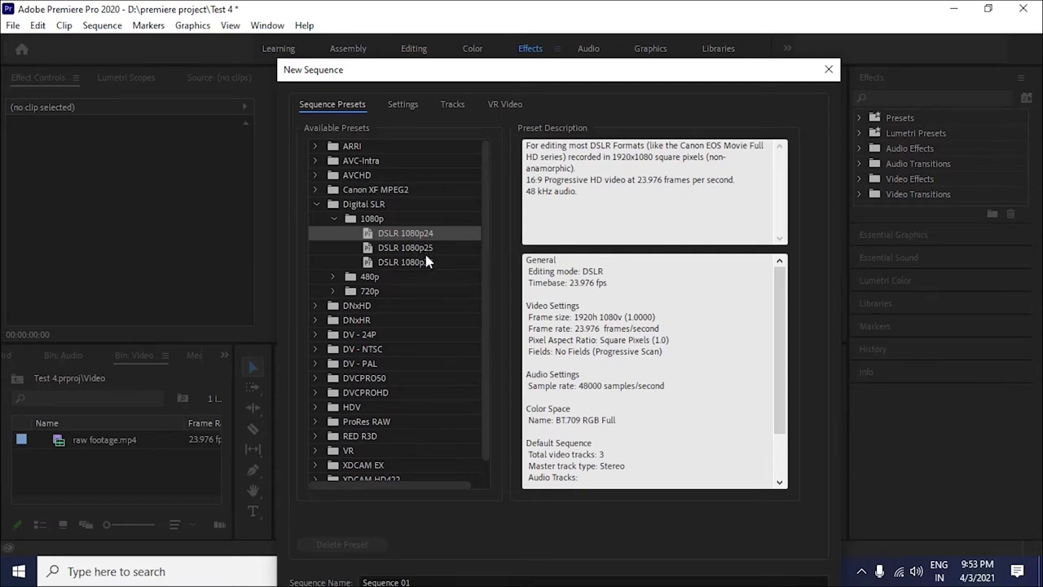
pyautogui.click(402, 265)
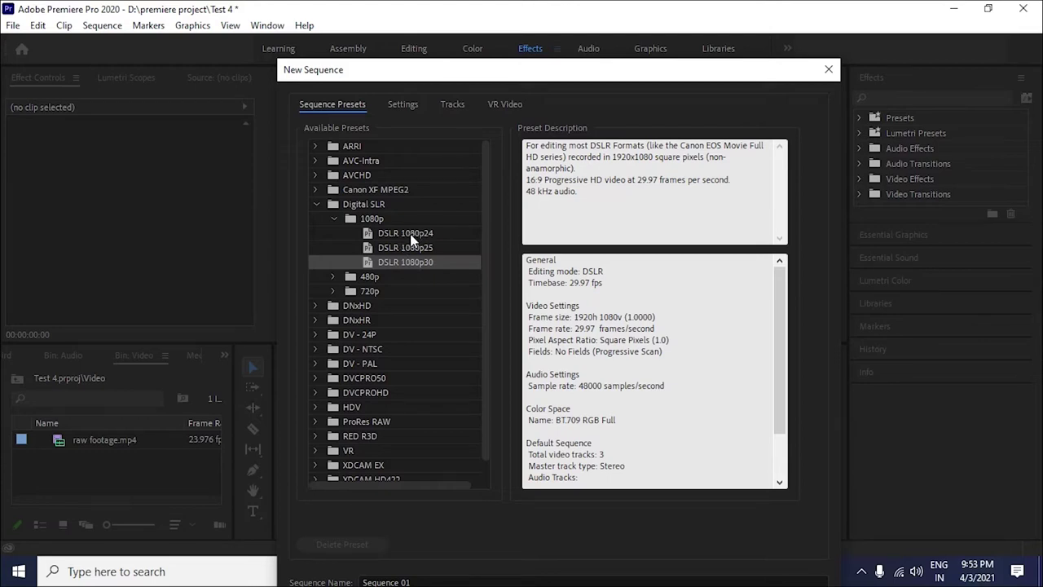
pyautogui.doubleClick(411, 234)
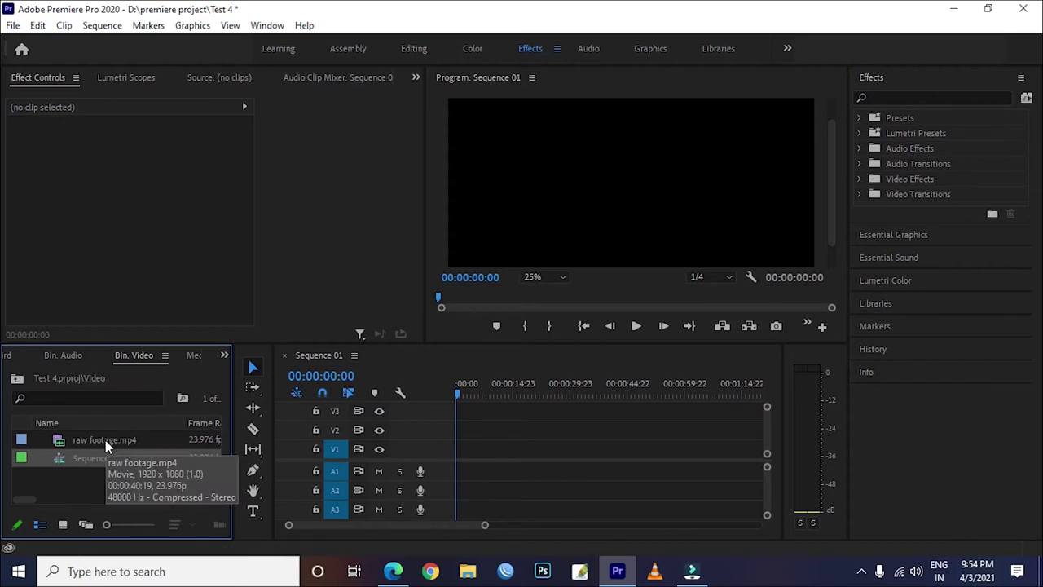
# Add raw footage.mp4 to Sequence 01 and leave the Program monitor at 25% after trying 10% and 50%
pyautogui.moveTo(80, 437)
pyautogui.mouseDown()
pyautogui.moveTo(394, 435)
pyautogui.moveTo(457, 450)
pyautogui.mouseUp()
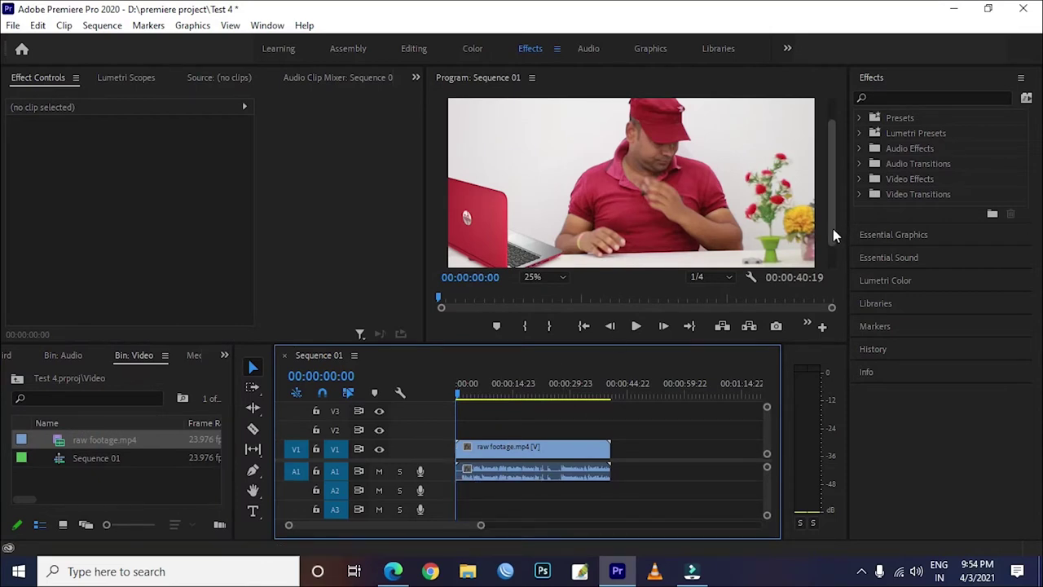
pyautogui.moveTo(832, 236); pyautogui.dragTo(830, 214)
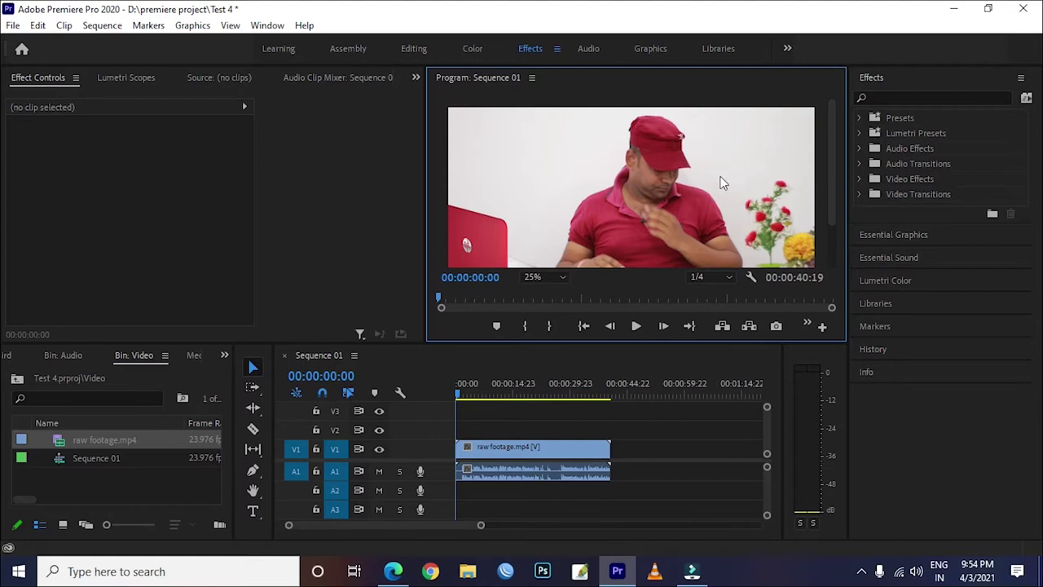
pyautogui.click(541, 277)
pyautogui.click(553, 307)
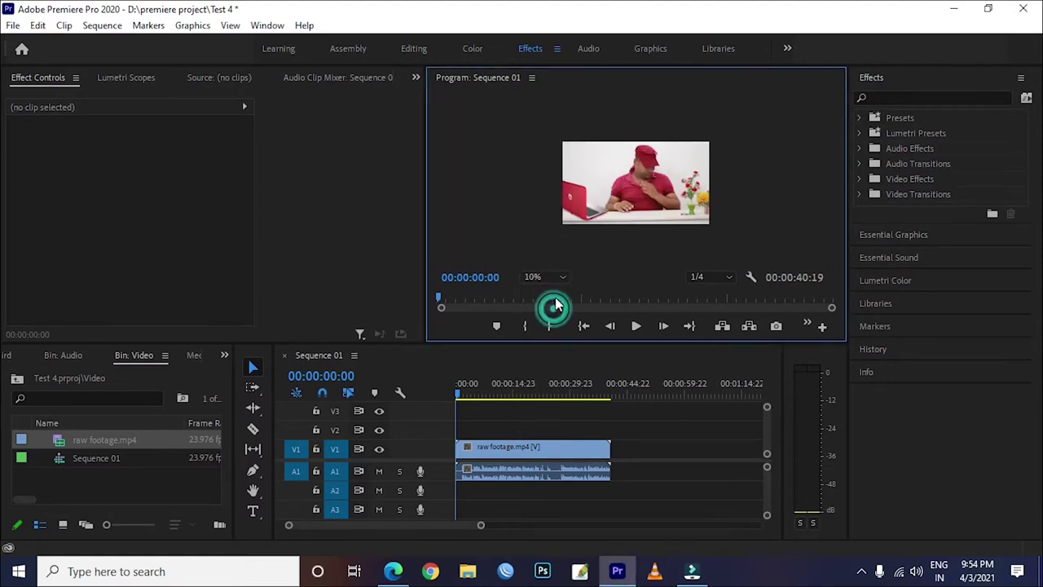
pyautogui.click(546, 278)
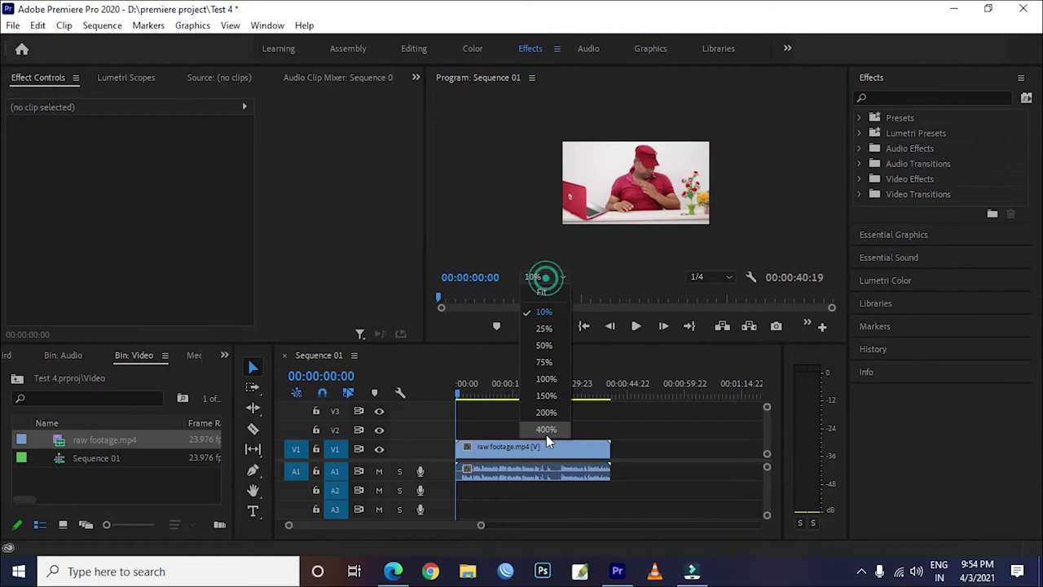
pyautogui.click(544, 346)
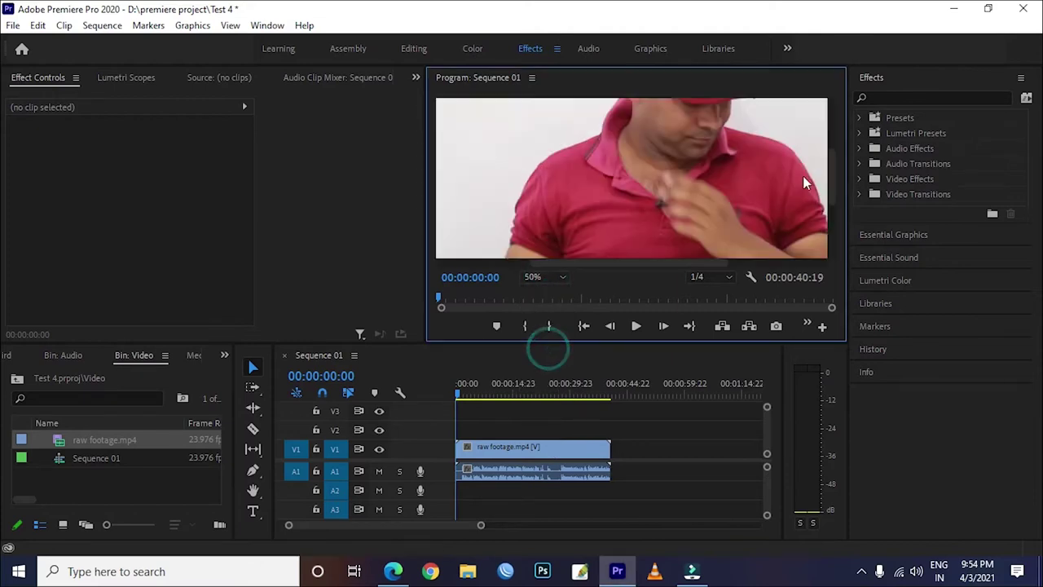
pyautogui.moveTo(833, 195); pyautogui.dragTo(828, 163)
pyautogui.click(538, 277)
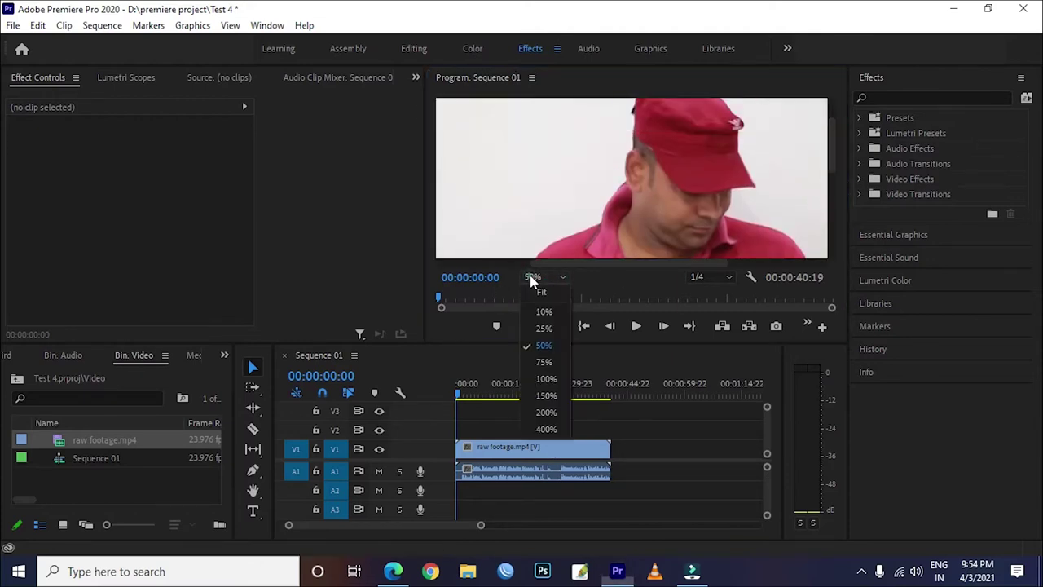
pyautogui.click(546, 327)
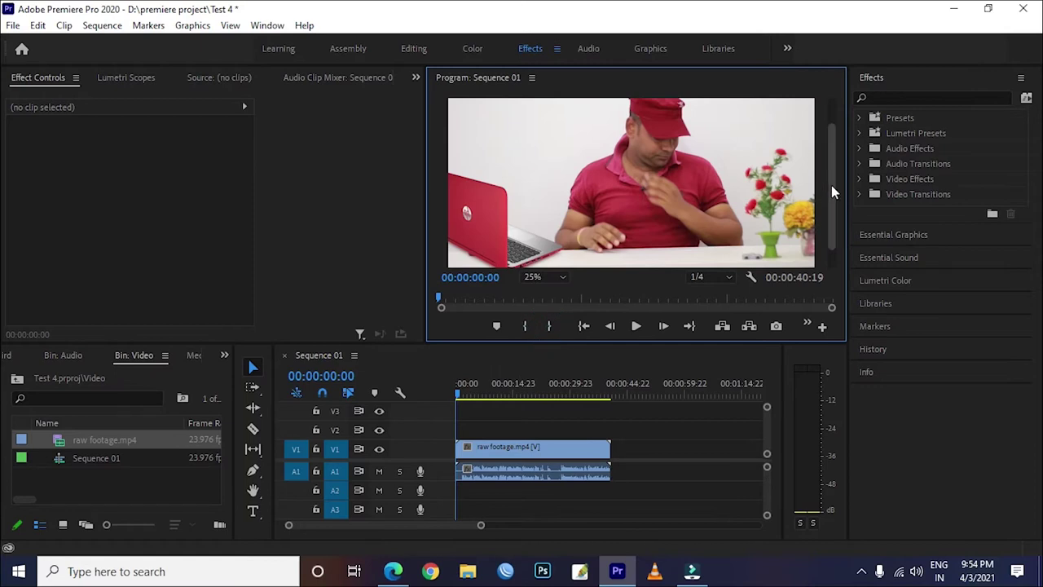
pyautogui.moveTo(831, 185); pyautogui.dragTo(831, 167)
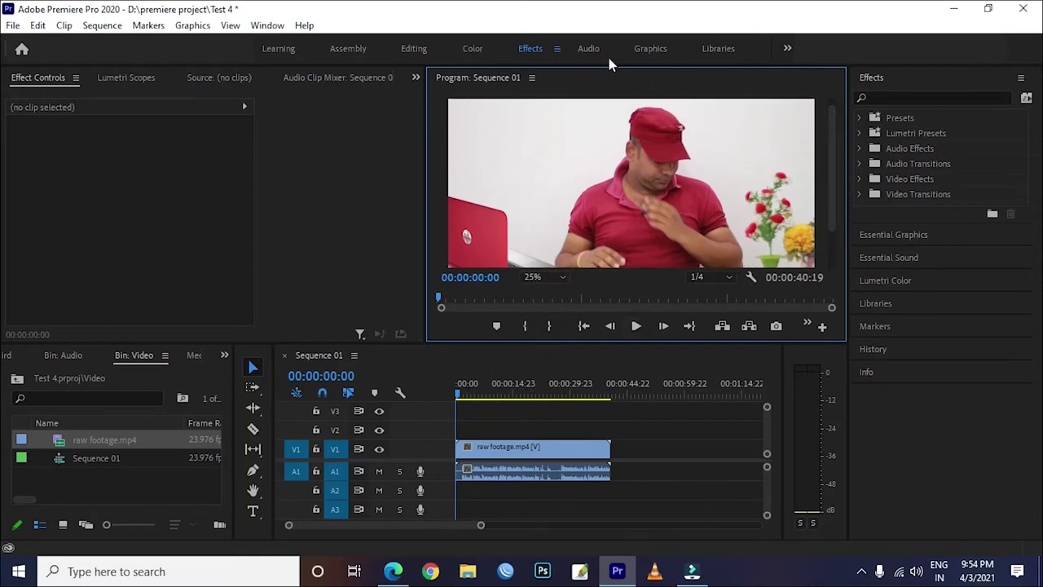
# Play the sequence and stop at 00:00:02:17
pyautogui.click(637, 326)
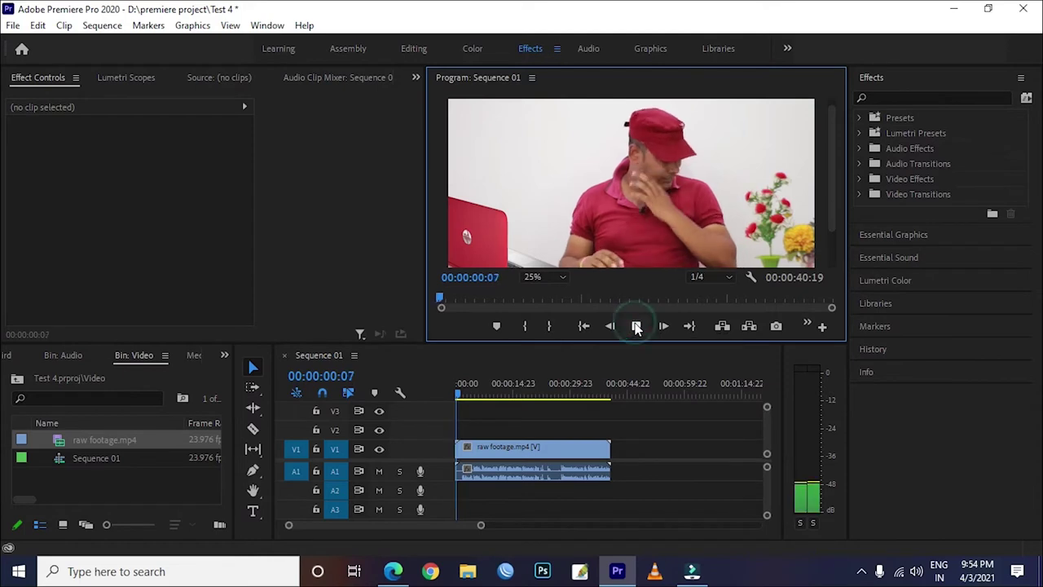
pyautogui.click(636, 327)
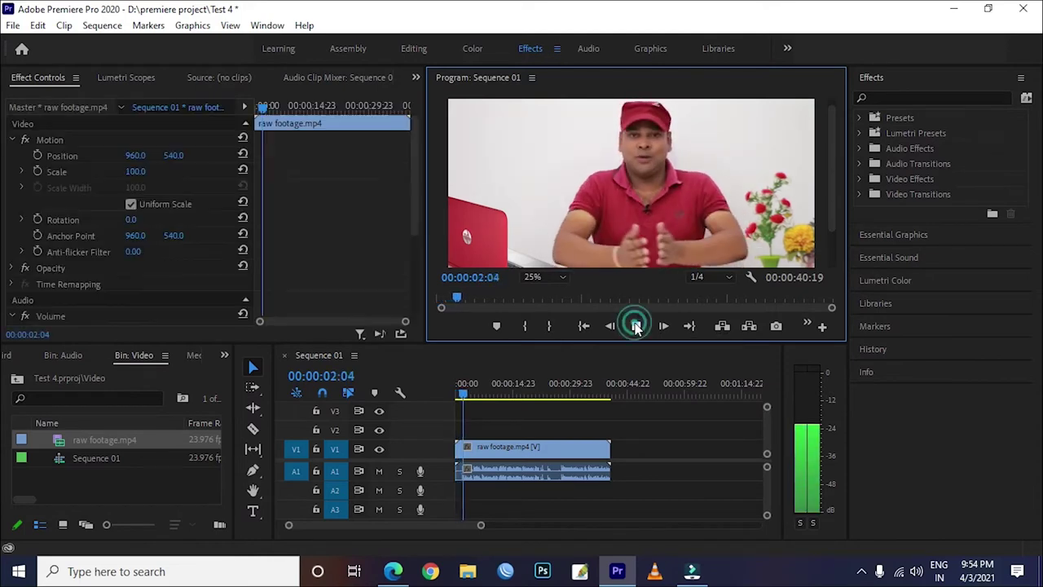
pyautogui.click(636, 327)
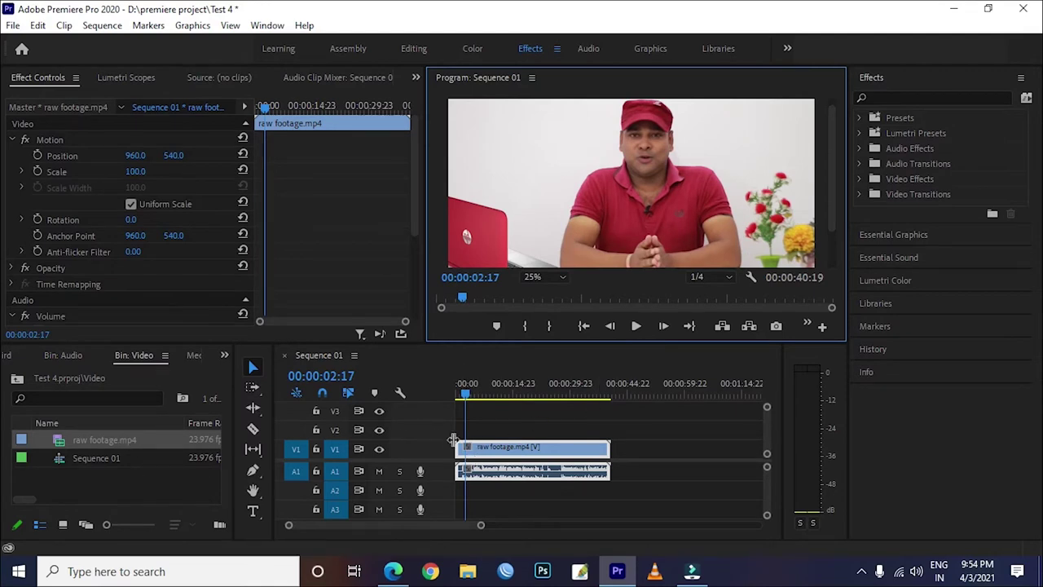
# Enlarge the V1 track height so the clip thumbnails show
pyautogui.click(501, 444)
pyautogui.hotkey('ctrl', '=')
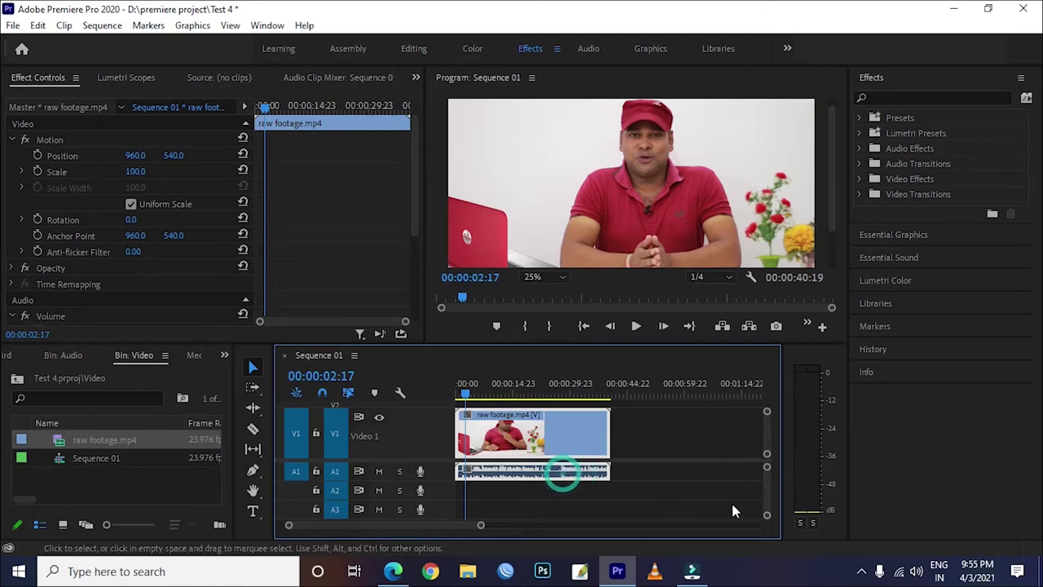
pyautogui.moveTo(767, 515); pyautogui.dragTo(764, 509)
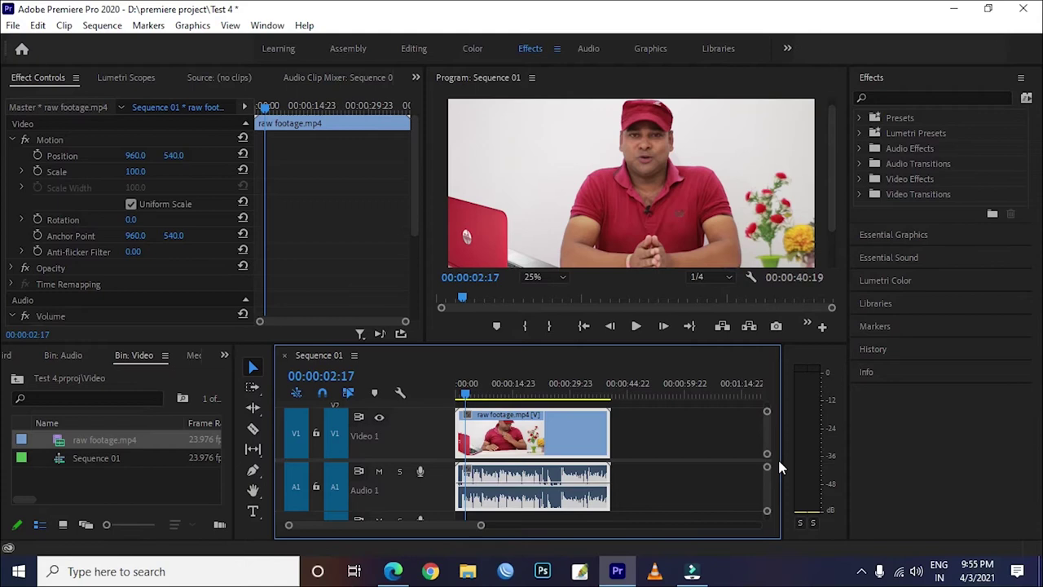
# Expand the A1 track to view the waveform, then cue the playhead to 00:00:06:05
pyautogui.moveTo(767, 454)
pyautogui.mouseDown()
pyautogui.moveTo(766, 480)
pyautogui.moveTo(766, 466)
pyautogui.mouseUp()
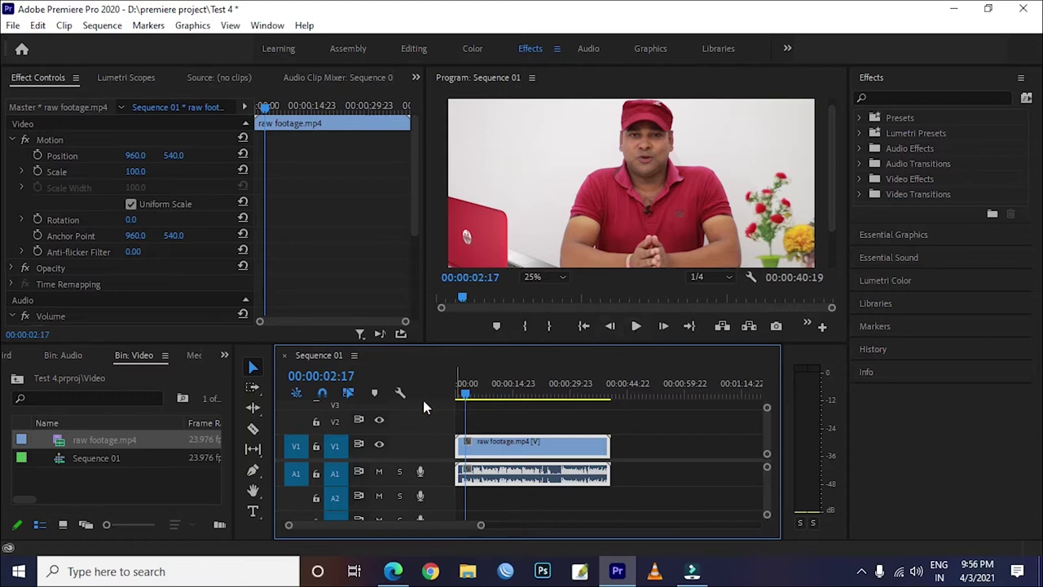
pyautogui.moveTo(463, 393)
pyautogui.mouseDown()
pyautogui.moveTo(446, 405)
pyautogui.moveTo(479, 440)
pyautogui.mouseUp()
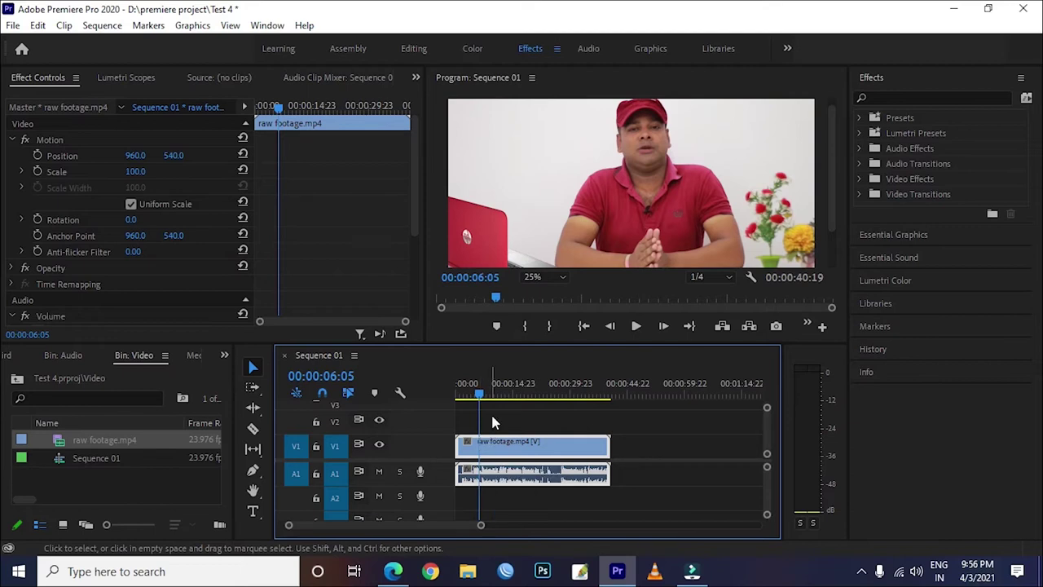
pyautogui.moveTo(486, 395); pyautogui.dragTo(482, 407)
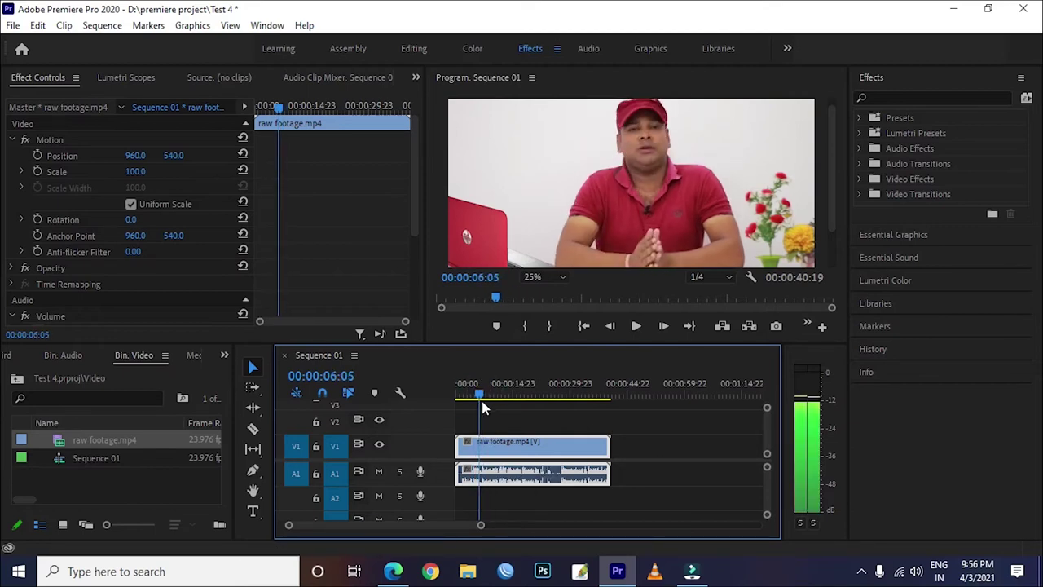
pyautogui.click(253, 430)
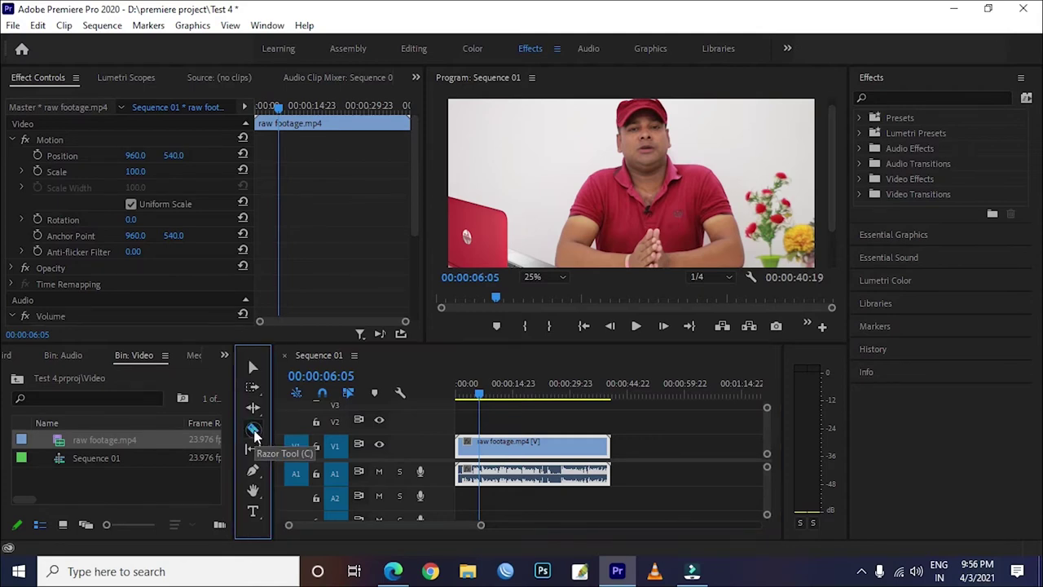
pyautogui.click(480, 456)
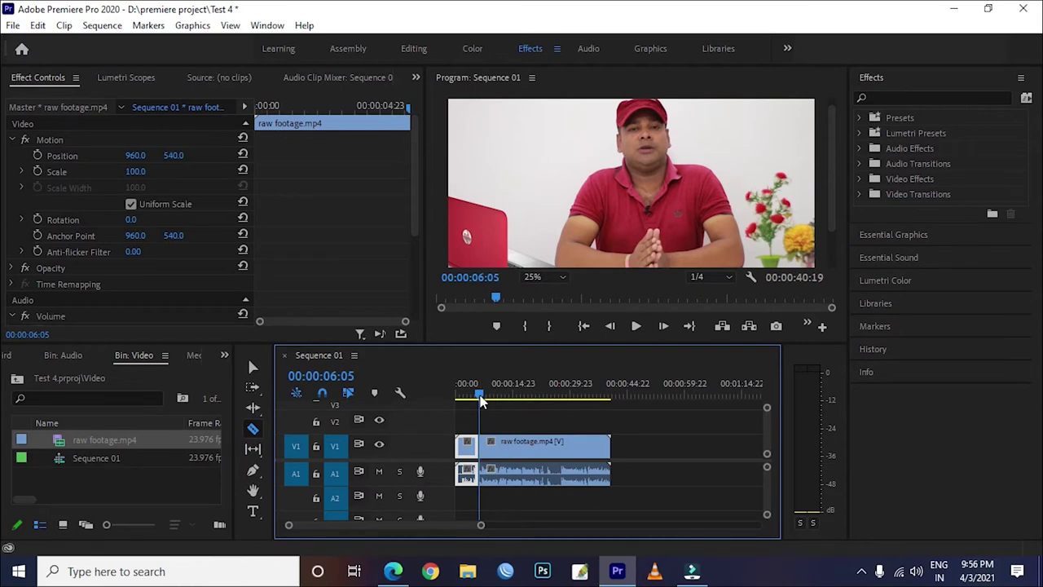
pyautogui.moveTo(477, 395); pyautogui.dragTo(509, 402)
pyautogui.click(506, 456)
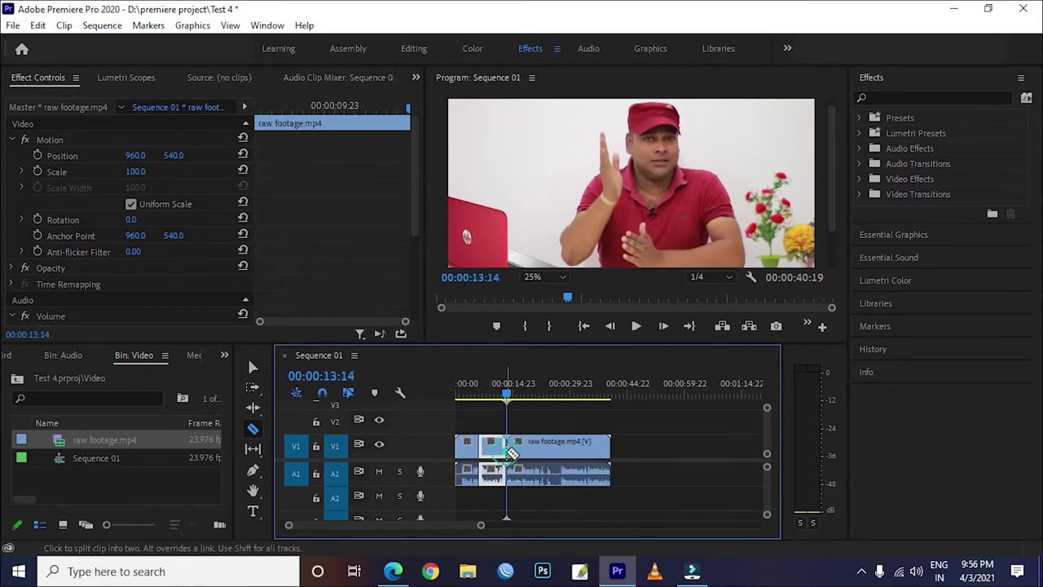
pyautogui.click(501, 395)
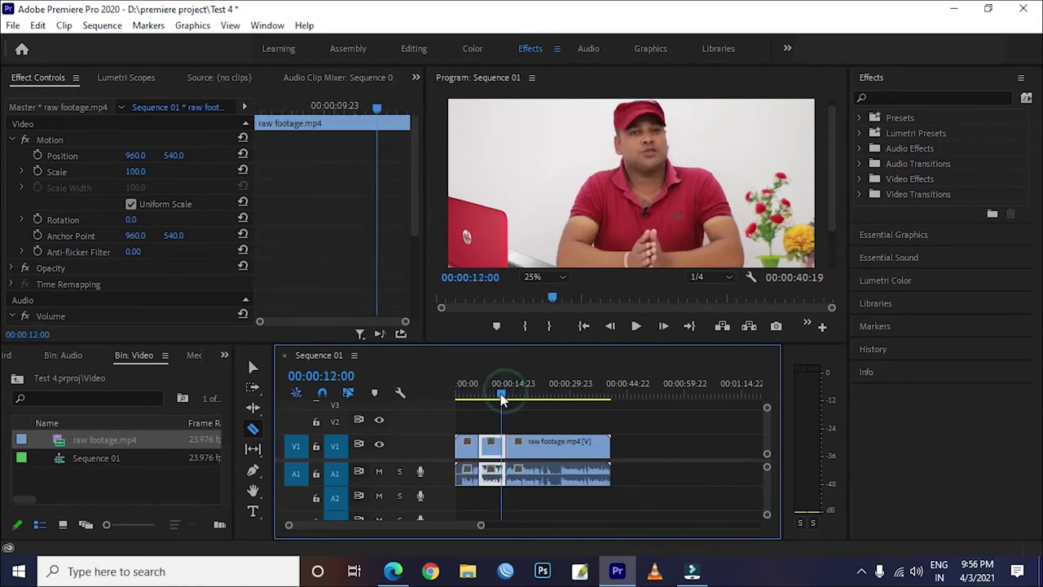
pyautogui.click(37, 25)
pyautogui.click(64, 44)
pyautogui.click(38, 25)
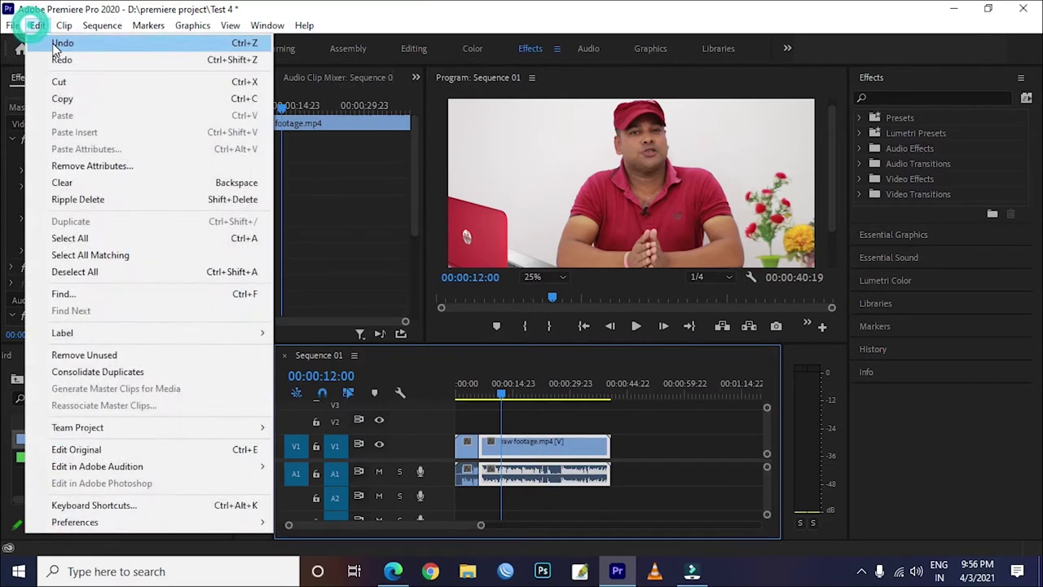
pyautogui.click(62, 43)
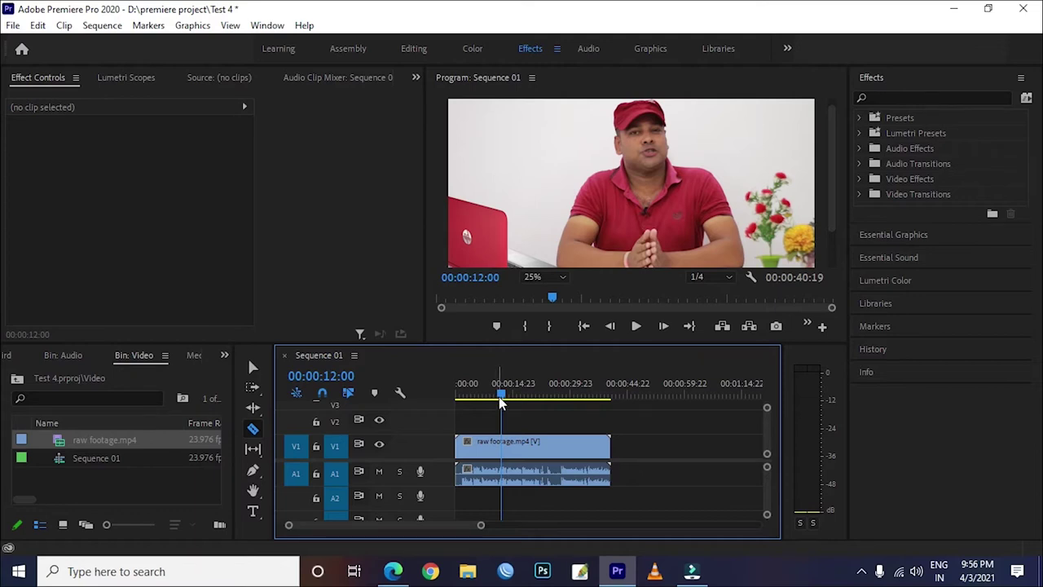
pyautogui.moveTo(500, 396); pyautogui.dragTo(490, 396)
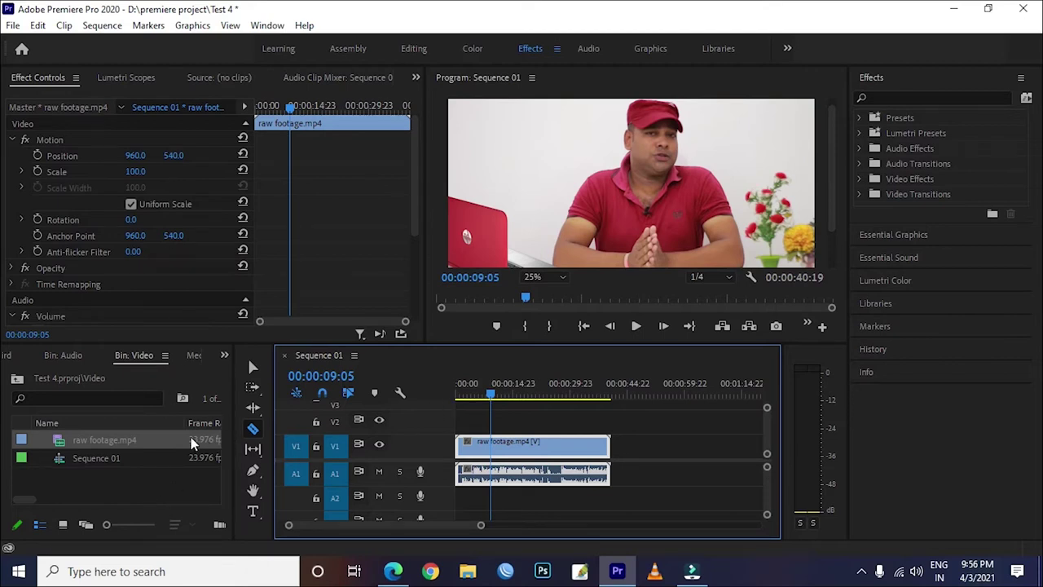
pyautogui.rightClick(111, 487)
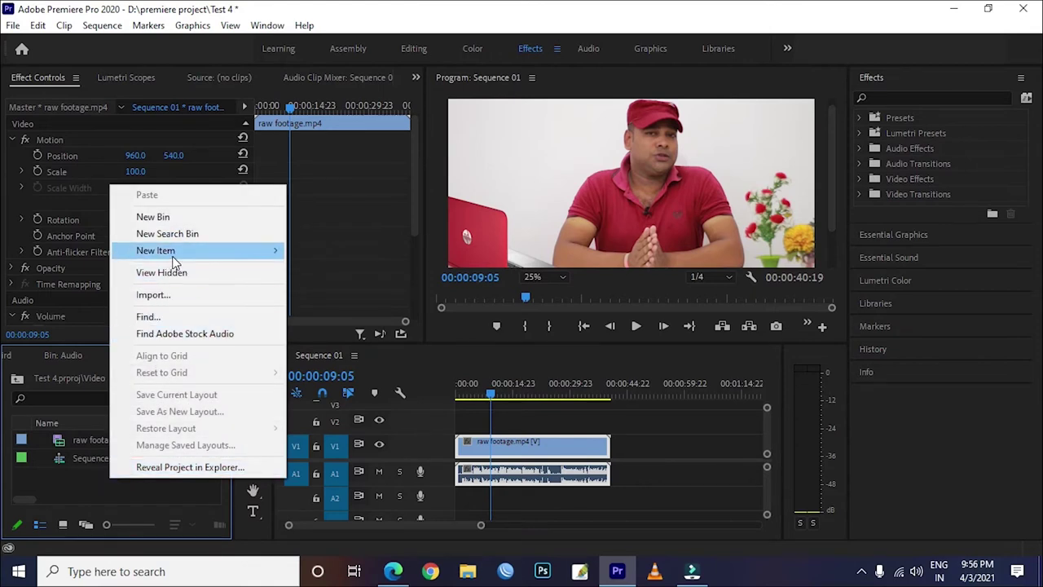
# Create a 1920×1080, 23.976 fps Adjustment Layer item in the Video bin
pyautogui.moveTo(174, 259)
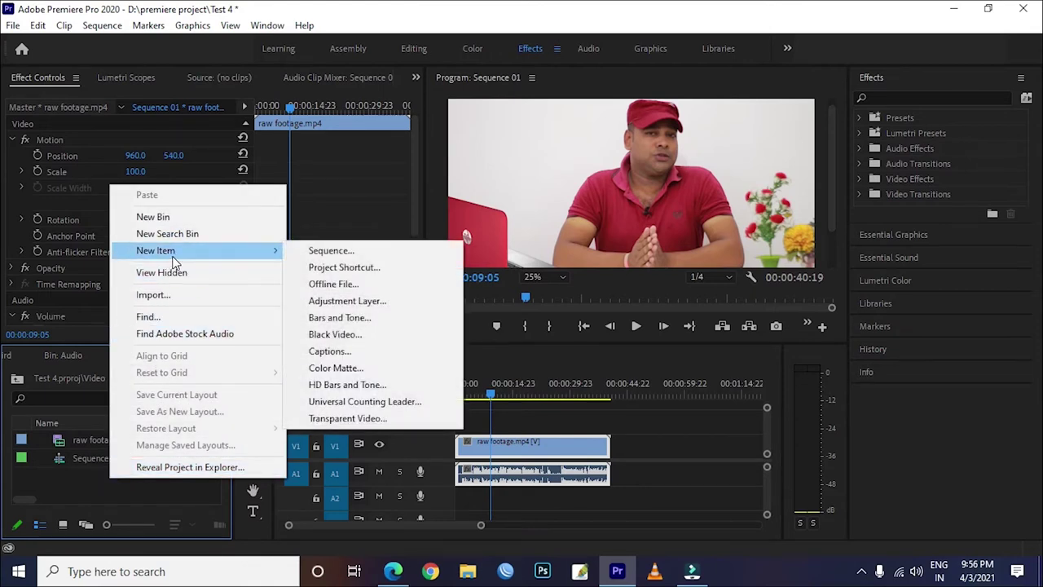
pyautogui.click(348, 303)
pyautogui.moveTo(476, 228)
pyautogui.mouseDown()
pyautogui.moveTo(497, 151)
pyautogui.moveTo(436, 132)
pyautogui.mouseUp()
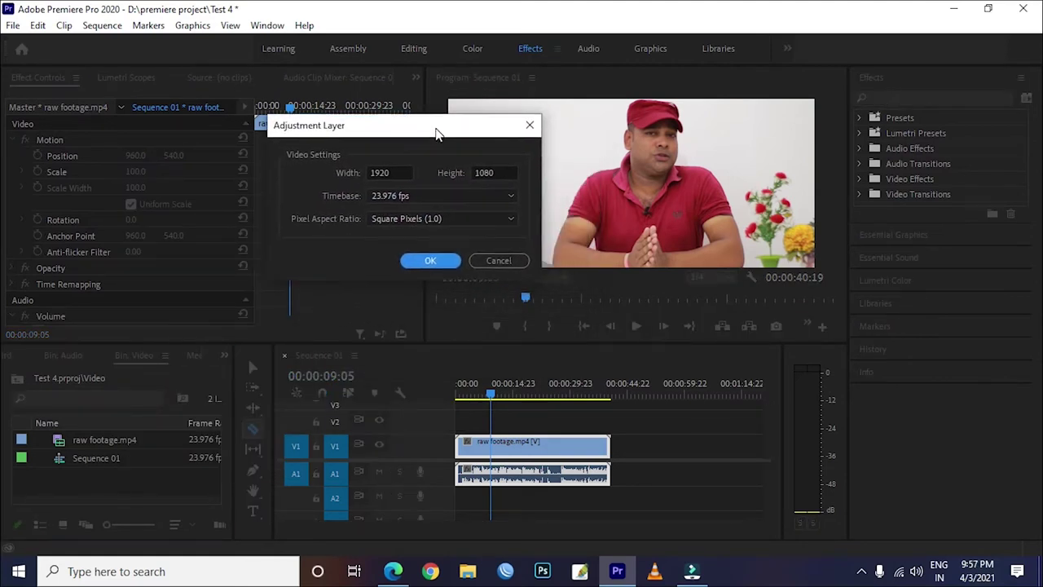
pyautogui.click(424, 260)
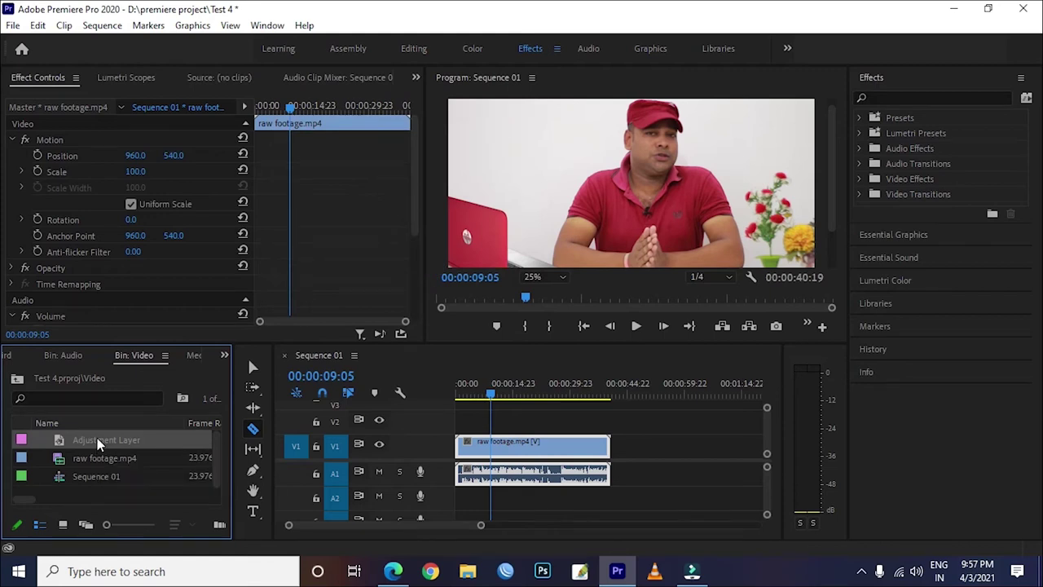
# Place the Adjustment Layer on V2 from 00:00:00:00 over raw footage.mp4 and select it
pyautogui.moveTo(91, 440)
pyautogui.mouseDown()
pyautogui.moveTo(466, 411)
pyautogui.moveTo(479, 421)
pyautogui.mouseUp()
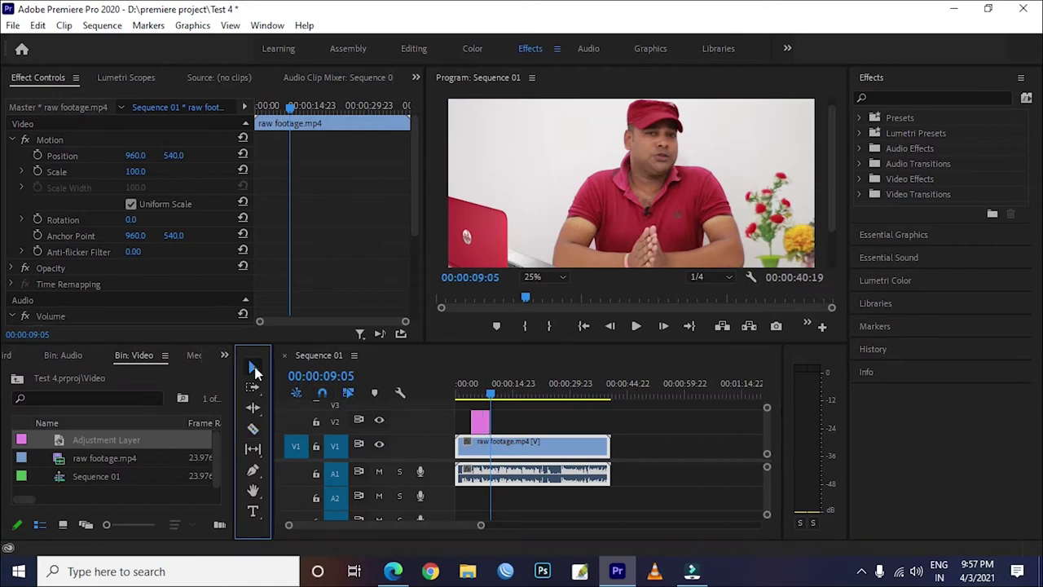
pyautogui.moveTo(479, 421)
pyautogui.mouseDown()
pyautogui.moveTo(463, 420)
pyautogui.moveTo(603, 419)
pyautogui.mouseUp()
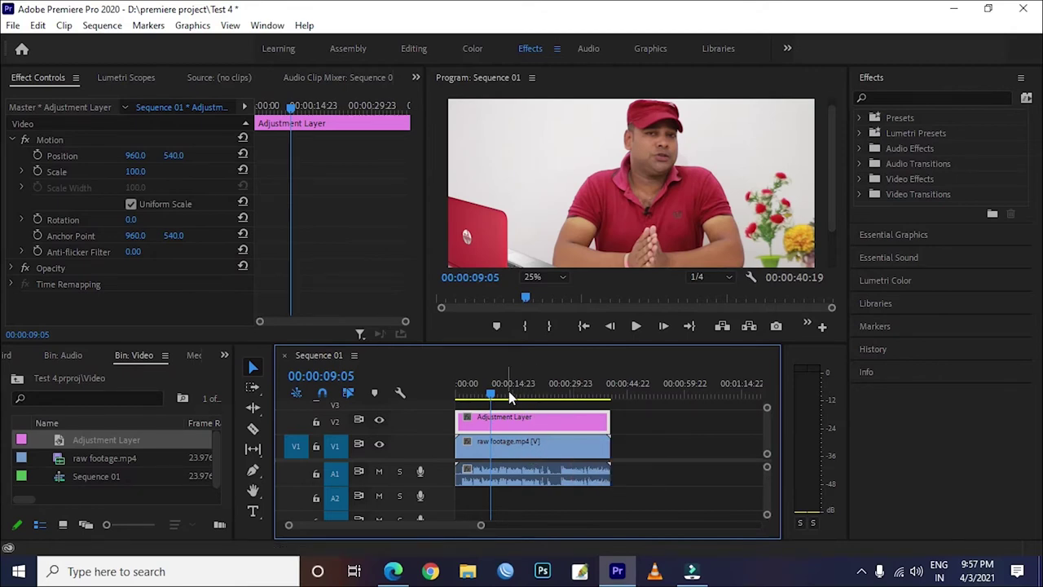
pyautogui.click(515, 420)
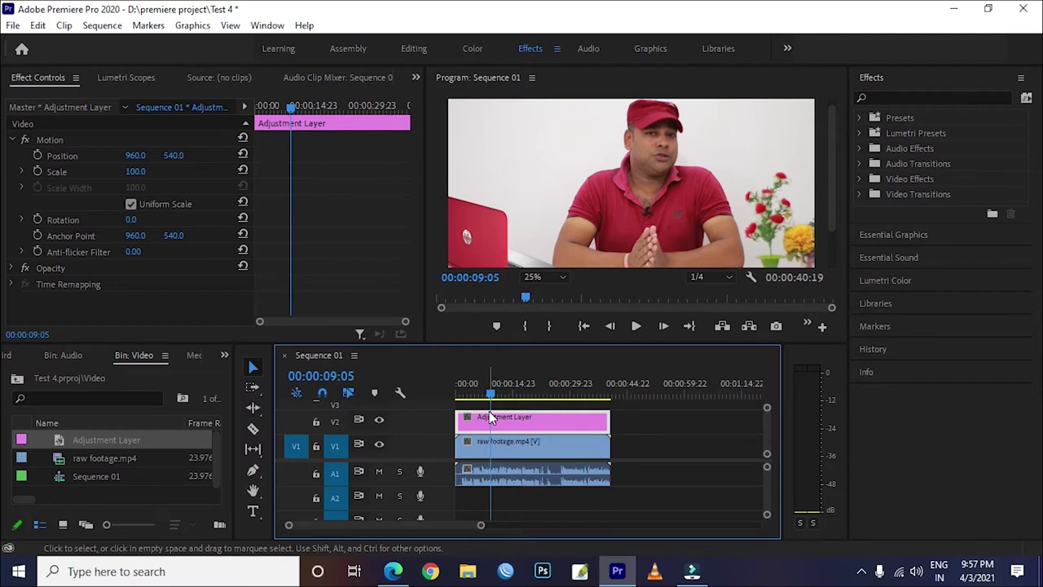
pyautogui.click(550, 425)
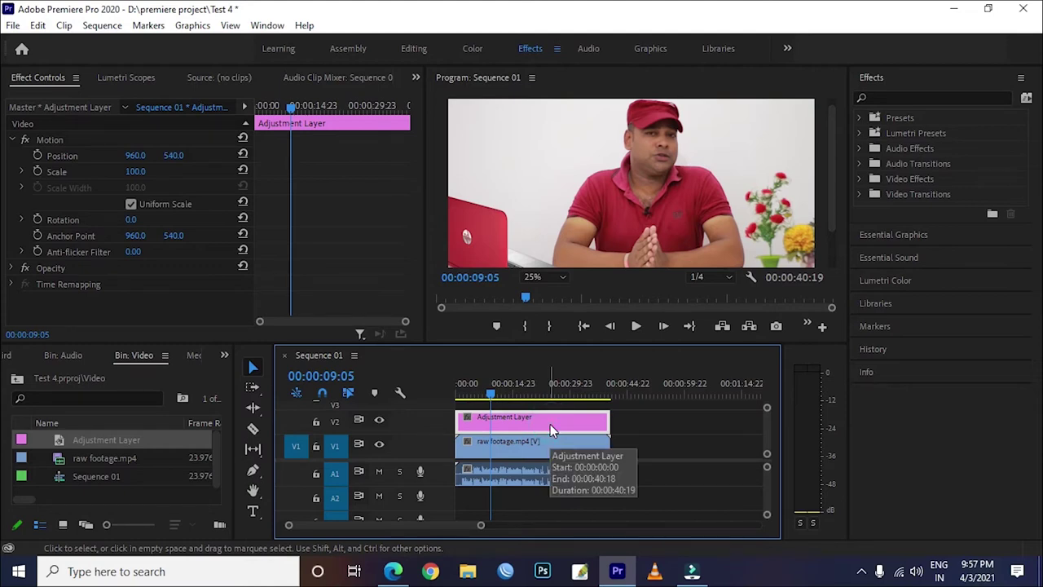
# Delete the Adjustment Layer from V2, select raw footage.mp4, and switch to the Color workspace
pyautogui.press('Delete')
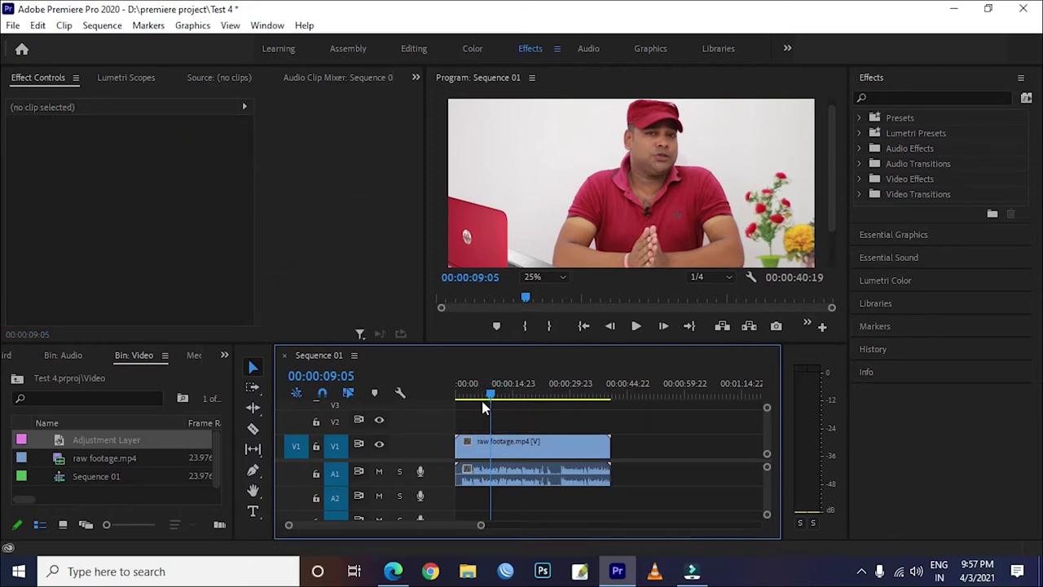
pyautogui.moveTo(489, 396); pyautogui.dragTo(473, 405)
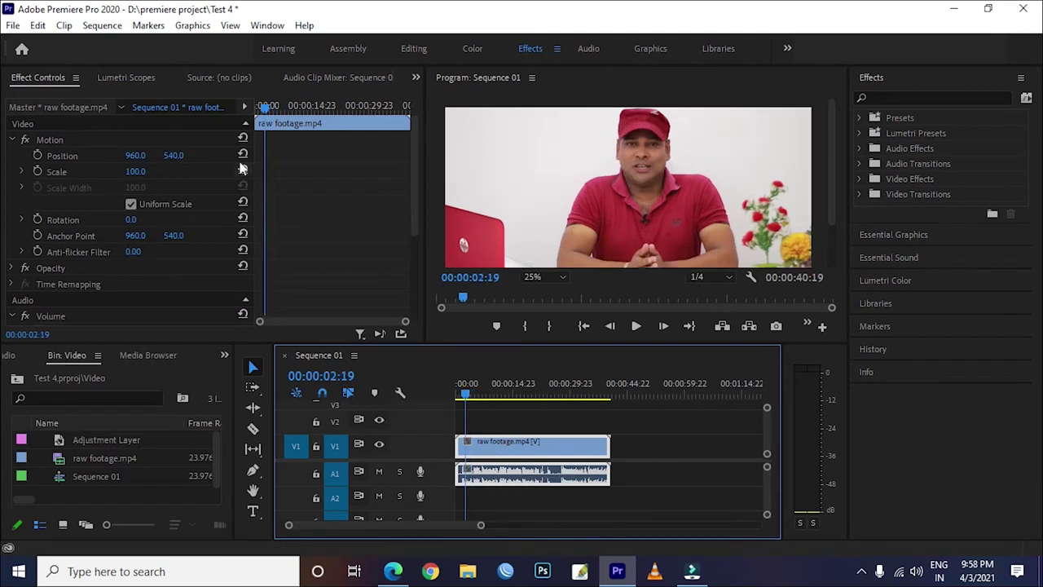
pyautogui.click(472, 49)
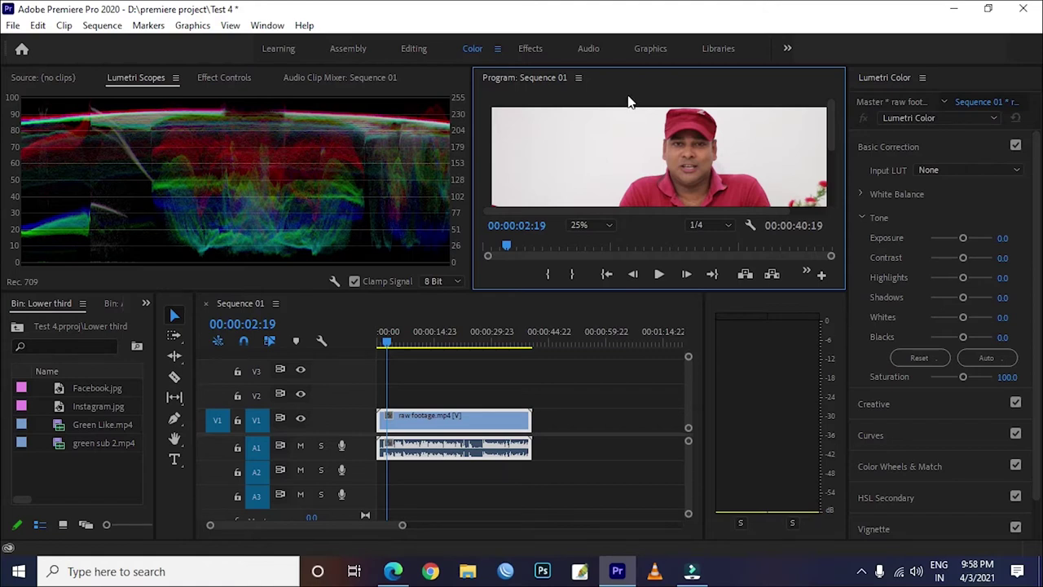
pyautogui.click(225, 78)
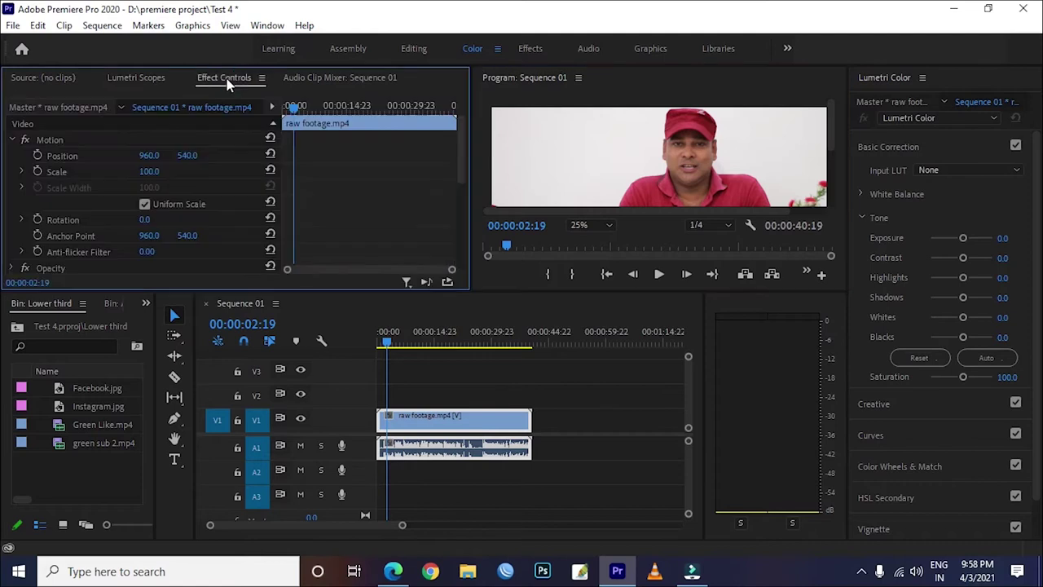
pyautogui.click(136, 79)
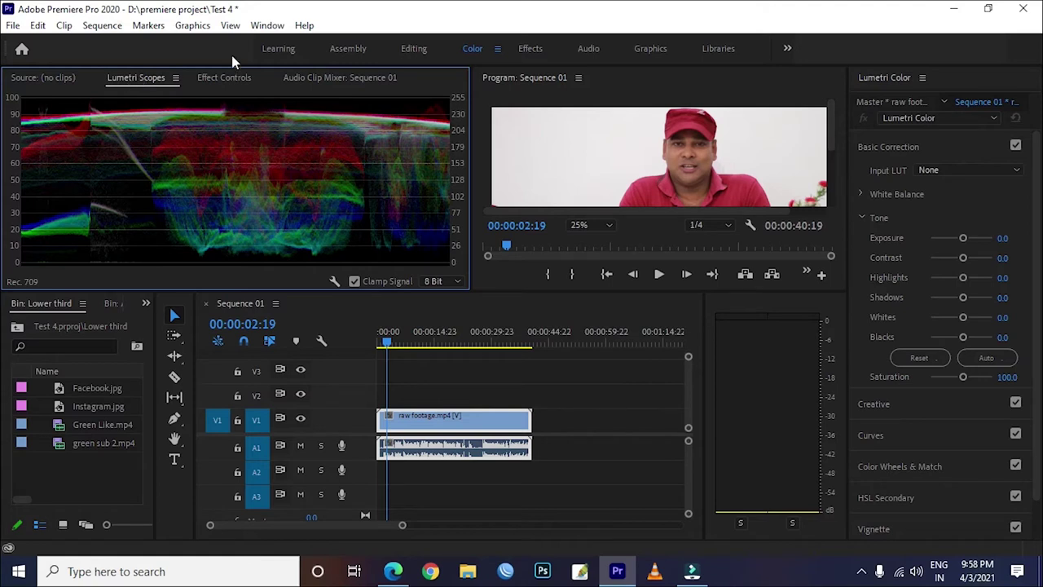
pyautogui.click(257, 29)
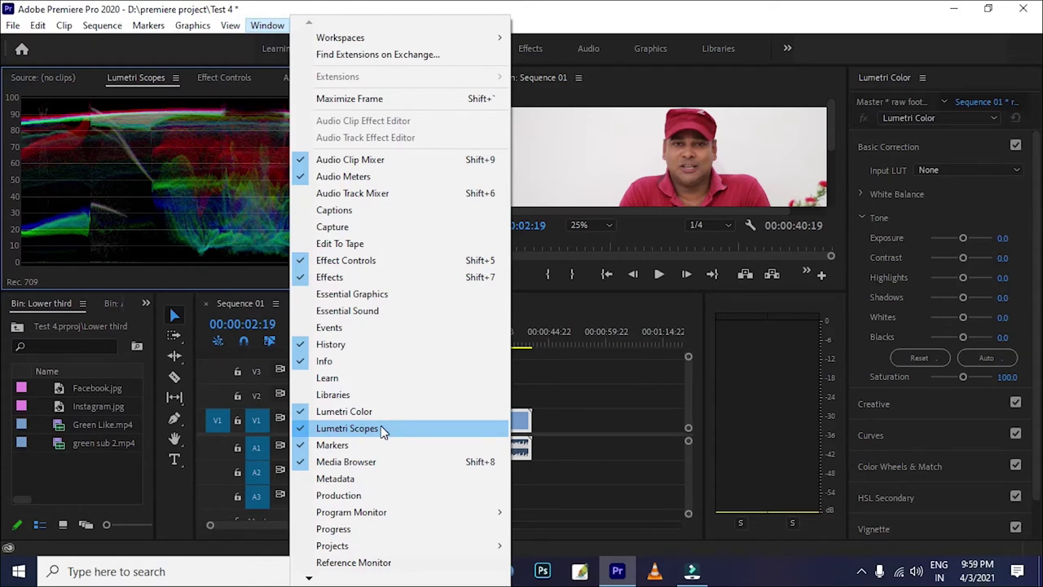
pyautogui.click(535, 309)
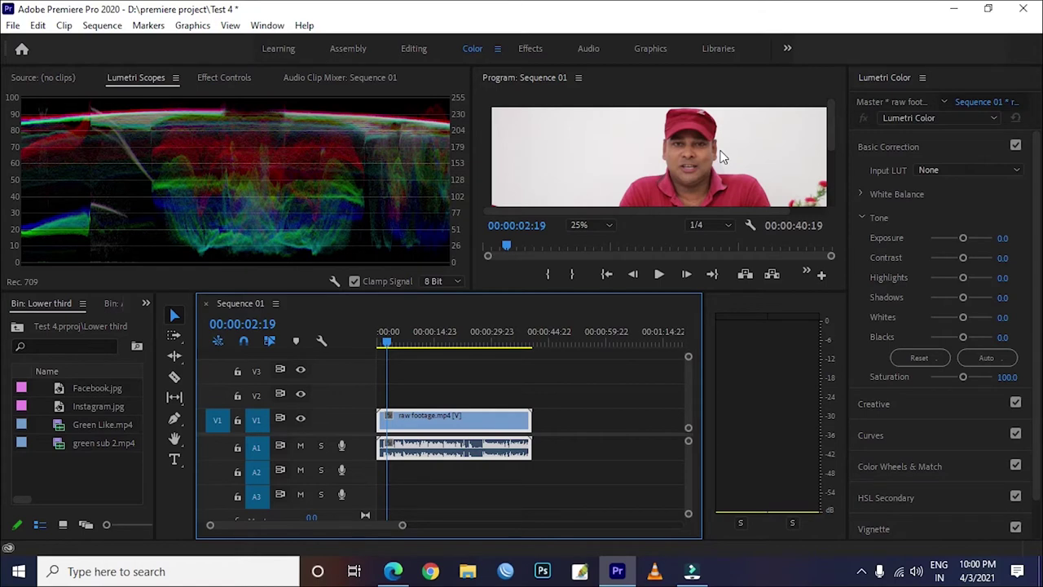
pyautogui.moveTo(831, 145); pyautogui.dragTo(831, 122)
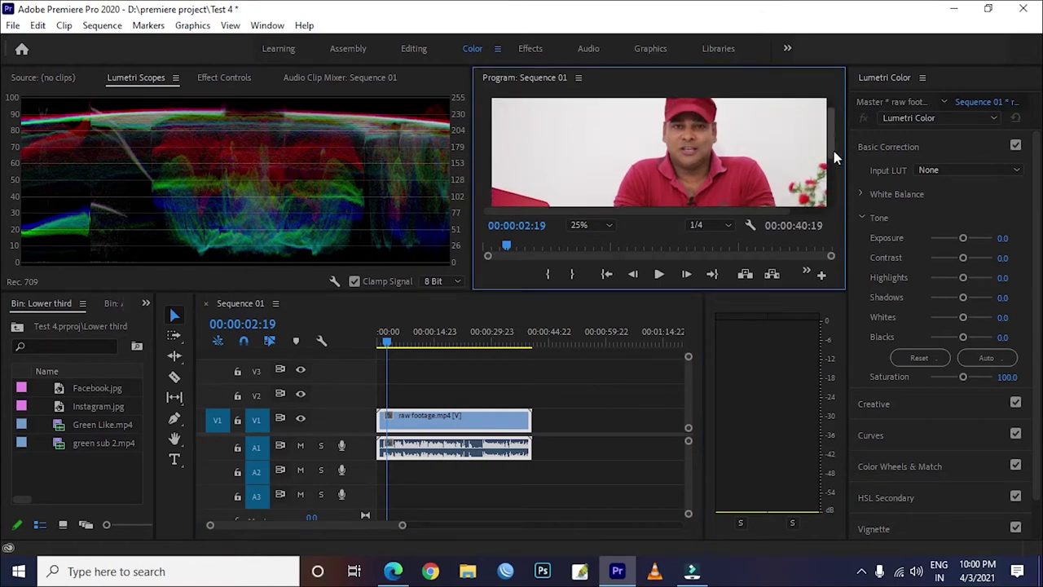
pyautogui.moveTo(833, 151); pyautogui.dragTo(833, 138)
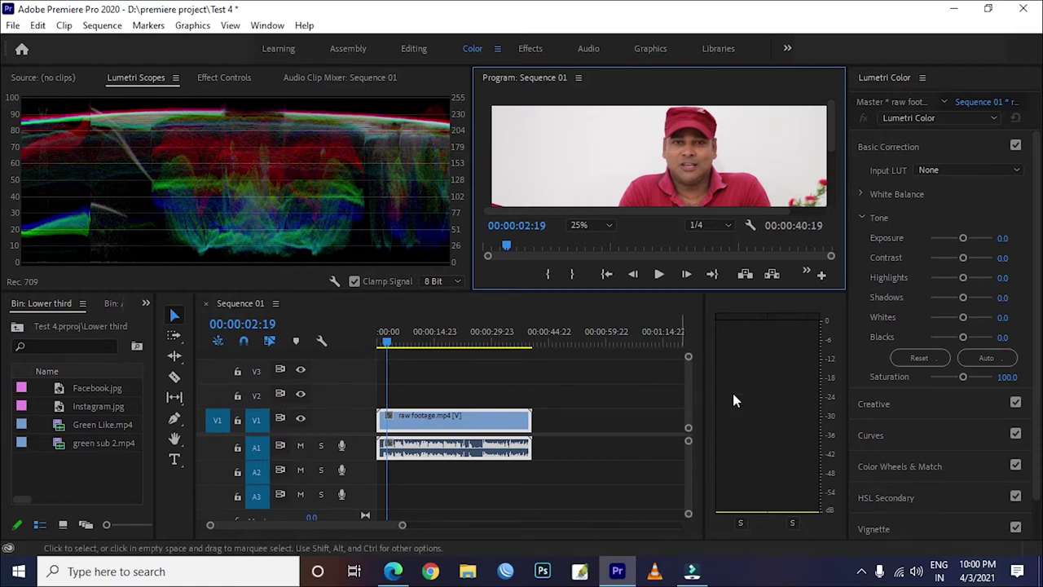
pyautogui.click(900, 432)
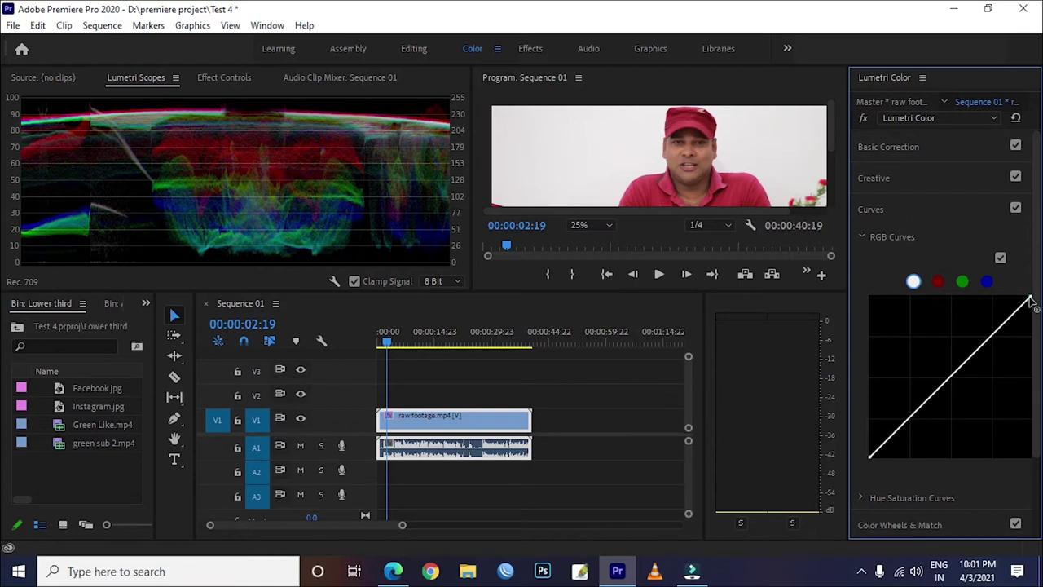
# Pull the RGB curve's white and black points inward, undoing the added midtone point
pyautogui.moveTo(1030, 301); pyautogui.dragTo(1019, 299)
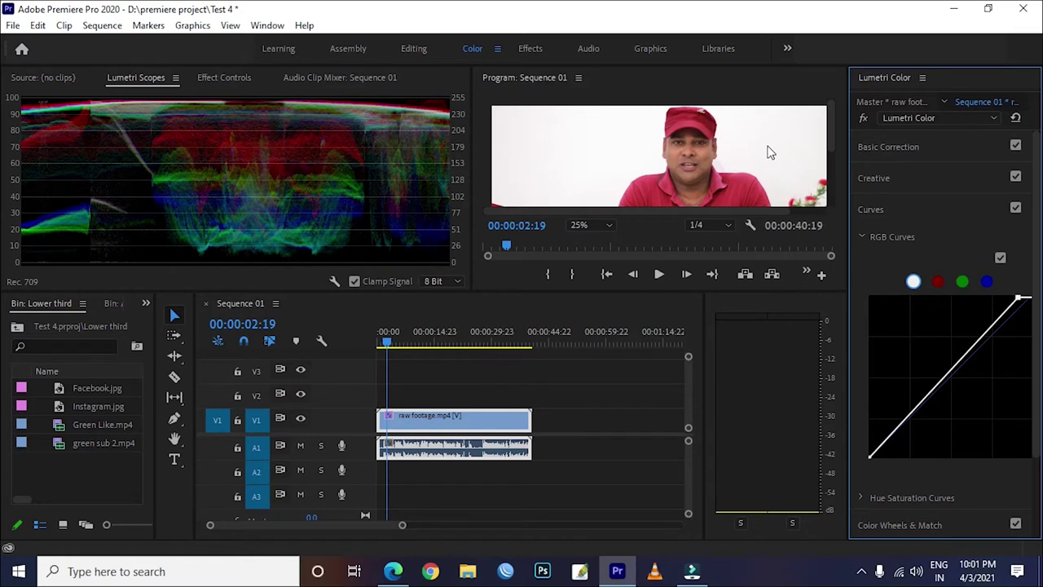
pyautogui.moveTo(971, 352); pyautogui.dragTo(950, 333)
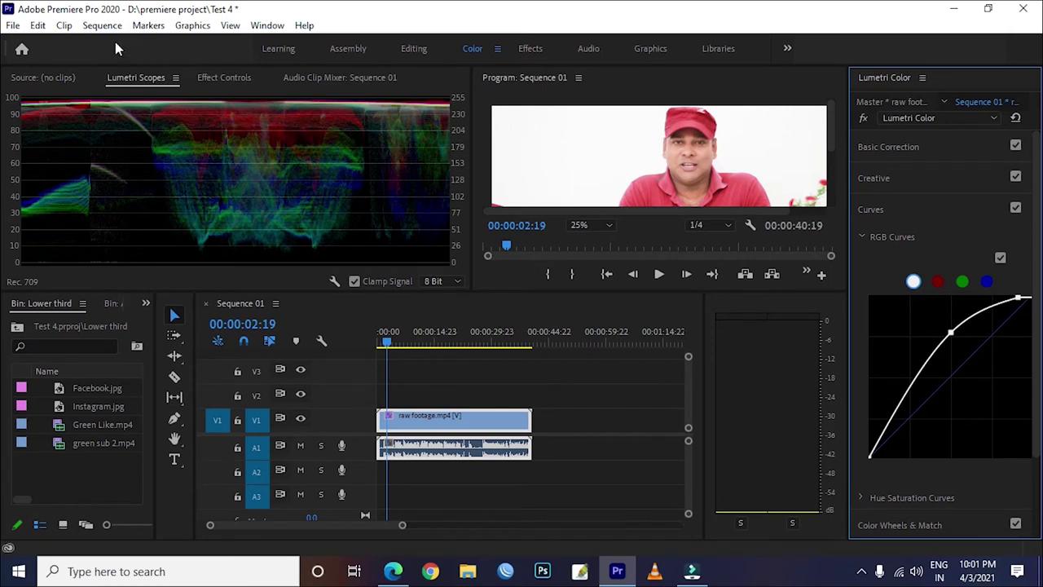
pyautogui.click(38, 26)
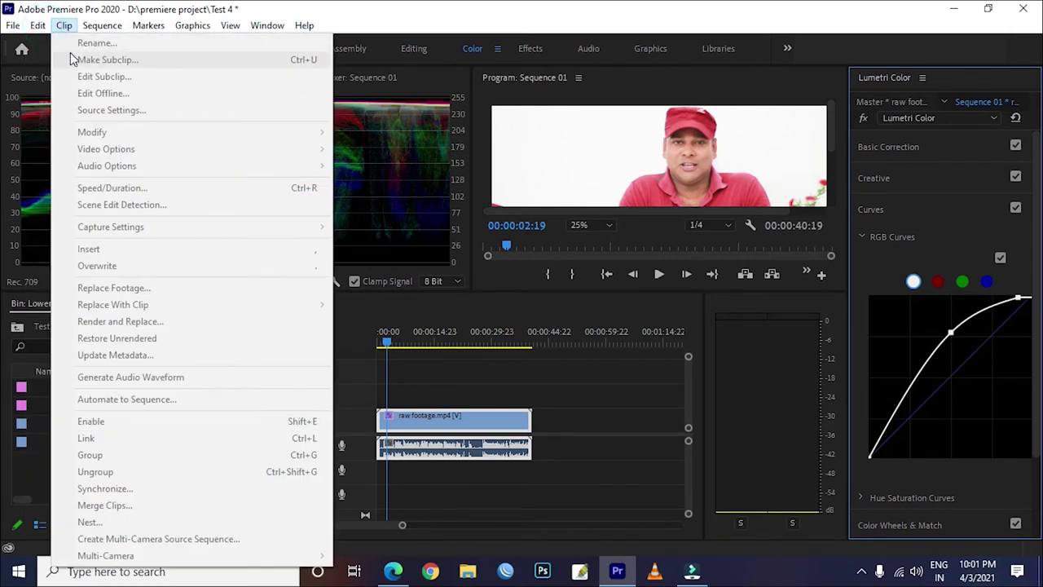
pyautogui.click(61, 43)
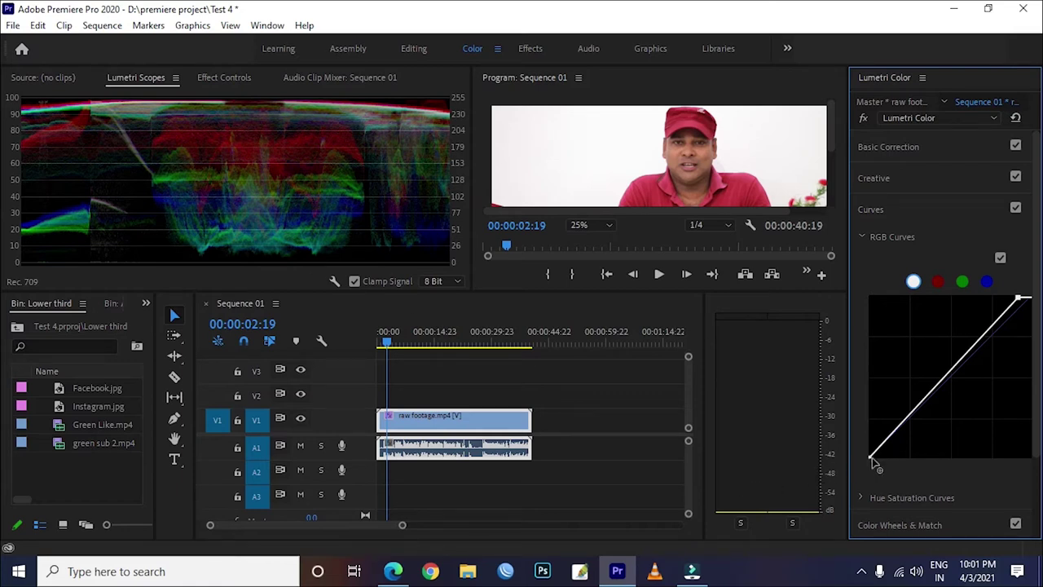
pyautogui.moveTo(871, 461); pyautogui.dragTo(885, 466)
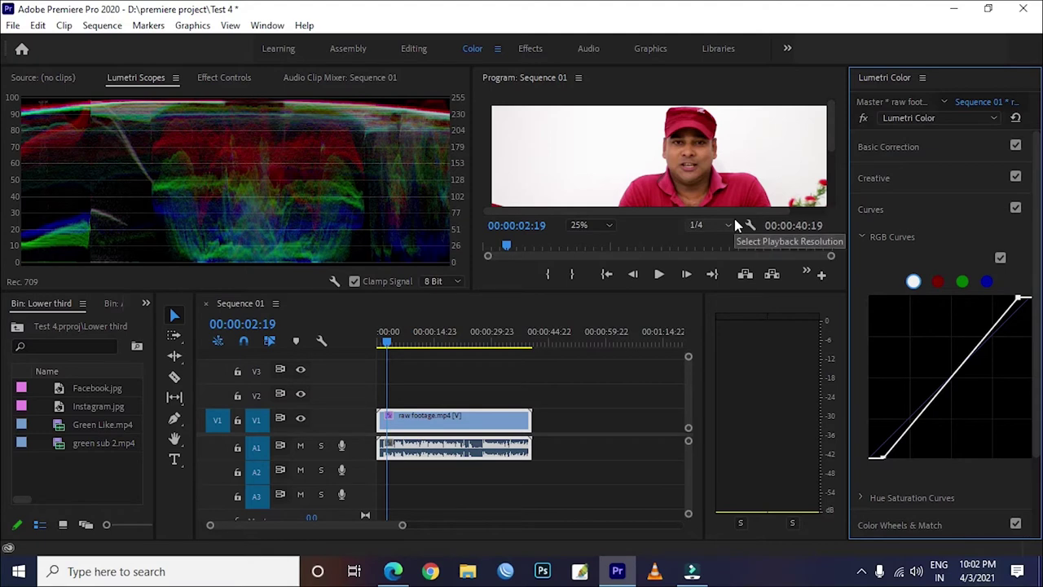
# Move the playhead to 00:00:05:05
pyautogui.scroll(-1, 833, 148)
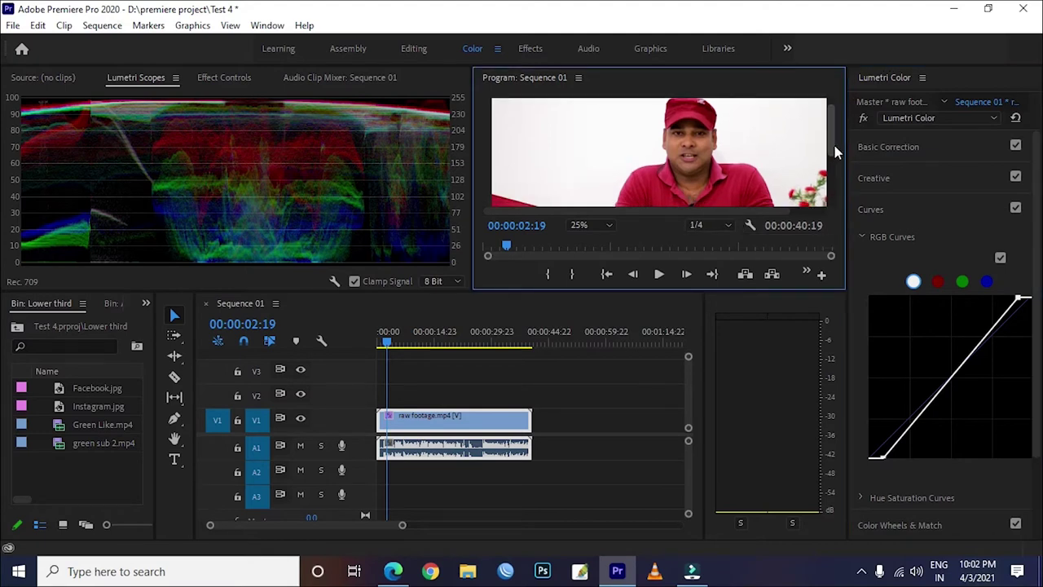
pyautogui.click(399, 343)
pyautogui.moveTo(401, 346); pyautogui.dragTo(398, 350)
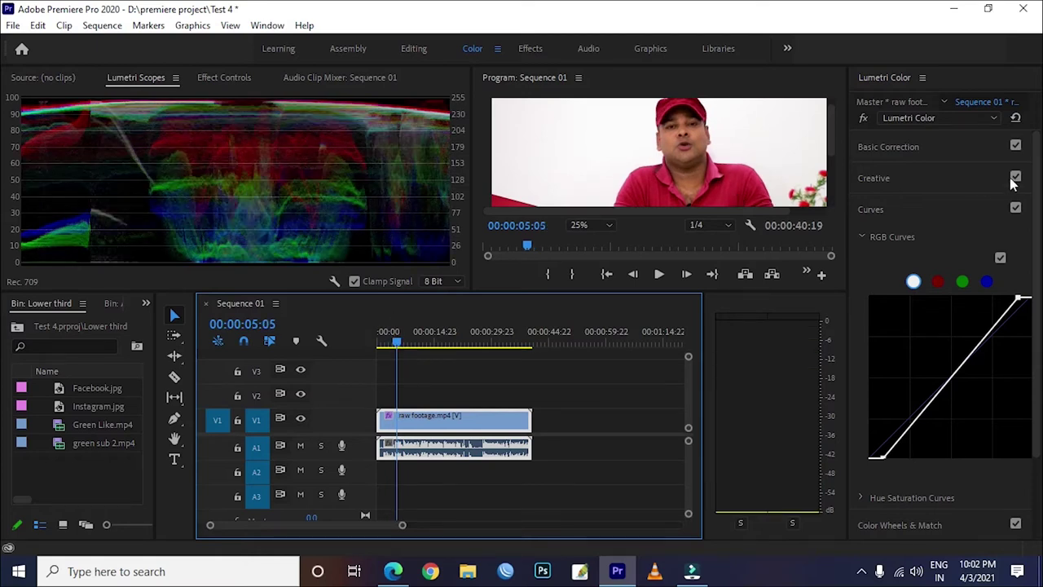
pyautogui.click(887, 147)
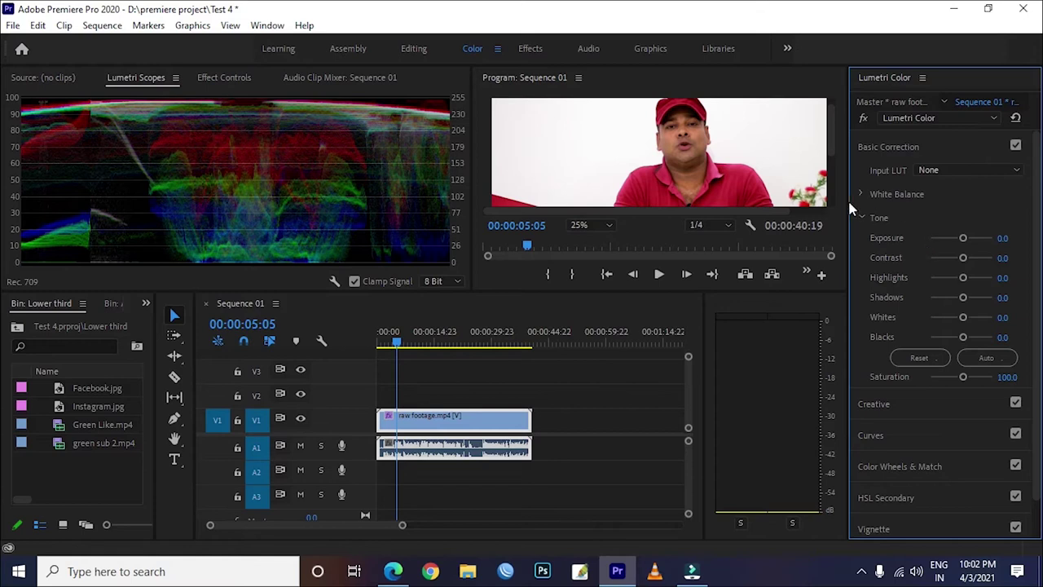
# At 00:00:07:00, set Exposure 0.6, Contrast 7.3, Whites -2.4 and Blacks -19.5
pyautogui.moveTo(398, 340); pyautogui.dragTo(406, 344)
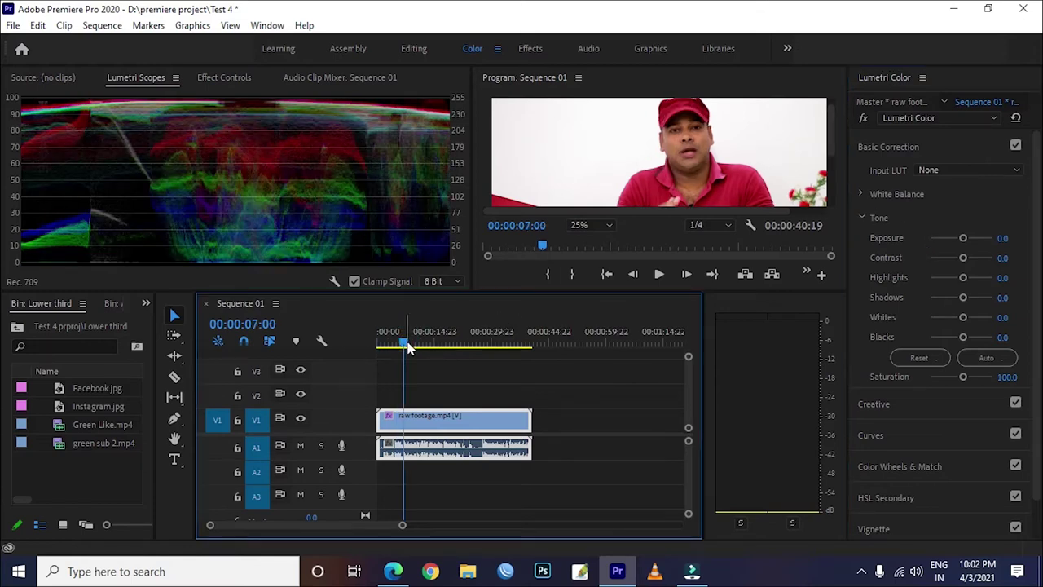
pyautogui.moveTo(962, 238); pyautogui.dragTo(965, 239)
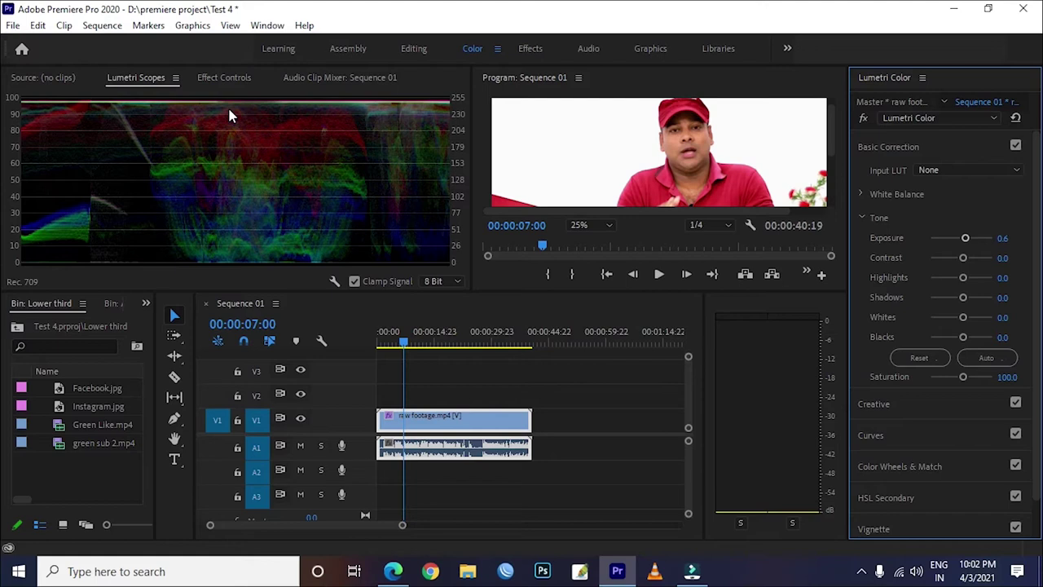
pyautogui.moveTo(963, 258)
pyautogui.mouseDown()
pyautogui.moveTo(944, 261)
pyautogui.moveTo(956, 258)
pyautogui.moveTo(964, 299)
pyautogui.mouseUp()
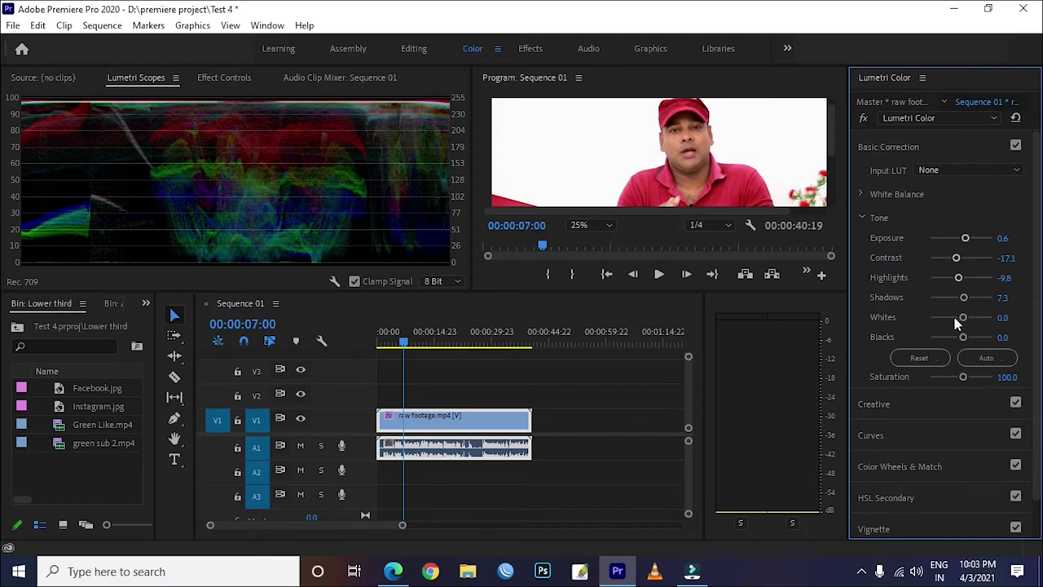
pyautogui.moveTo(955, 257); pyautogui.dragTo(961, 259)
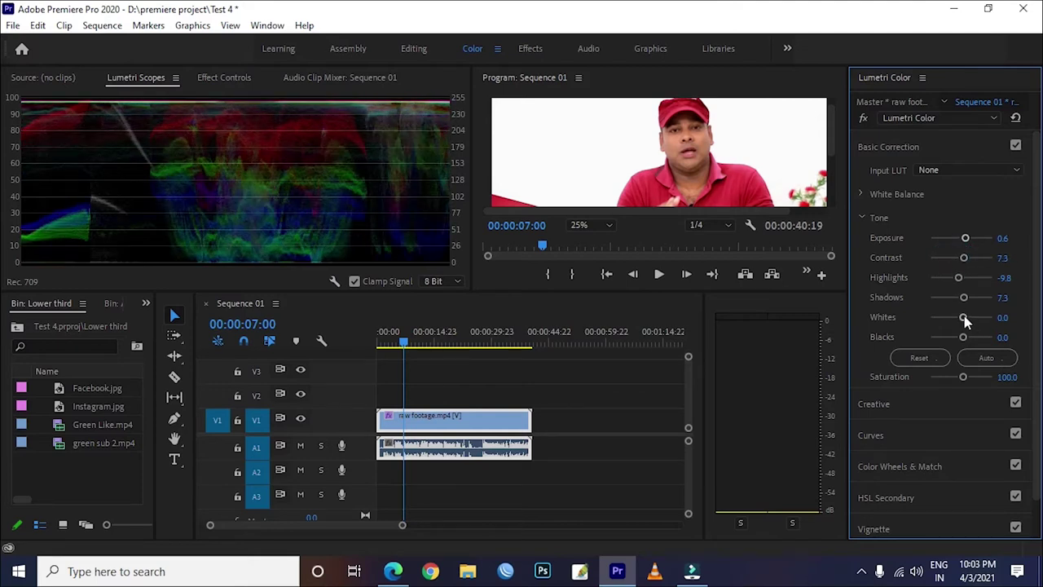
pyautogui.moveTo(963, 317); pyautogui.dragTo(960, 317)
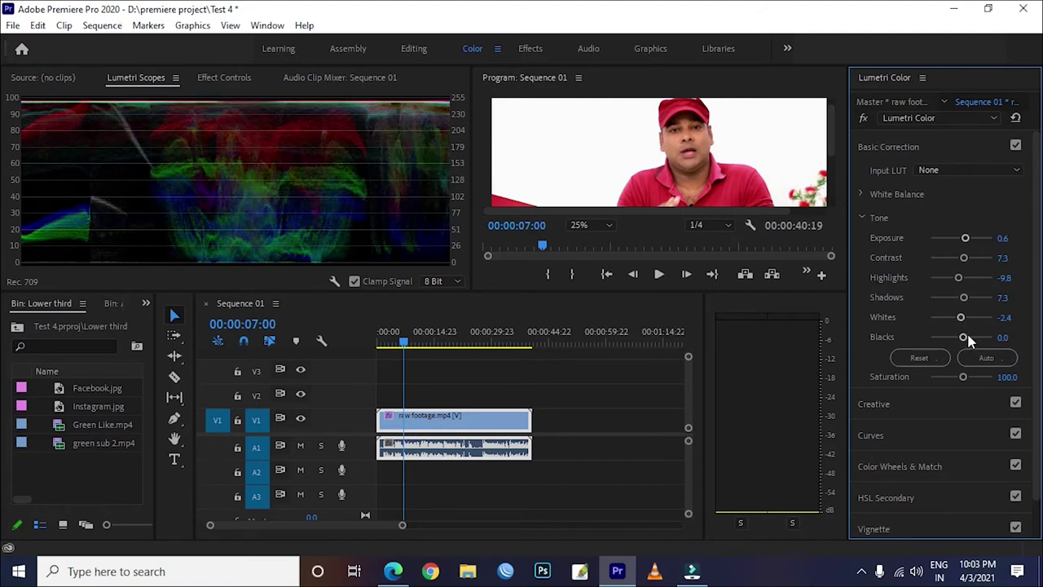
pyautogui.moveTo(963, 339); pyautogui.dragTo(934, 338)
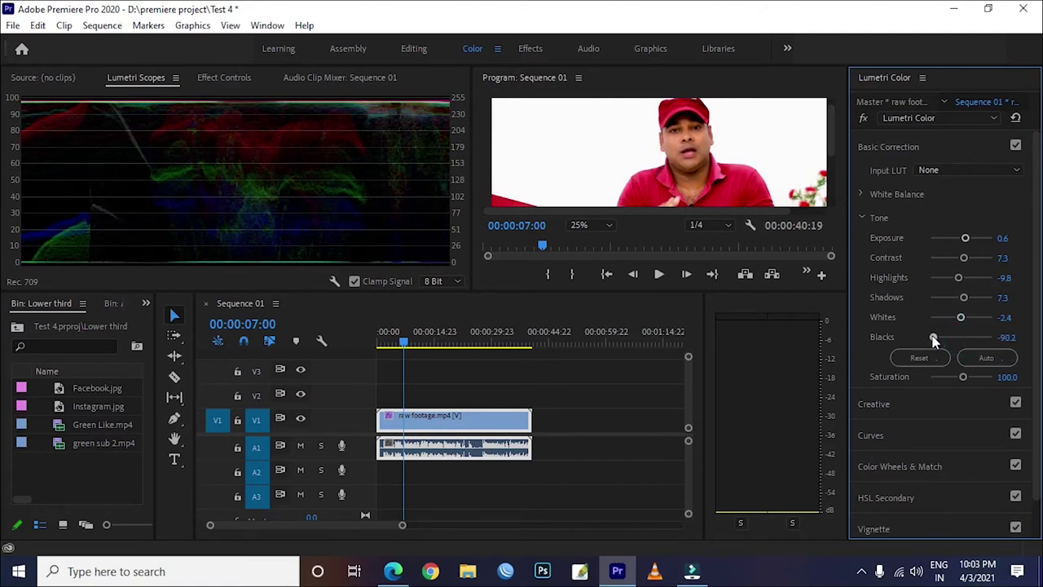
pyautogui.moveTo(933, 340); pyautogui.dragTo(937, 341)
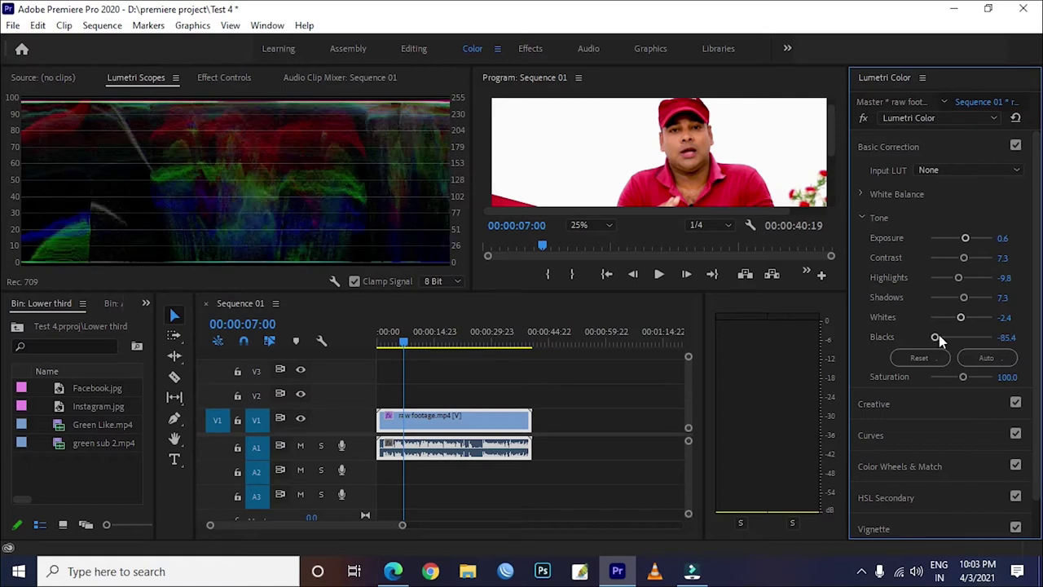
pyautogui.moveTo(935, 338); pyautogui.dragTo(955, 340)
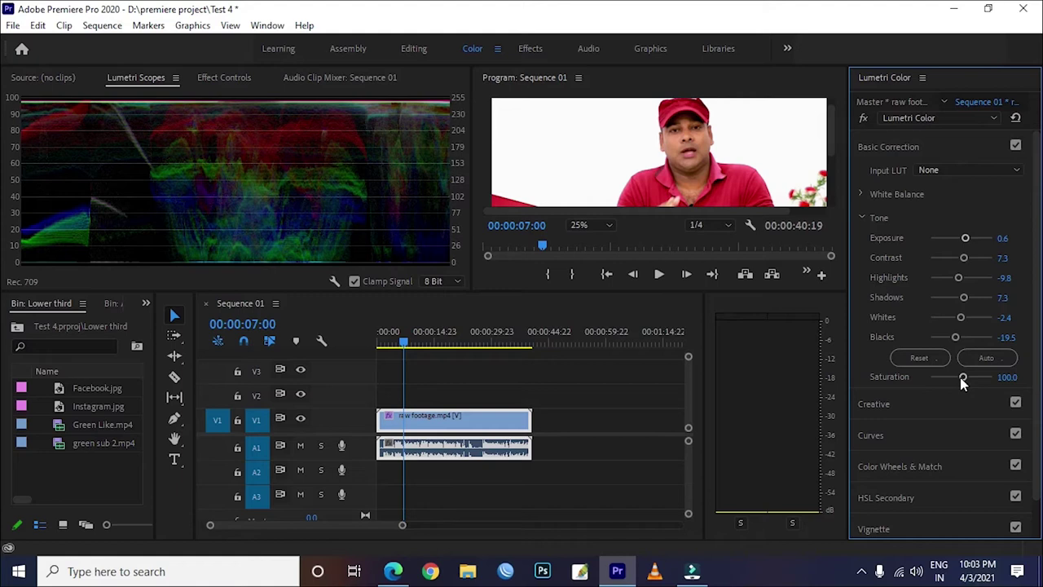
# Adjust Saturation, settling it at 107.3
pyautogui.moveTo(962, 379); pyautogui.dragTo(971, 379)
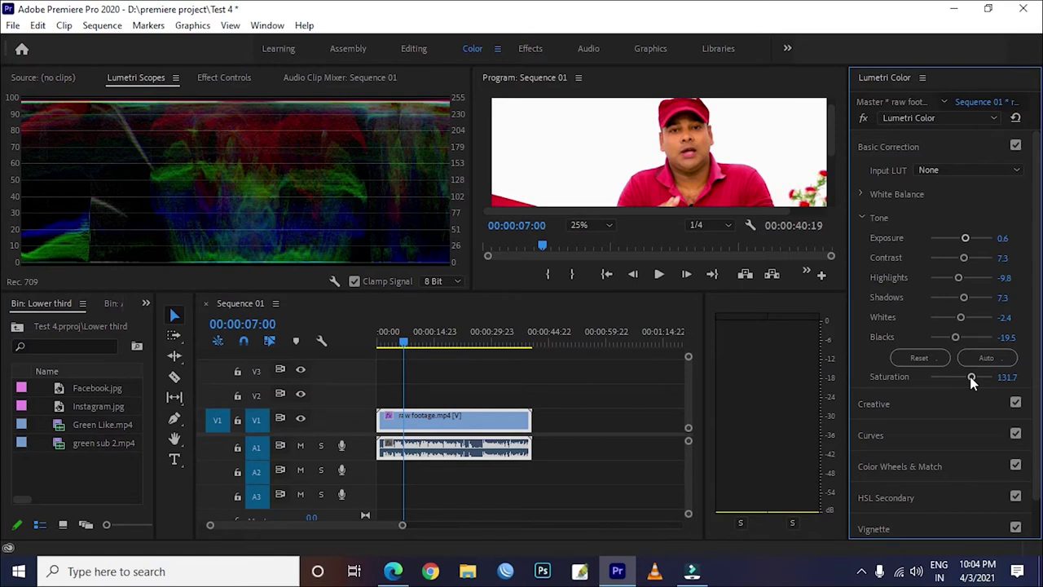
pyautogui.moveTo(971, 379); pyautogui.dragTo(963, 377)
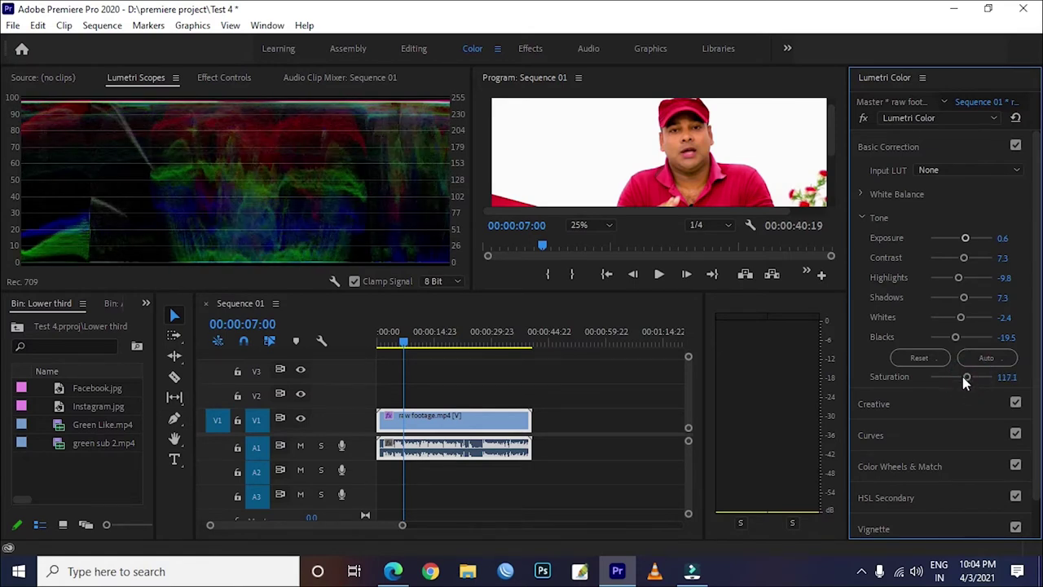
pyautogui.moveTo(964, 377); pyautogui.dragTo(967, 377)
pyautogui.moveTo(966, 380); pyautogui.dragTo(964, 379)
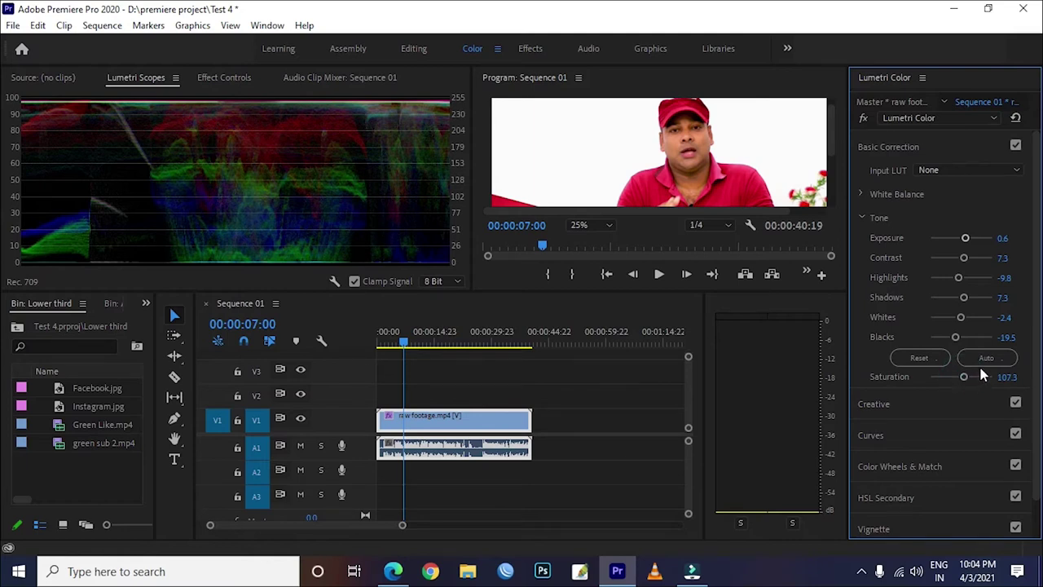
pyautogui.click(862, 196)
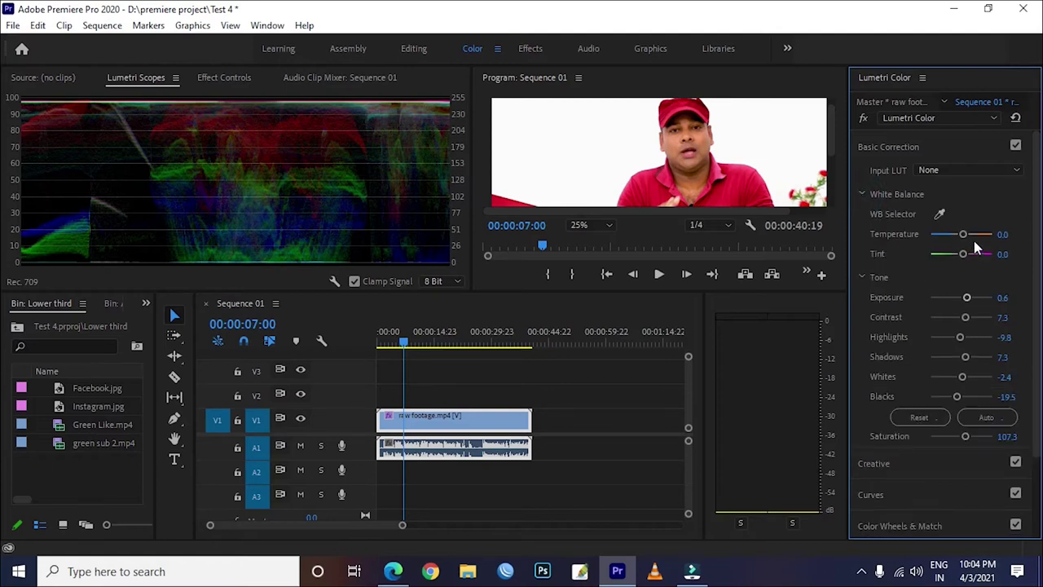
# Set Temperature to 7.3 and inspect the result with the Program monitor at 100%
pyautogui.moveTo(963, 234); pyautogui.dragTo(971, 243)
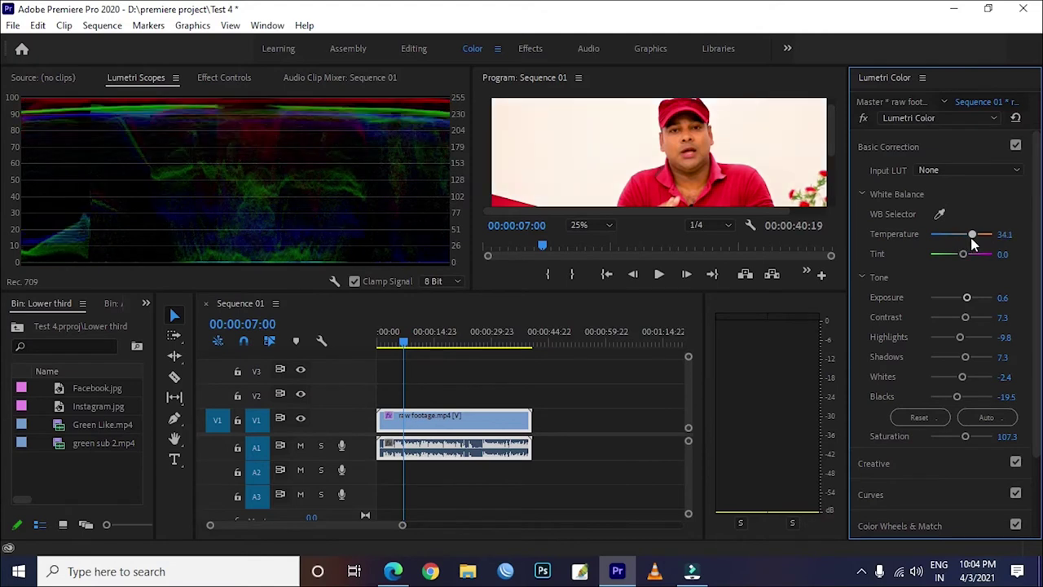
pyautogui.moveTo(972, 235)
pyautogui.mouseDown()
pyautogui.moveTo(955, 235)
pyautogui.moveTo(964, 235)
pyautogui.mouseUp()
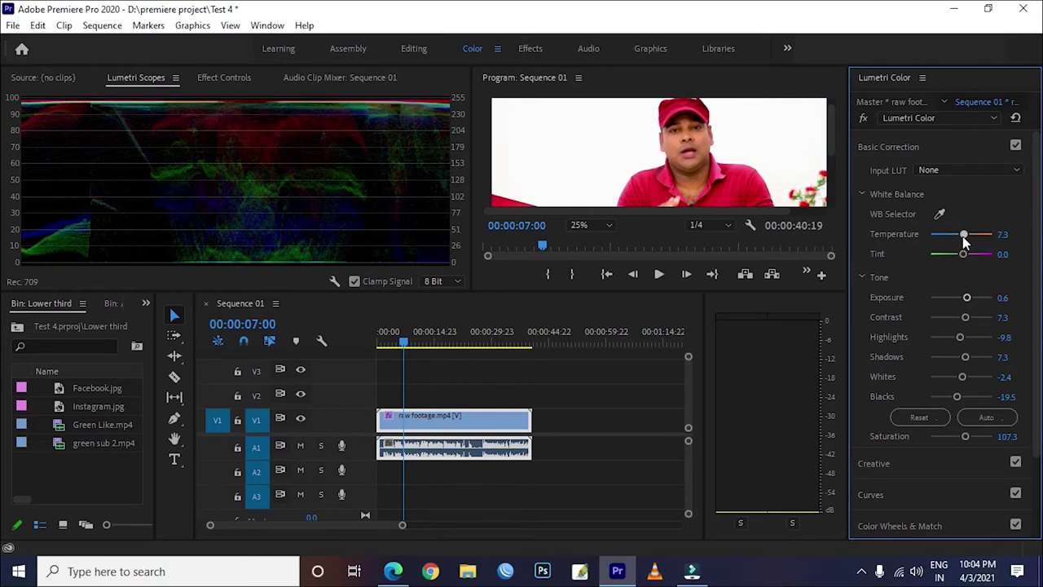
pyautogui.click(596, 226)
pyautogui.click(593, 327)
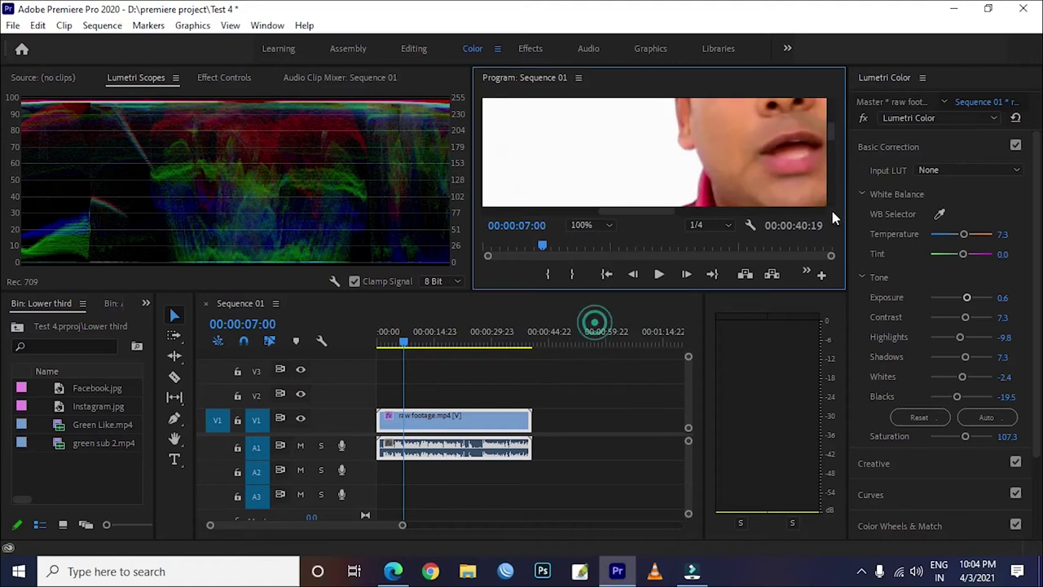
pyautogui.moveTo(639, 212); pyautogui.dragTo(819, 147)
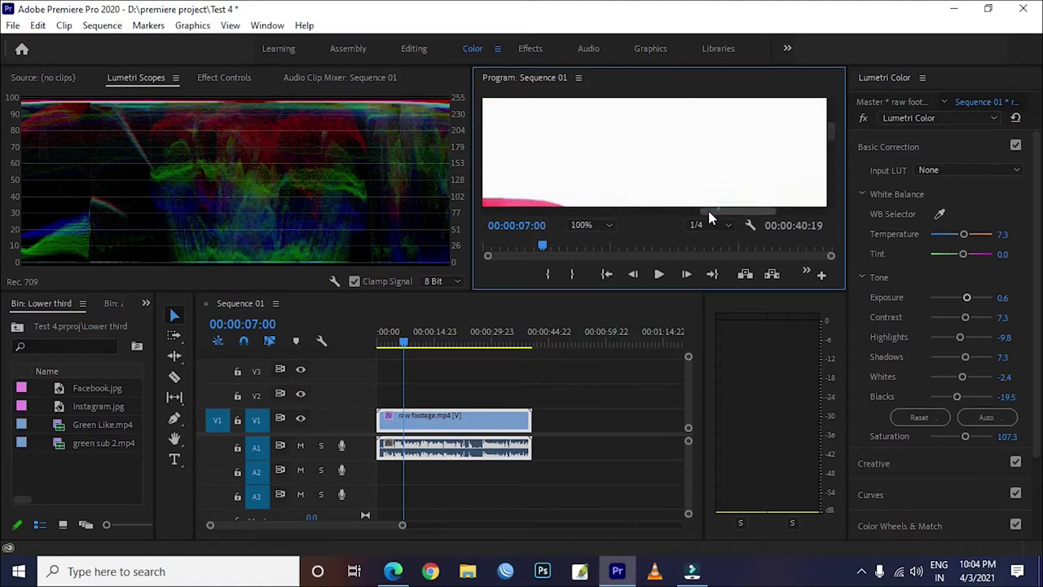
pyautogui.moveTo(721, 212); pyautogui.dragTo(657, 217)
pyautogui.moveTo(831, 139); pyautogui.dragTo(832, 147)
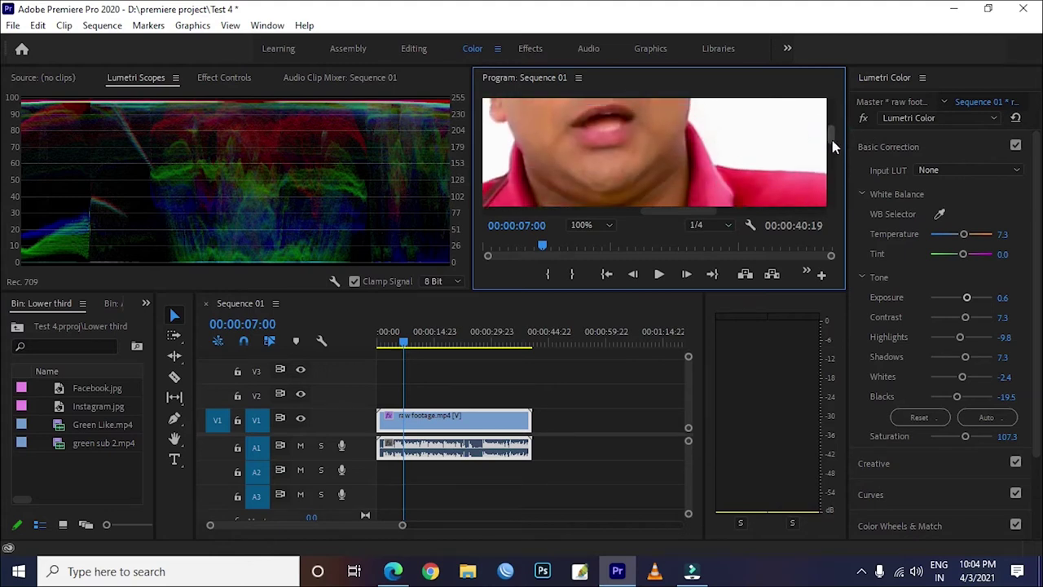
# Check the preview at 25% full frame, then at 50% zoom
pyautogui.click(581, 227)
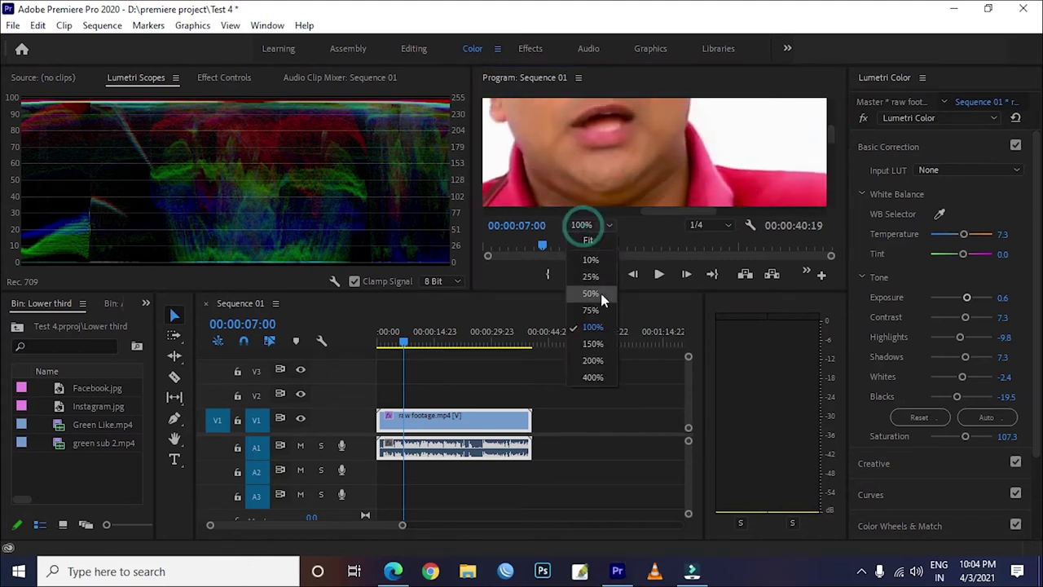
pyautogui.click(590, 280)
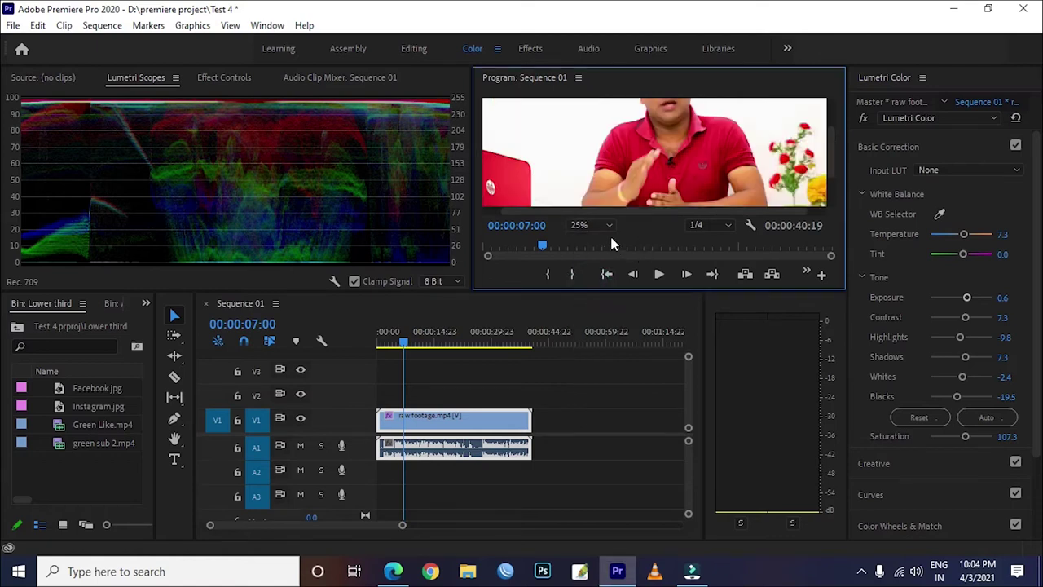
pyautogui.click(603, 225)
pyautogui.click(595, 281)
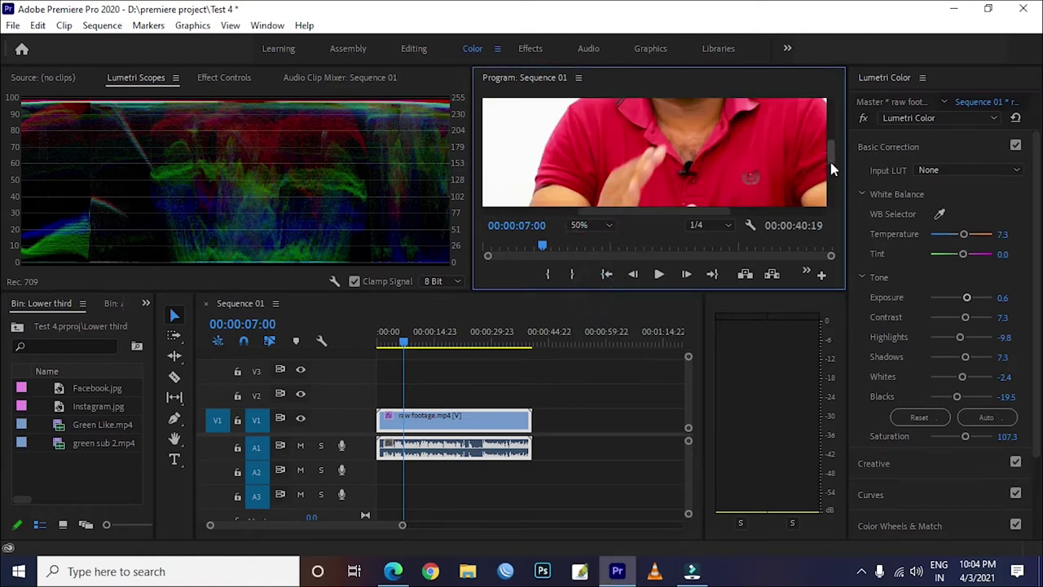
pyautogui.moveTo(833, 163); pyautogui.dragTo(830, 137)
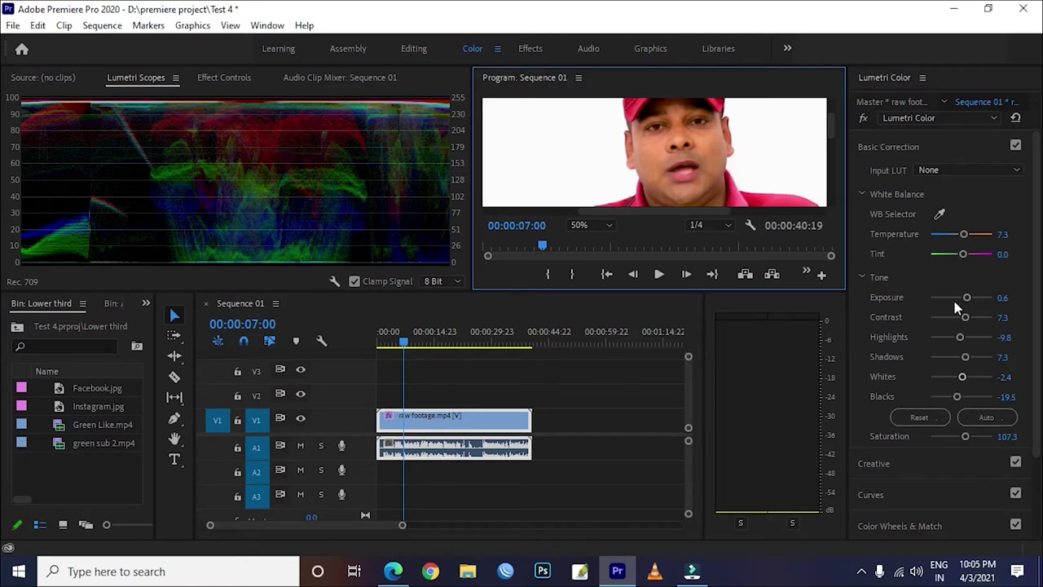
# Set Highlights to 14.6 and Shadows to 9.8, then expand Color Wheels & Match
pyautogui.moveTo(958, 348); pyautogui.dragTo(966, 348)
pyautogui.scroll(-1, 888, 489)
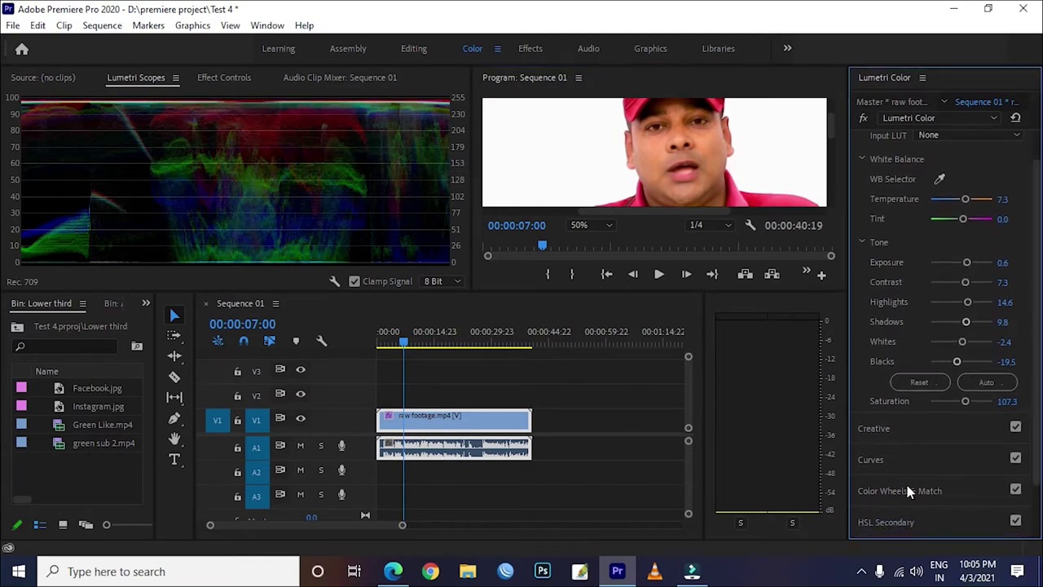
pyautogui.click(906, 489)
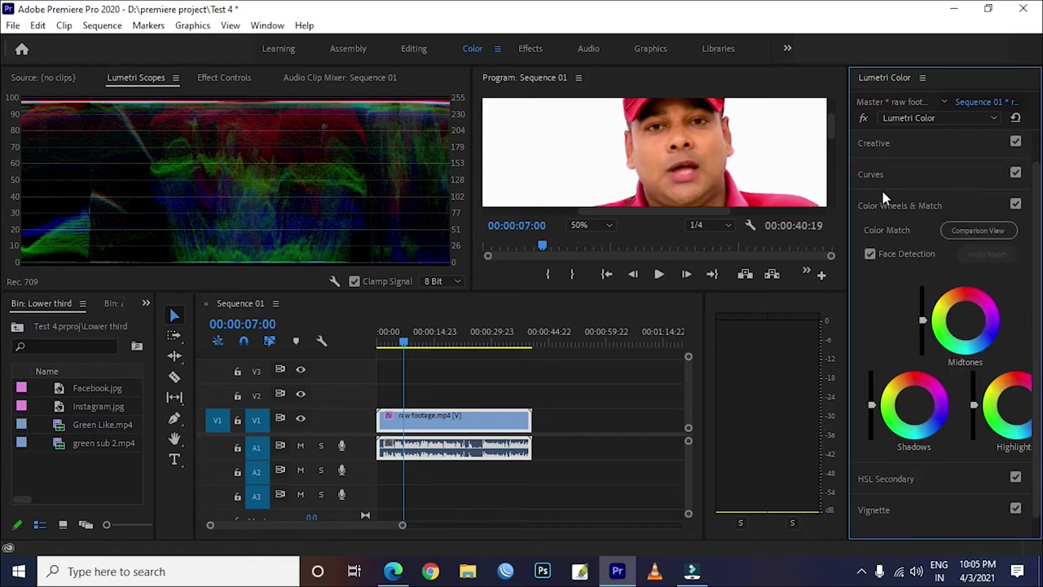
pyautogui.click(830, 120)
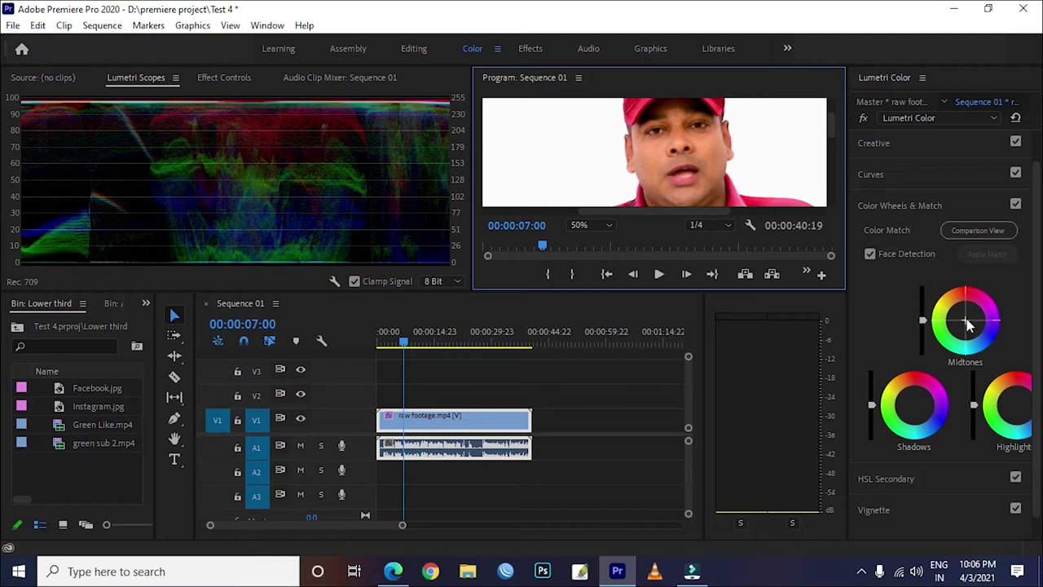
# Try several Midtones wheel tints, then reset the midtones to near neutral
pyautogui.moveTo(965, 321); pyautogui.dragTo(969, 340)
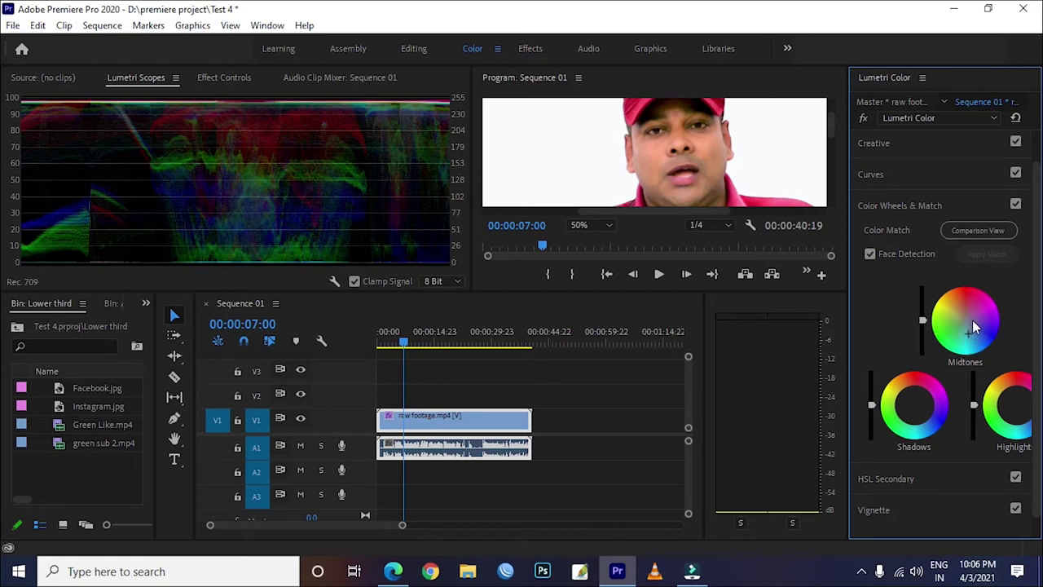
pyautogui.moveTo(972, 319); pyautogui.dragTo(975, 325)
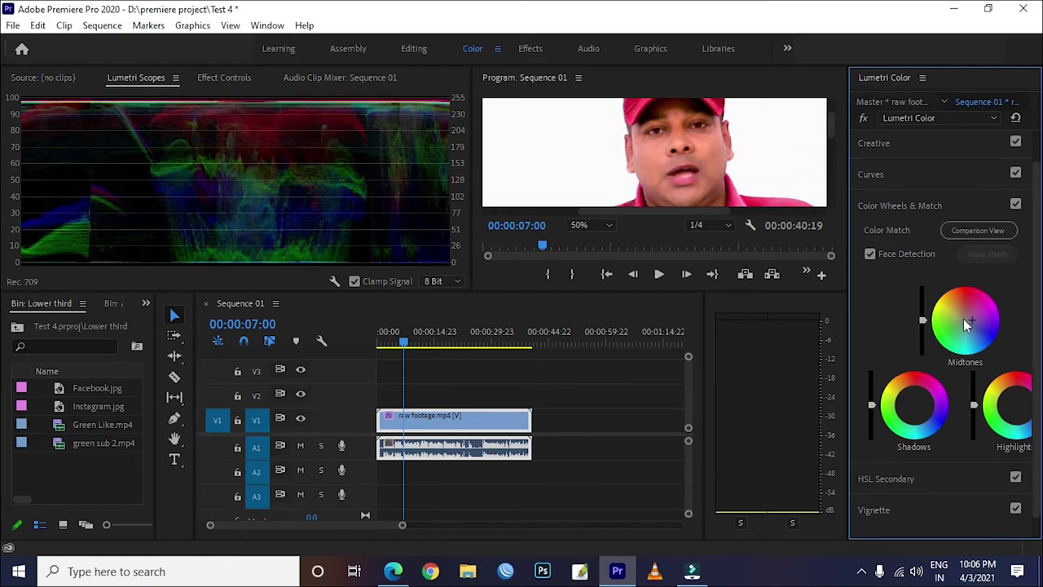
pyautogui.moveTo(975, 313); pyautogui.dragTo(951, 327)
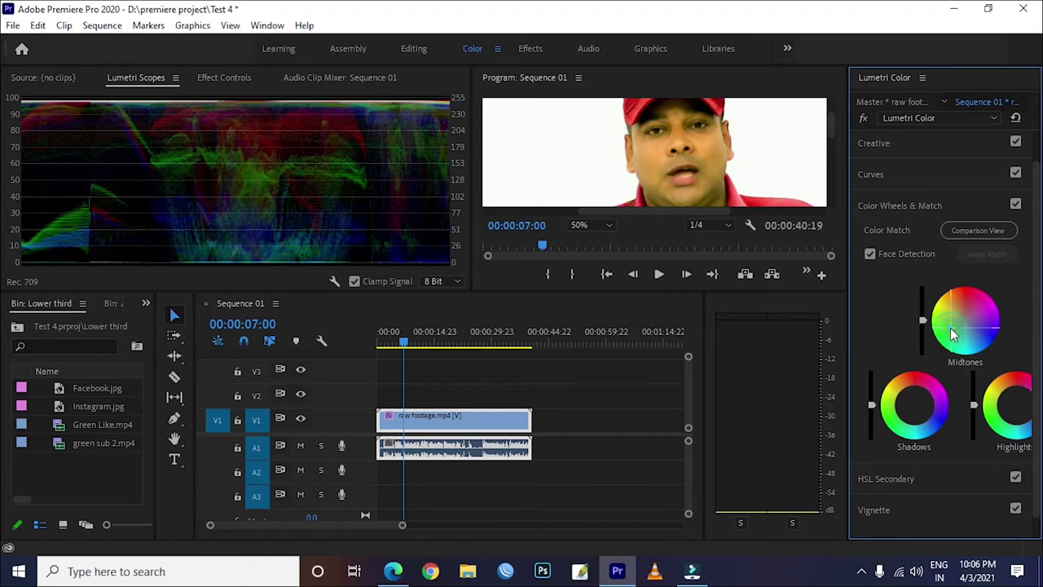
pyautogui.moveTo(958, 310); pyautogui.dragTo(959, 310)
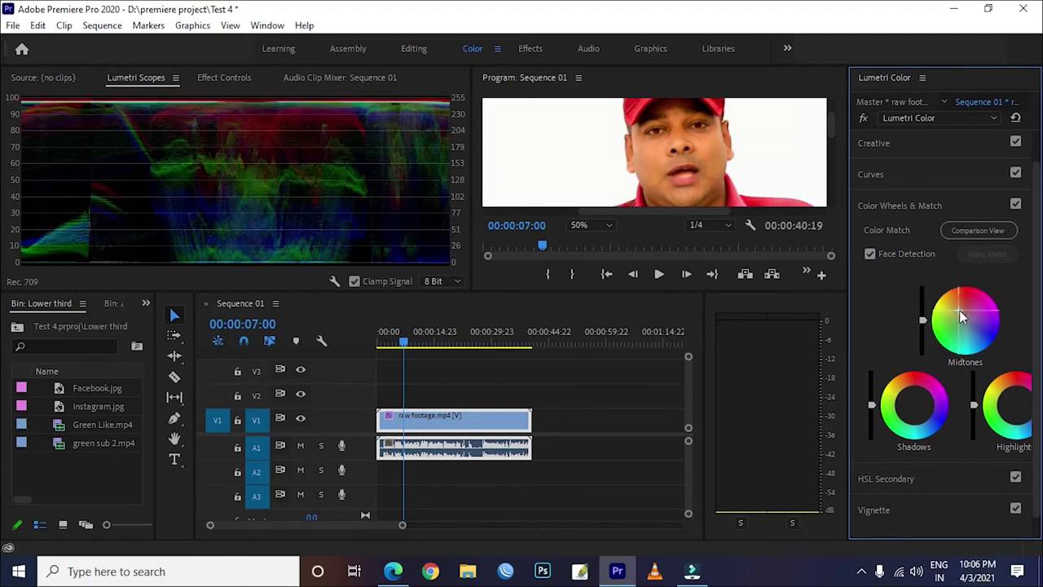
pyautogui.doubleClick(965, 323)
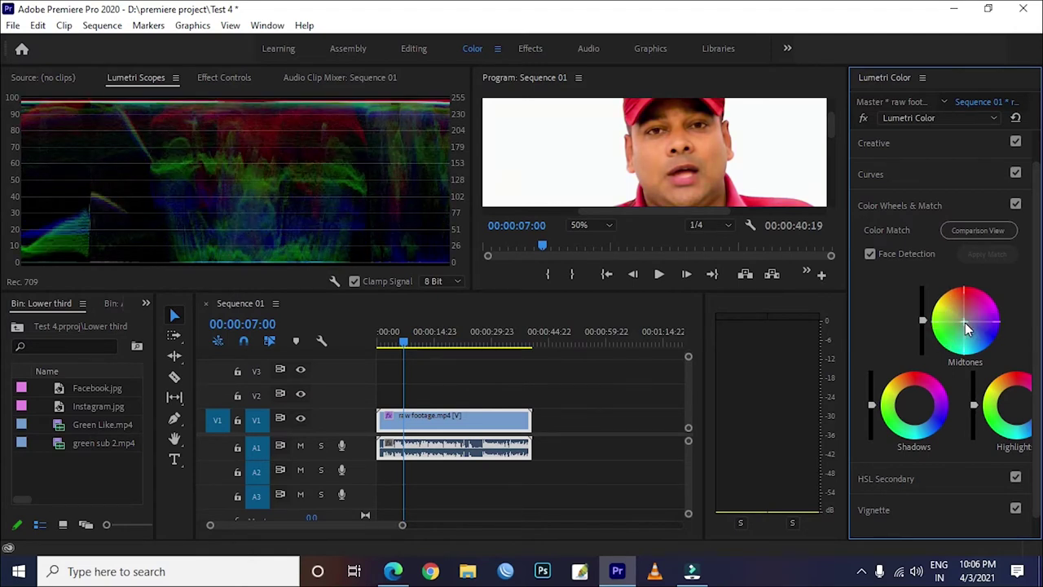
pyautogui.click(966, 328)
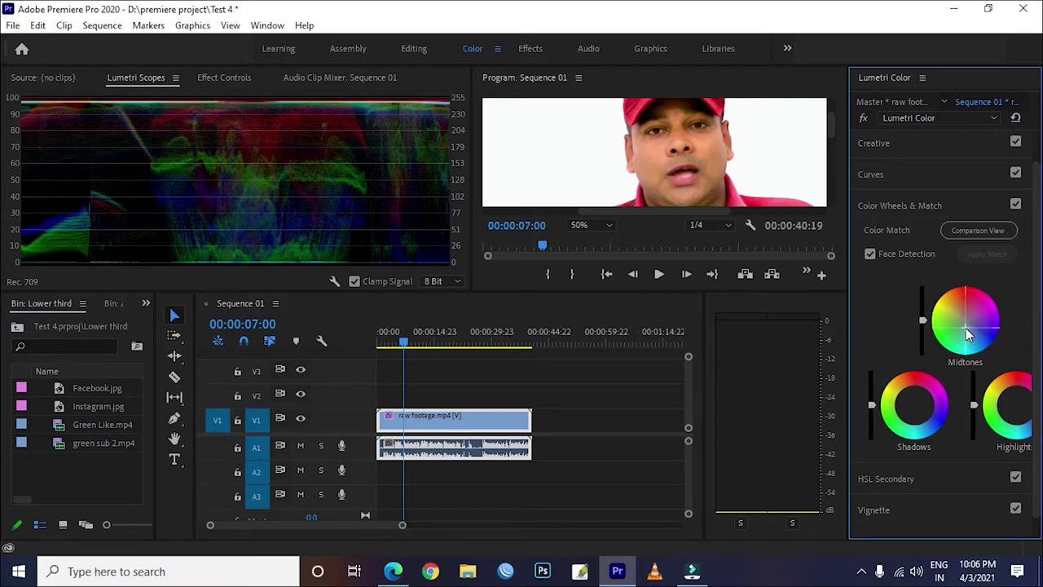
pyautogui.click(874, 143)
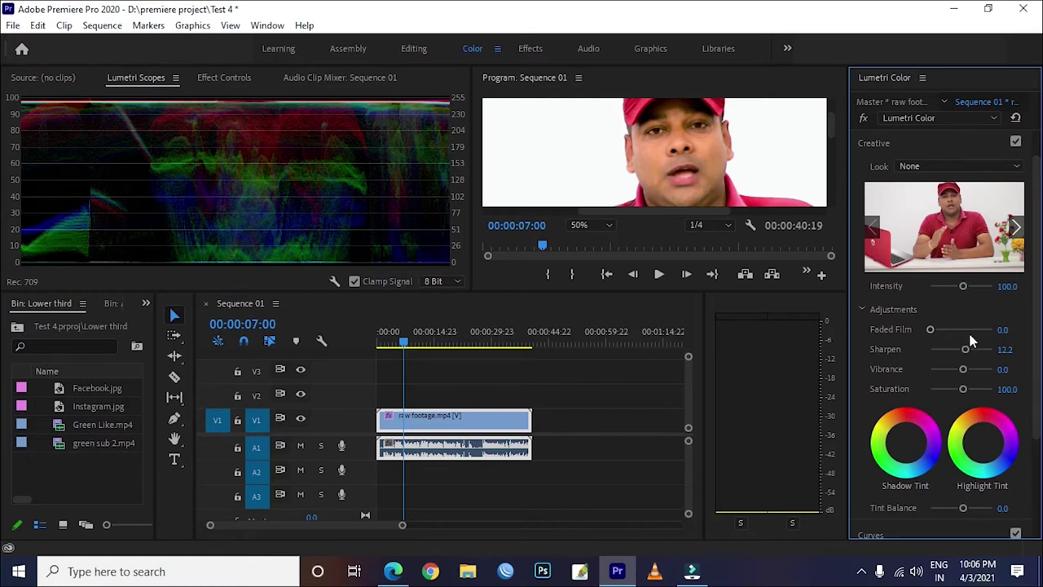
# Set Sharpen to 14.6 and briefly play back the sequence to review the grade
pyautogui.moveTo(965, 350); pyautogui.dragTo(964, 348)
pyautogui.scroll(3, 691, 221)
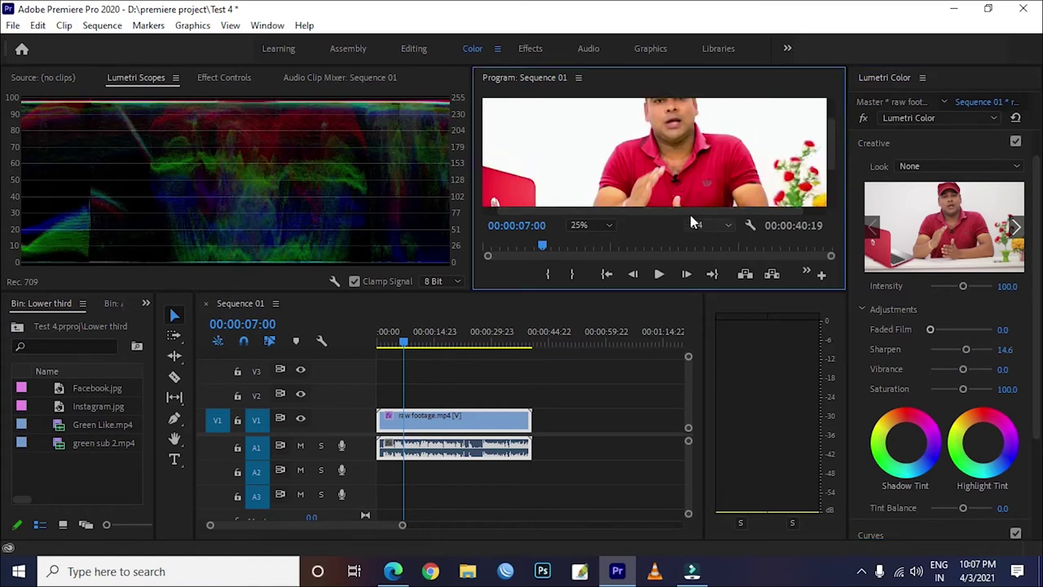
pyautogui.click(658, 273)
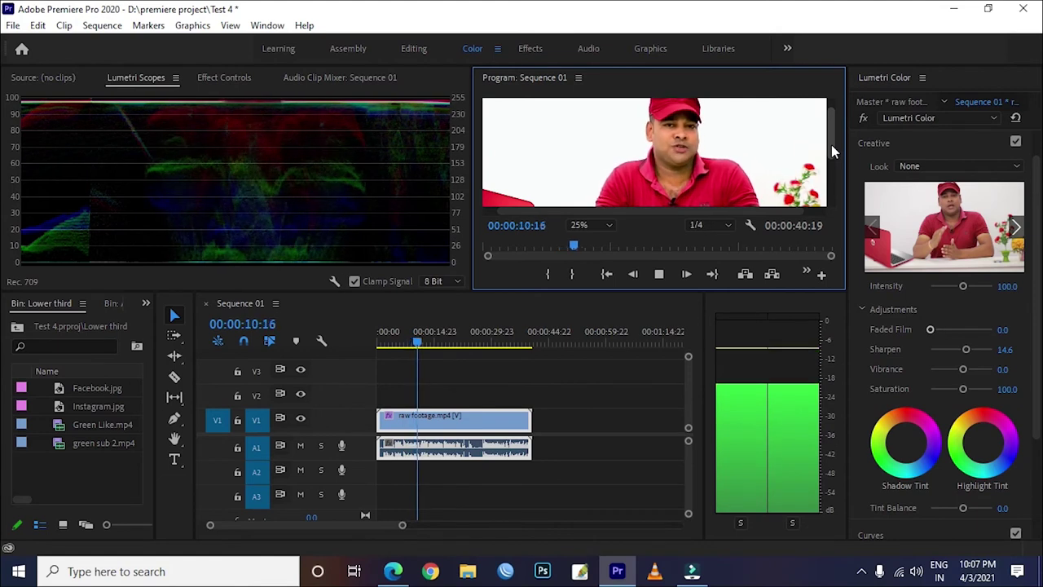
pyautogui.click(658, 273)
# Inspect the face at 00:00:13:09 in a maximized Program monitor at 100%, then restore the layout
pyautogui.click(680, 96)
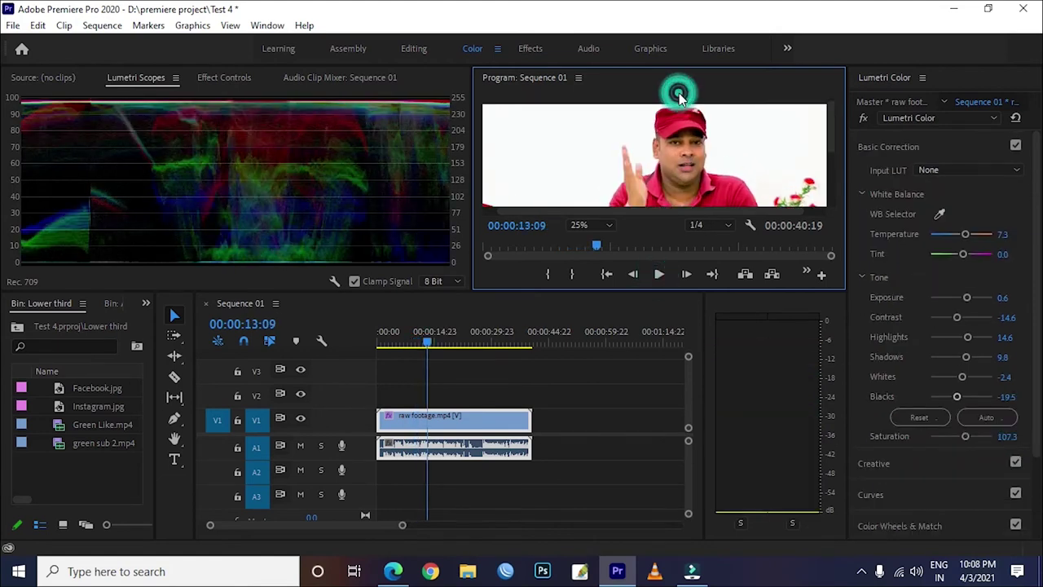
pyautogui.doubleClick(655, 73)
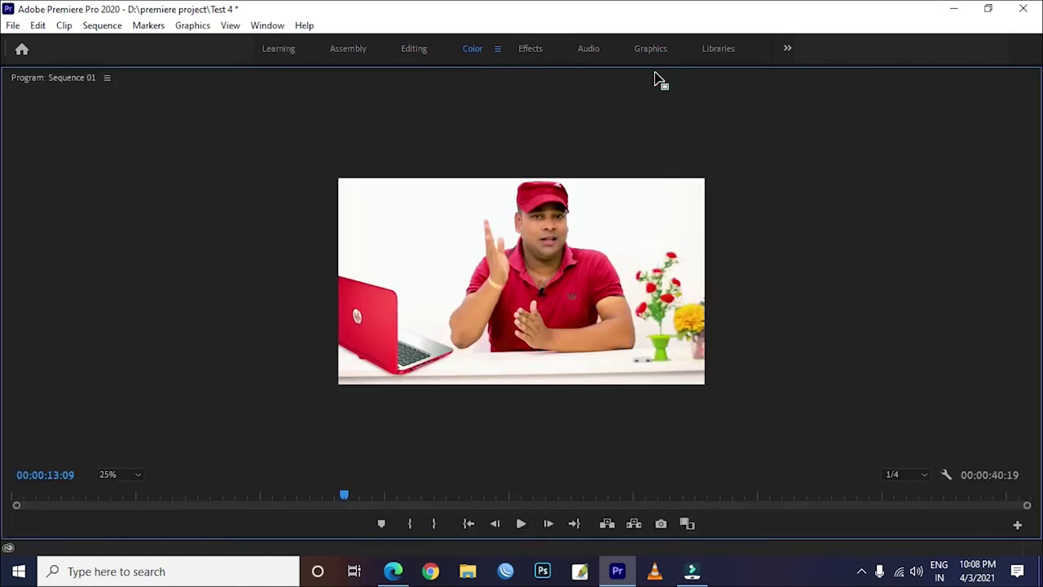
pyautogui.click(123, 475)
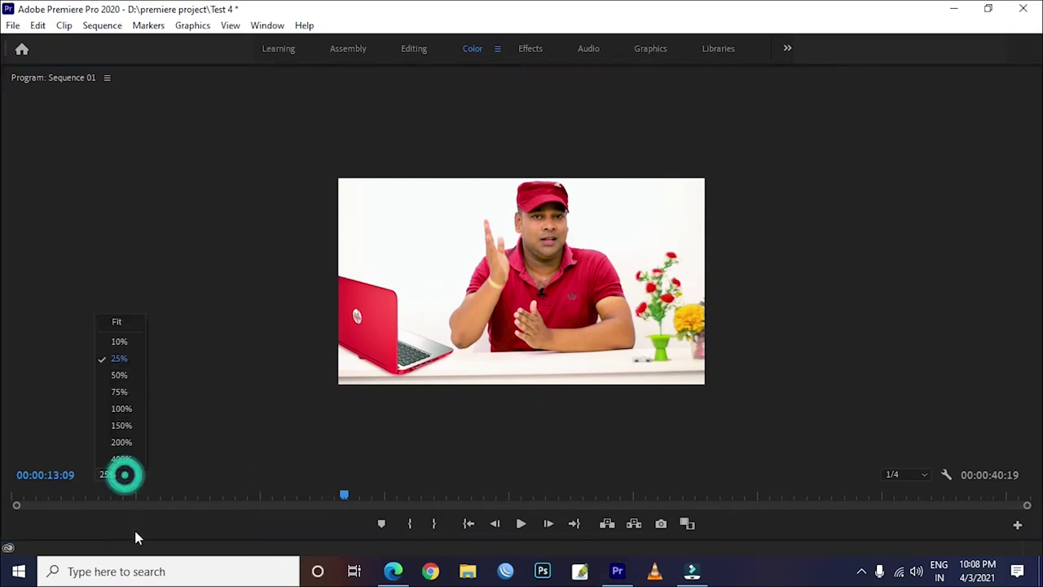
pyautogui.click(130, 409)
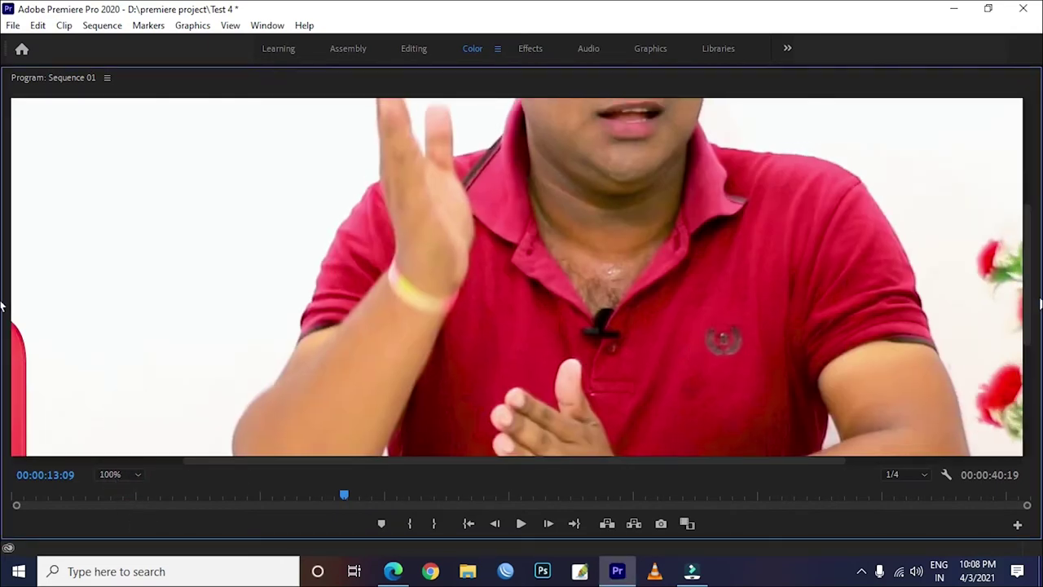
pyautogui.moveTo(1027, 285)
pyautogui.mouseDown()
pyautogui.moveTo(1002, 194)
pyautogui.moveTo(1006, 207)
pyautogui.mouseUp()
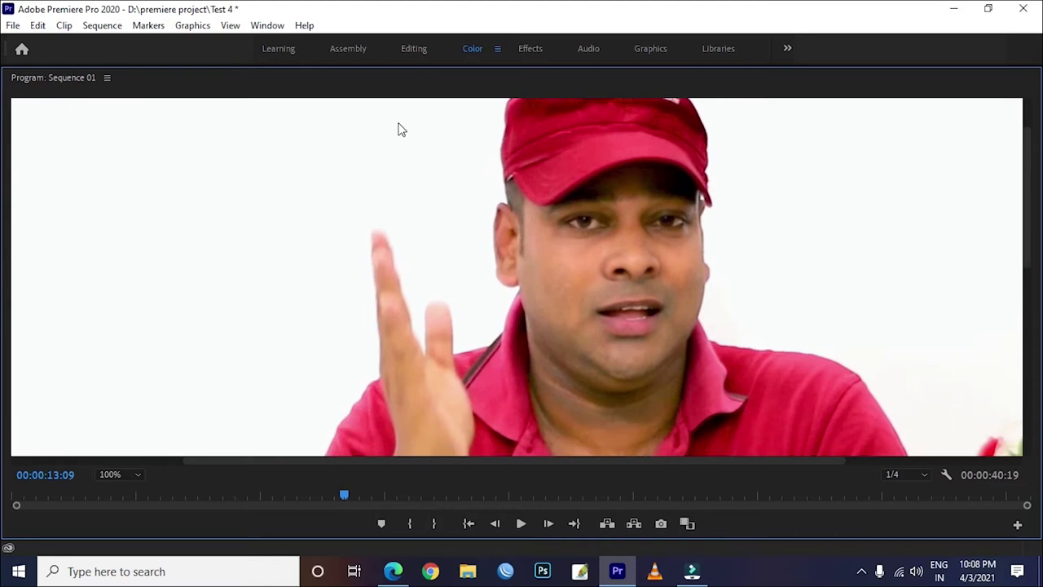
pyautogui.click(403, 87)
pyautogui.doubleClick(401, 70)
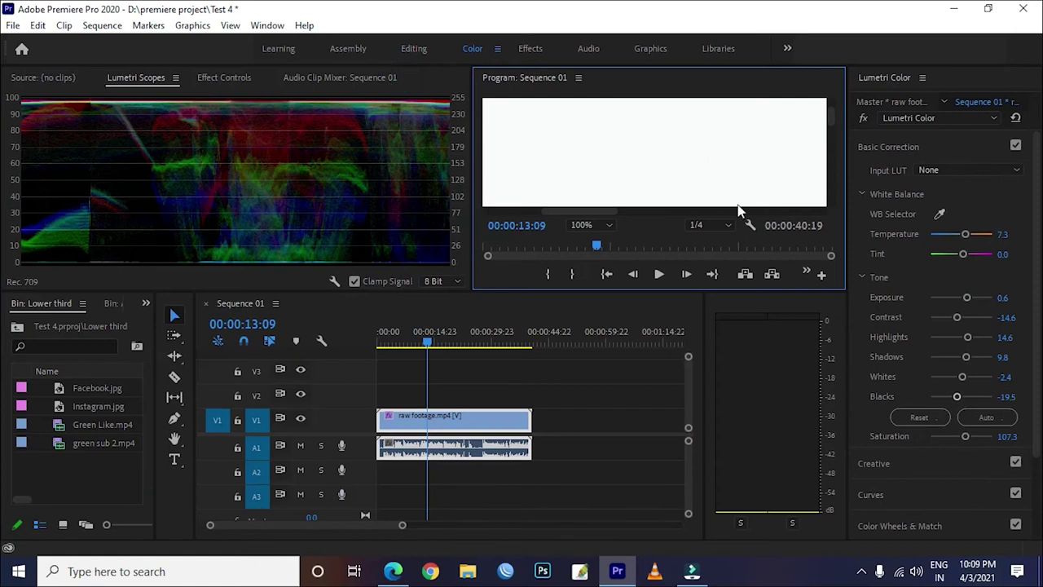
pyautogui.click(590, 225)
# Return the preview to the 25% full frame and select the clips on the timeline
pyautogui.click(578, 285)
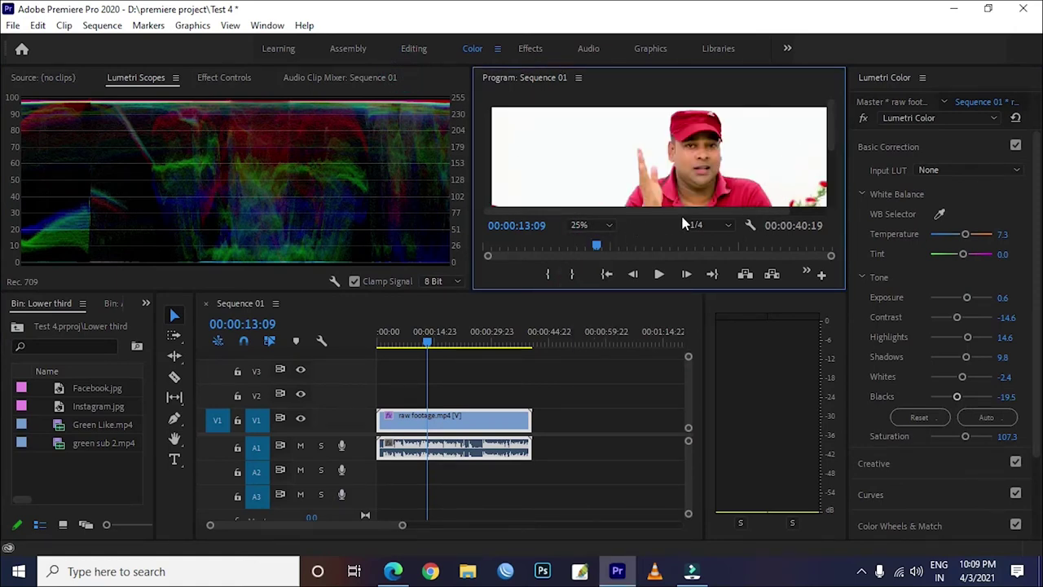
pyautogui.click(720, 207)
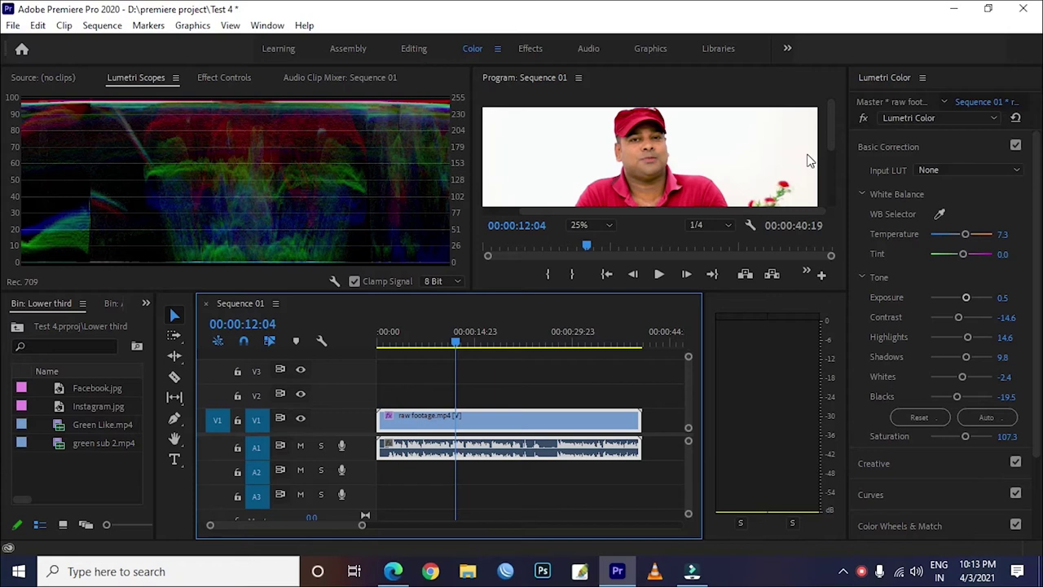
pyautogui.moveTo(593, 477)
pyautogui.mouseDown()
pyautogui.moveTo(543, 440)
pyautogui.moveTo(575, 463)
pyautogui.mouseUp()
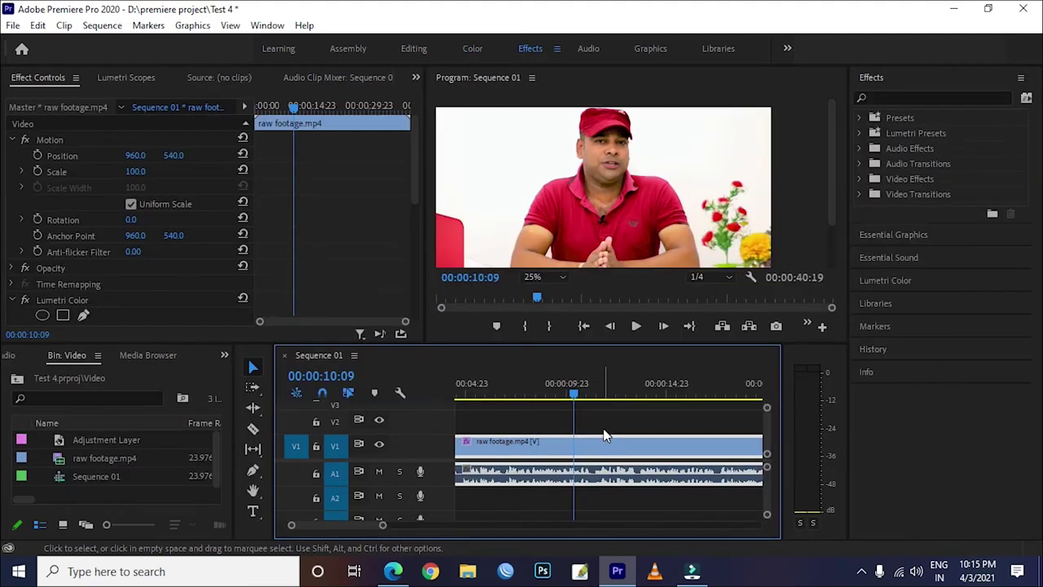
pyautogui.click(617, 420)
pyautogui.click(617, 440)
pyautogui.click(664, 499)
pyautogui.click(253, 428)
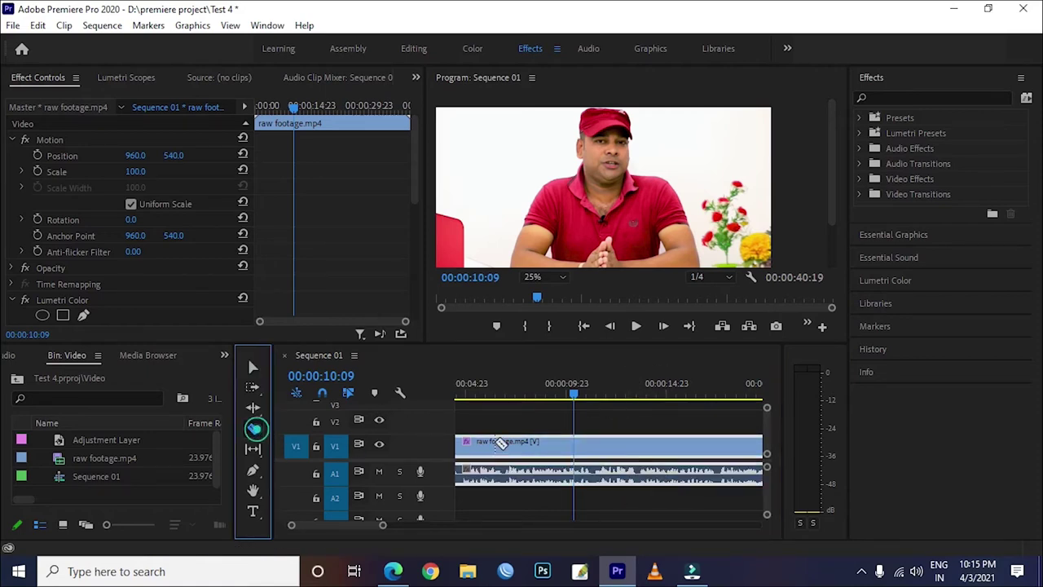
pyautogui.click(574, 444)
pyautogui.moveTo(570, 399); pyautogui.dragTo(619, 398)
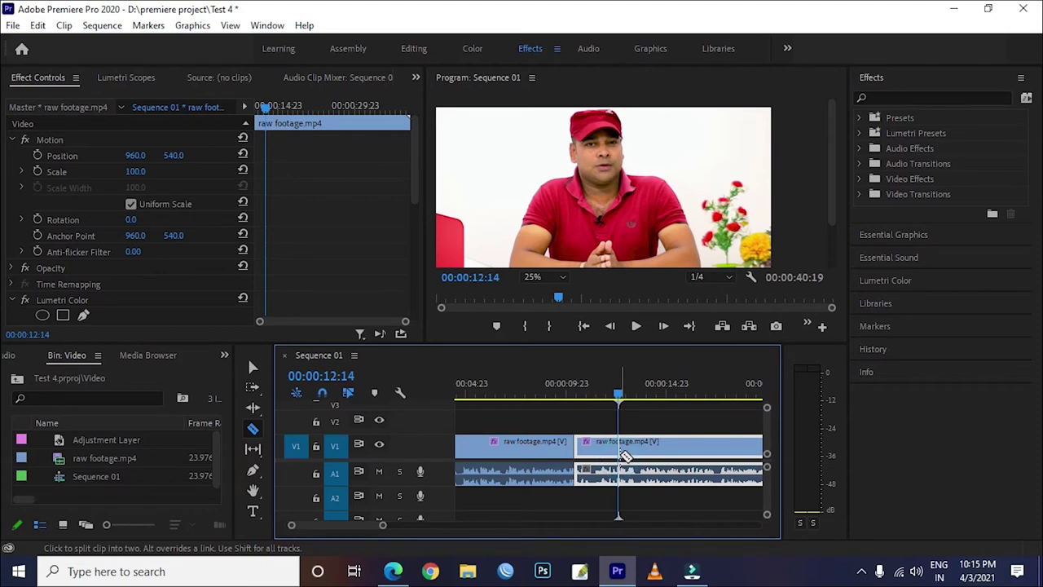
pyautogui.click(619, 453)
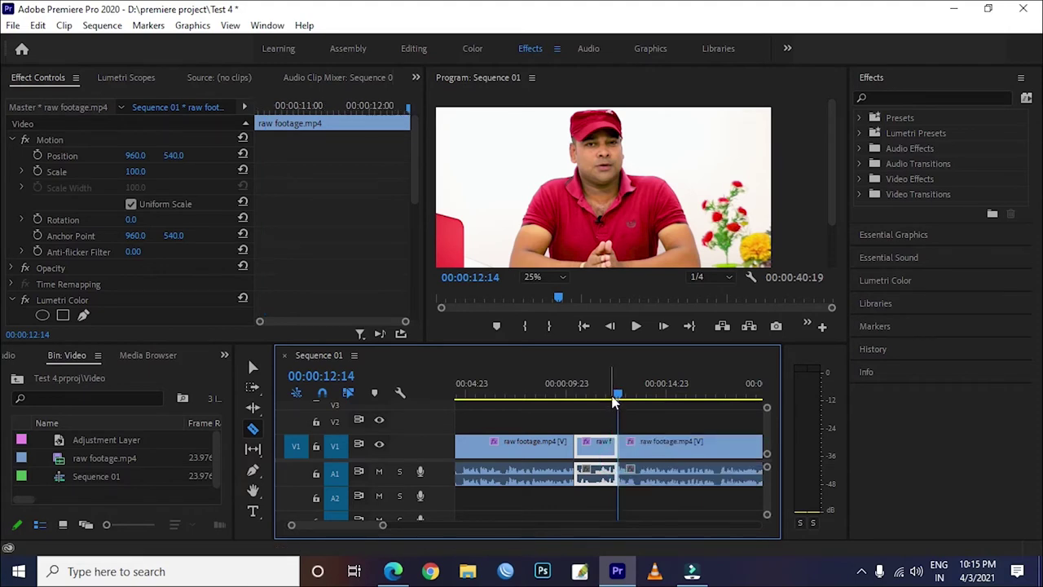
pyautogui.click(549, 398)
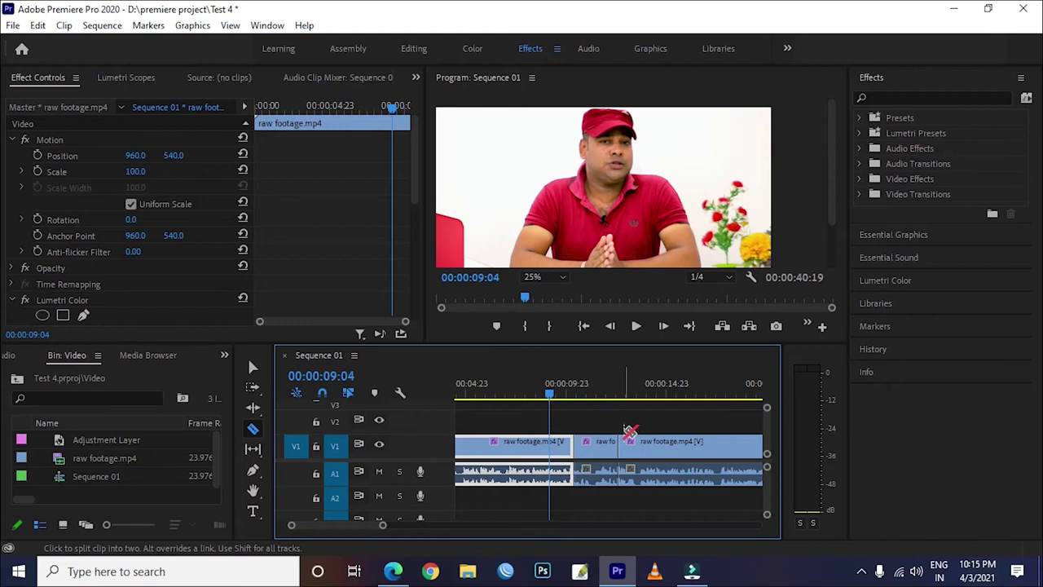
pyautogui.click(40, 27)
pyautogui.click(57, 43)
pyautogui.click(38, 25)
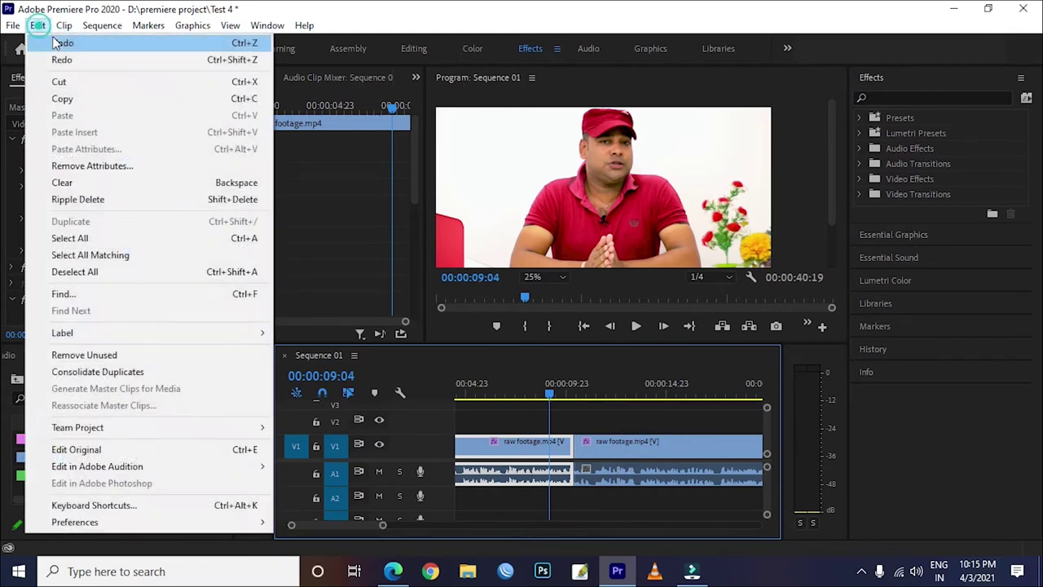
pyautogui.click(53, 43)
pyautogui.click(250, 368)
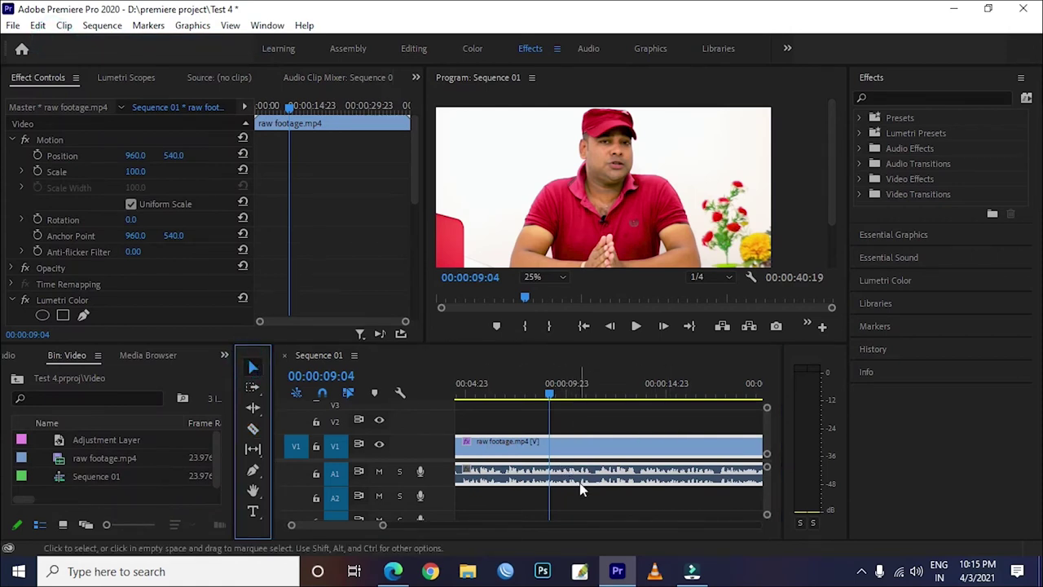
# Unlink the raw footage clip's audio from its video, delete the A1 audio, then undo the deletion
pyautogui.rightClick(573, 446)
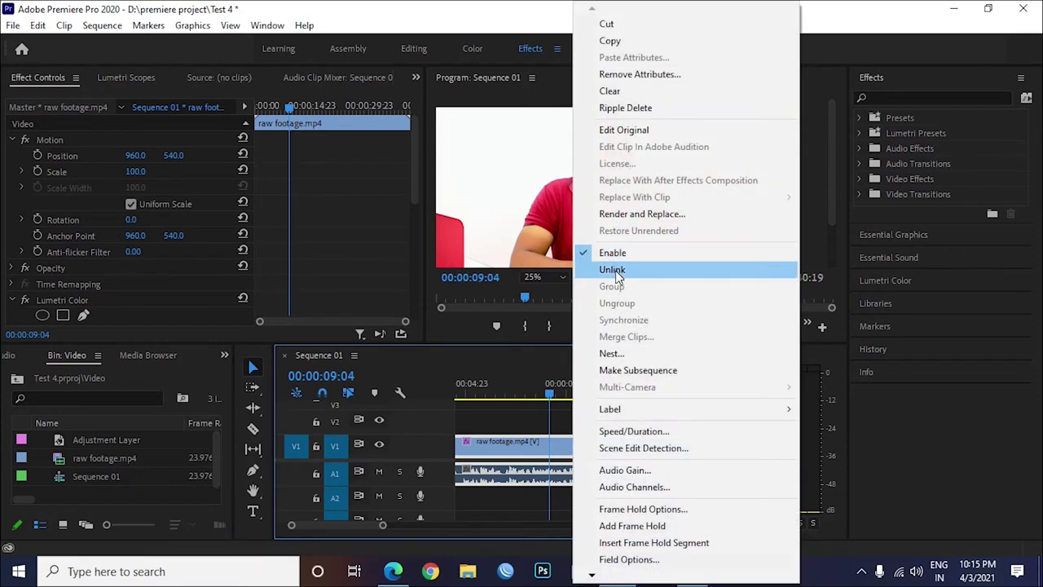
pyautogui.click(615, 271)
pyautogui.click(568, 481)
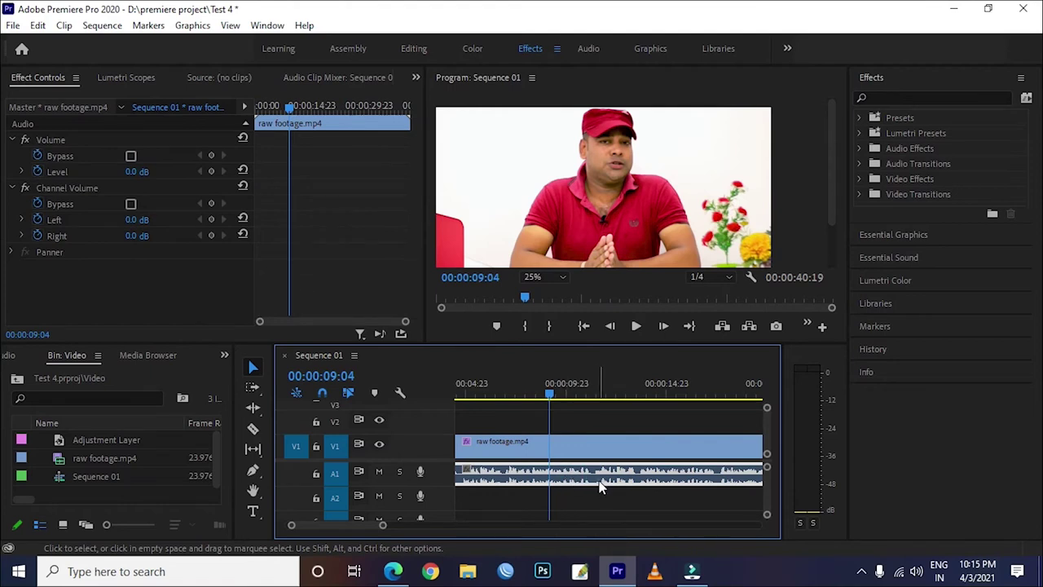
pyautogui.press('Delete')
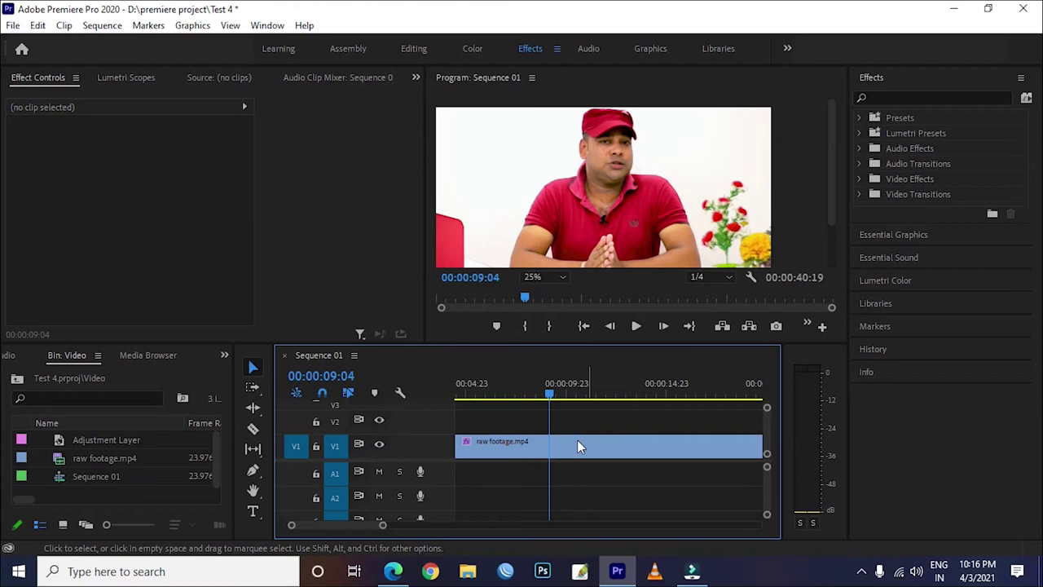
pyautogui.click(34, 27)
pyautogui.click(62, 42)
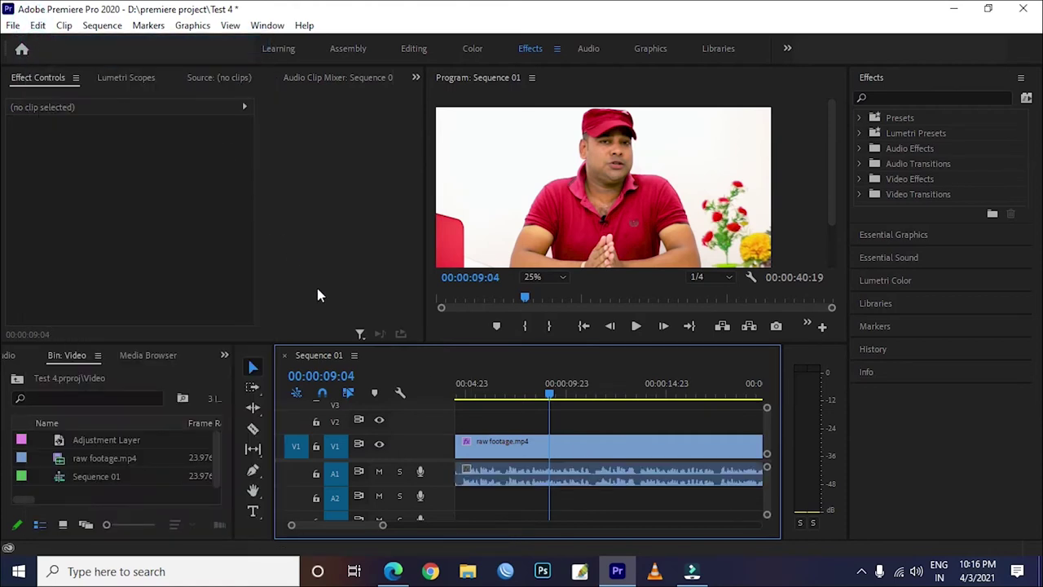
# Select the A1 audio clip and play from about 00:00:10 to preview it
pyautogui.click(584, 479)
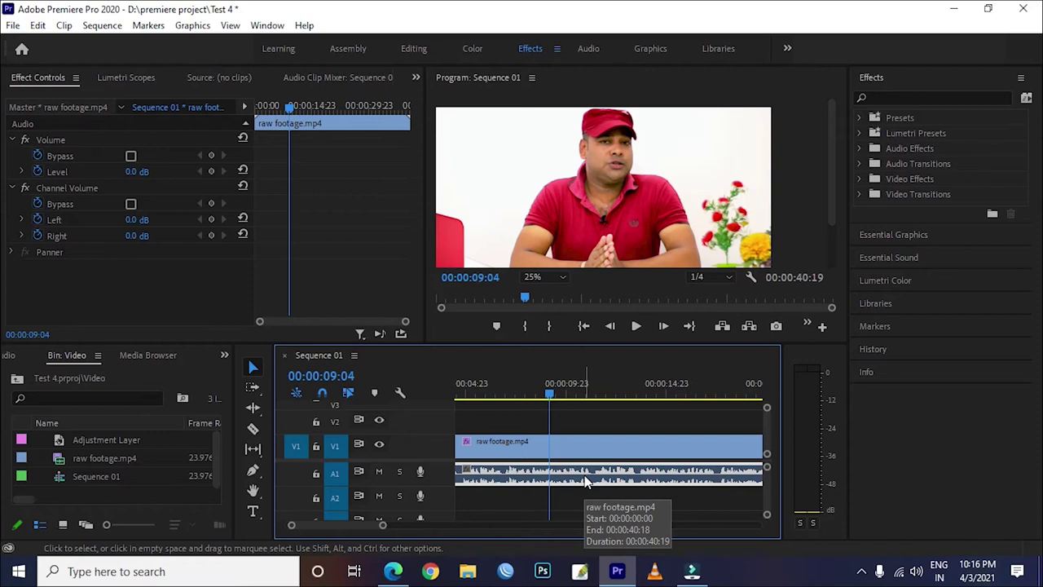
pyautogui.moveTo(551, 395)
pyautogui.mouseDown()
pyautogui.moveTo(589, 407)
pyautogui.moveTo(569, 399)
pyautogui.mouseUp()
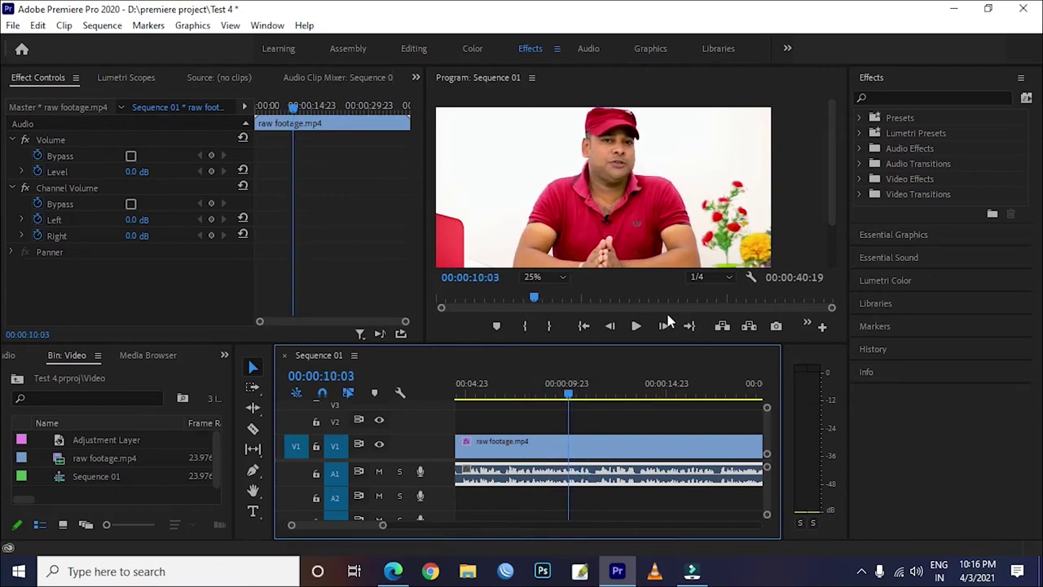
pyautogui.click(636, 327)
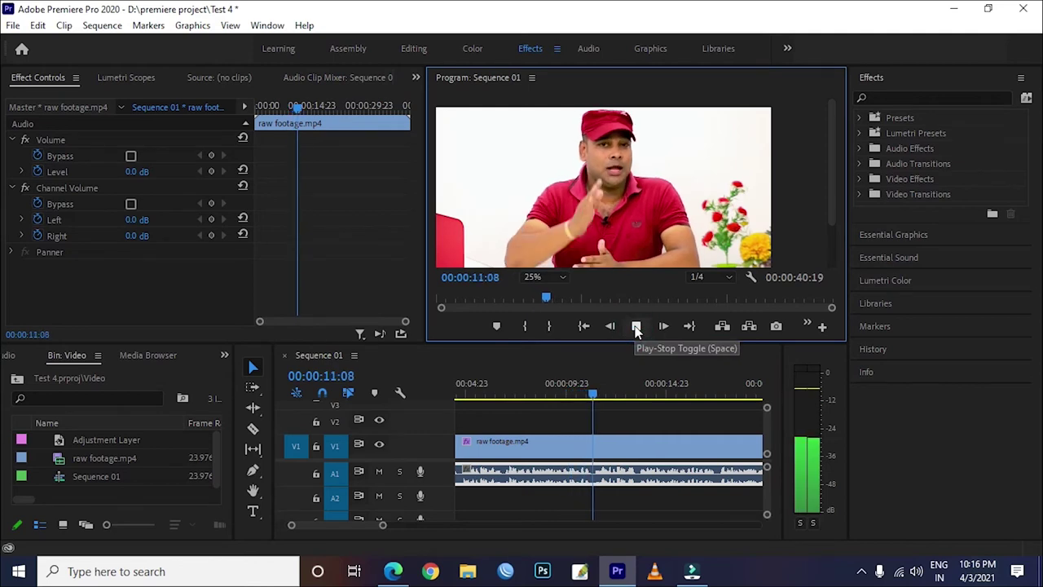
pyautogui.click(636, 327)
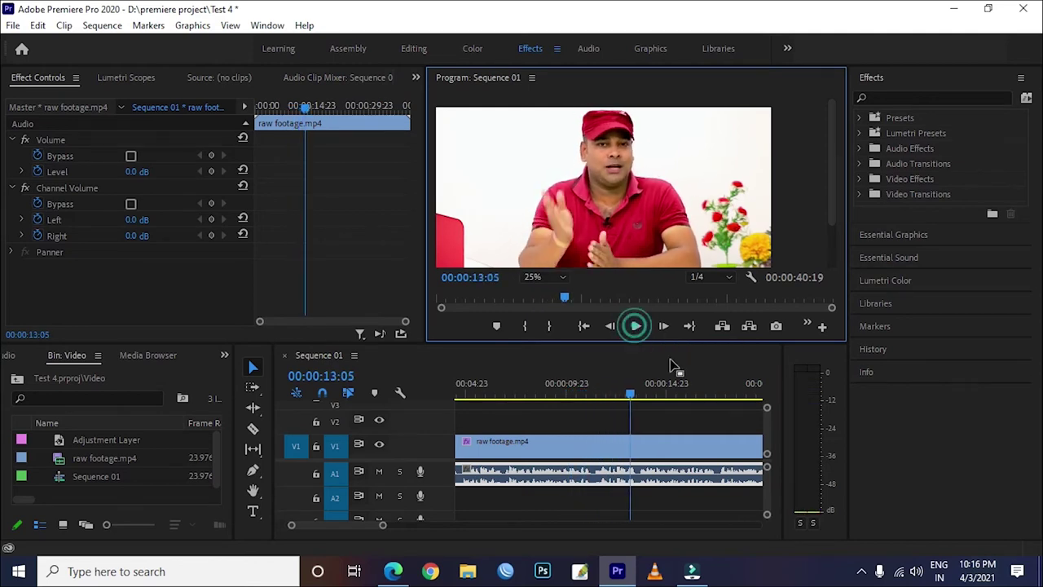
pyautogui.moveTo(631, 394); pyautogui.dragTo(570, 399)
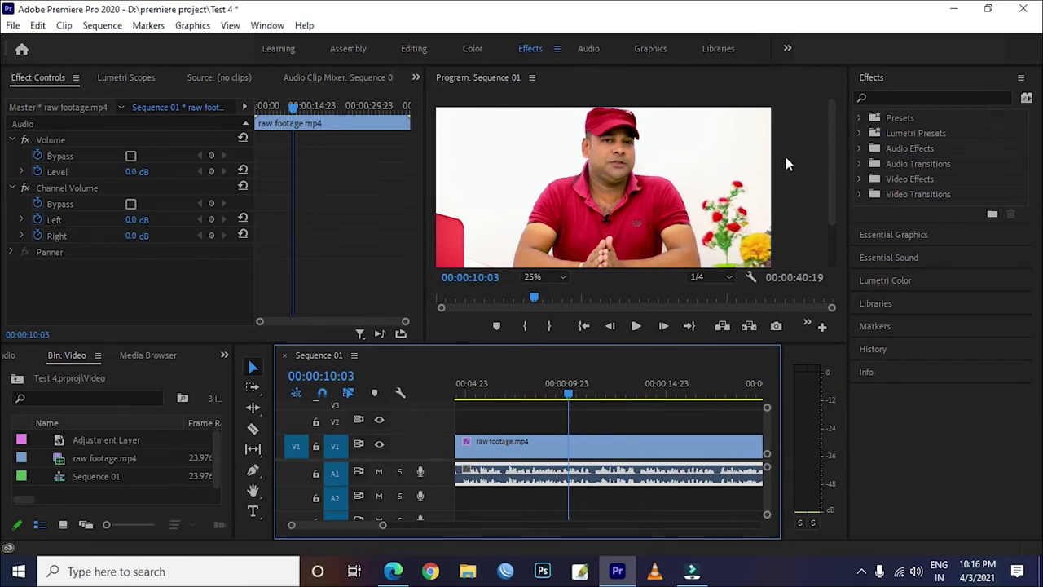
pyautogui.click(566, 395)
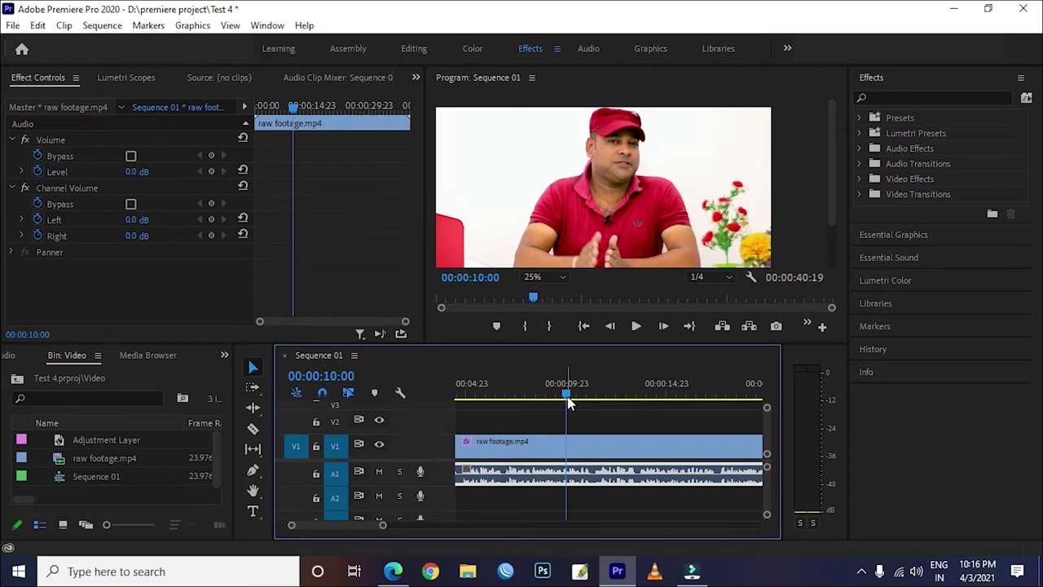
pyautogui.click(899, 96)
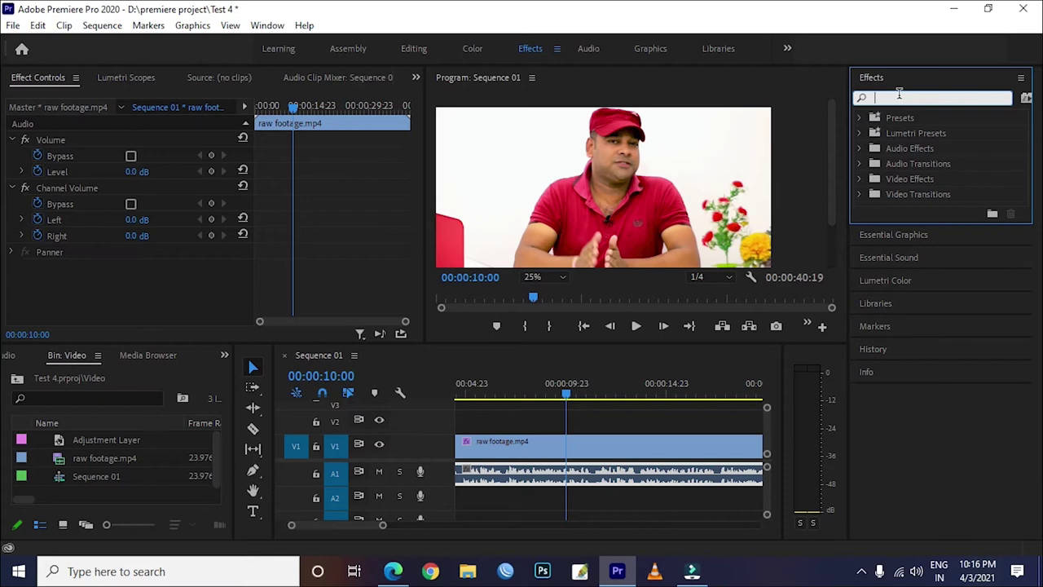
# Apply DeNoise from a 'den' effects search to the A1 audio and check its settings
pyautogui.write('de')
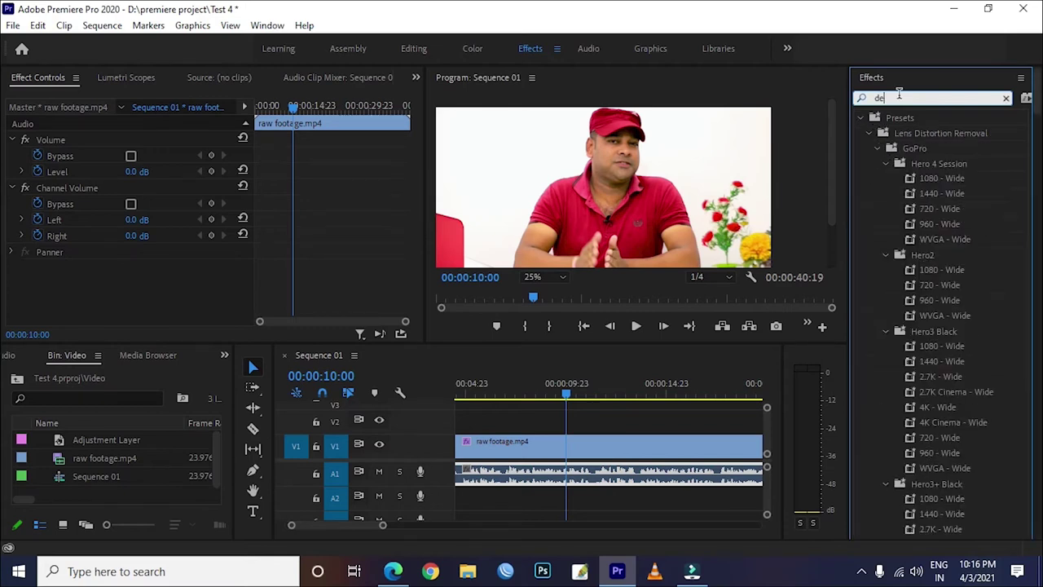
pyautogui.write('no')
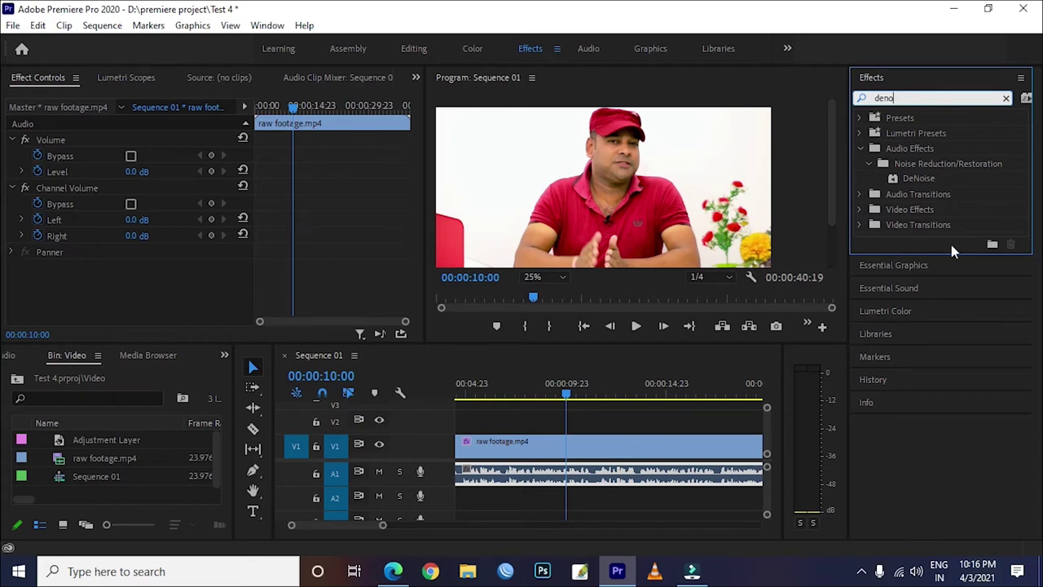
pyautogui.moveTo(918, 180); pyautogui.dragTo(532, 472)
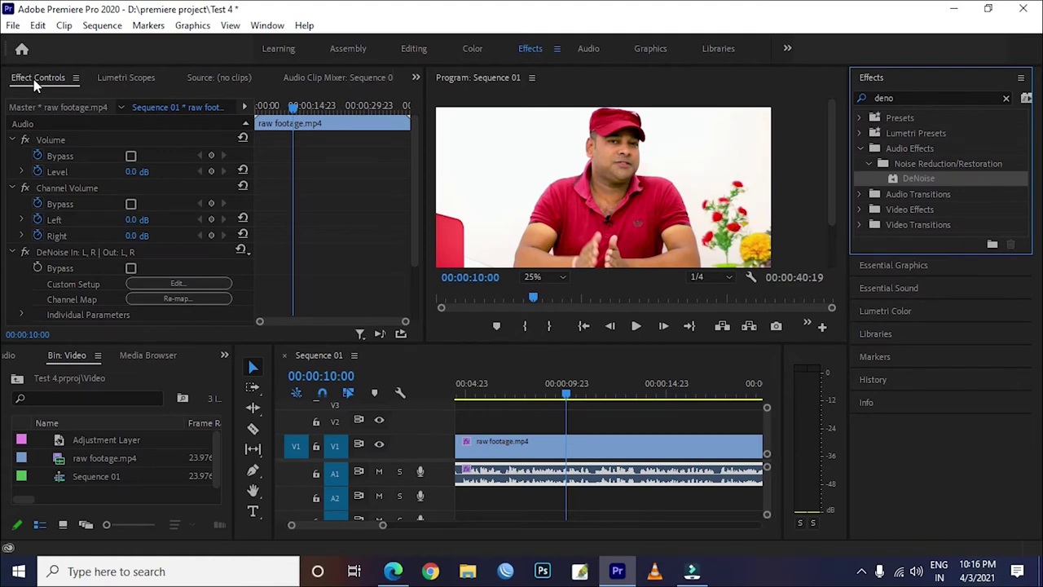
pyautogui.scroll(-2, 100, 240)
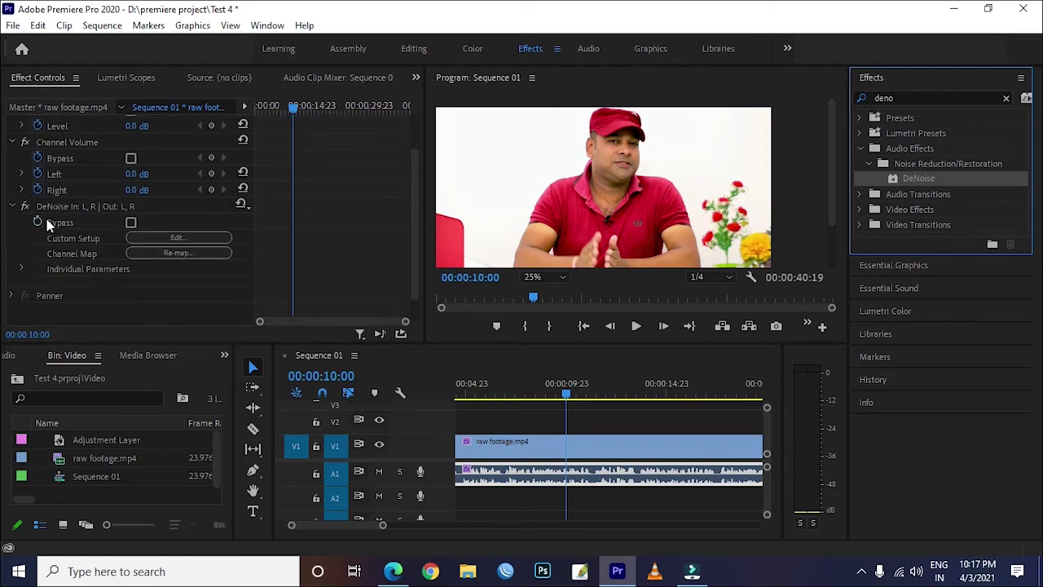
pyautogui.click(176, 238)
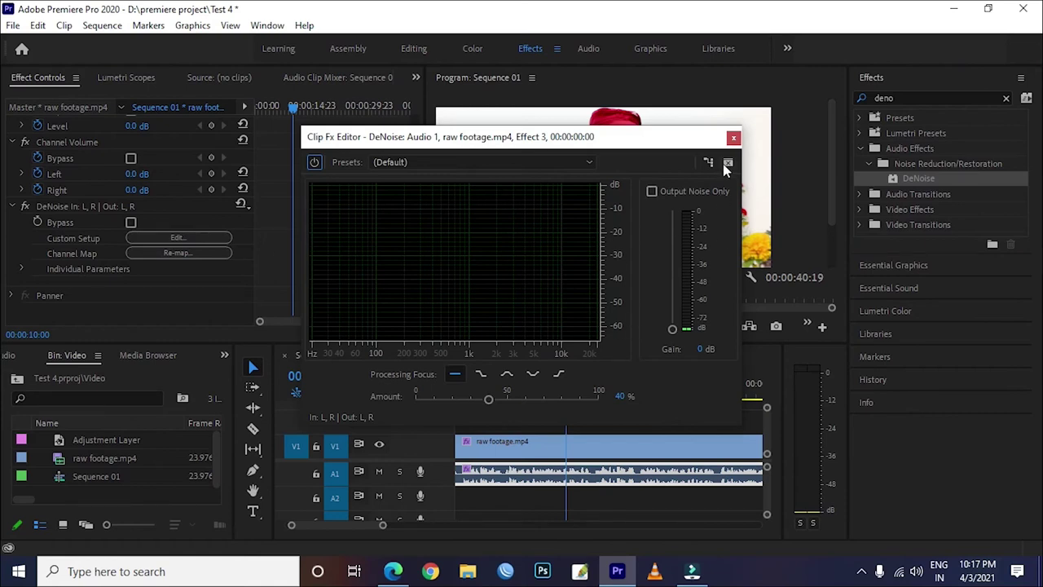
pyautogui.click(733, 137)
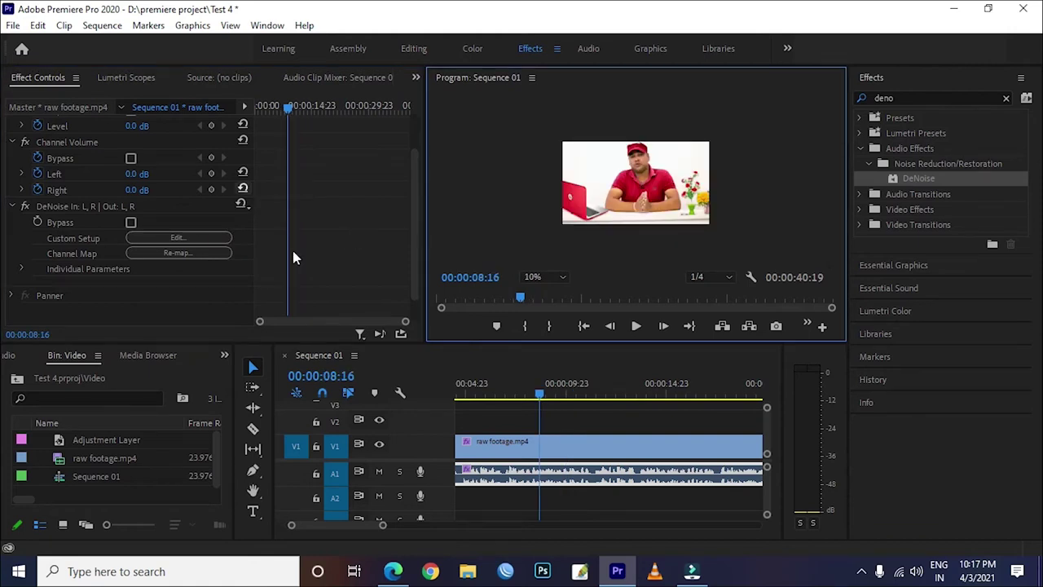
# Play the sequence to hear the denoised audio, then move the playhead back to about 00:00:11:12
pyautogui.click(637, 326)
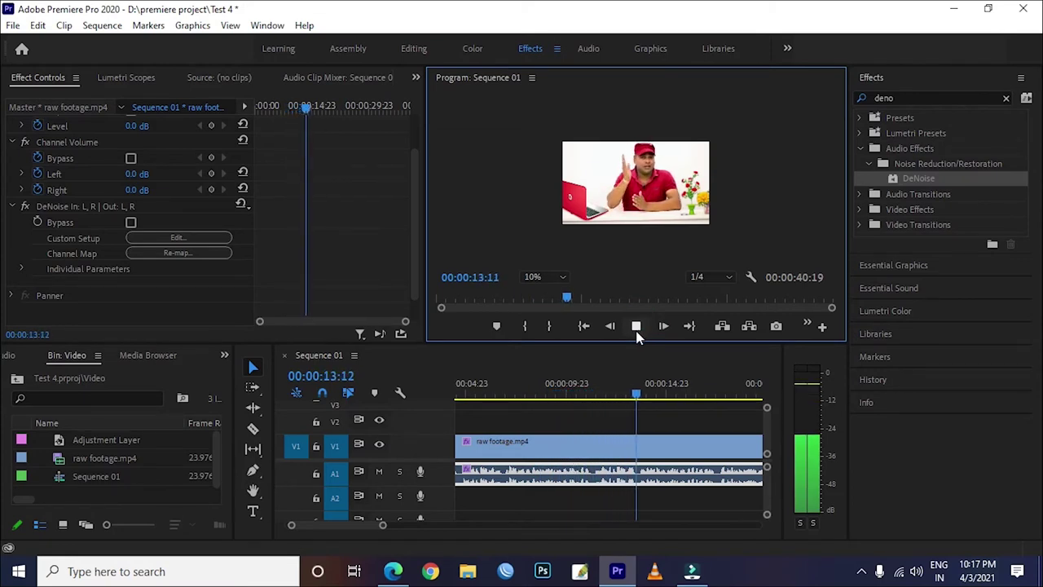
pyautogui.click(634, 327)
pyautogui.moveTo(684, 396); pyautogui.dragTo(566, 424)
pyautogui.click(910, 97)
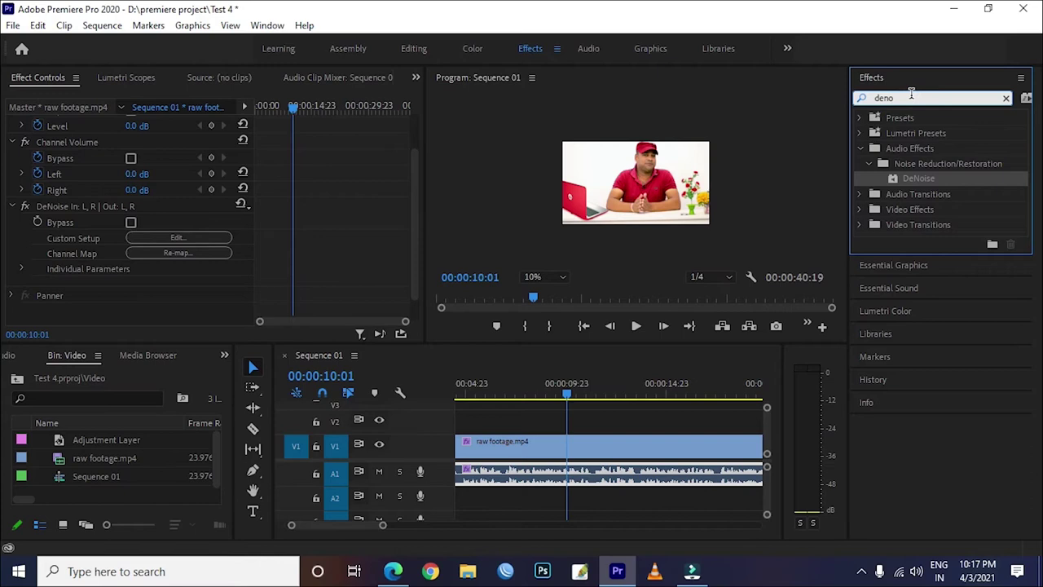
# Apply the Parametric Equalizer from an 'equ' search to the A1 audio clip
pyautogui.press('BackSpace')
pyautogui.press('BackSpace')
pyautogui.press('BackSpace')
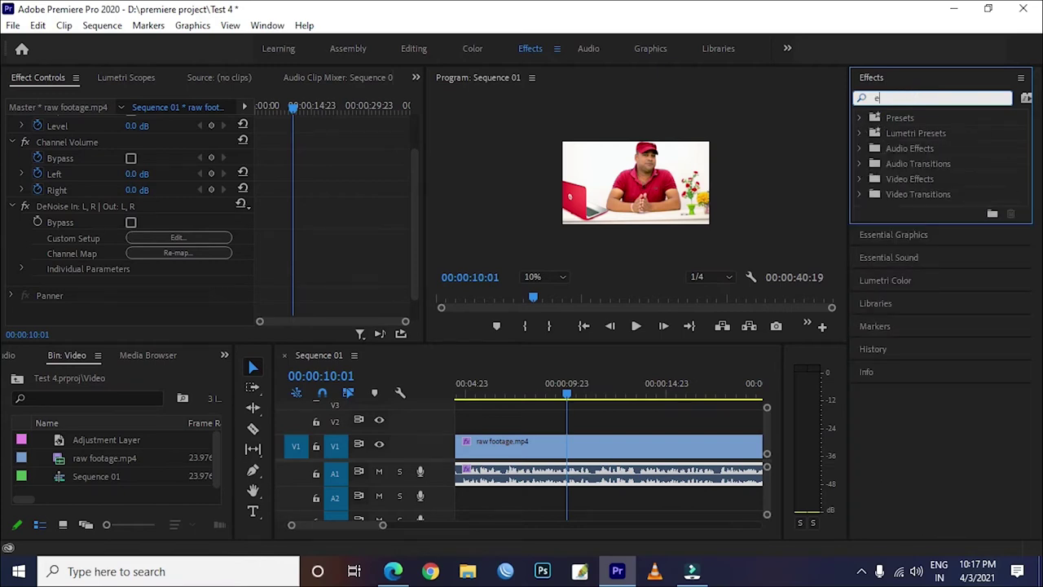
pyautogui.write('equ')
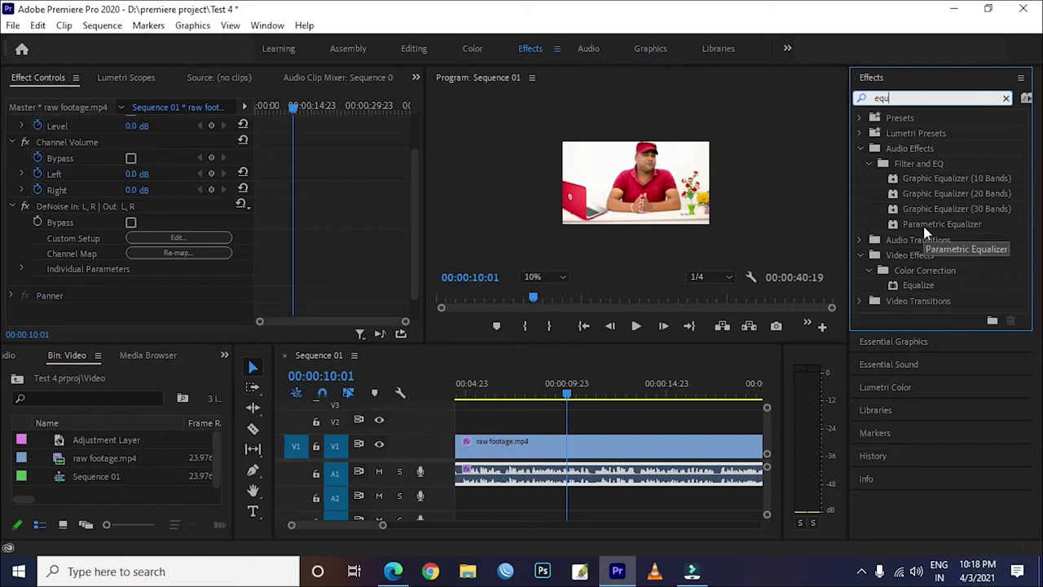
pyautogui.moveTo(920, 225); pyautogui.dragTo(550, 481)
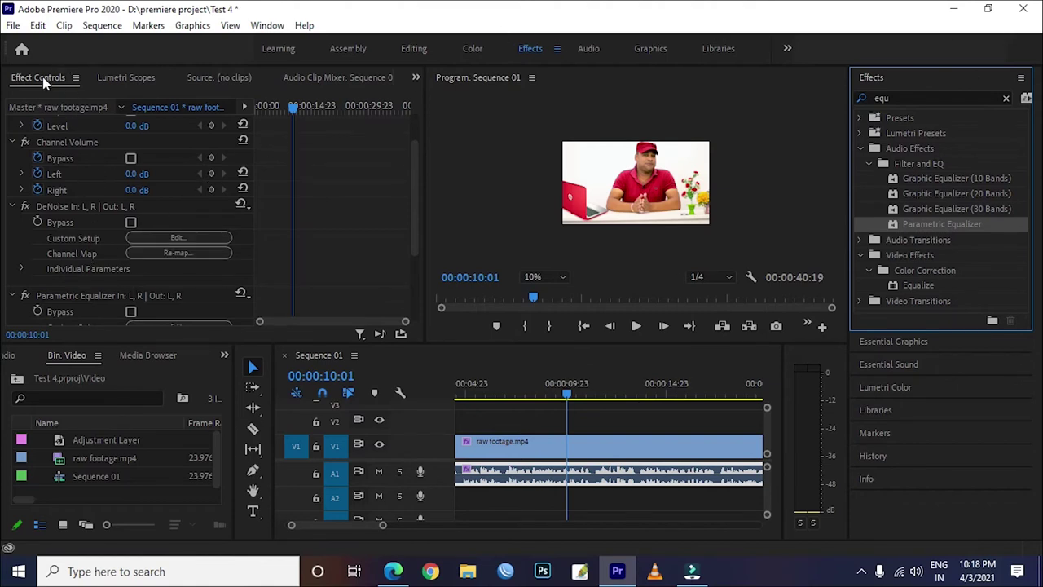
pyautogui.scroll(-2, 109, 295)
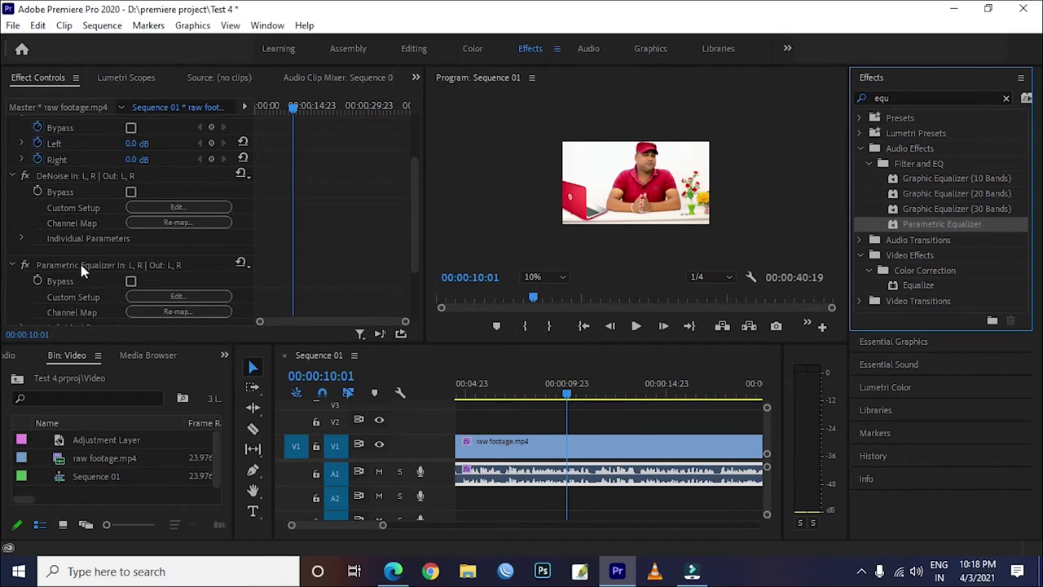
pyautogui.scroll(-1, 105, 248)
# Choose the Vocal Enhancer equalizer preset and preview the voice from 00:00:08:06
pyautogui.click(242, 247)
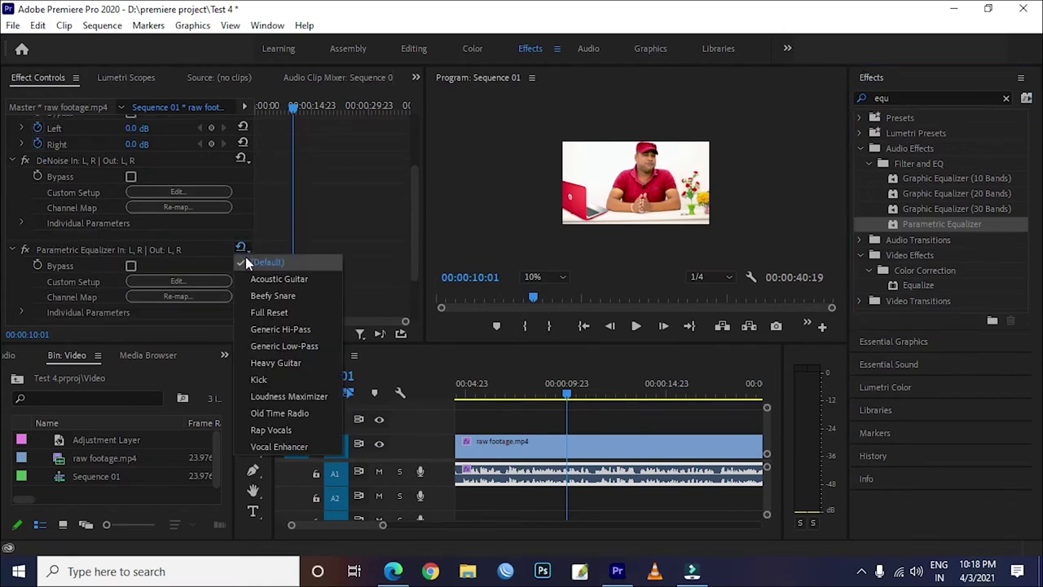
pyautogui.click(272, 446)
pyautogui.moveTo(568, 397); pyautogui.dragTo(531, 397)
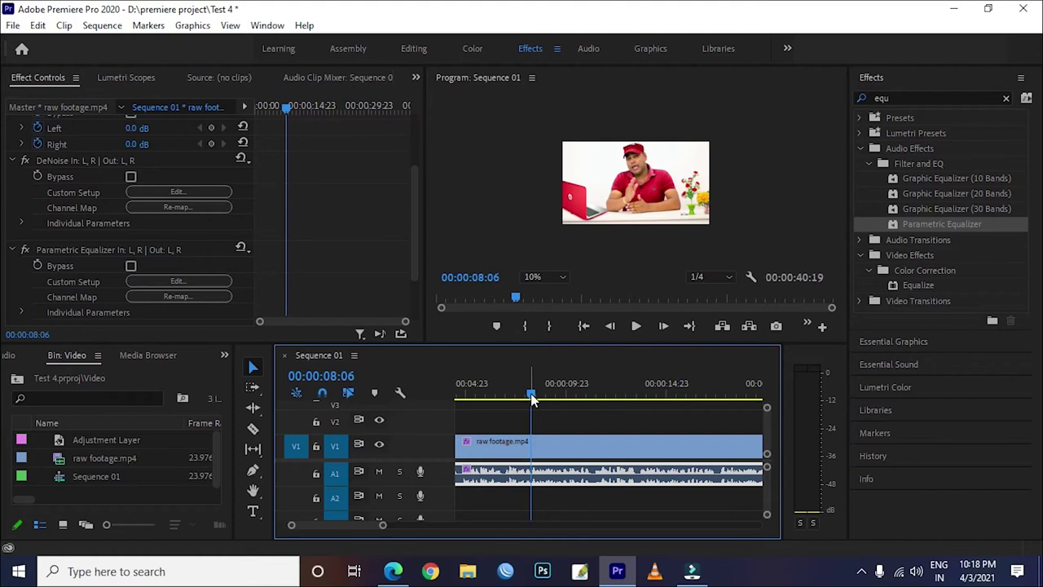
pyautogui.click(636, 326)
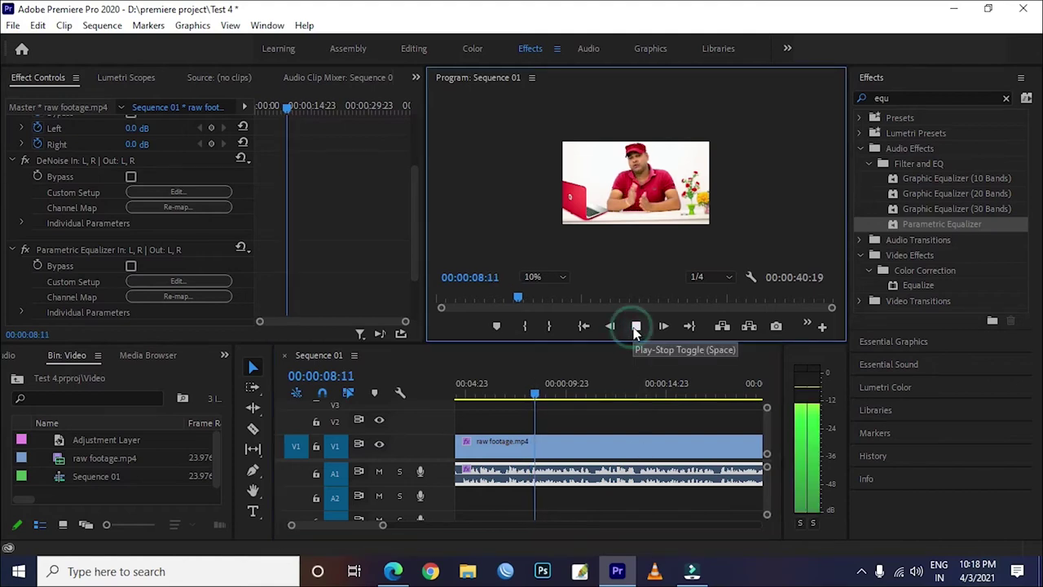
pyautogui.click(635, 326)
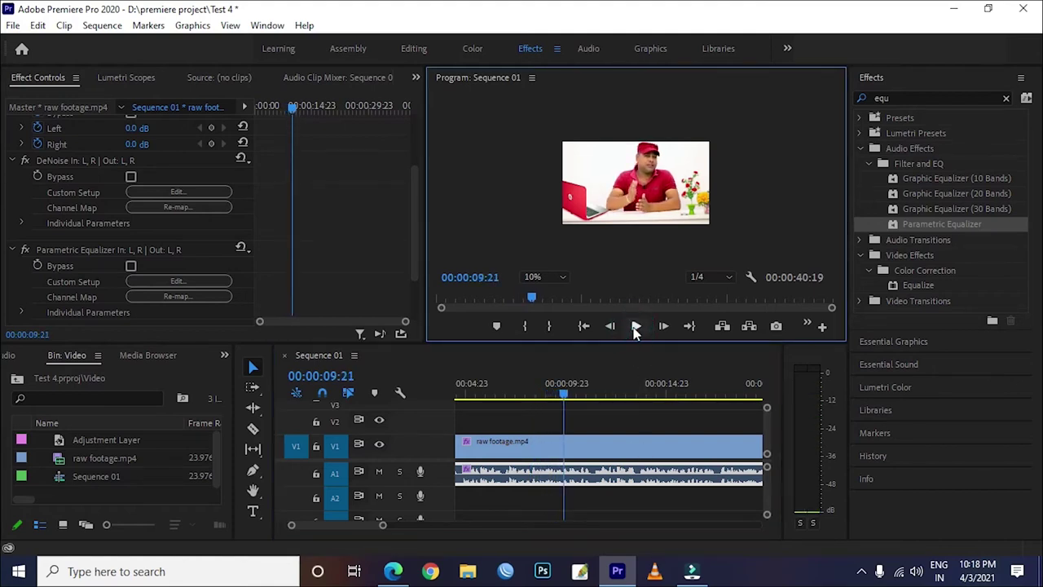
# Search the effects for 'bass' and apply Bass to the A1 audio clip
pyautogui.click(906, 98)
pyautogui.press('BackSpace')
pyautogui.press('BackSpace')
pyautogui.press('BackSpace')
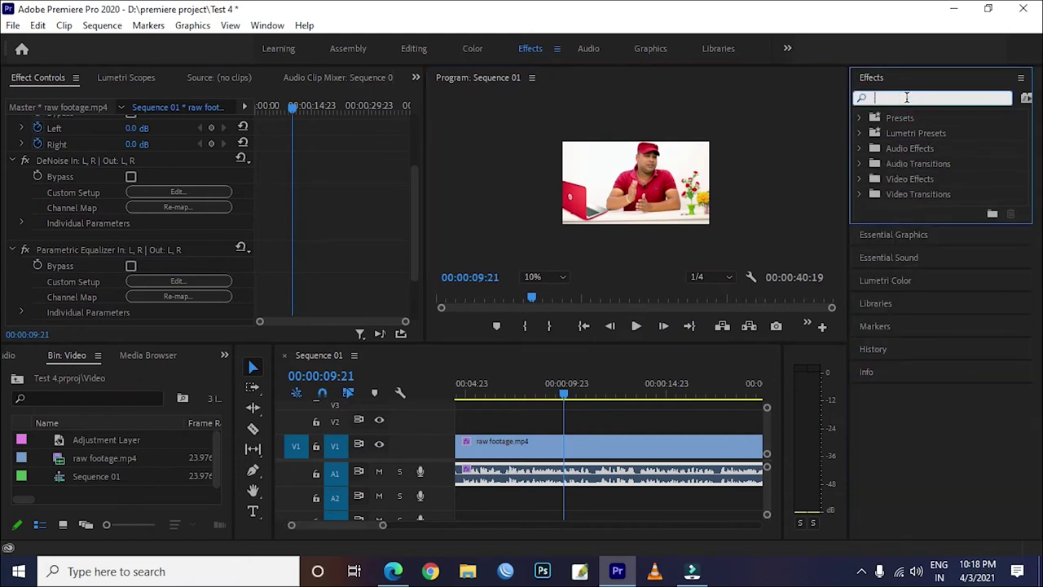
pyautogui.write('bass')
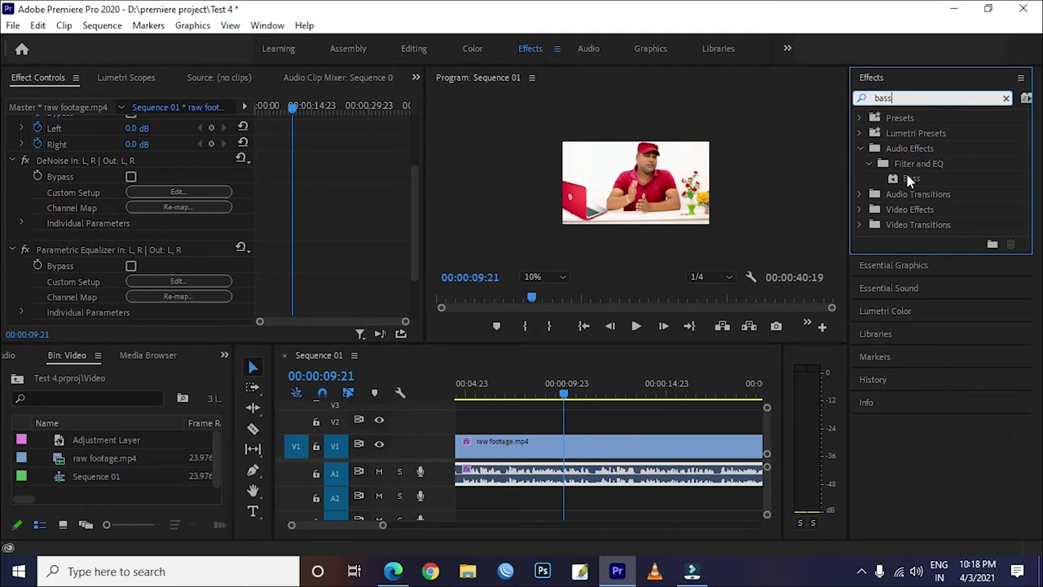
pyautogui.moveTo(910, 179); pyautogui.dragTo(545, 483)
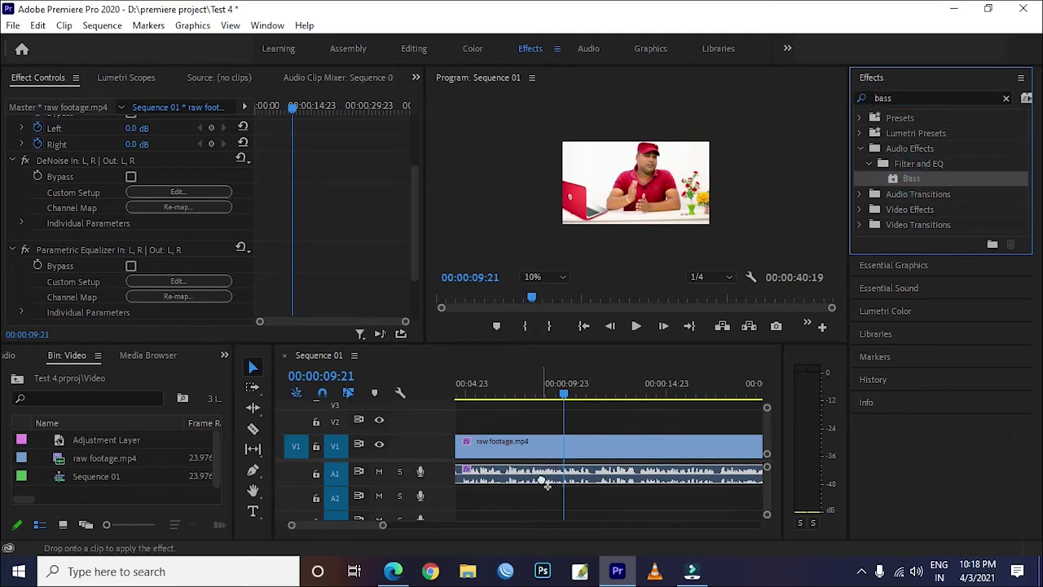
pyautogui.moveTo(546, 482); pyautogui.dragTo(544, 479)
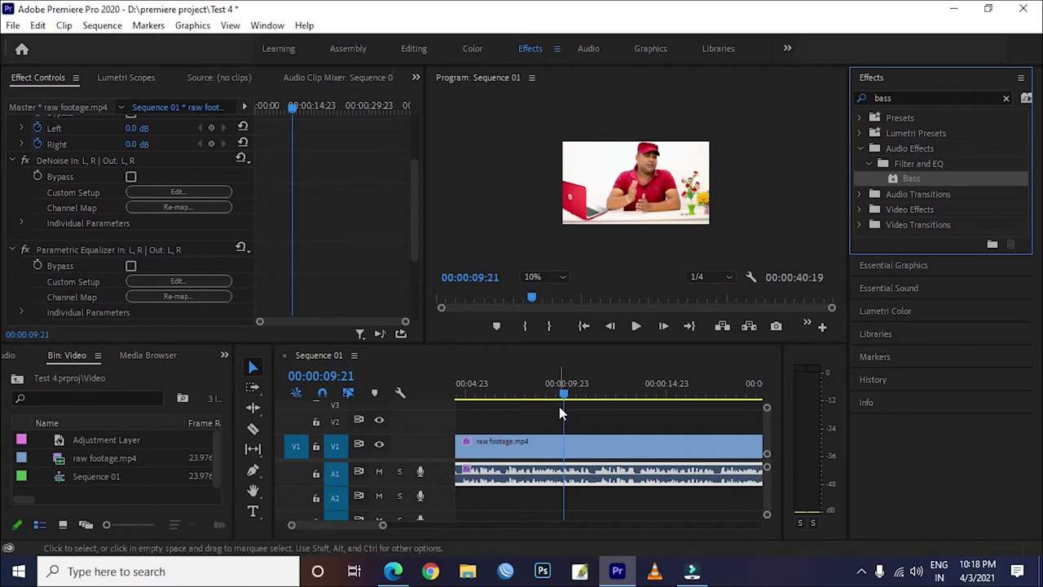
# Preview the bass-boosted audio from 00:00:07:15, then clear the 'bass' search
pyautogui.moveTo(561, 393); pyautogui.dragTo(517, 394)
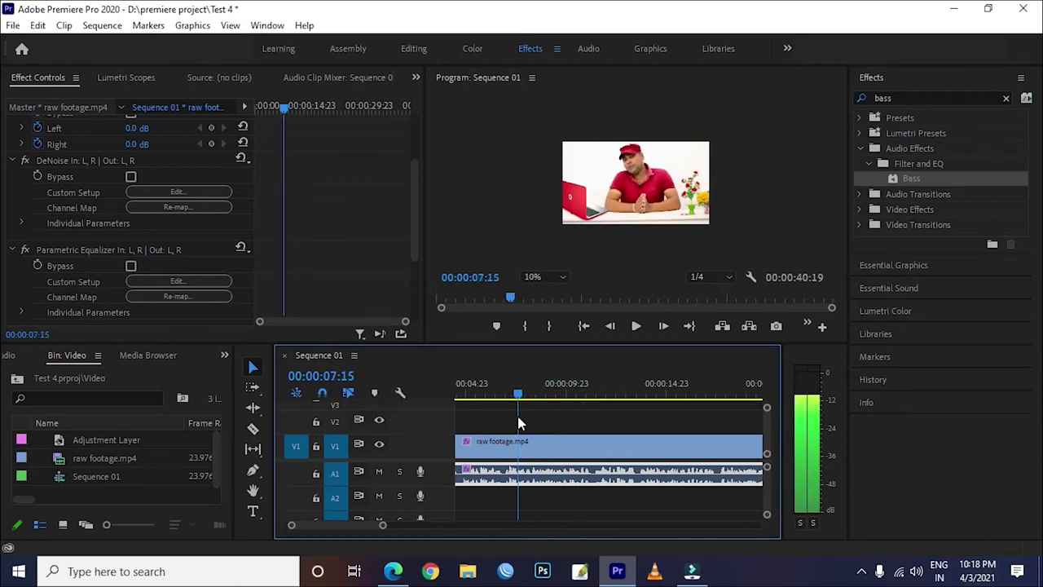
pyautogui.click(634, 326)
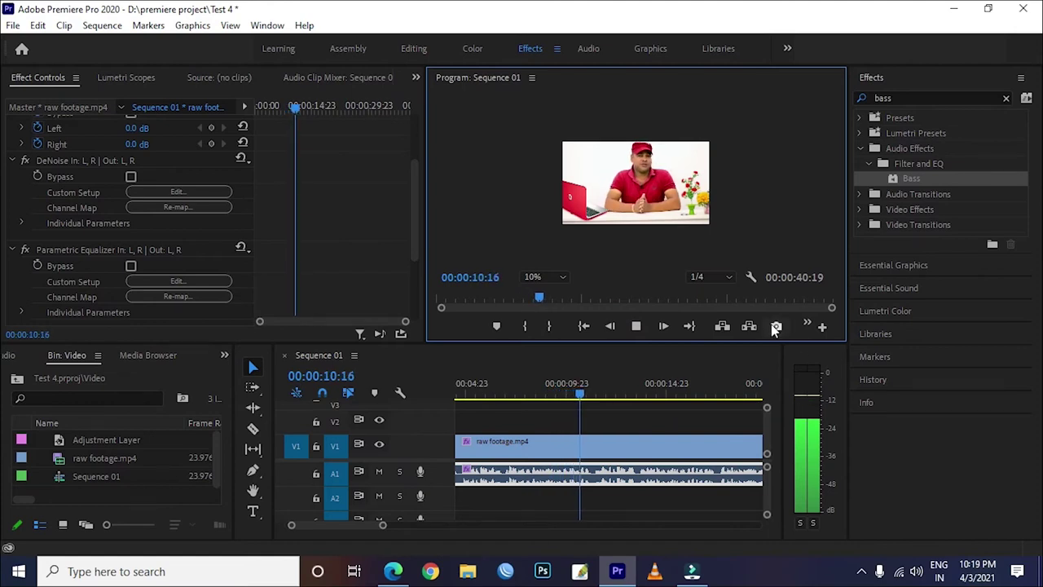
pyautogui.click(636, 326)
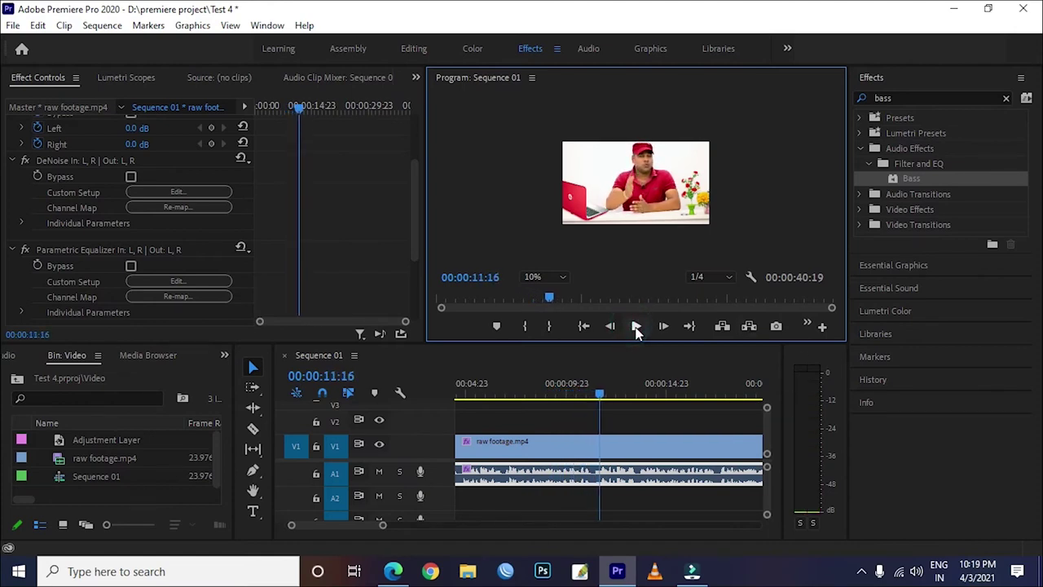
pyautogui.click(912, 99)
pyautogui.press('BackSpace')
pyautogui.press('BackSpace')
pyautogui.press('BackSpace')
pyautogui.press('BackSpace')
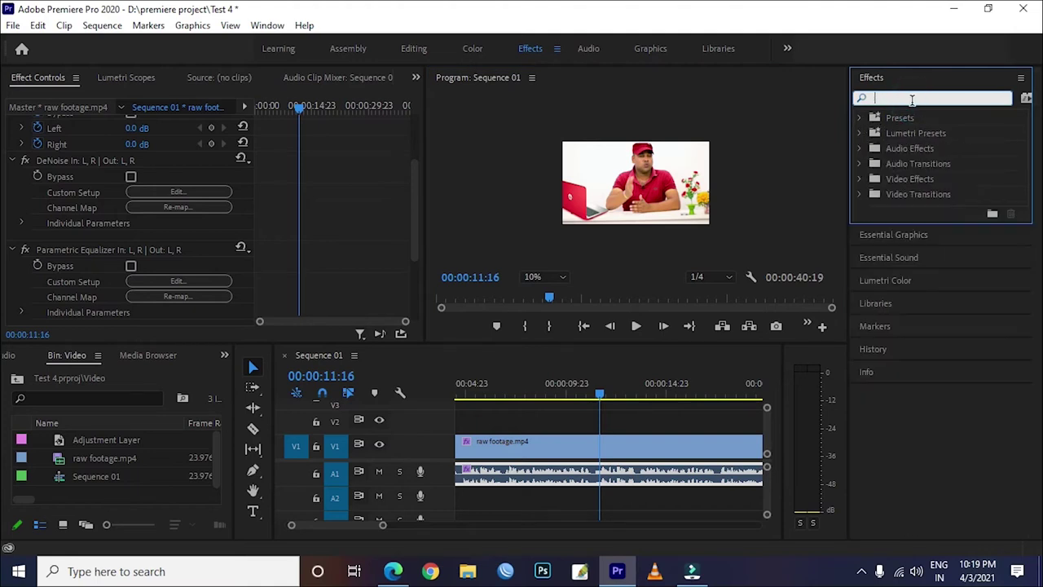
# In Essential Sound, mark the A1 audio as Dialogue, enable Clarity Dynamics, and preview from 00:00:14:15
pyautogui.click(888, 258)
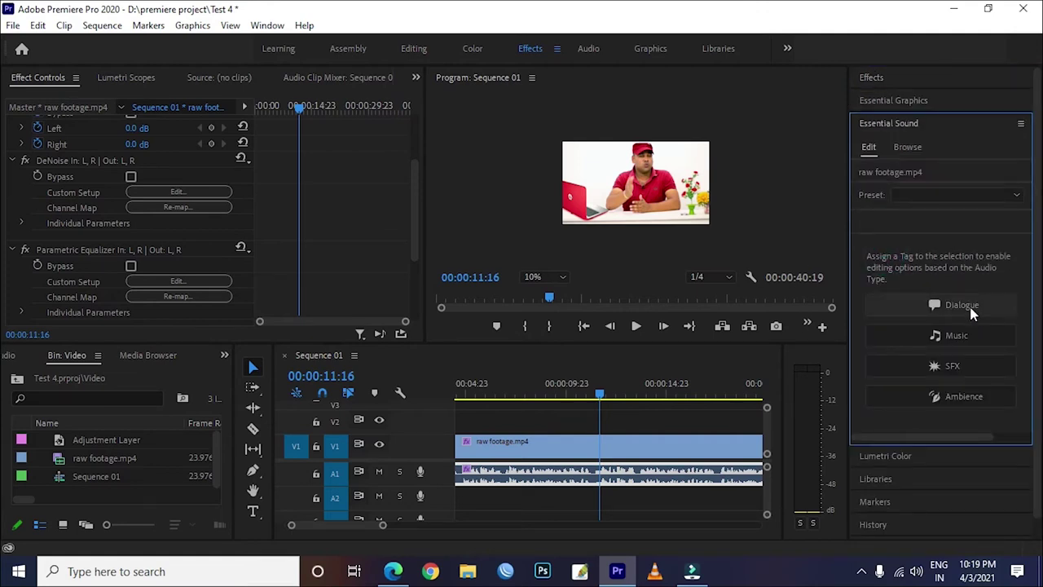
pyautogui.click(958, 305)
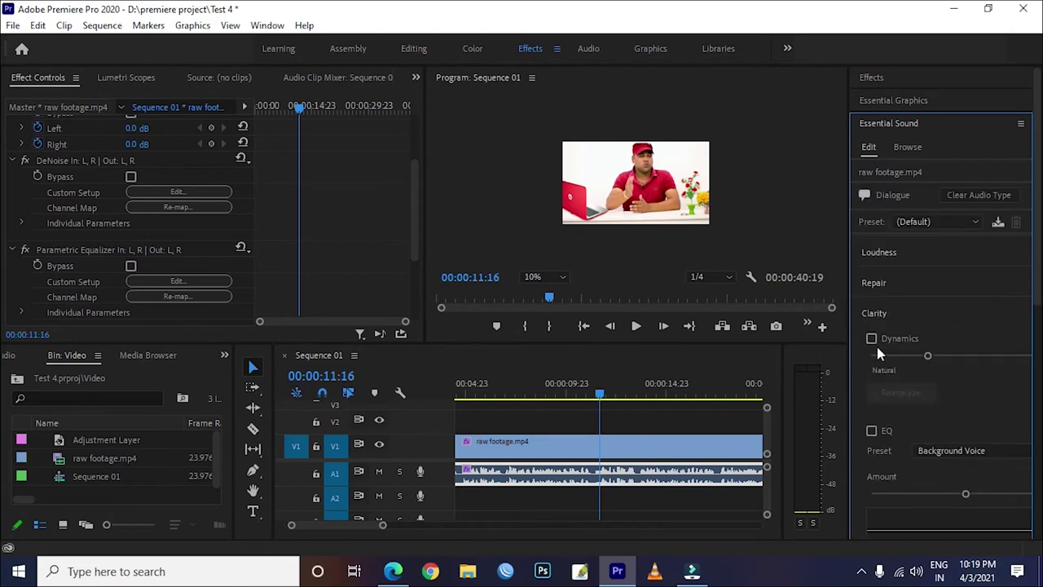
pyautogui.click(871, 339)
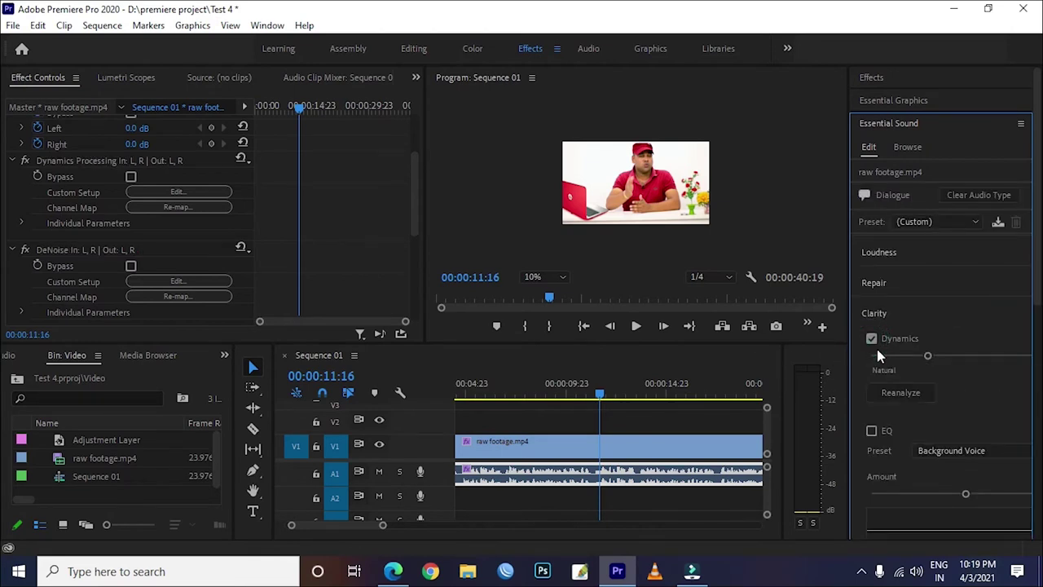
pyautogui.moveTo(601, 394); pyautogui.dragTo(540, 395)
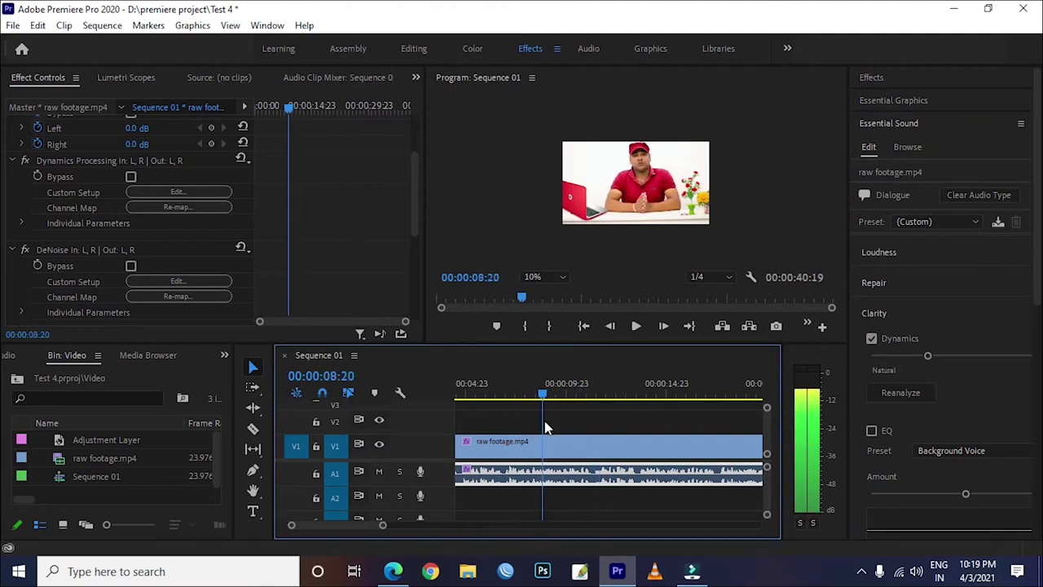
pyautogui.moveTo(554, 432); pyautogui.dragTo(659, 433)
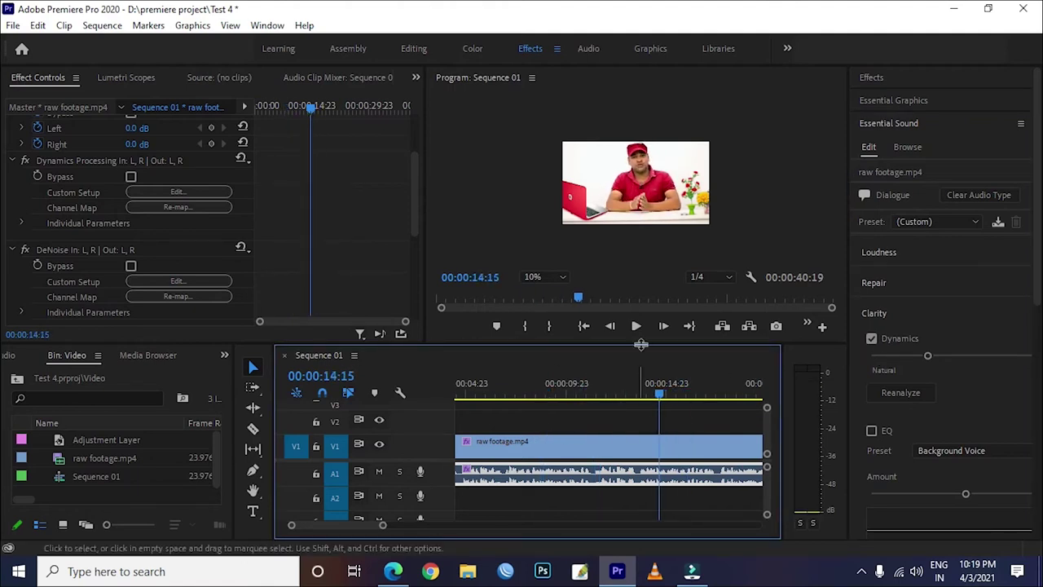
pyautogui.click(637, 328)
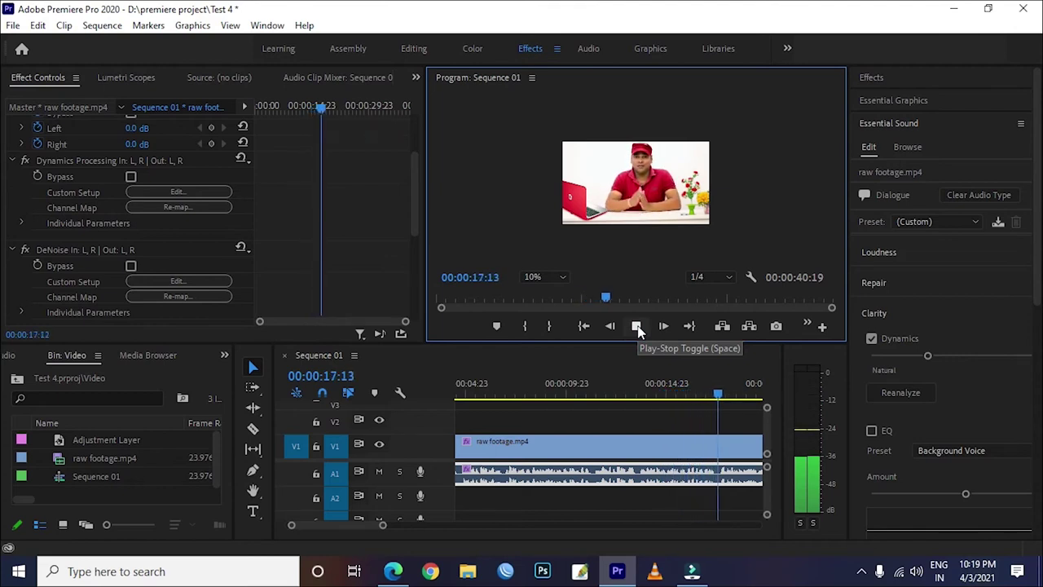
pyautogui.click(637, 327)
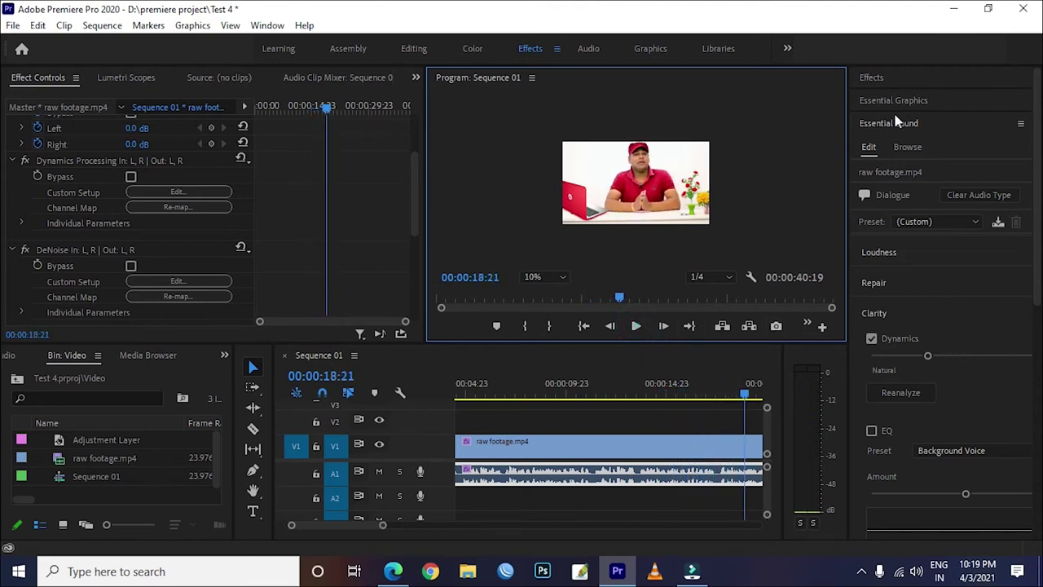
pyautogui.click(878, 79)
# Apply the Mastering effect to the A1 audio and preview it from 00:00:09:01
pyautogui.click(905, 97)
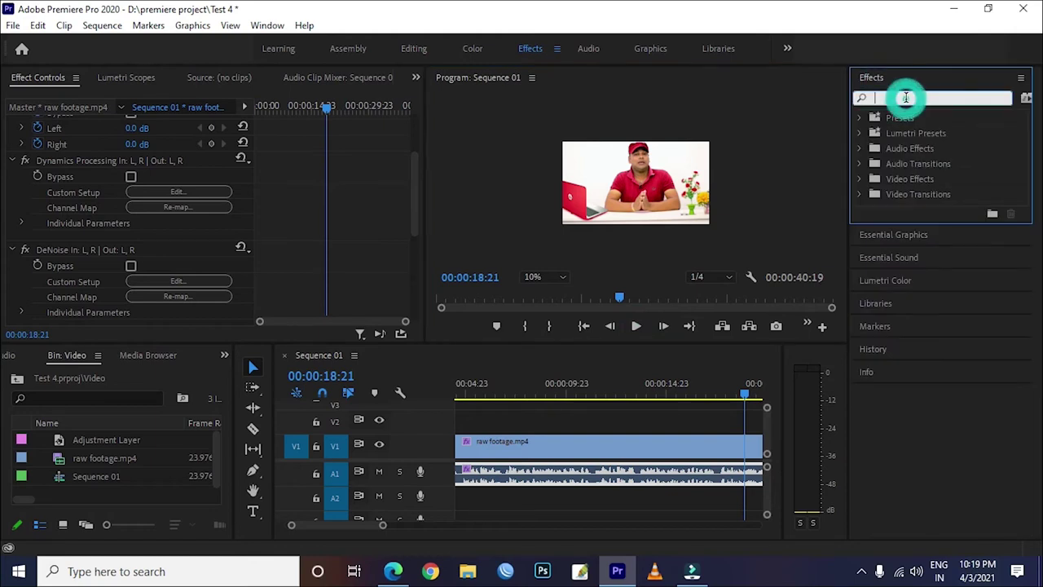
pyautogui.write('mastt')
pyautogui.press('BackSpace')
pyautogui.press('BackSpace')
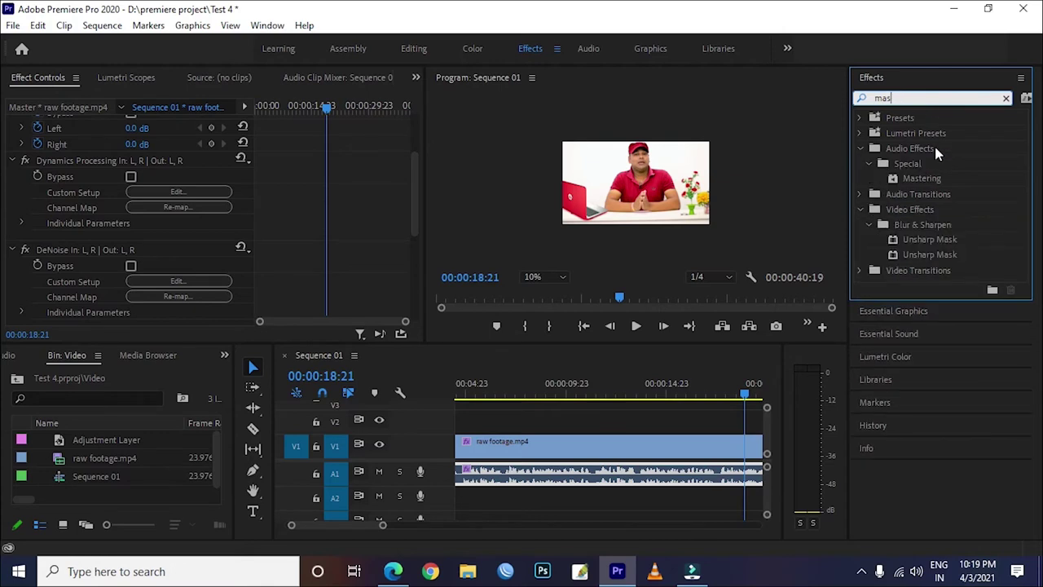
pyautogui.moveTo(921, 179); pyautogui.dragTo(556, 483)
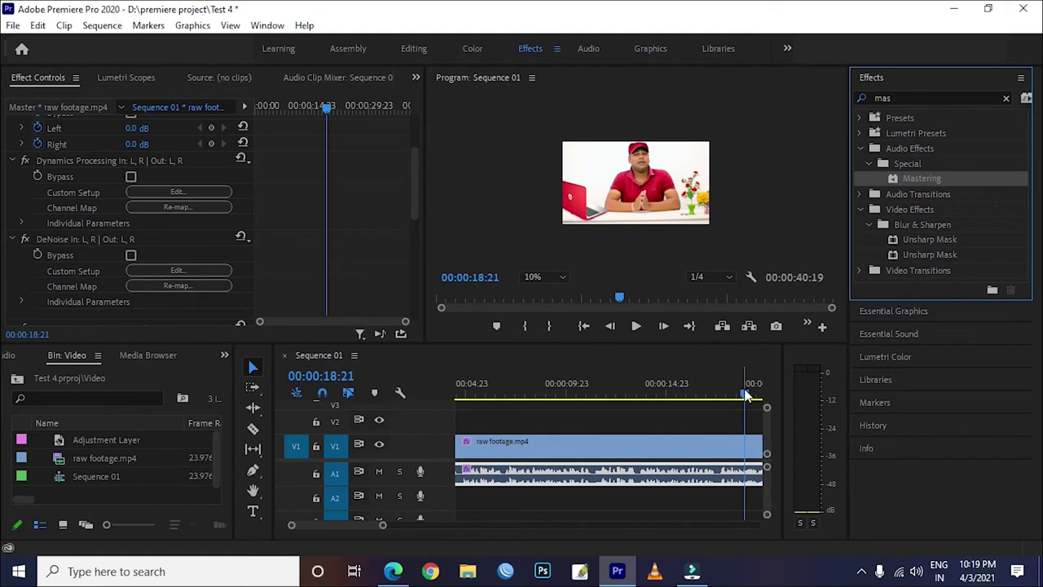
pyautogui.moveTo(744, 394); pyautogui.dragTo(547, 442)
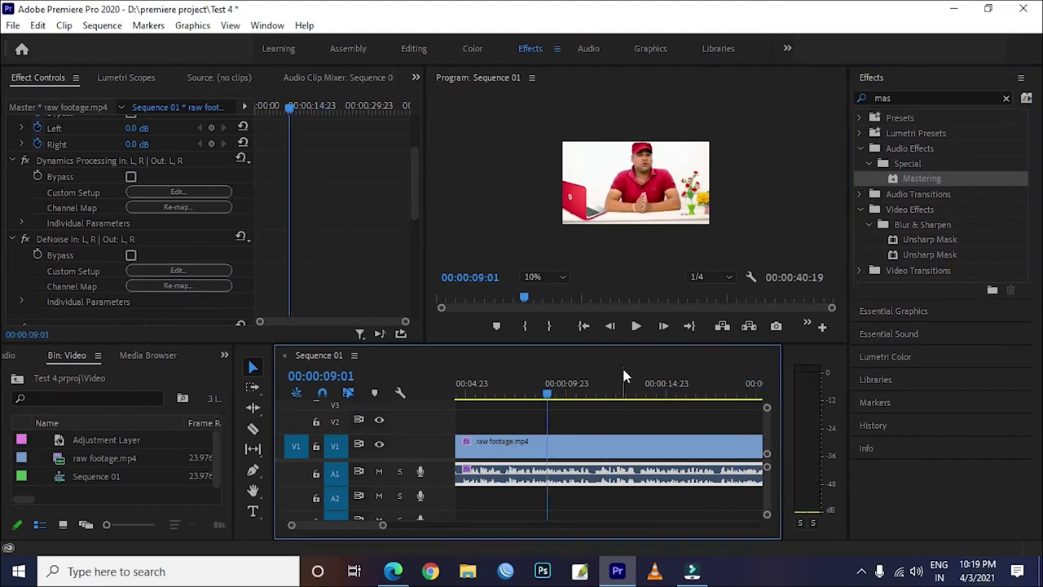
pyautogui.click(636, 326)
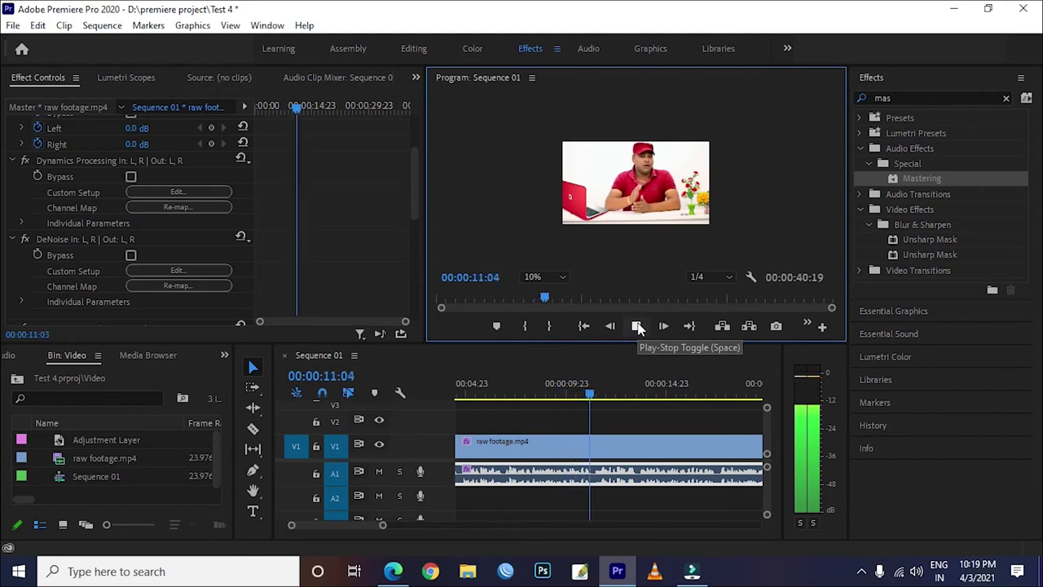
pyautogui.click(638, 326)
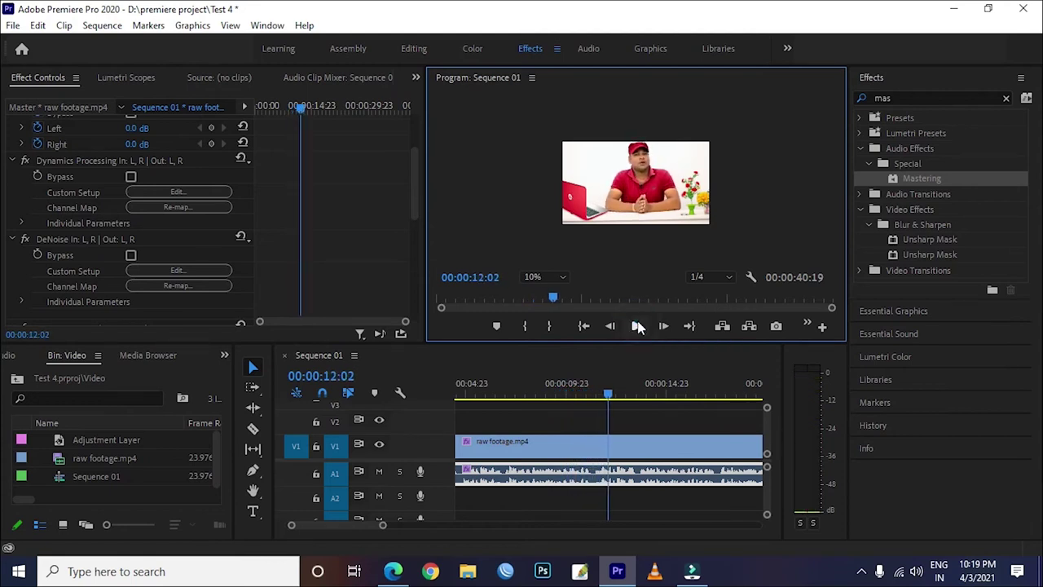
# Switch off the Mastering effect in Effect Controls
pyautogui.scroll(-3, 123, 260)
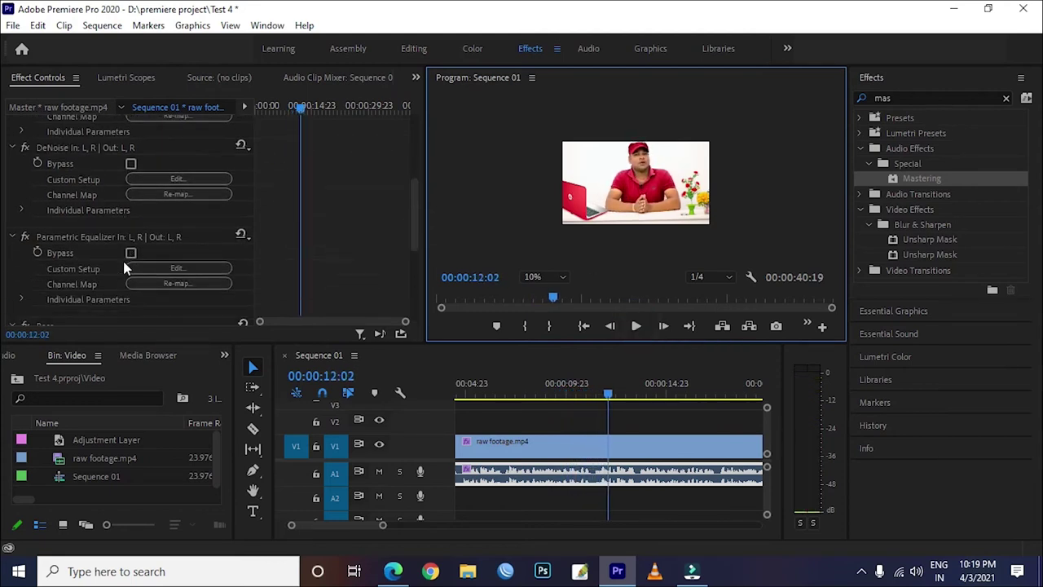
pyautogui.scroll(-2, 123, 260)
pyautogui.scroll(-2, 120, 264)
pyautogui.scroll(-2, 120, 264)
pyautogui.scroll(-1, 122, 273)
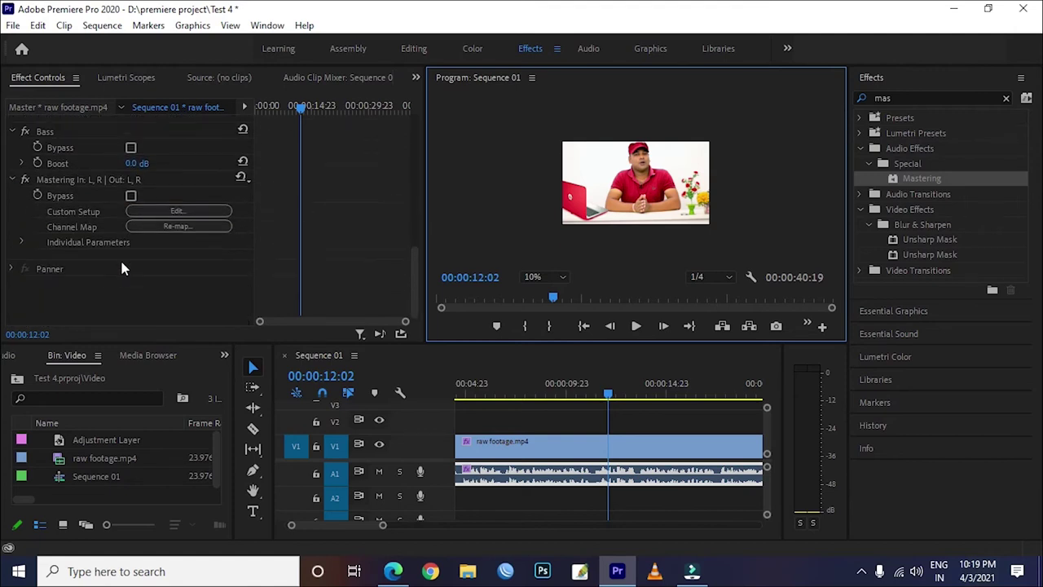
pyautogui.click(26, 179)
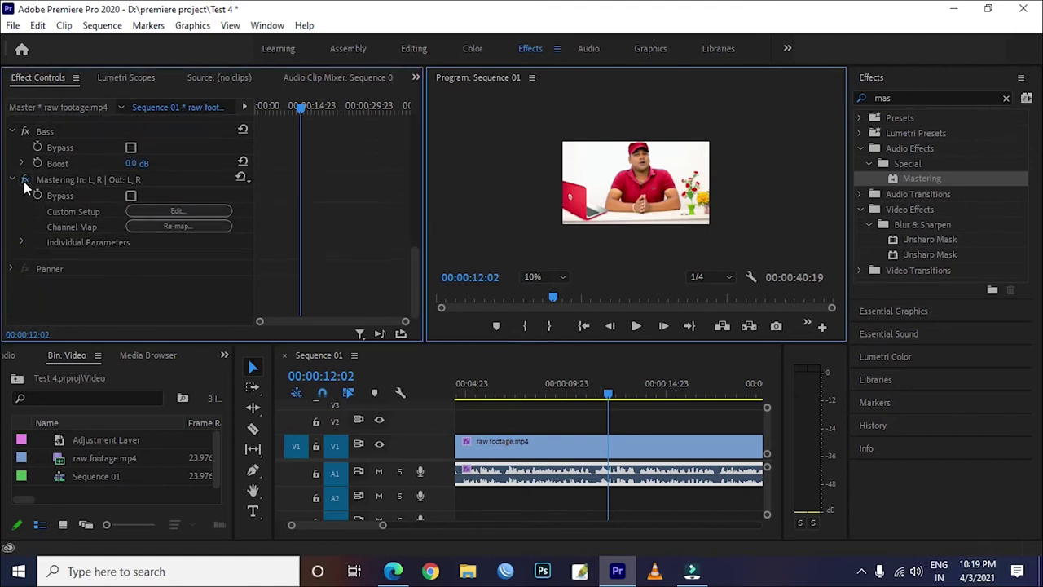
pyautogui.moveTo(610, 395); pyautogui.dragTo(526, 412)
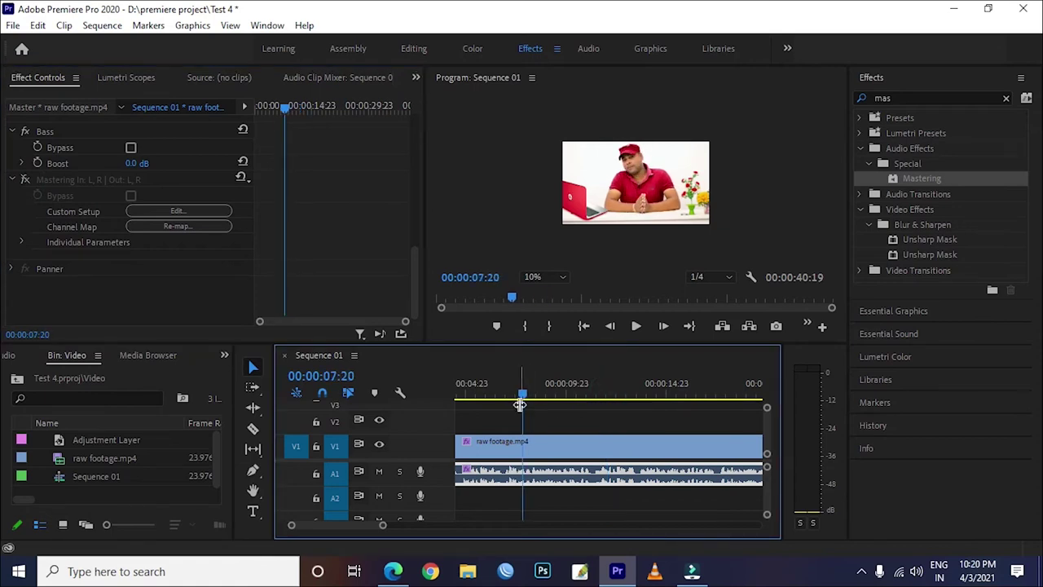
pyautogui.moveTo(520, 405); pyautogui.dragTo(522, 416)
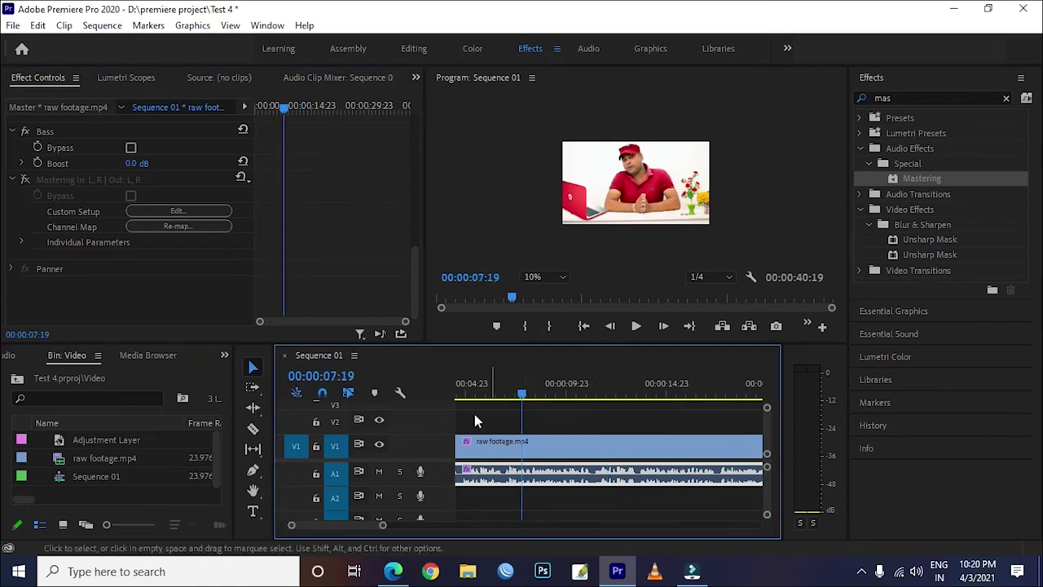
pyautogui.click(636, 326)
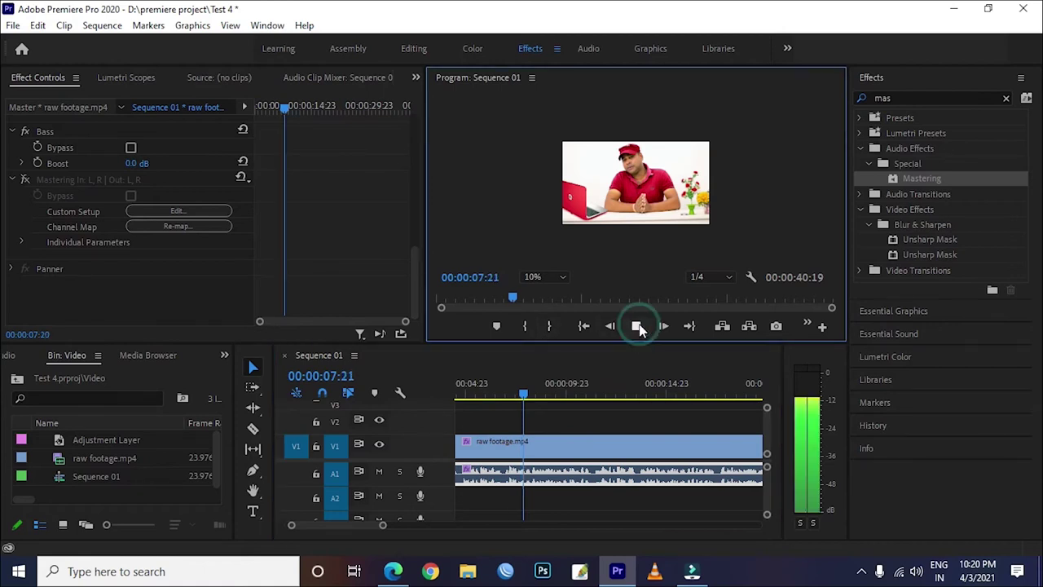
pyautogui.click(635, 326)
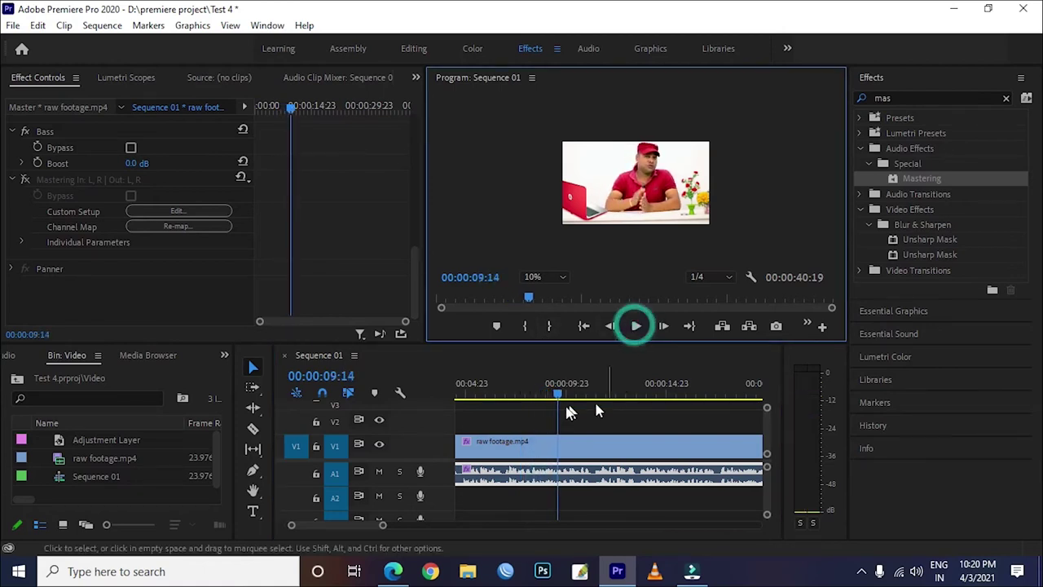
pyautogui.moveTo(560, 394); pyautogui.dragTo(519, 413)
pyautogui.click(635, 326)
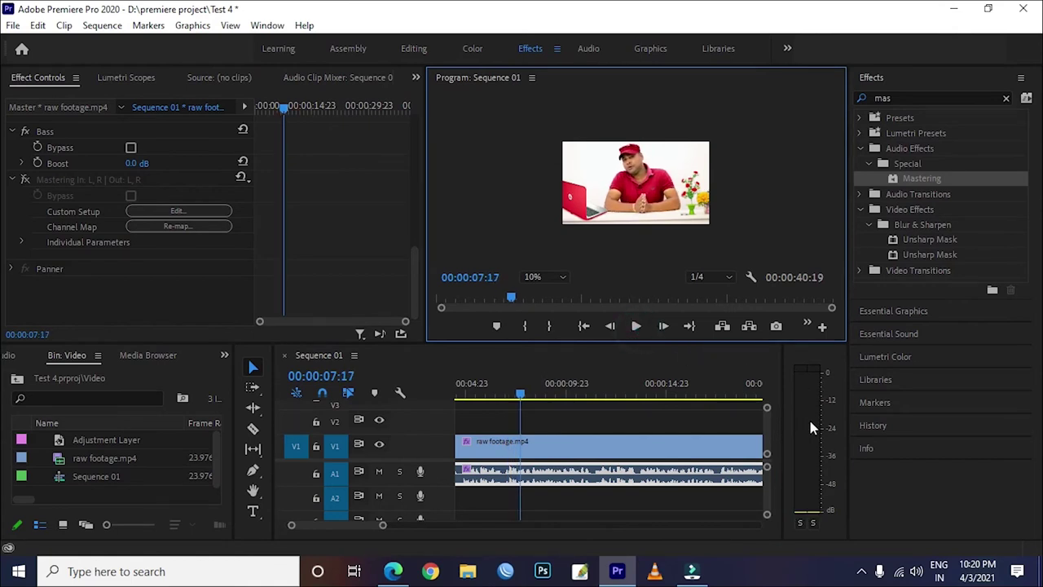
pyautogui.click(635, 326)
pyautogui.click(634, 328)
pyautogui.click(631, 327)
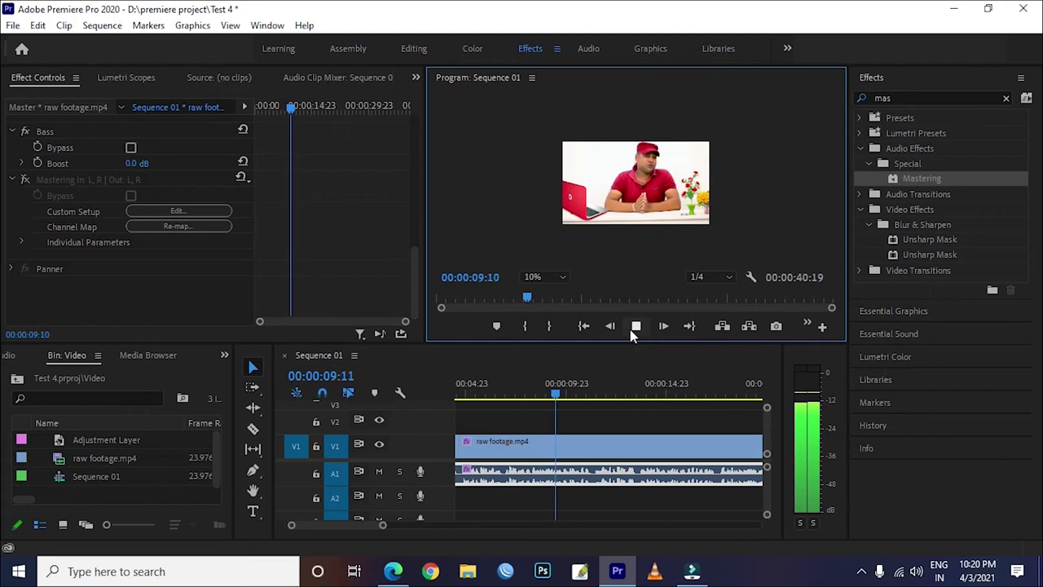
pyautogui.click(634, 328)
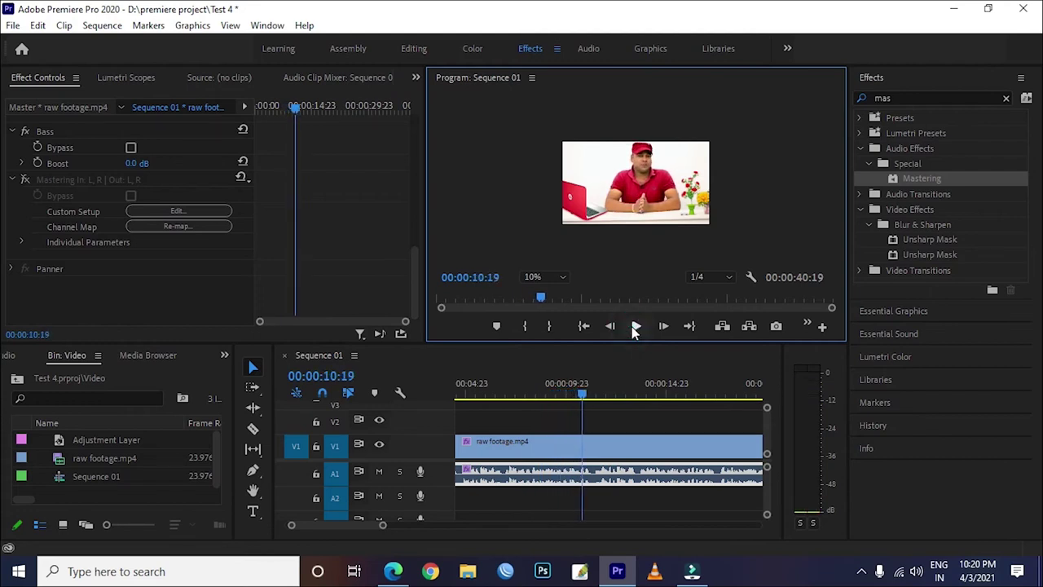
pyautogui.click(635, 327)
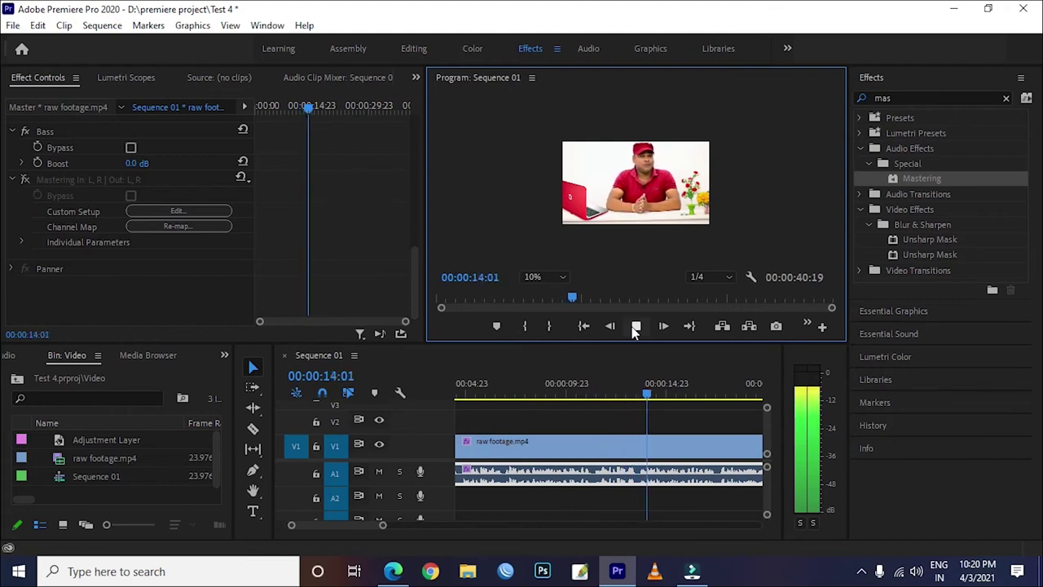
pyautogui.click(636, 327)
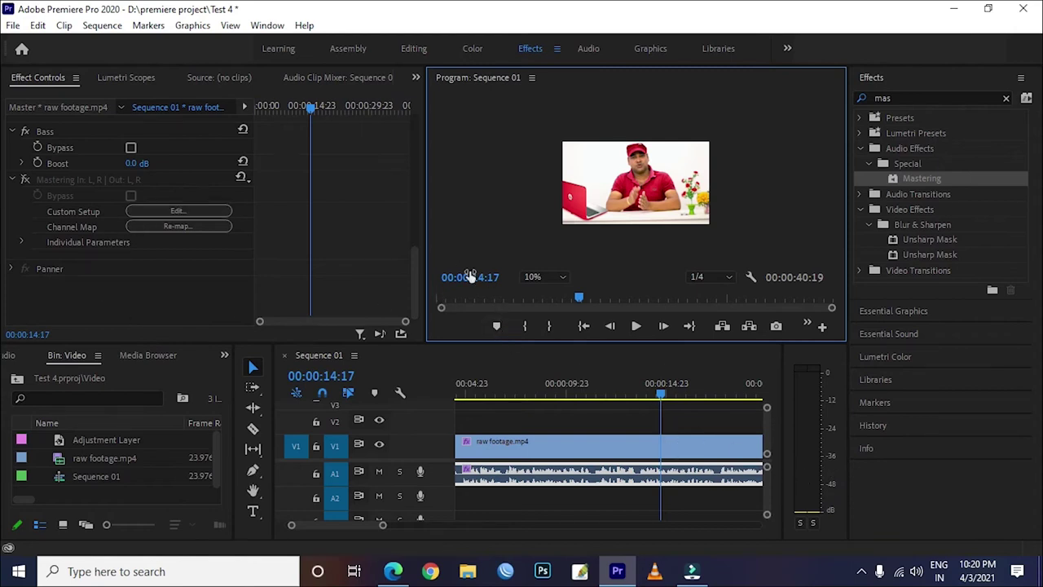
pyautogui.scroll(3, 218, 204)
# Set the clip's Volume Level to 5 dB and preview until 22:14
pyautogui.scroll(3, 223, 180)
pyautogui.scroll(3, 218, 180)
pyautogui.scroll(2, 163, 163)
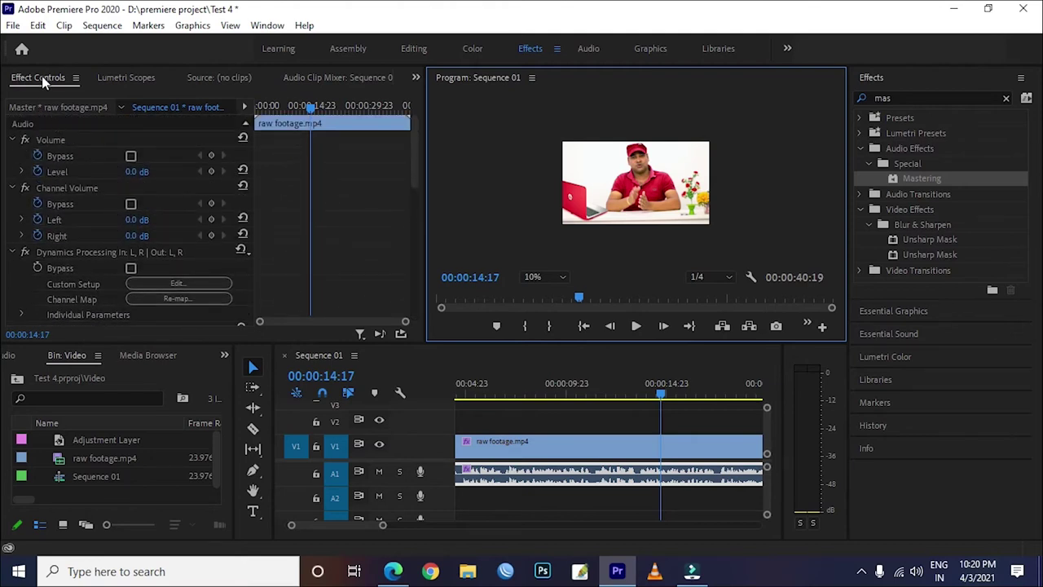
pyautogui.click(136, 172)
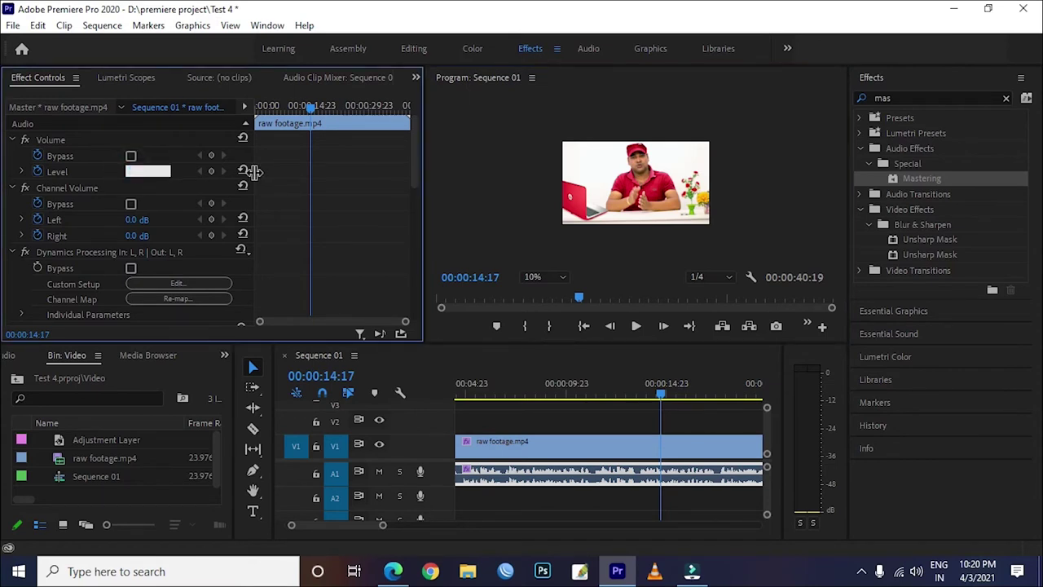
pyautogui.write('5')
pyautogui.click(637, 327)
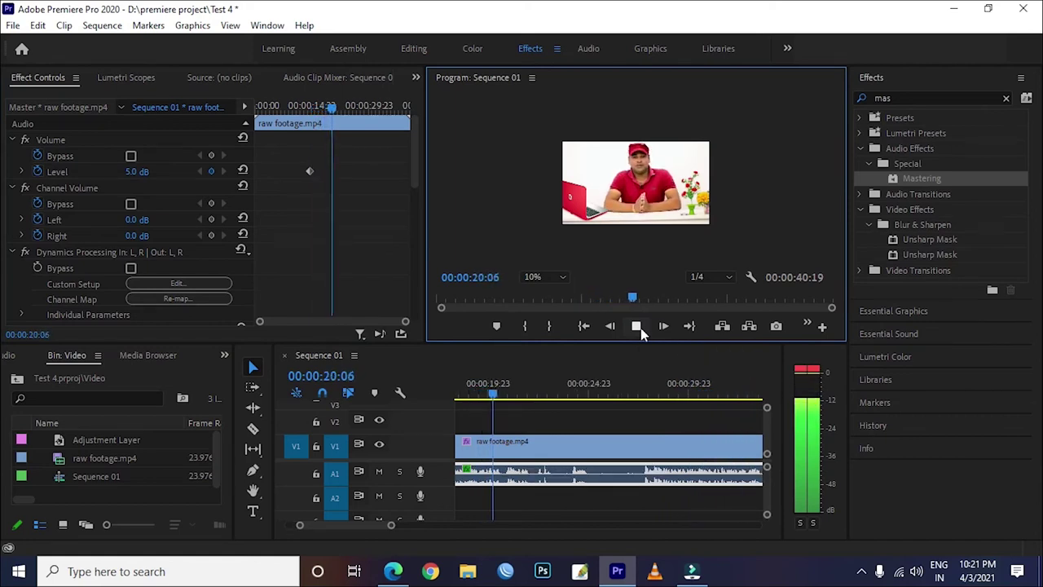
pyautogui.click(637, 326)
# Add a -1 dB Volume Level keyframe and resume playback
pyautogui.click(137, 171)
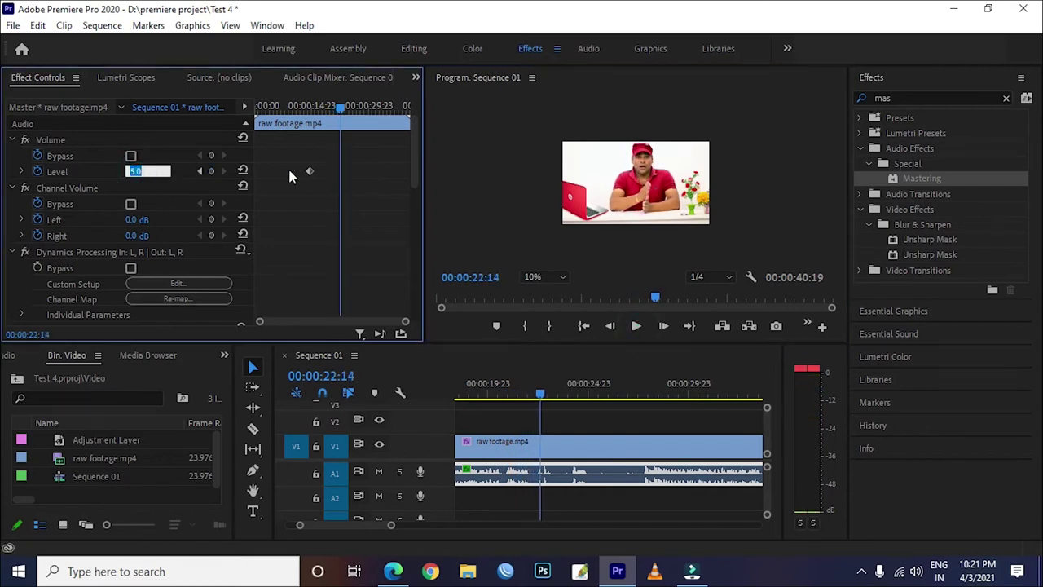
pyautogui.press('BackSpace')
pyautogui.write('-1')
pyautogui.press('Return')
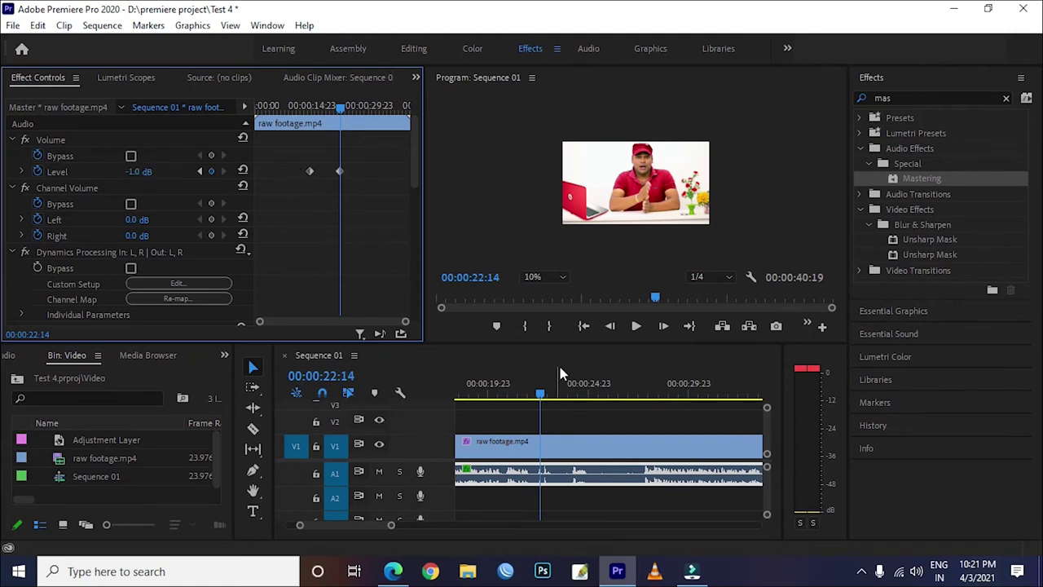
pyautogui.click(635, 326)
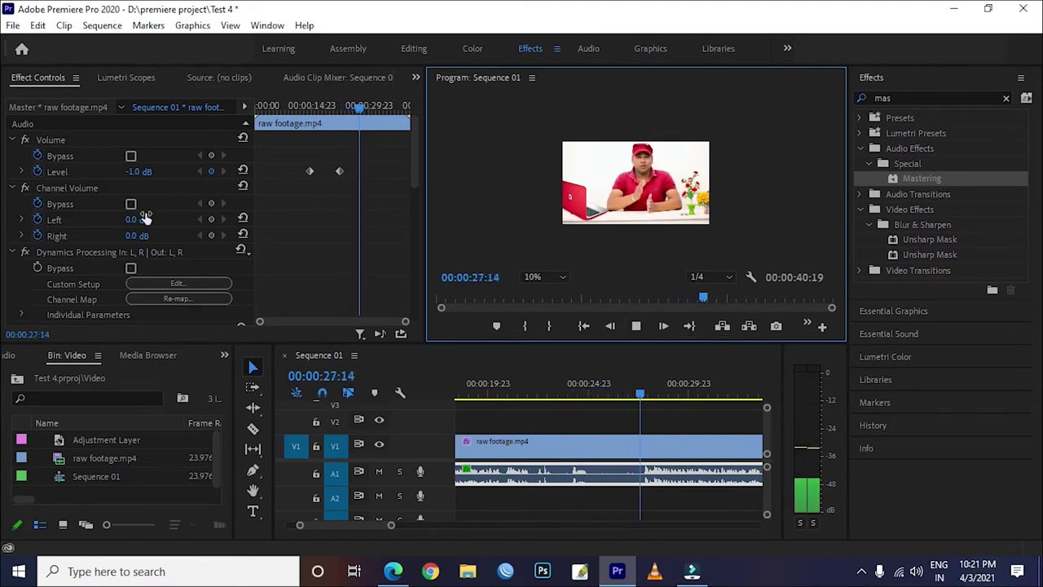
# Add a 0 dB Volume Level keyframe during playback, stopping near the clip's end
pyautogui.click(137, 171)
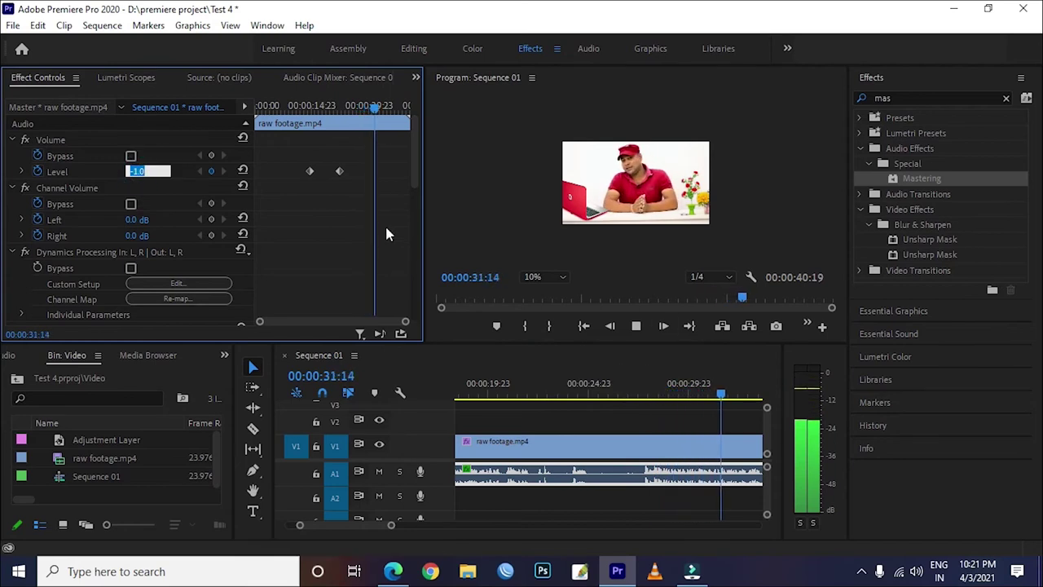
pyautogui.write('00')
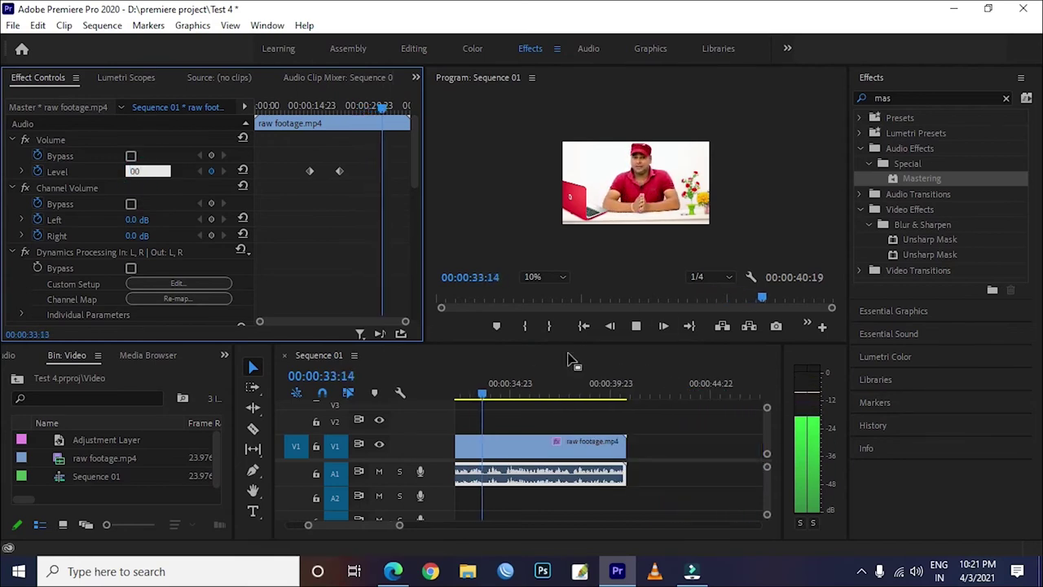
pyautogui.click(639, 326)
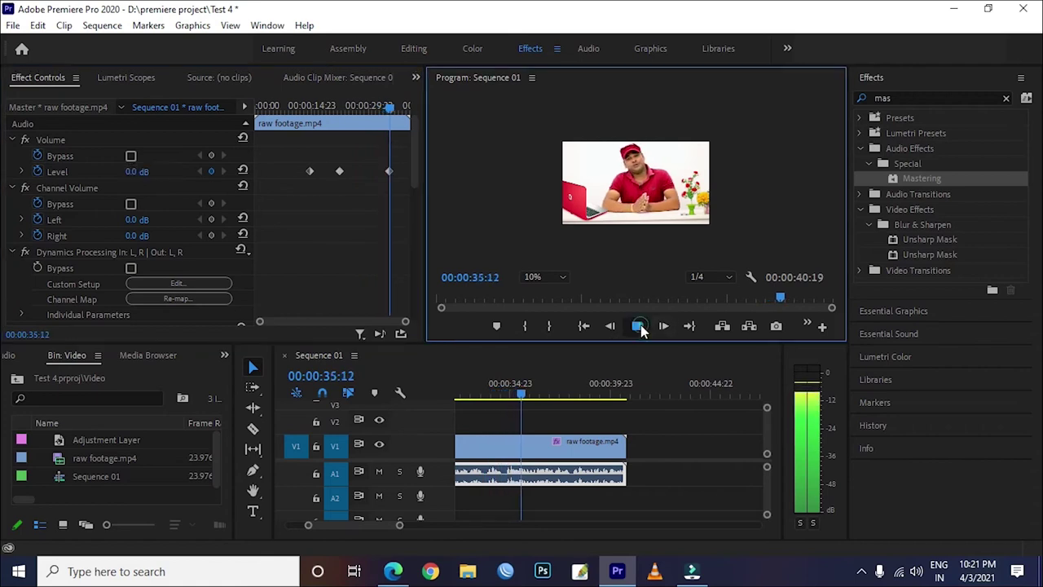
pyautogui.click(640, 325)
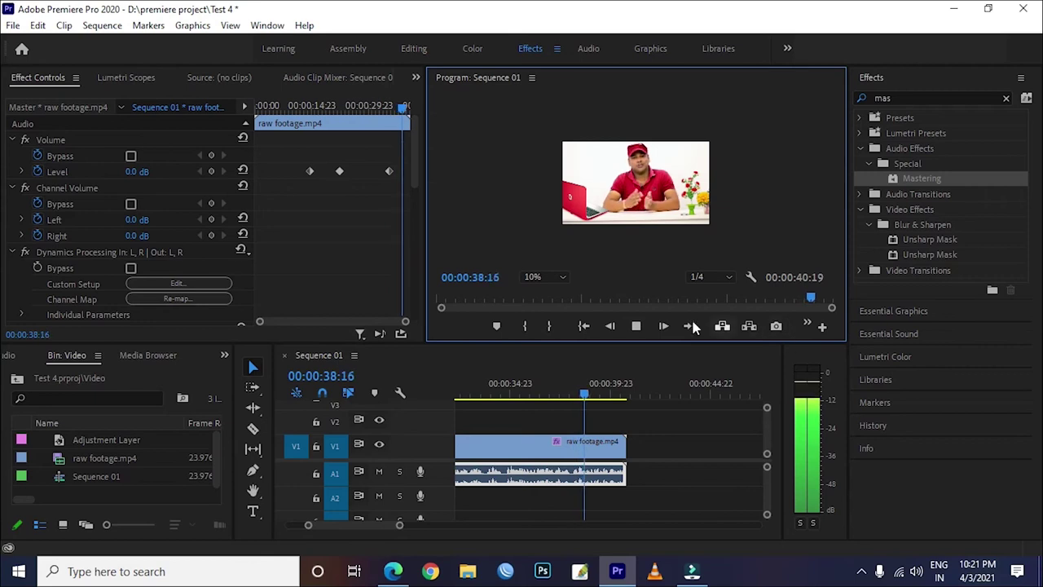
pyautogui.click(634, 326)
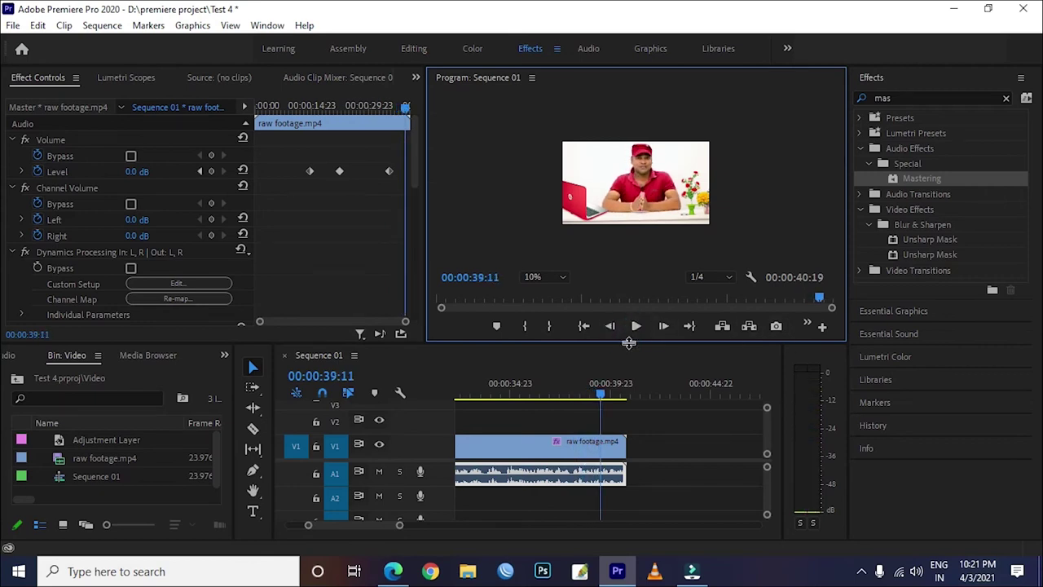
pyautogui.moveTo(361, 526); pyautogui.dragTo(332, 528)
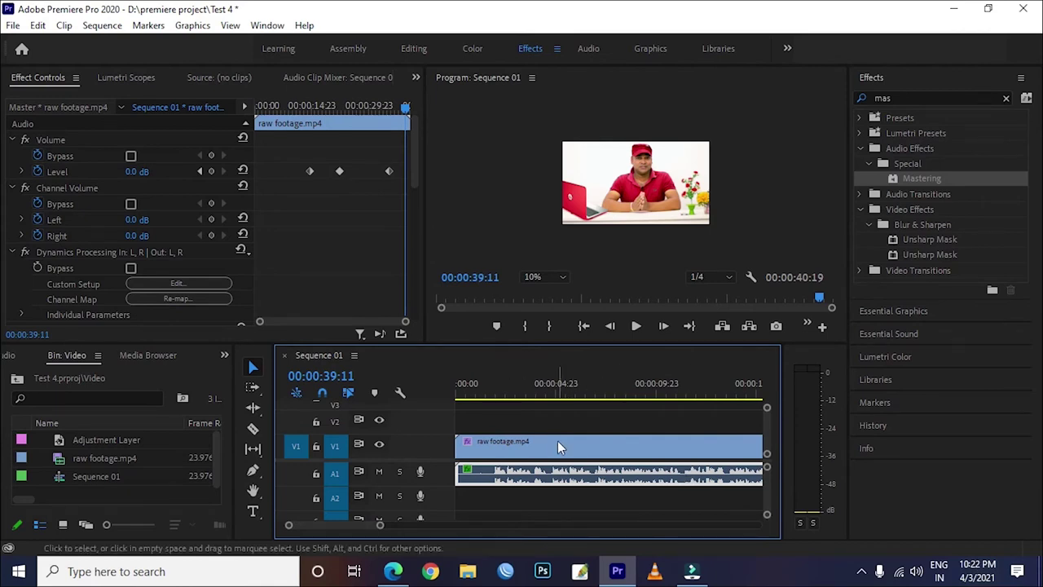
pyautogui.click(543, 471)
# Place the Find Your Way Beat music from the Audio bin on A2 at the sequence start
pyautogui.click(57, 370)
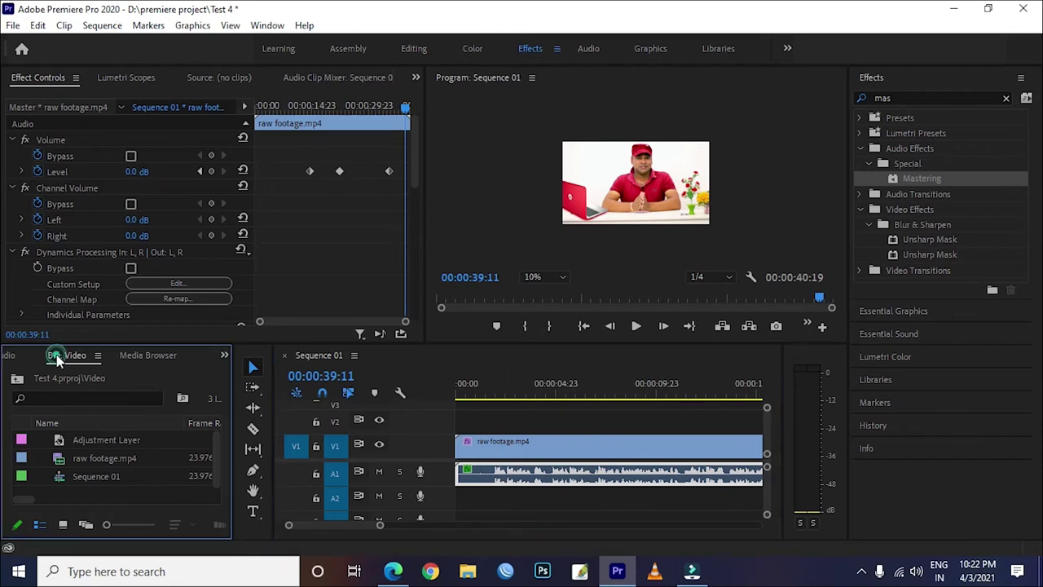
pyautogui.click(10, 355)
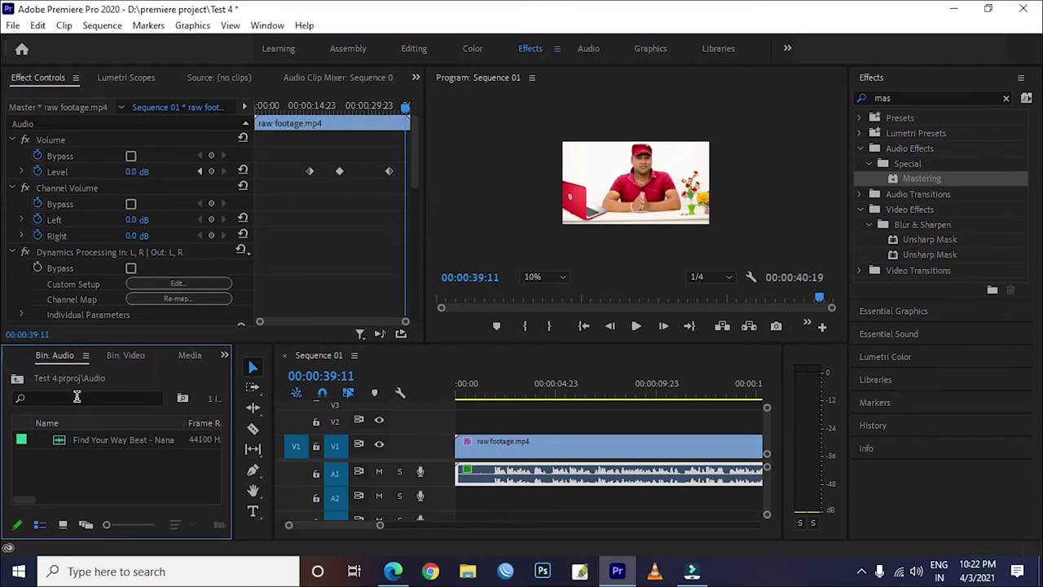
pyautogui.doubleClick(103, 440)
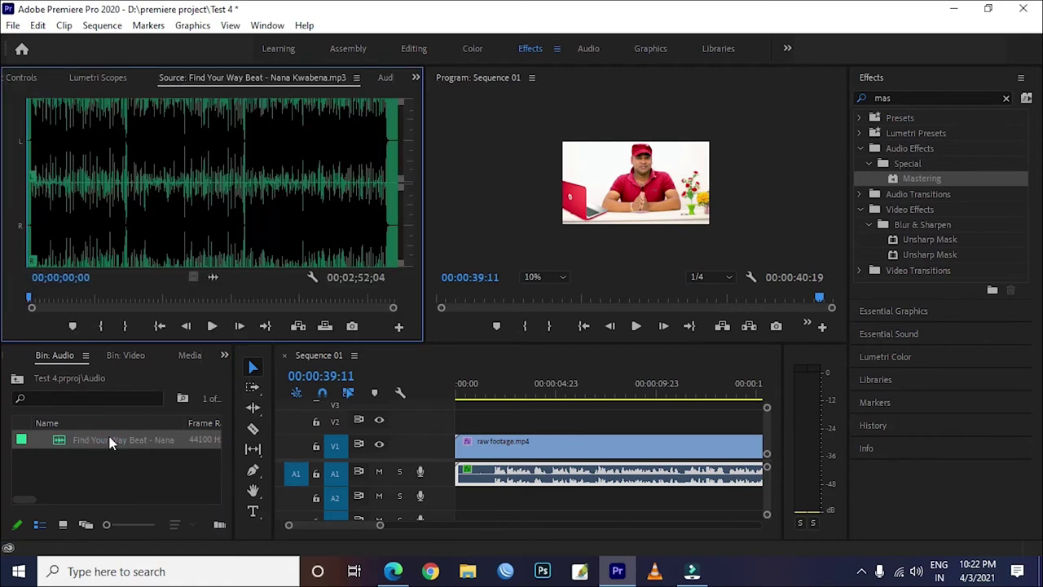
pyautogui.moveTo(79, 437); pyautogui.dragTo(461, 499)
# Play the sequence with the music, then select the A2 clip to view its volume settings
pyautogui.click(493, 388)
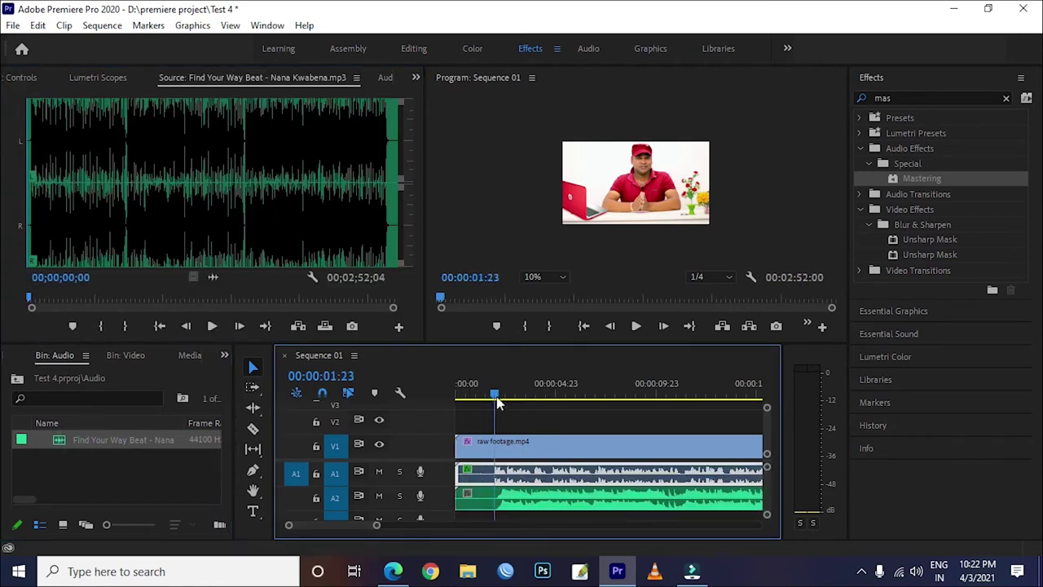
pyautogui.click(636, 328)
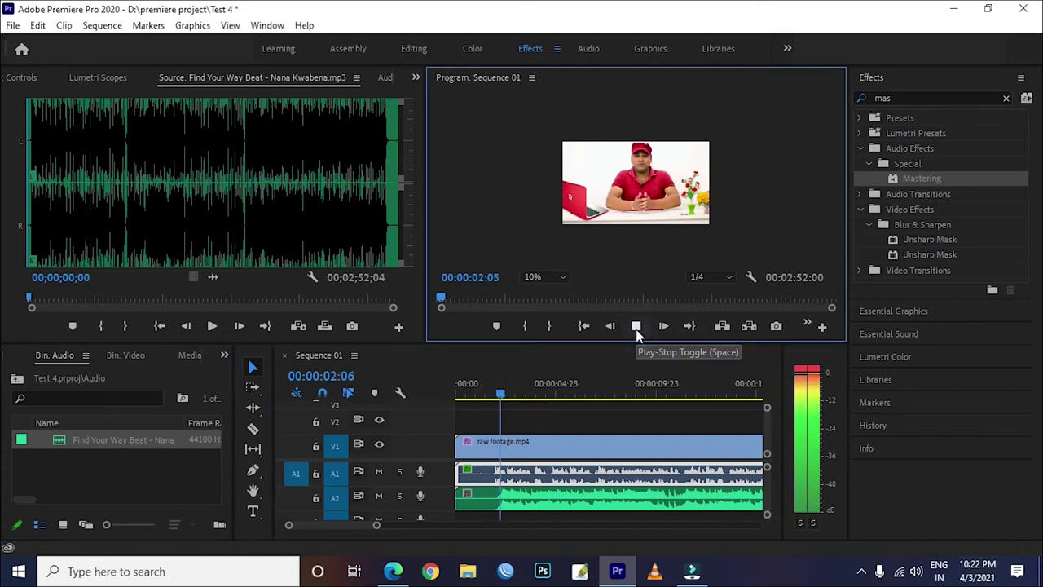
pyautogui.click(636, 328)
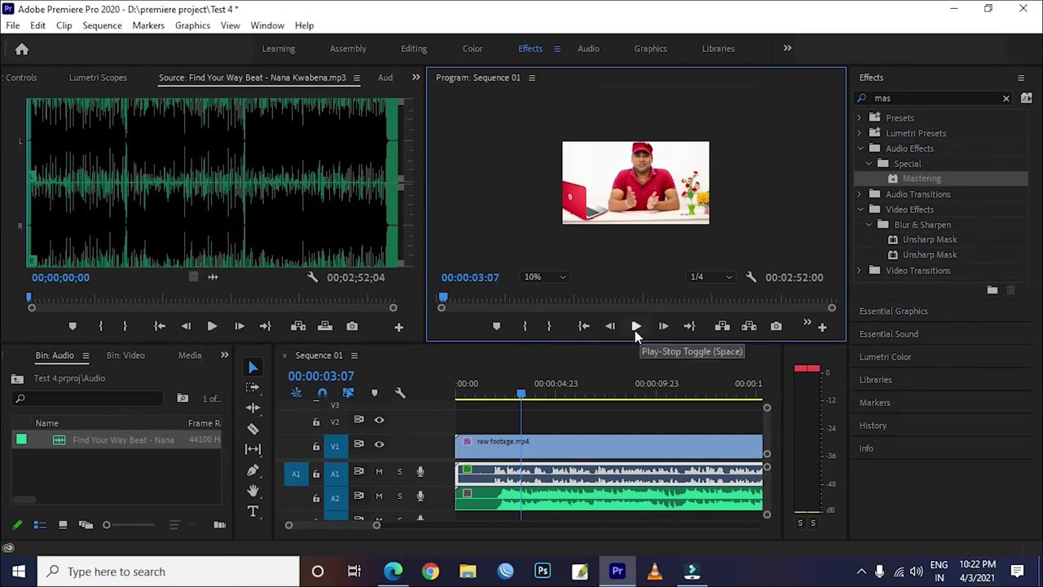
pyautogui.click(558, 484)
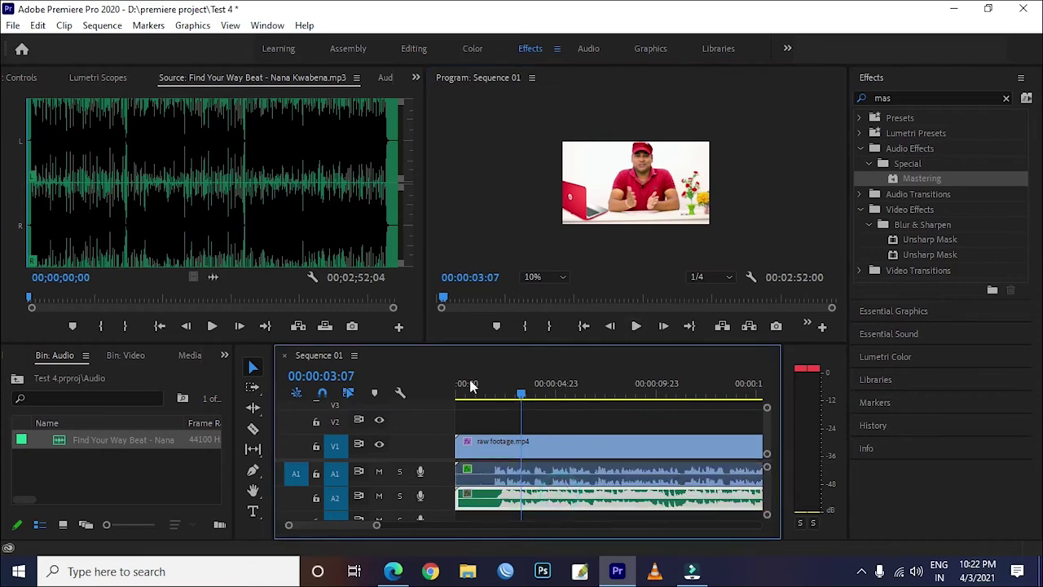
pyautogui.click(558, 499)
pyautogui.click(28, 79)
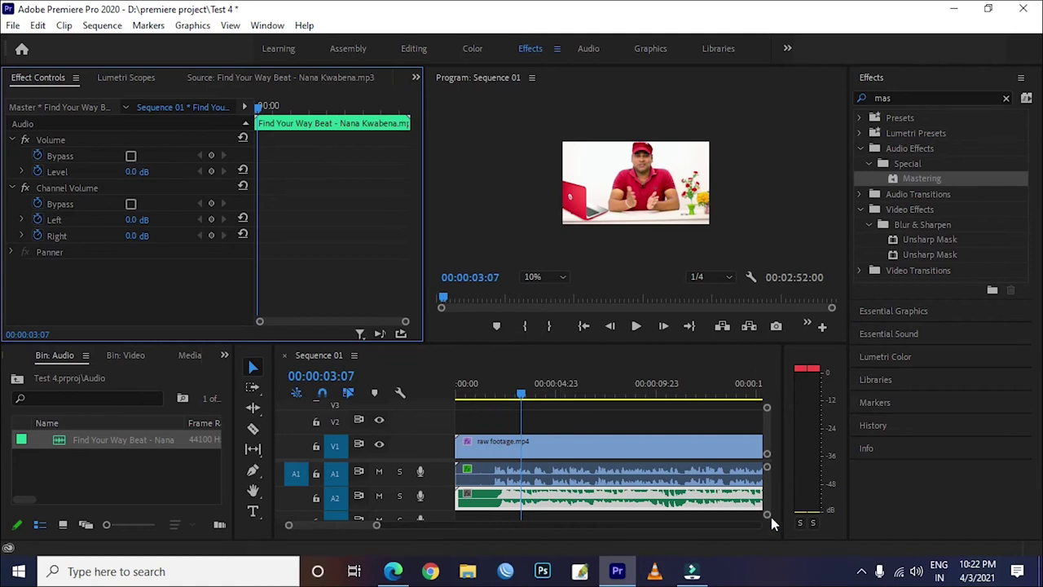
# Enlarge the A1 track and drag the raw footage's volume line down to -3.8 dB
pyautogui.moveTo(764, 515); pyautogui.dragTo(766, 515)
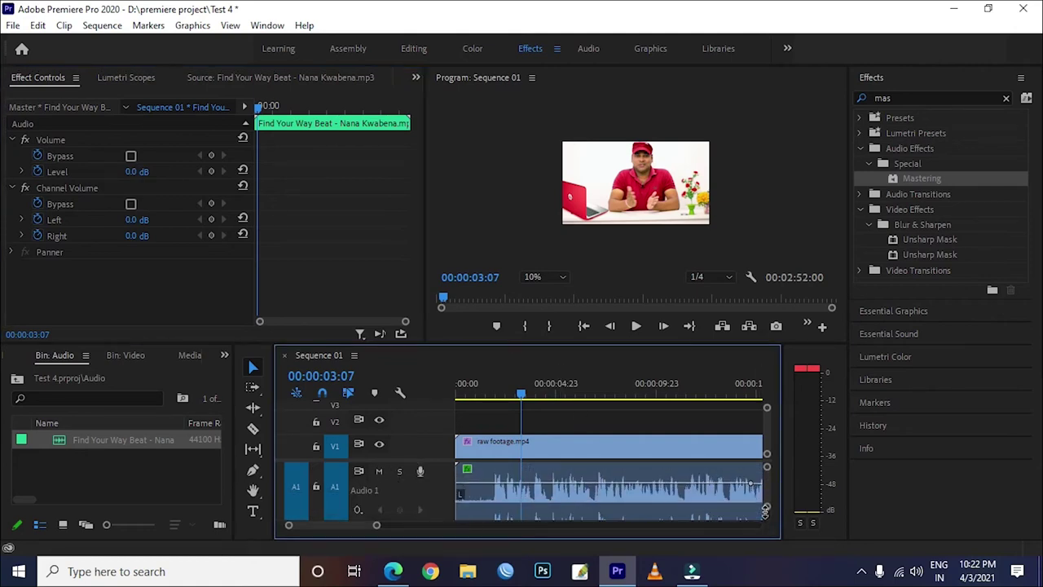
pyautogui.moveTo(766, 469); pyautogui.dragTo(766, 503)
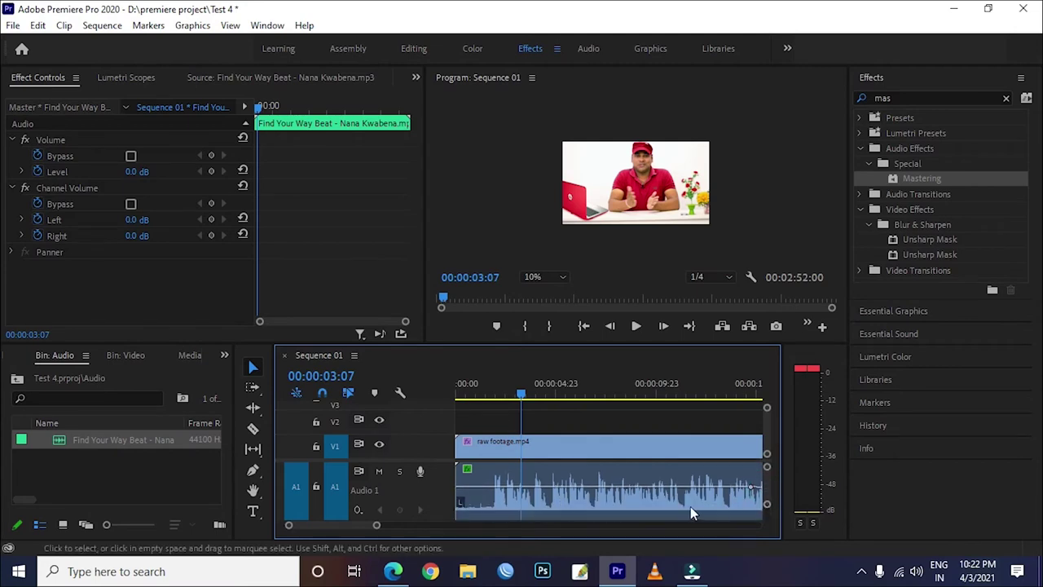
pyautogui.click(666, 491)
pyautogui.moveTo(667, 490); pyautogui.dragTo(668, 506)
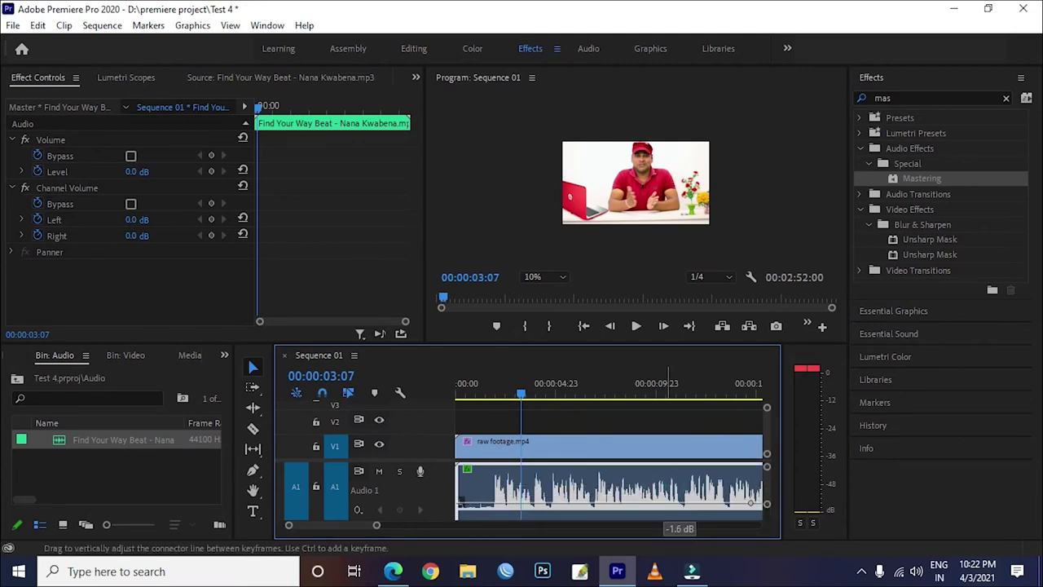
pyautogui.scroll(-1, 762, 461)
pyautogui.scroll(-1, 758, 470)
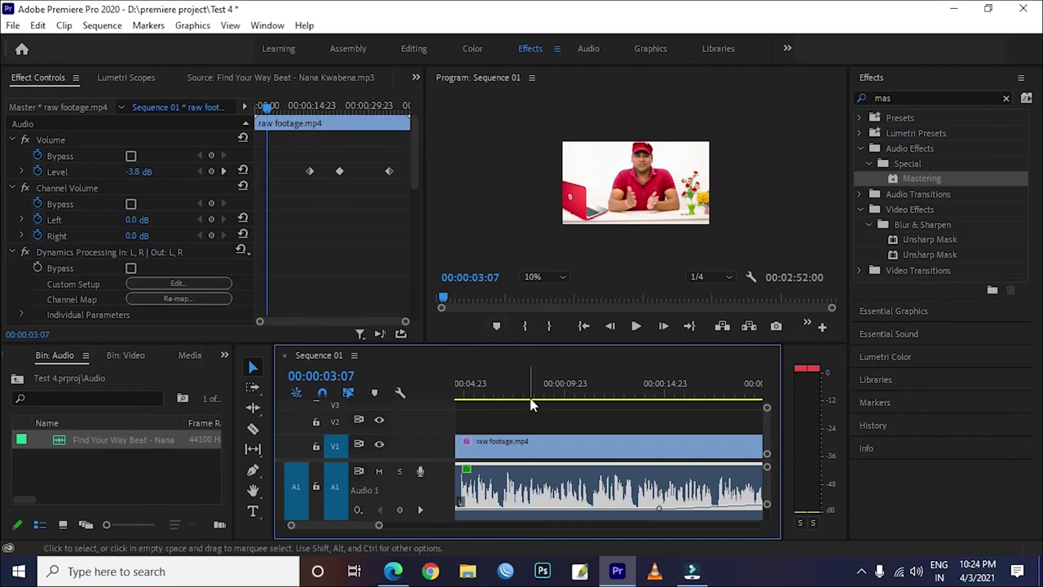
# Delete the Find Your Way Beat music clip from track A2
pyautogui.moveTo(766, 505); pyautogui.dragTo(774, 536)
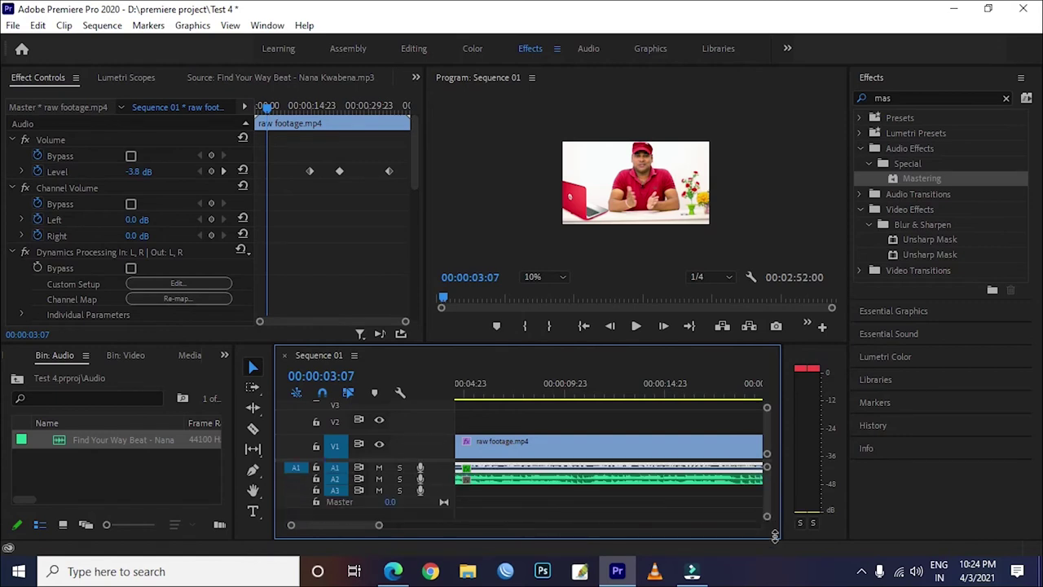
pyautogui.click(675, 493)
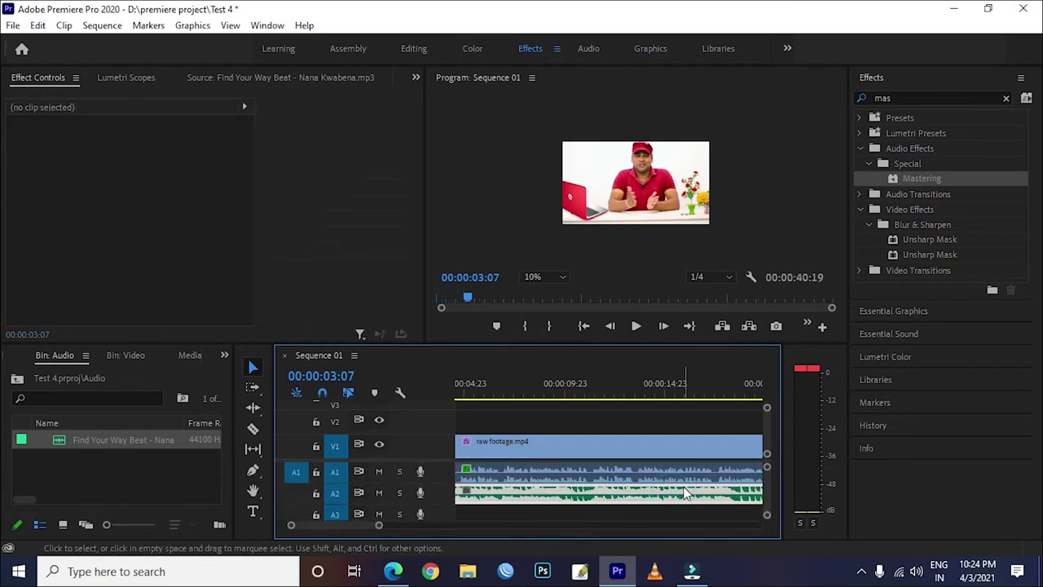
pyautogui.press('Delete')
# Scrub the playhead to settle at 00:00:01:19
pyautogui.click(563, 396)
pyautogui.moveTo(564, 396); pyautogui.dragTo(435, 419)
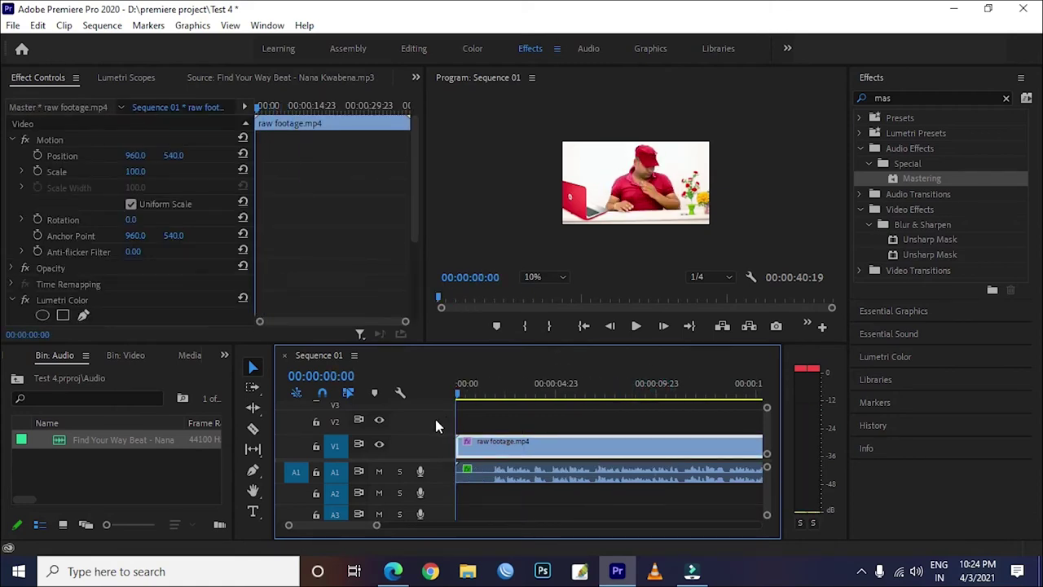
pyautogui.click(483, 393)
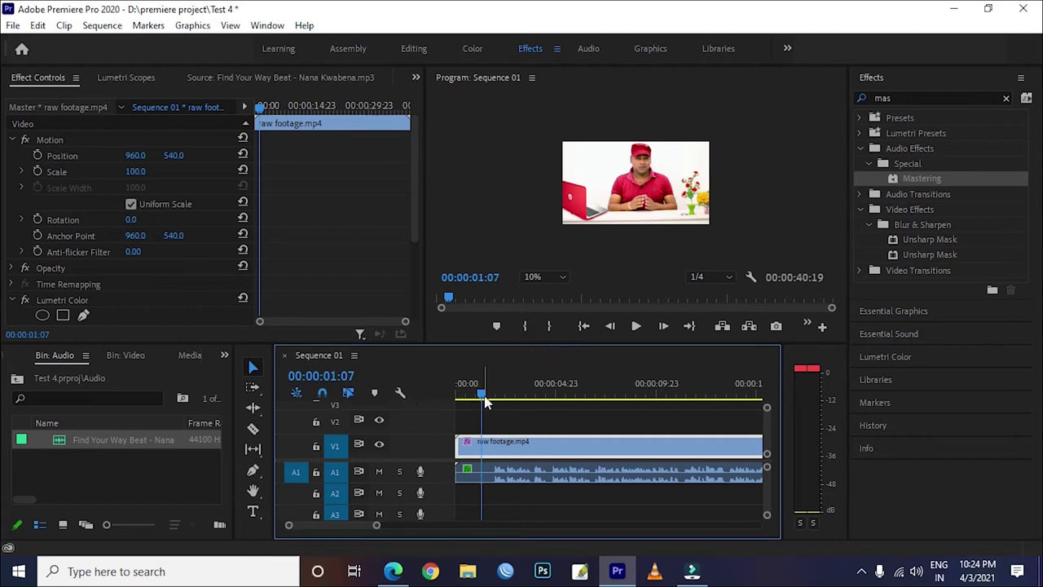
pyautogui.moveTo(483, 399); pyautogui.dragTo(492, 399)
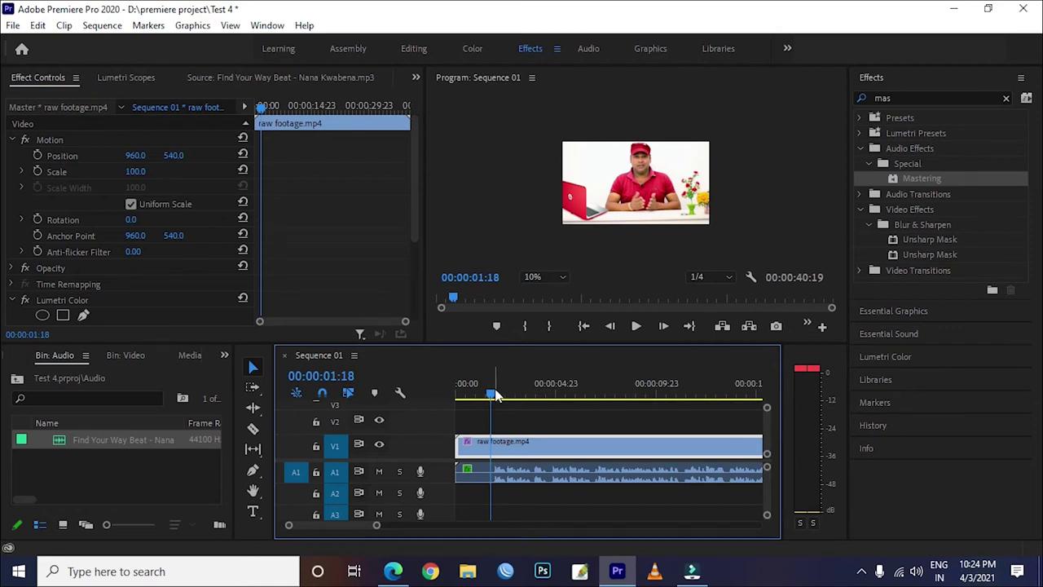
pyautogui.moveTo(491, 396); pyautogui.dragTo(499, 397)
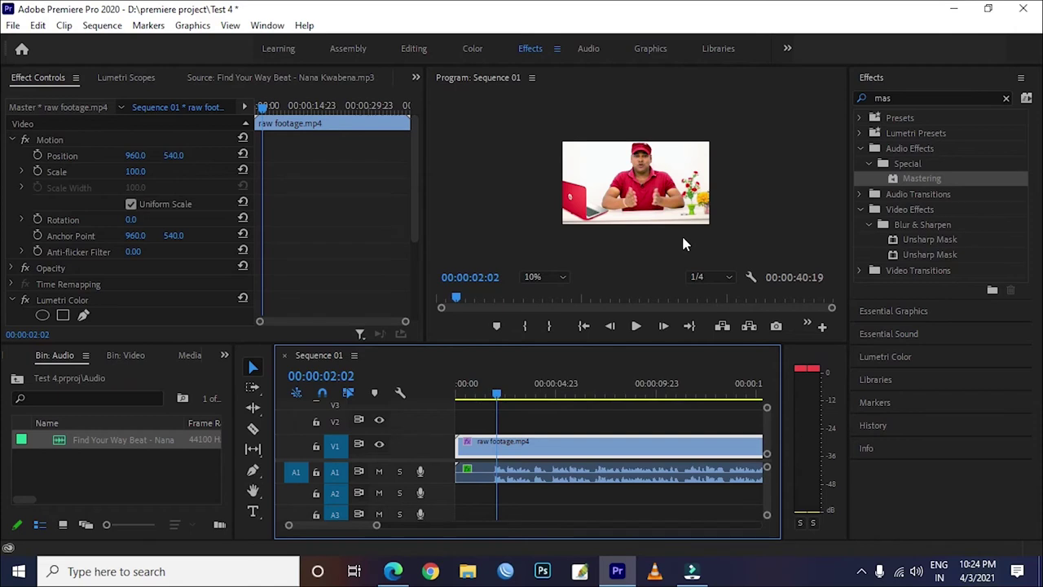
pyautogui.click(494, 393)
pyautogui.moveTo(494, 392); pyautogui.dragTo(491, 393)
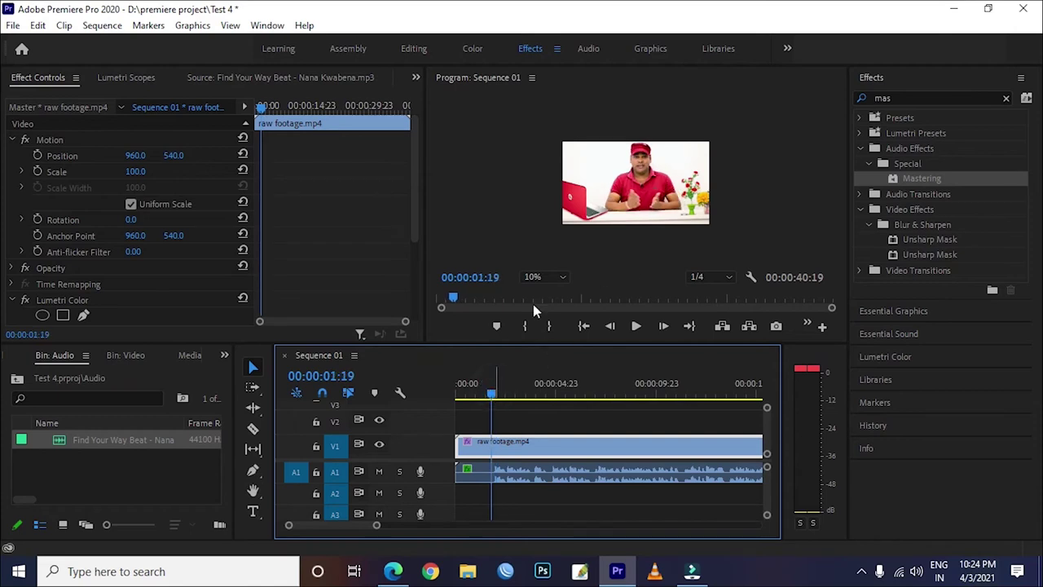
pyautogui.click(561, 277)
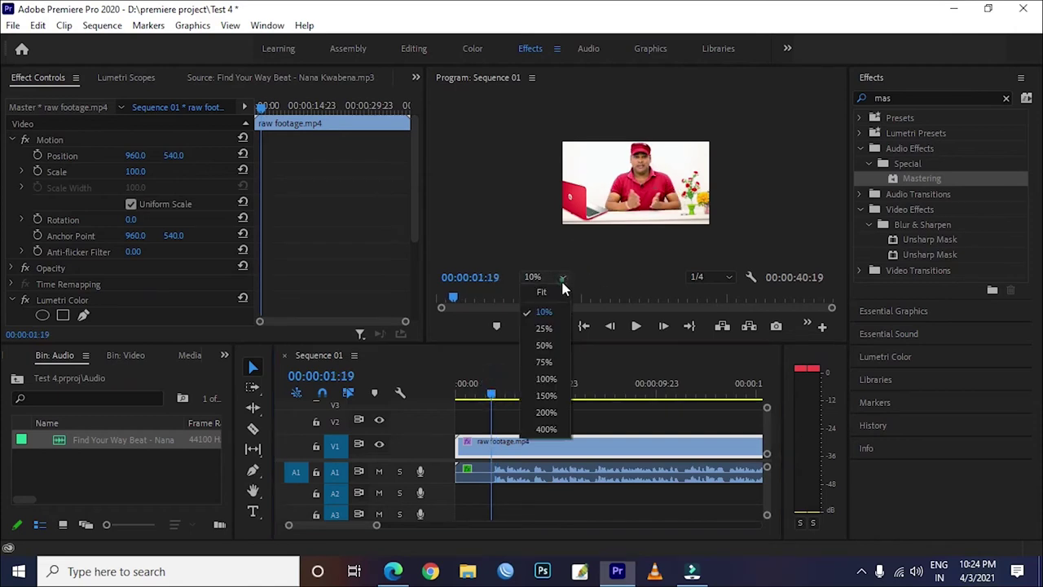
# Try enlarging the frame to 109.3 in the program preview, then undo back to scale 100
pyautogui.click(560, 323)
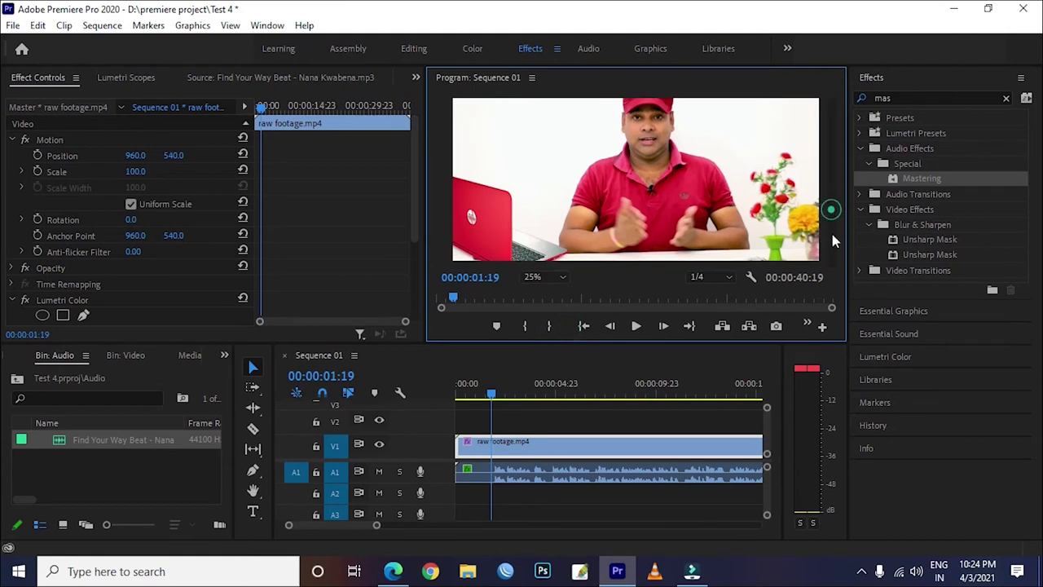
pyautogui.moveTo(832, 234); pyautogui.dragTo(832, 257)
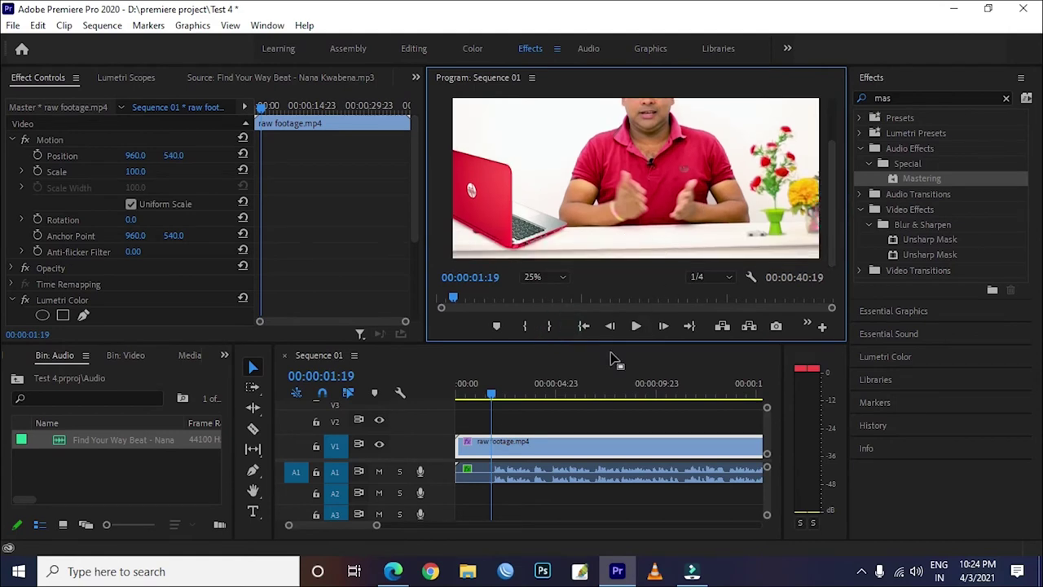
pyautogui.click(544, 277)
pyautogui.click(548, 313)
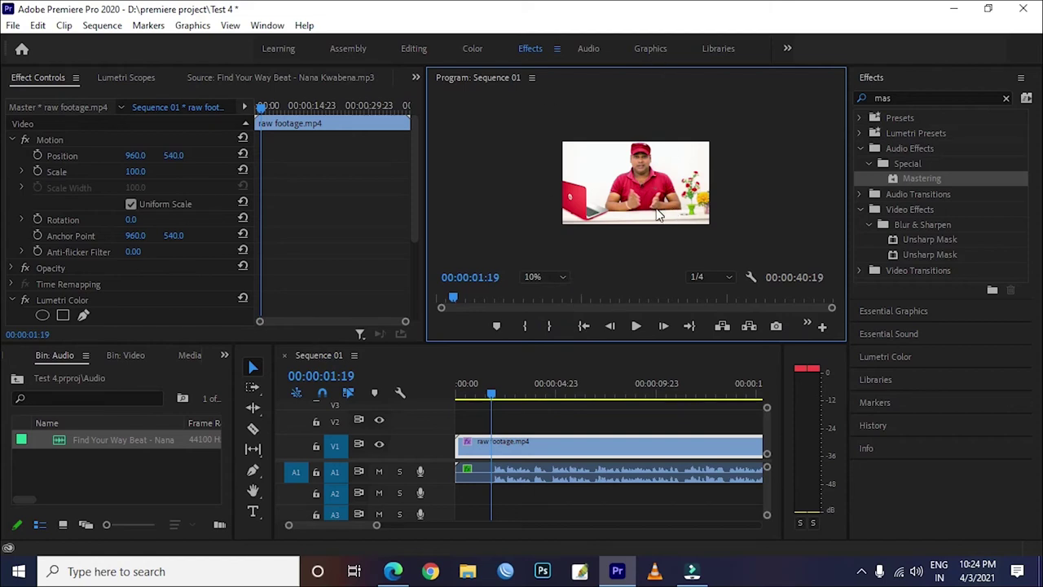
pyautogui.click(660, 206)
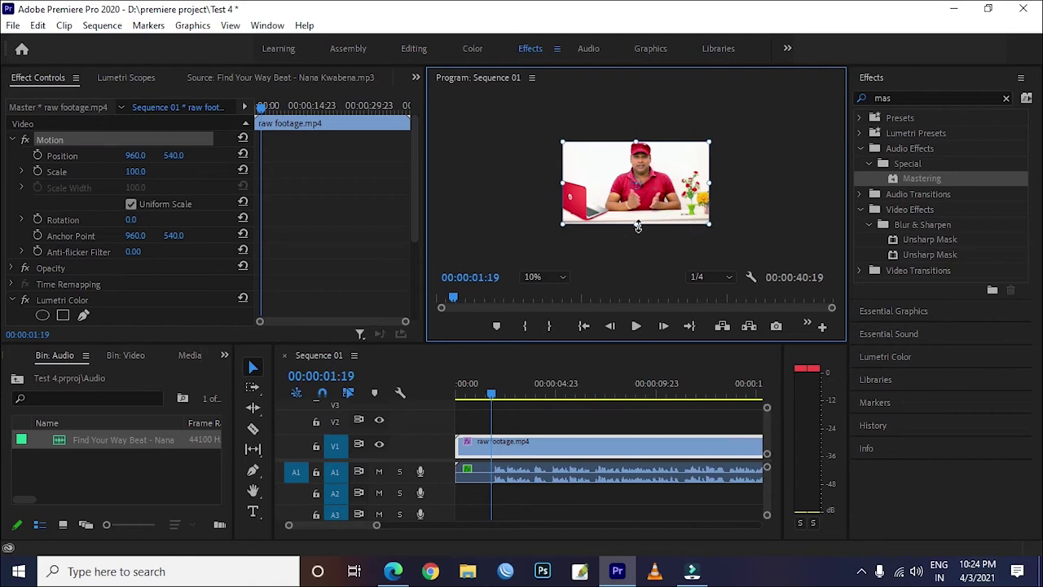
pyautogui.moveTo(633, 224); pyautogui.dragTo(635, 228)
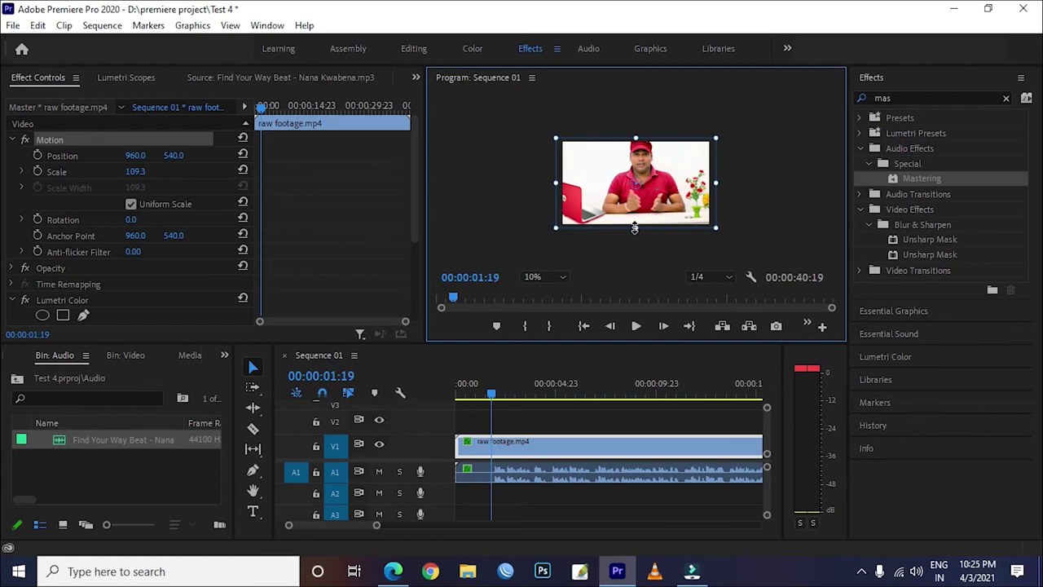
pyautogui.click(37, 25)
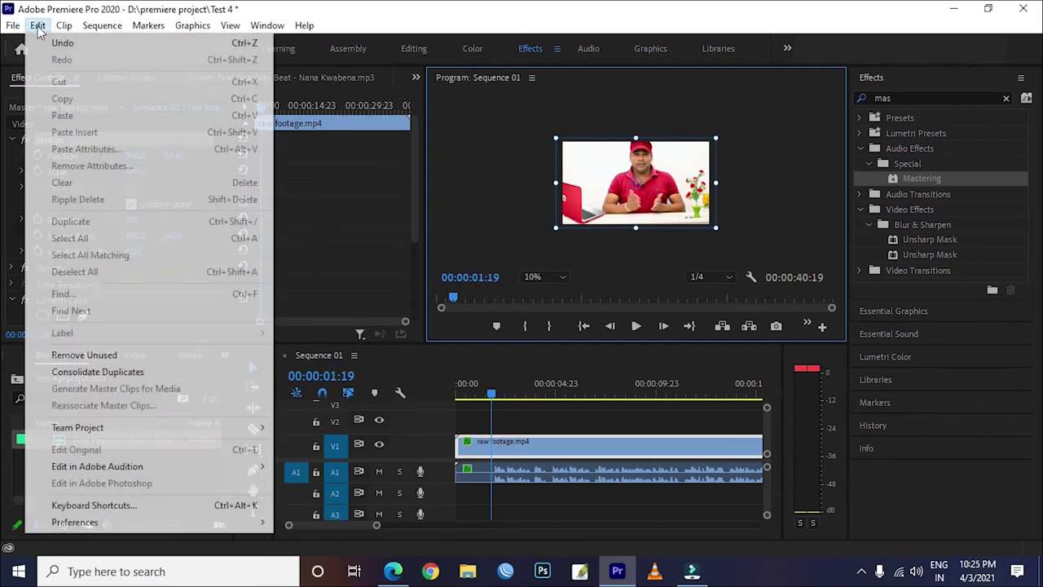
pyautogui.click(49, 44)
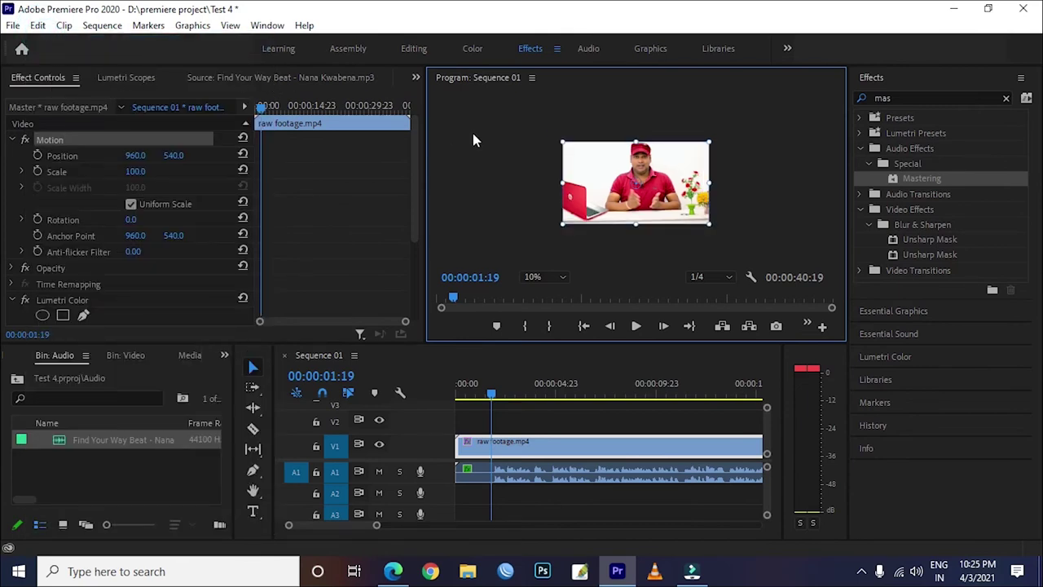
pyautogui.click(515, 200)
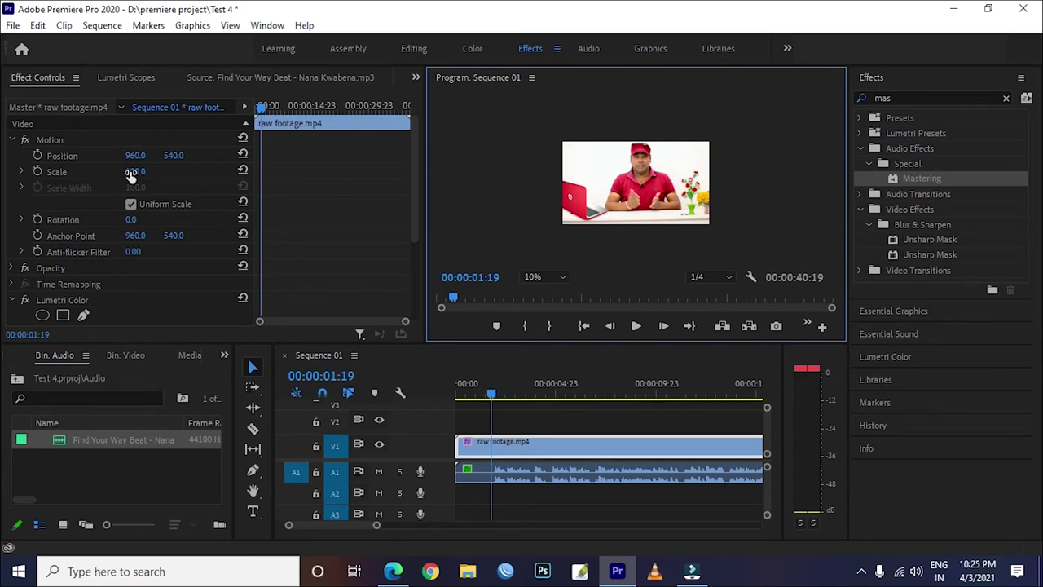
# Set the clip's Motion Scale to 108 and Position Y to 582, then play to review
pyautogui.moveTo(154, 174); pyautogui.dragTo(165, 174)
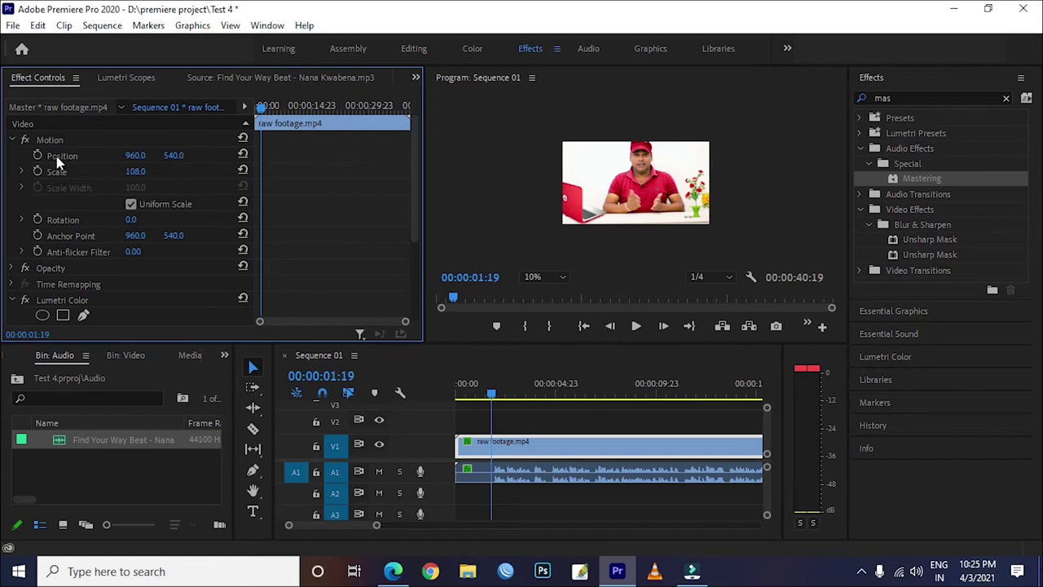
pyautogui.click(194, 154)
pyautogui.moveTo(194, 153); pyautogui.dragTo(217, 154)
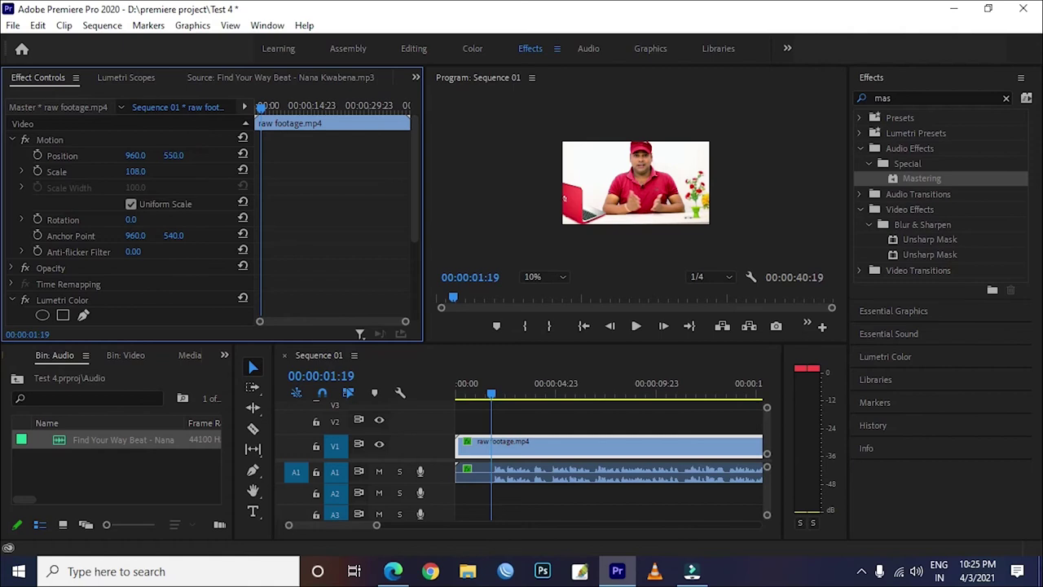
pyautogui.moveTo(218, 154); pyautogui.dragTo(228, 154)
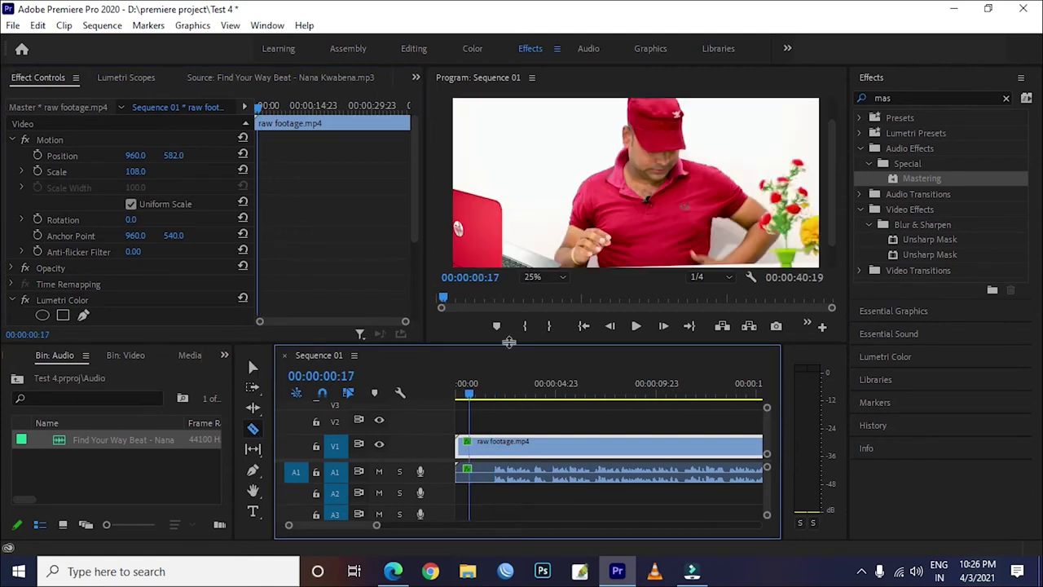
pyautogui.click(636, 330)
pyautogui.click(635, 325)
pyautogui.click(461, 385)
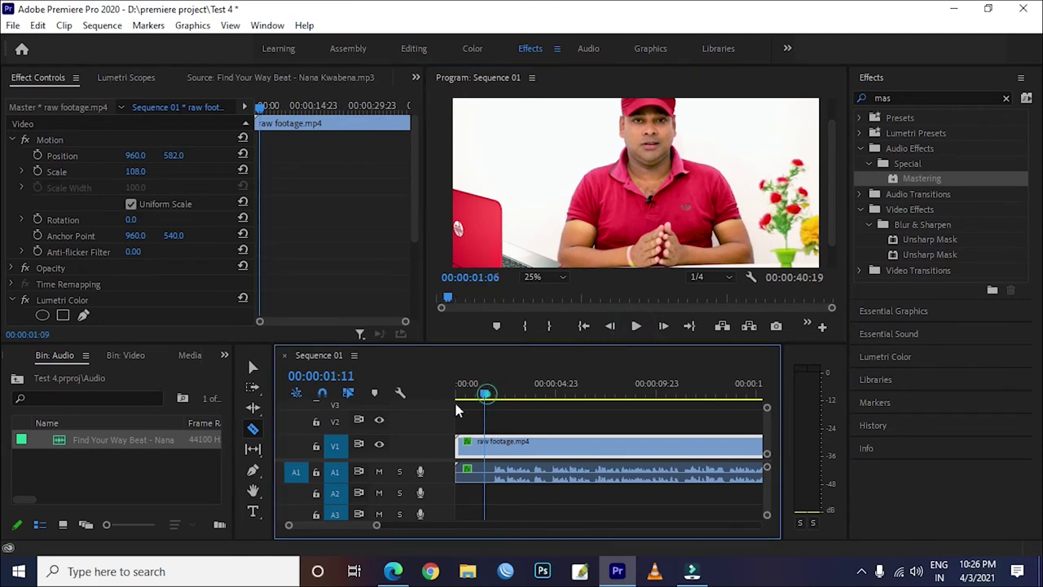
pyautogui.click(630, 330)
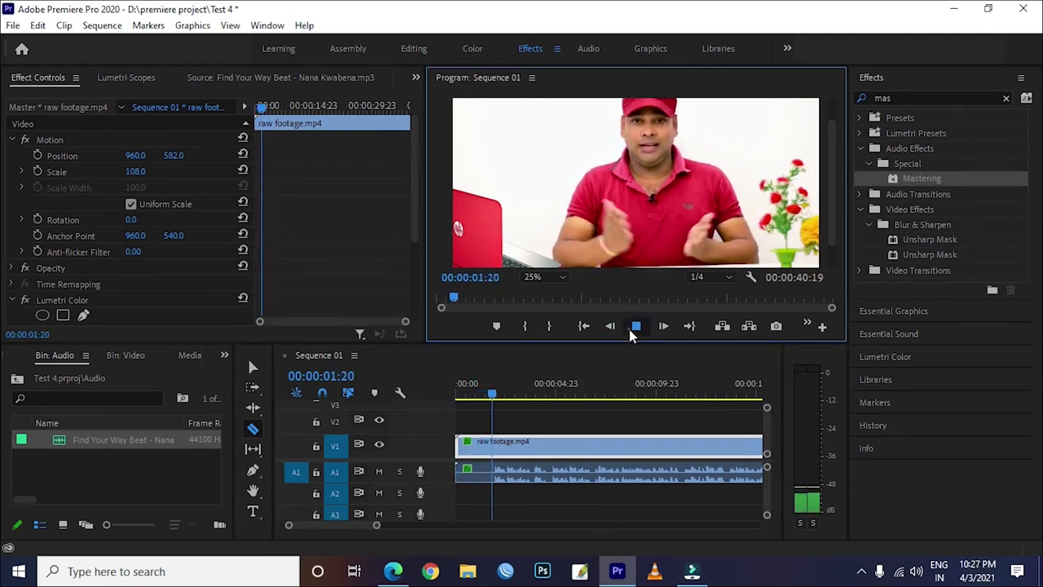
pyautogui.click(628, 329)
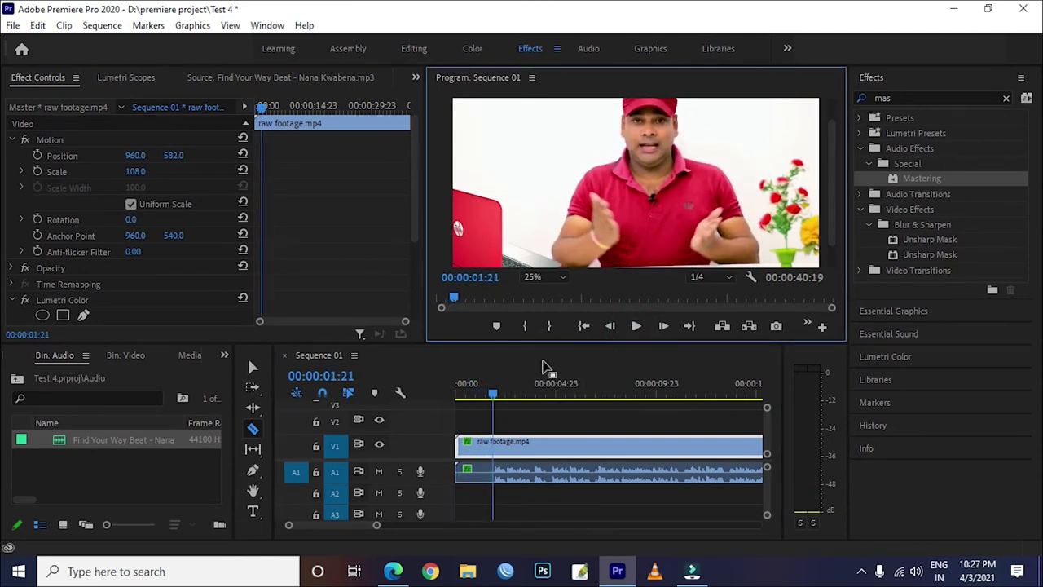
pyautogui.click(488, 396)
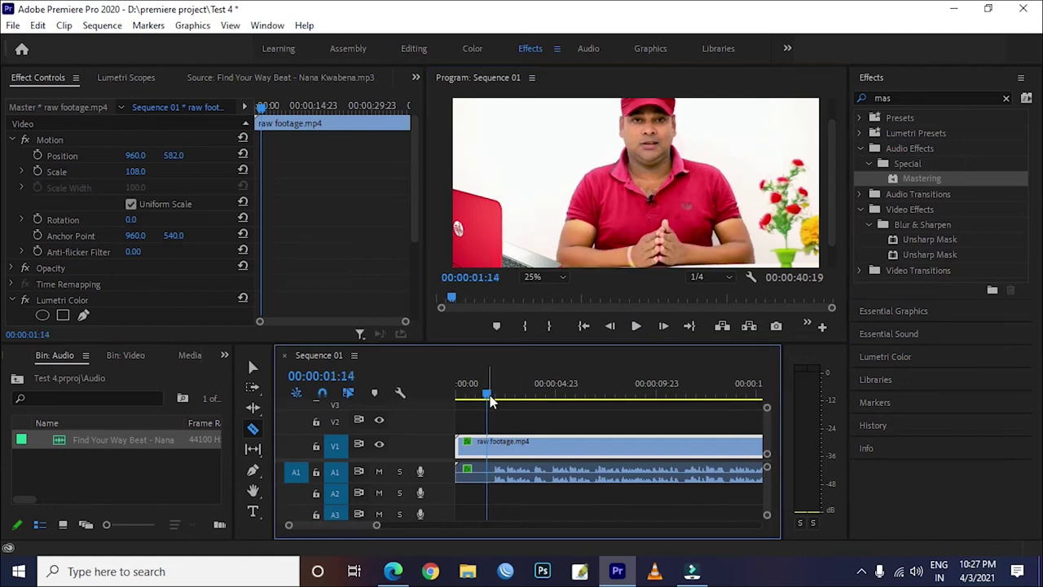
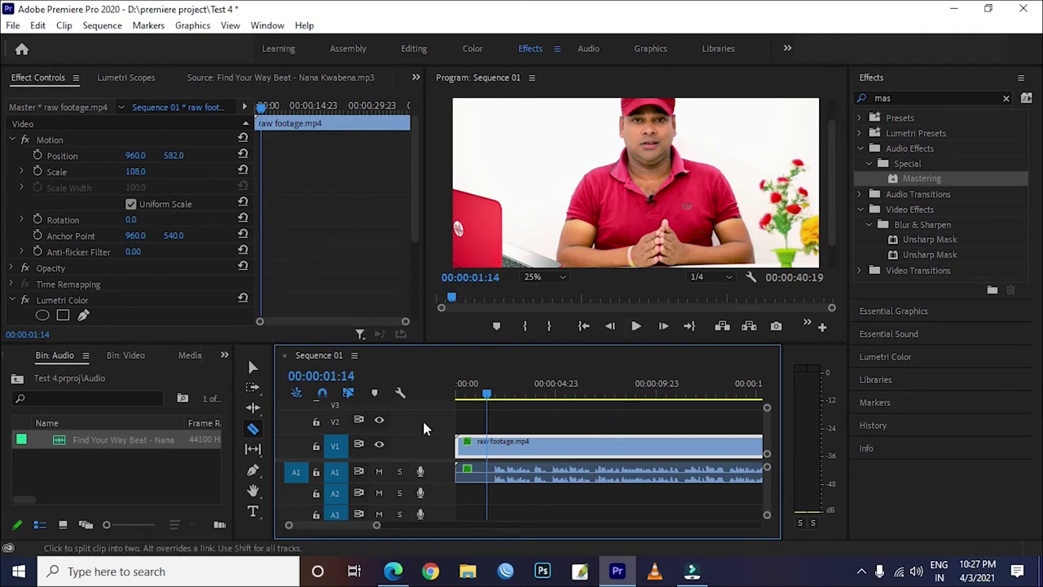
# Link the raw footage's video and audio clips together
pyautogui.click(252, 367)
pyautogui.moveTo(582, 419); pyautogui.dragTo(584, 512)
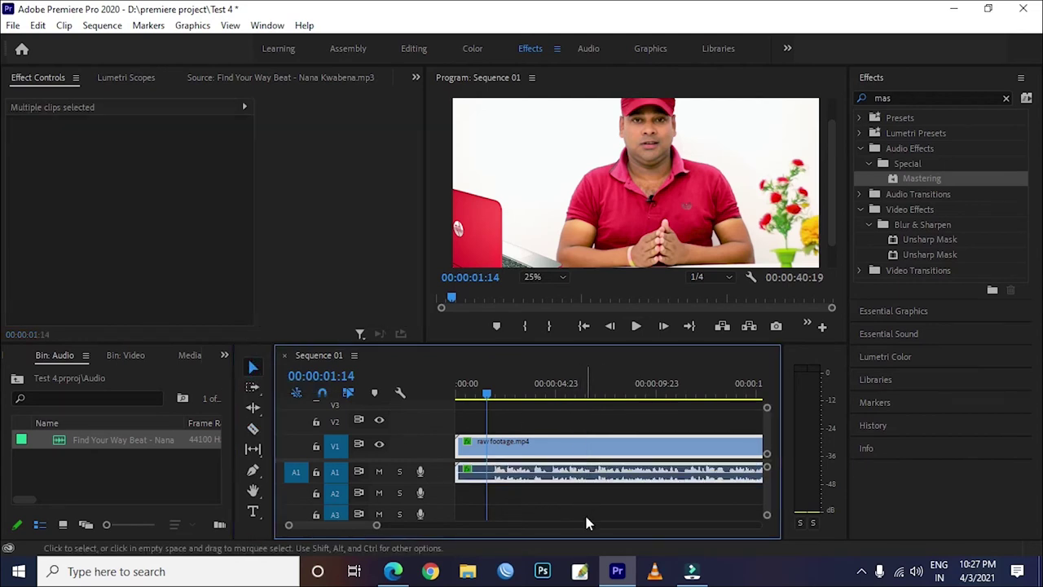
pyautogui.rightClick(579, 453)
pyautogui.click(612, 269)
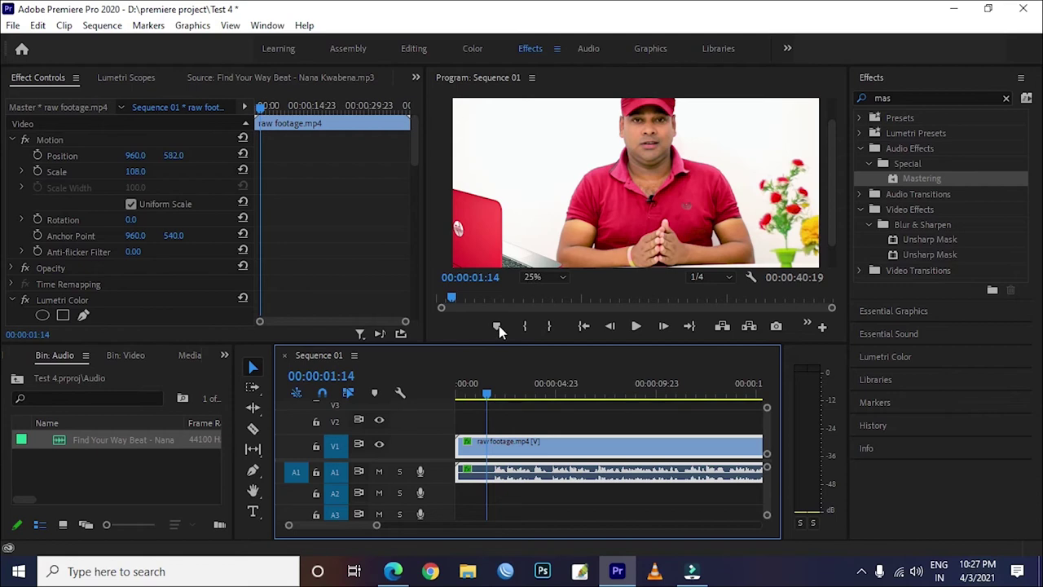
# Razor-cut the linked clips at 00:00:01:19
pyautogui.moveTo(486, 394); pyautogui.dragTo(453, 412)
pyautogui.click(253, 428)
pyautogui.click(637, 326)
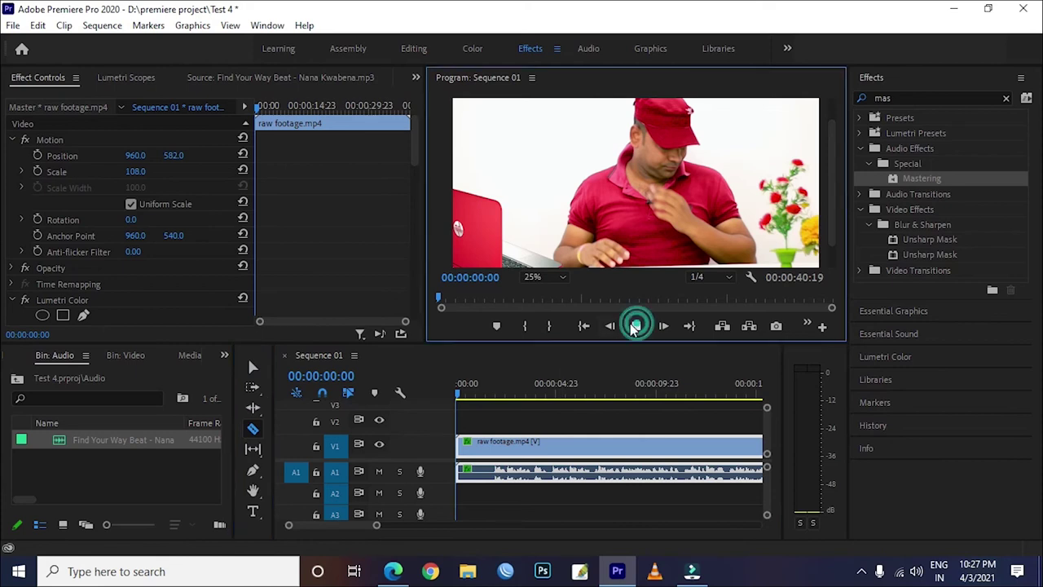
pyautogui.click(634, 326)
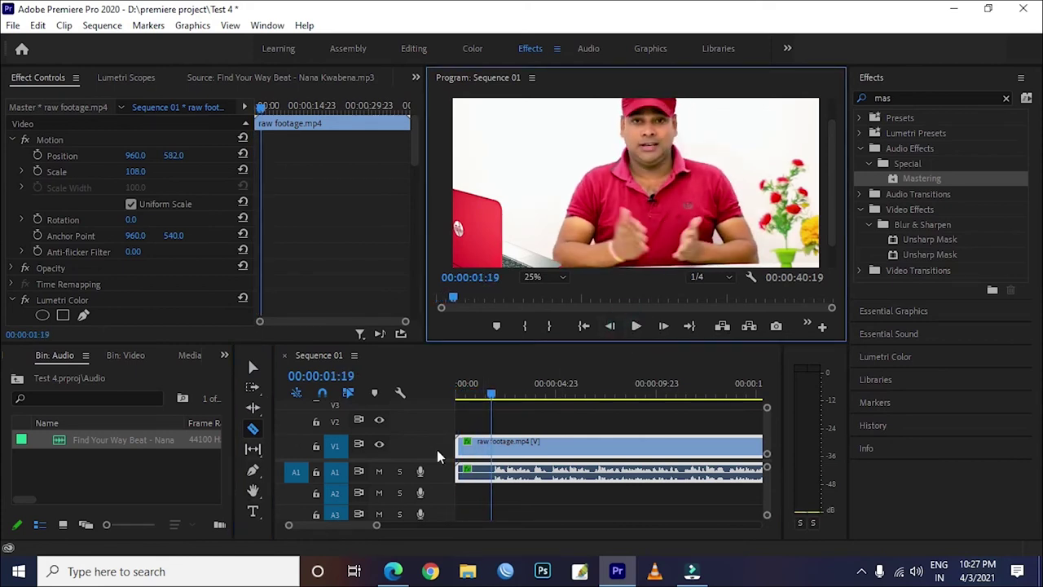
pyautogui.click(493, 452)
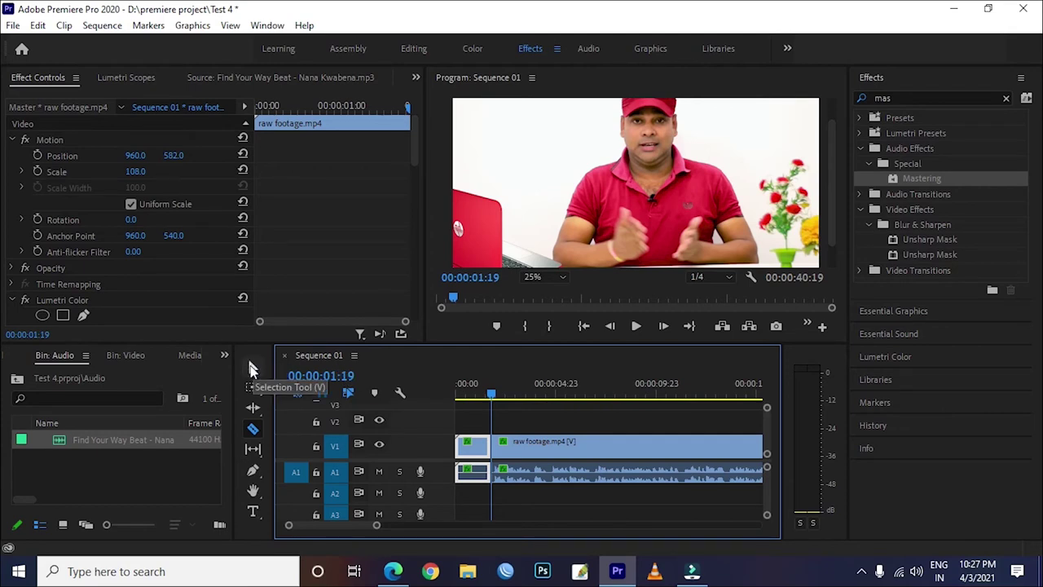
# Delete the short opening piece and ripple-delete the gap so footage starts at 00:00:00:00
pyautogui.click(250, 366)
pyautogui.click(480, 450)
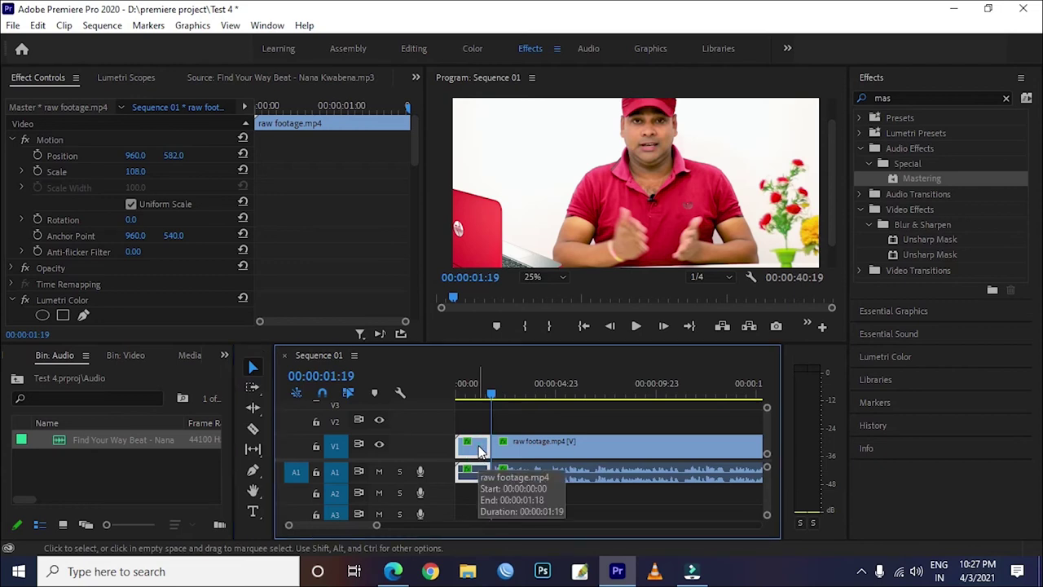
pyautogui.press('Delete')
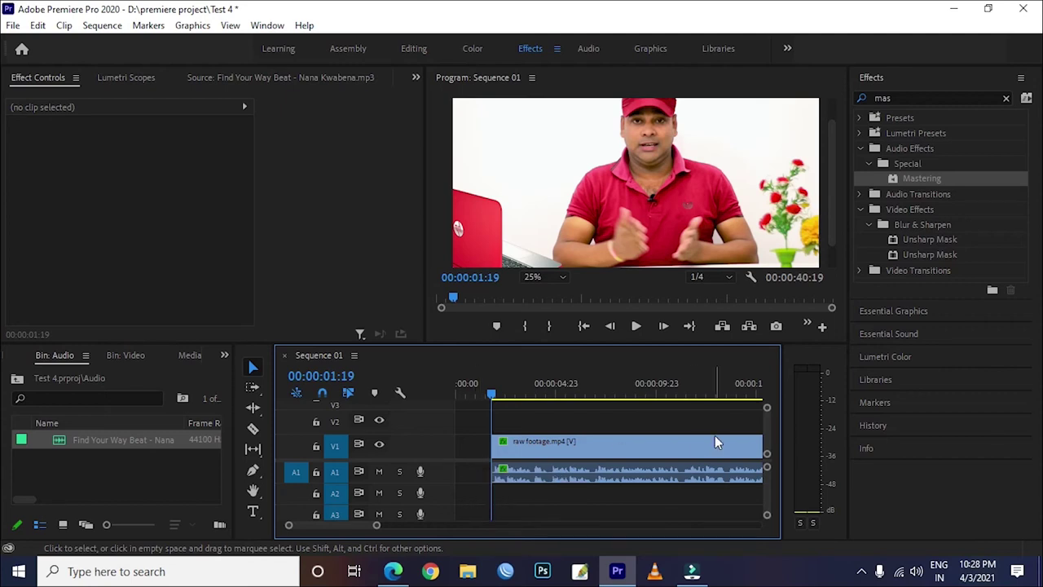
pyautogui.rightClick(472, 453)
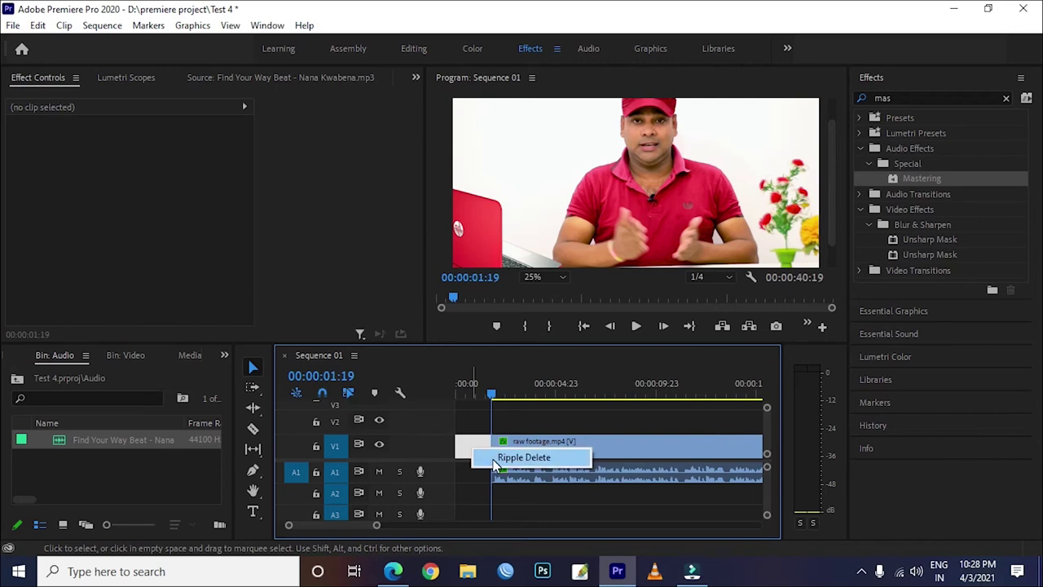
pyautogui.click(523, 457)
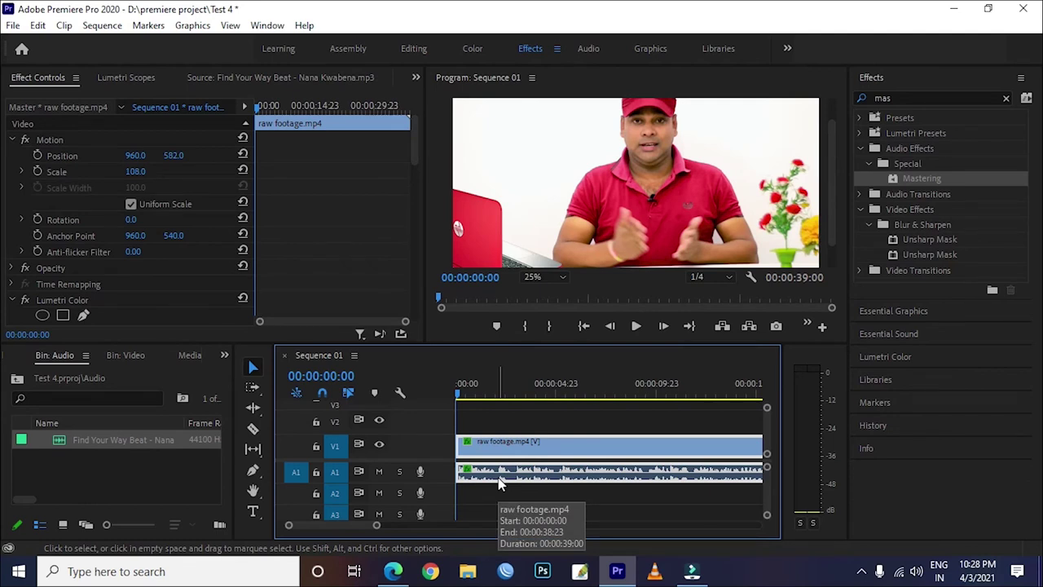
# Play back the trimmed opening from the start of the sequence
pyautogui.click(636, 326)
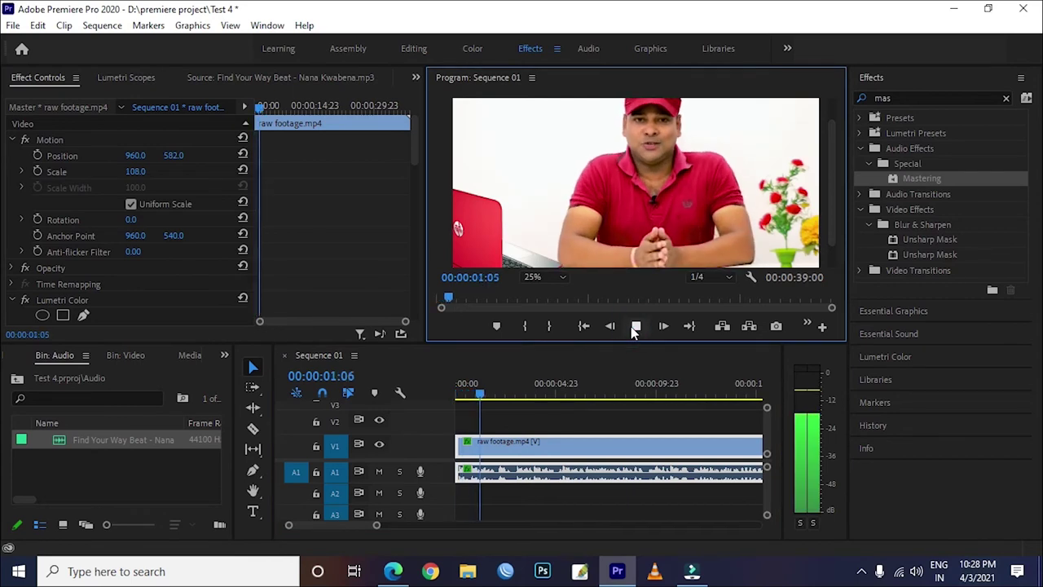
pyautogui.click(635, 326)
pyautogui.moveTo(490, 396); pyautogui.dragTo(446, 407)
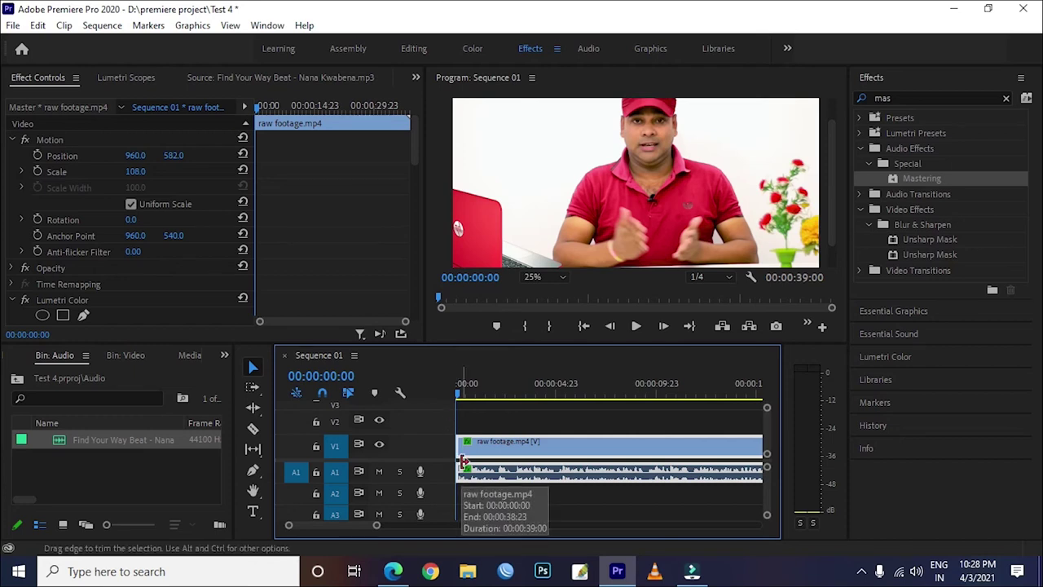
pyautogui.click(635, 326)
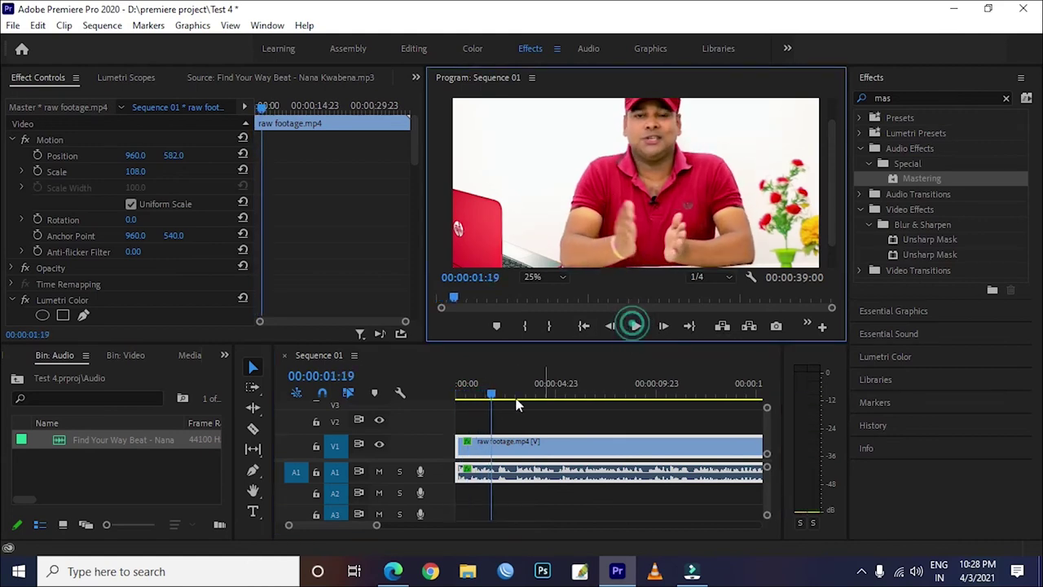
pyautogui.click(458, 384)
# Apply default Cross Dissolve and audio crossfade at the clip's start and preview the fade-in
pyautogui.rightClick(459, 466)
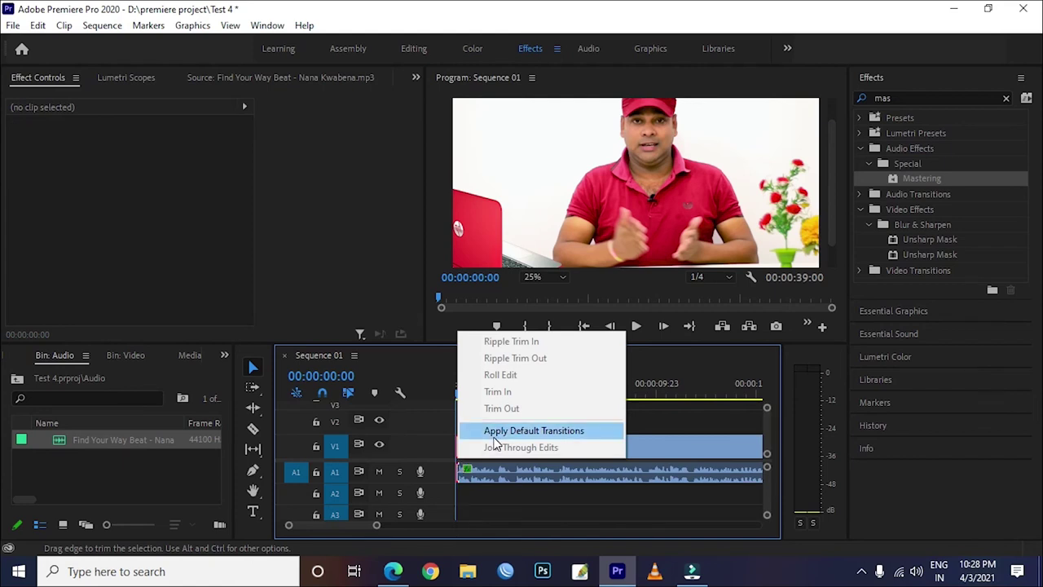
pyautogui.click(532, 432)
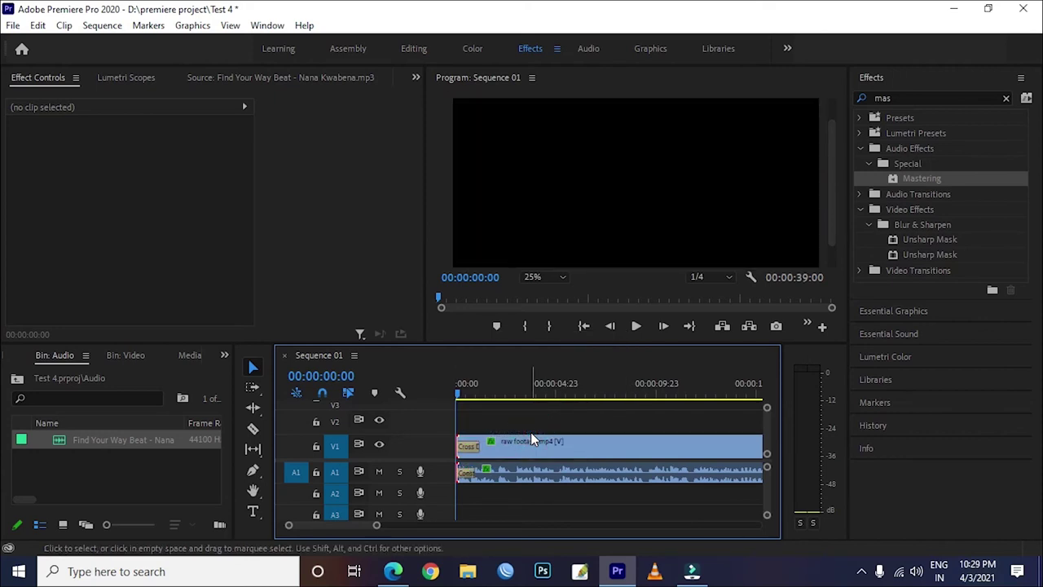
pyautogui.click(634, 328)
pyautogui.click(637, 328)
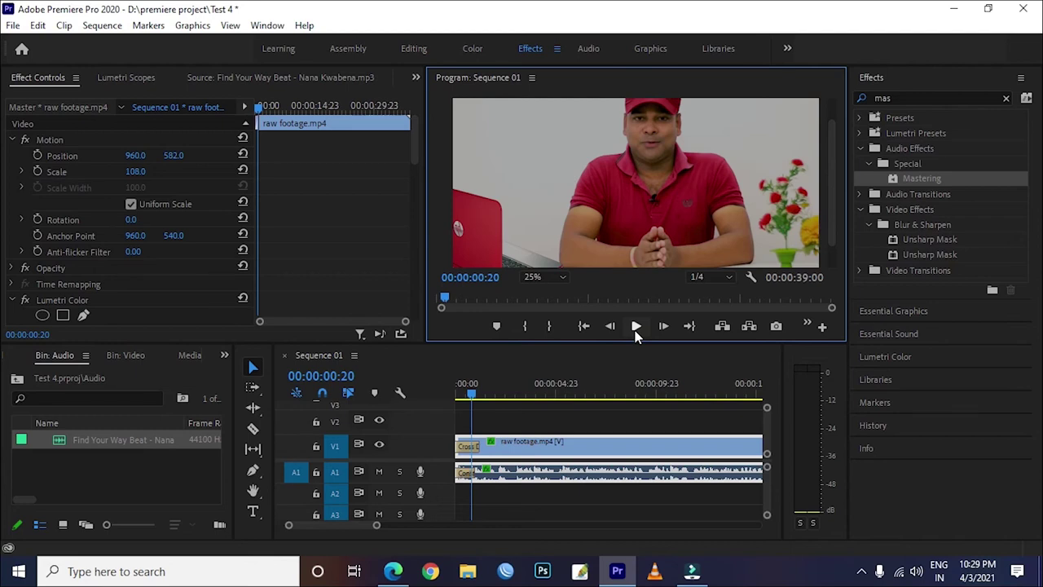
# Play through the footage from 15 seconds and park the playhead at 00:00:20:06 with the Razor tool ready
pyautogui.moveTo(468, 400); pyautogui.dragTo(452, 400)
pyautogui.click(636, 325)
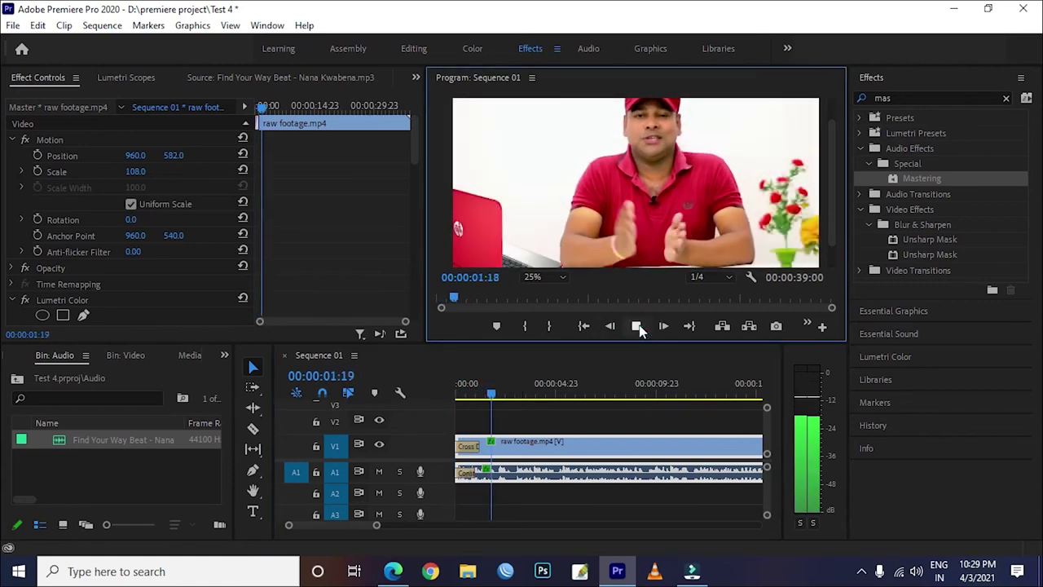
pyautogui.click(636, 326)
pyautogui.moveTo(355, 528); pyautogui.dragTo(359, 534)
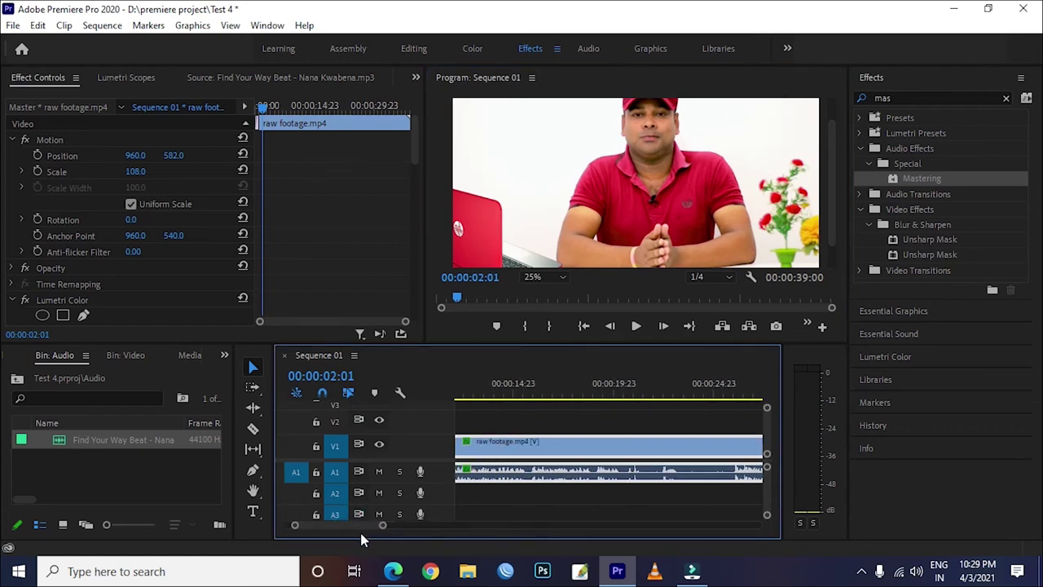
pyautogui.click(639, 388)
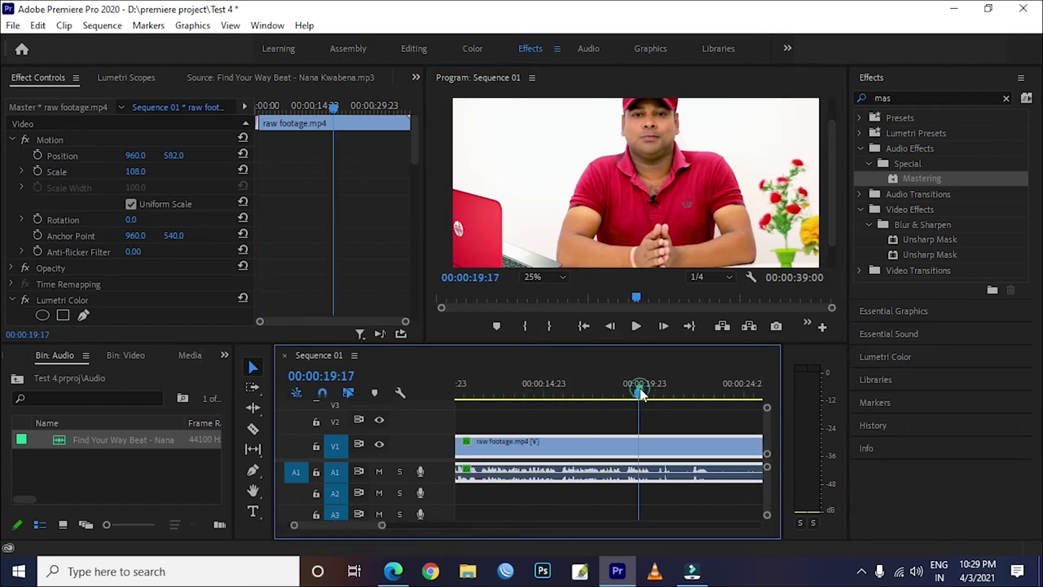
pyautogui.moveTo(641, 389); pyautogui.dragTo(549, 391)
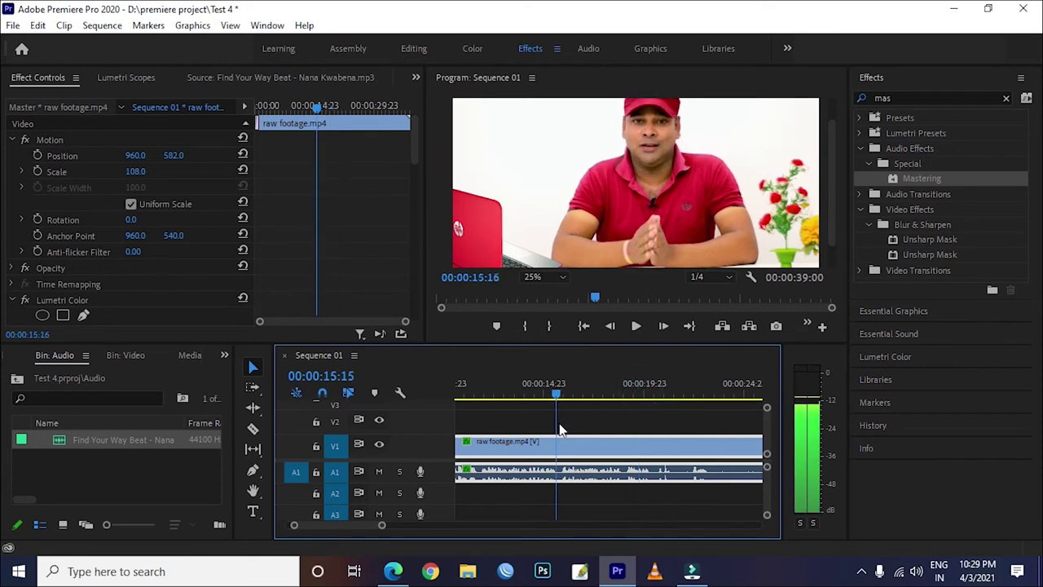
pyautogui.click(636, 326)
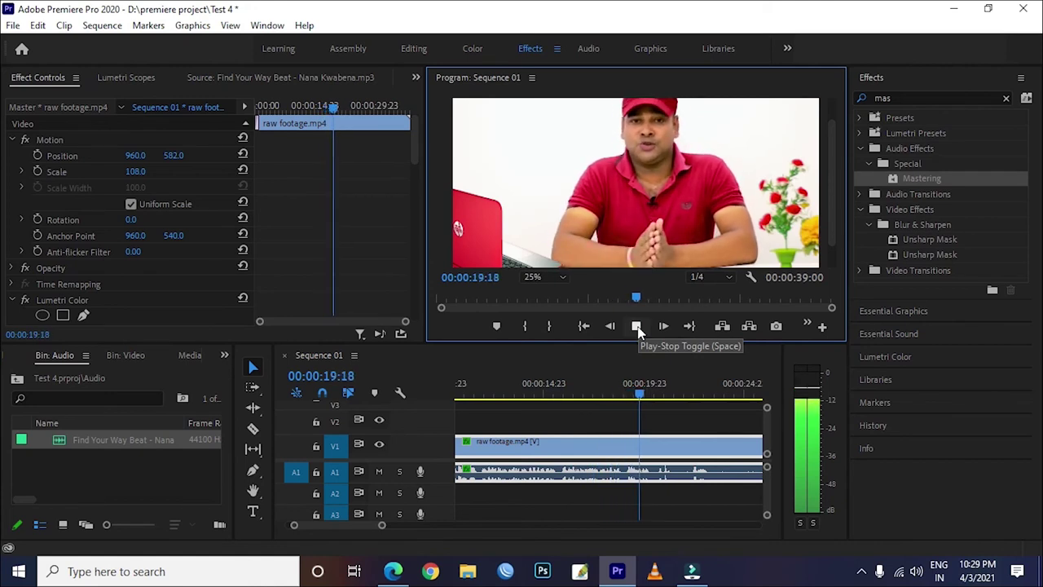
pyautogui.click(637, 326)
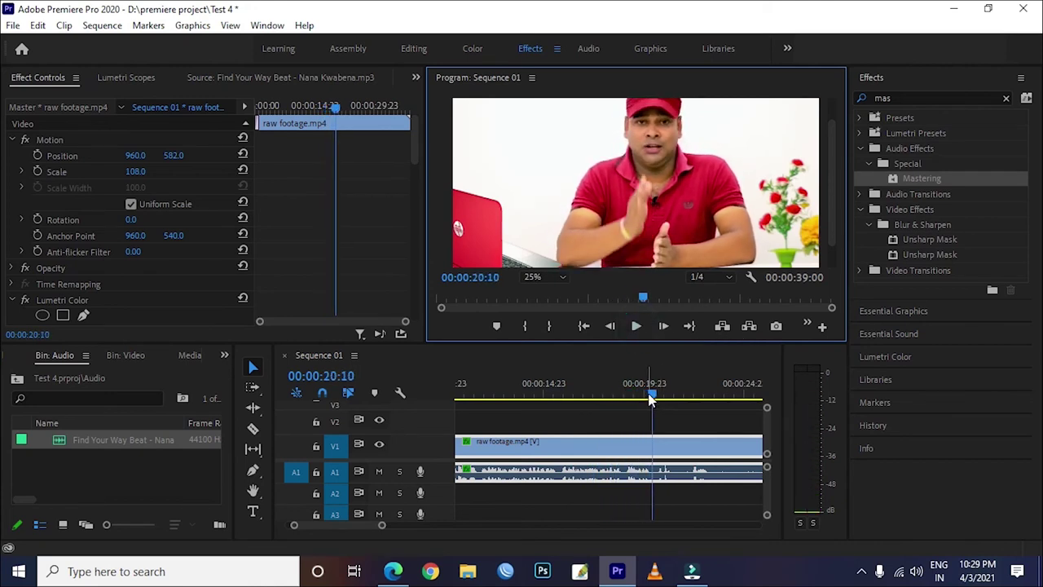
pyautogui.click(650, 397)
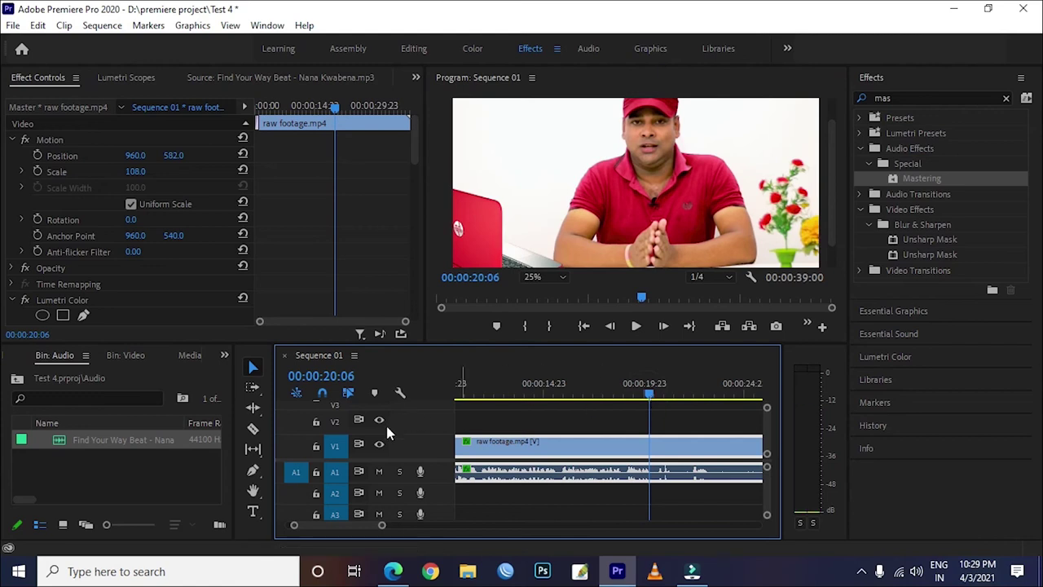
pyautogui.click(253, 432)
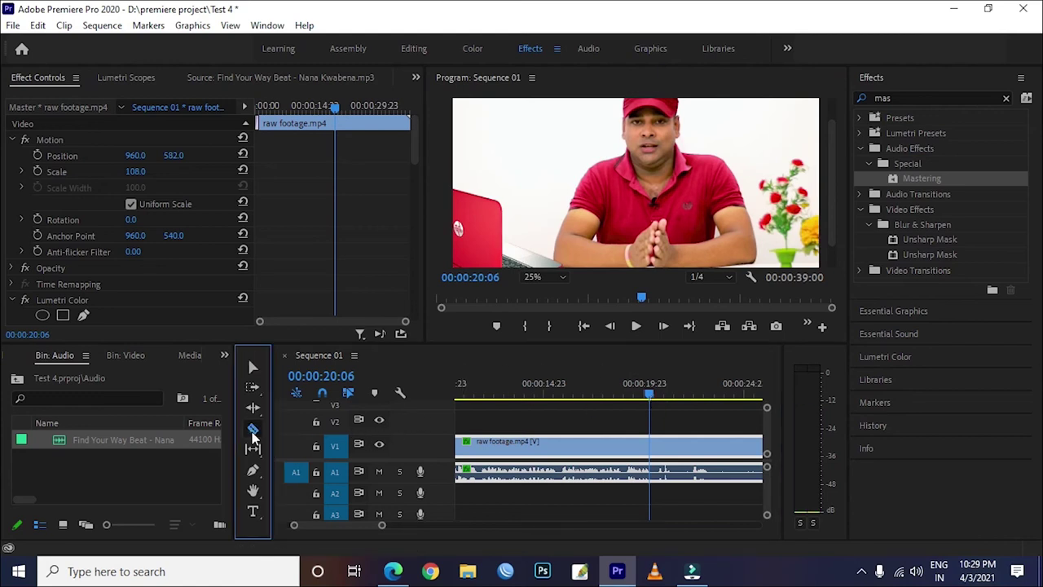
# Split the footage at 00:00:20:06 and again at about 00:00:26:08
pyautogui.click(650, 455)
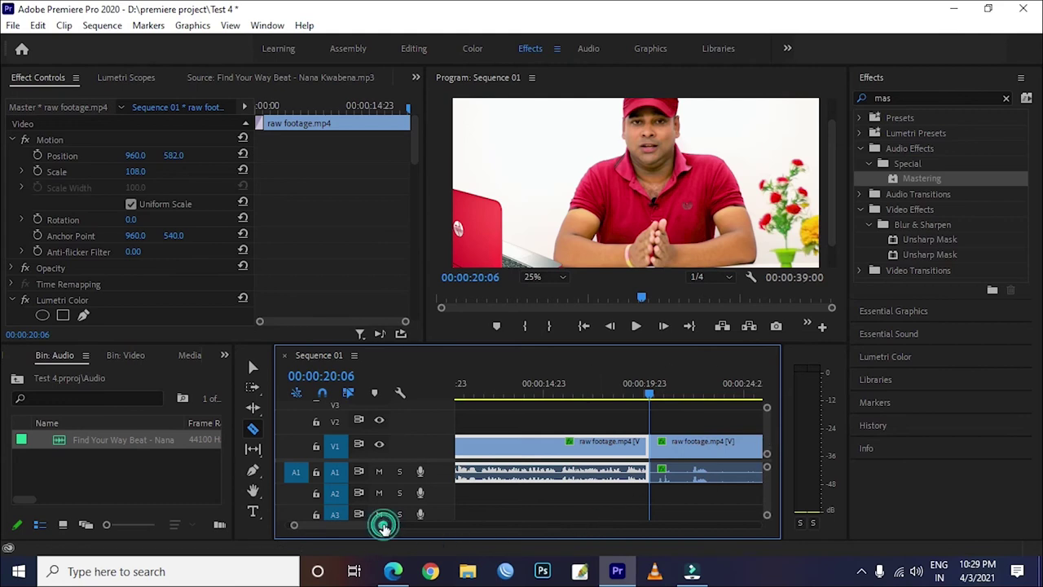
pyautogui.moveTo(383, 525); pyautogui.dragTo(398, 526)
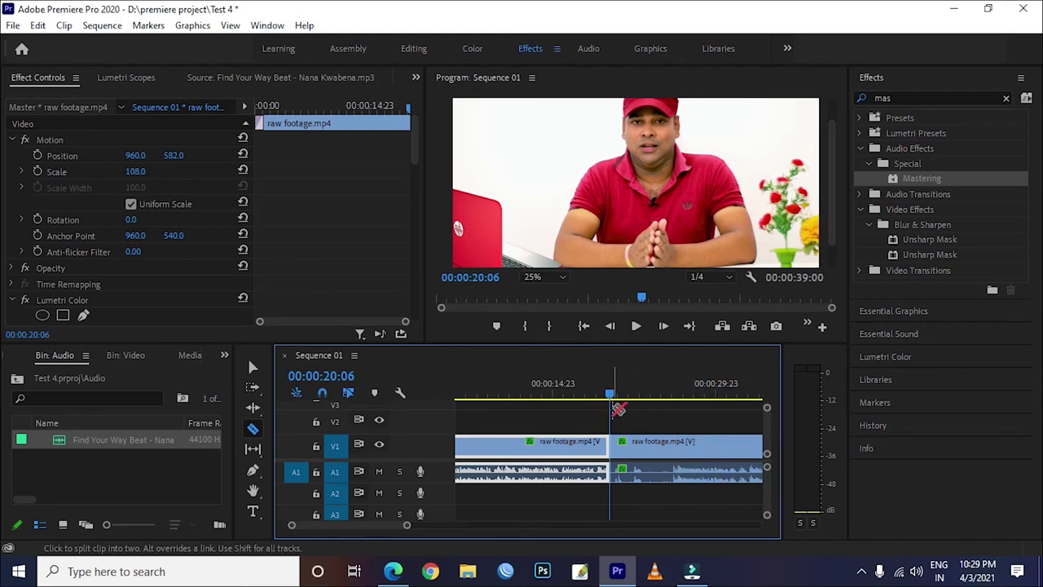
pyautogui.moveTo(609, 399); pyautogui.dragTo(680, 408)
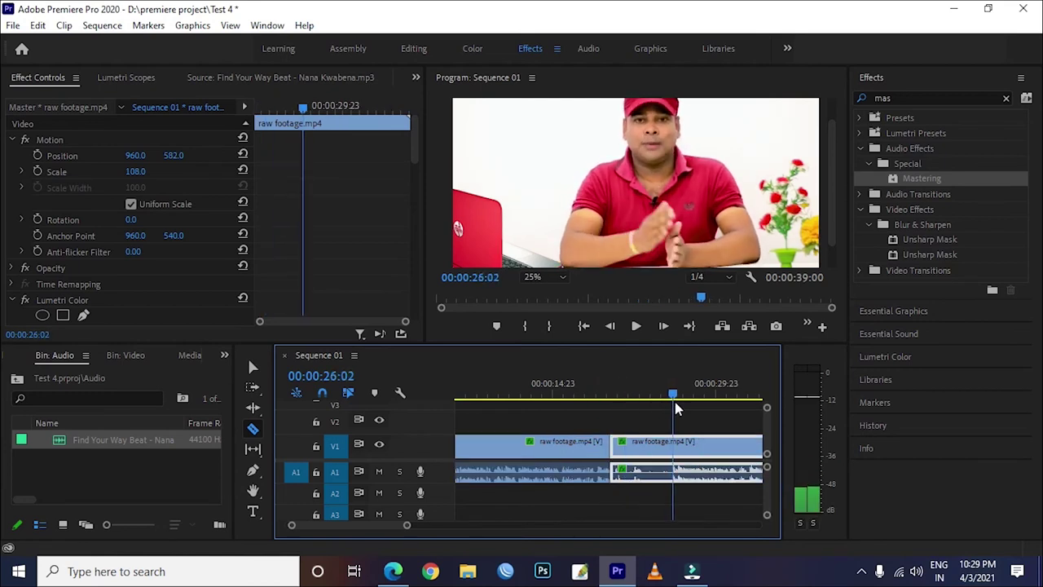
pyautogui.click(678, 456)
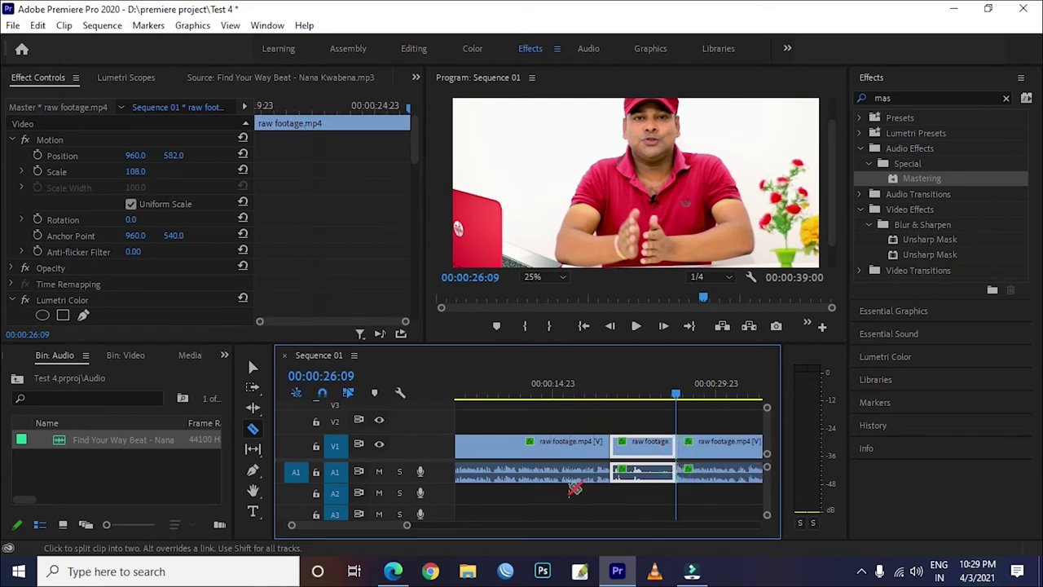
# Delete the 6:03 middle clip and ripple-delete its gap, shortening the sequence to 32:21
pyautogui.click(251, 369)
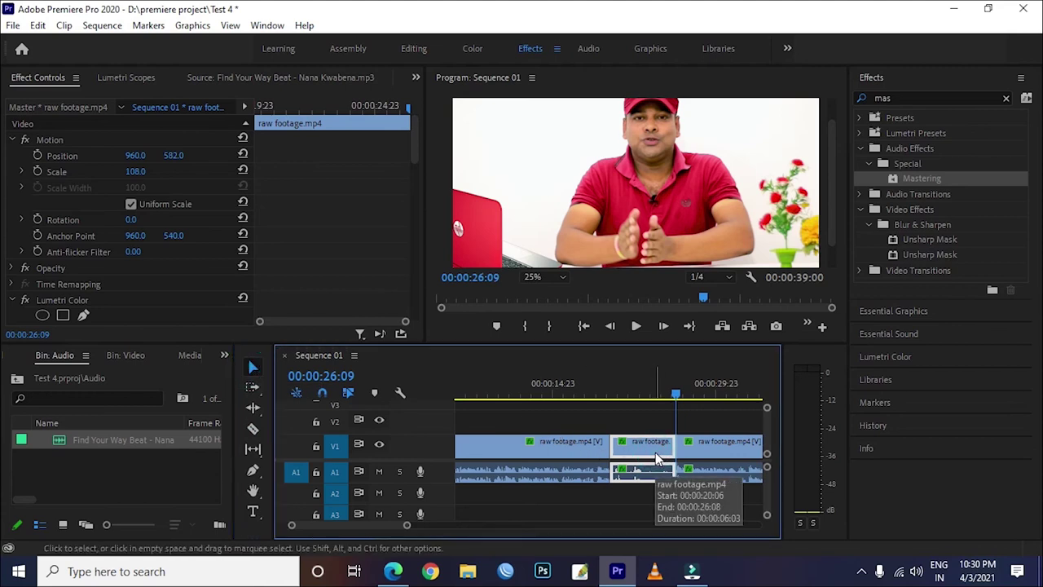
pyautogui.press('Delete')
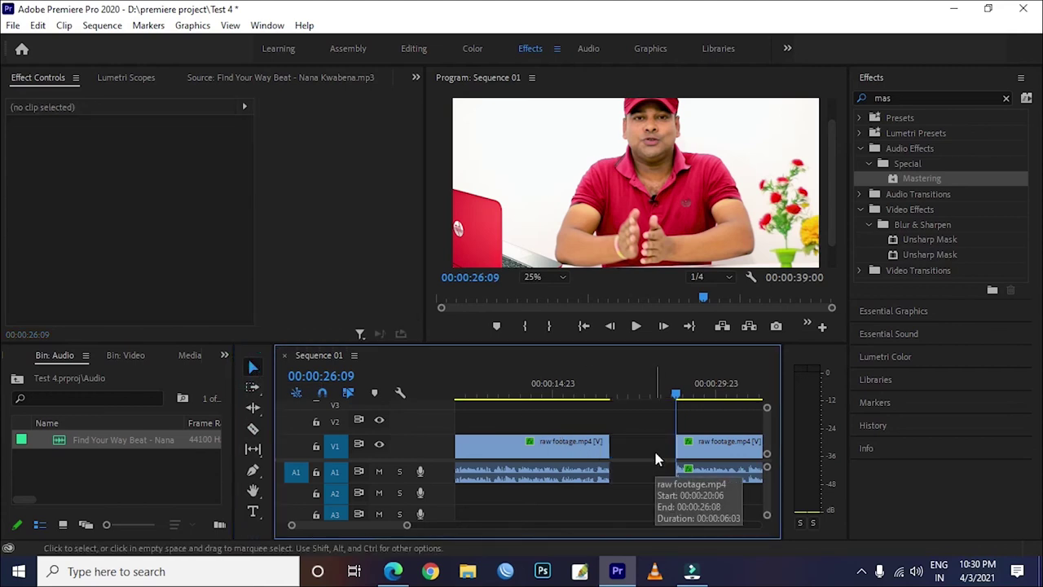
pyautogui.rightClick(648, 452)
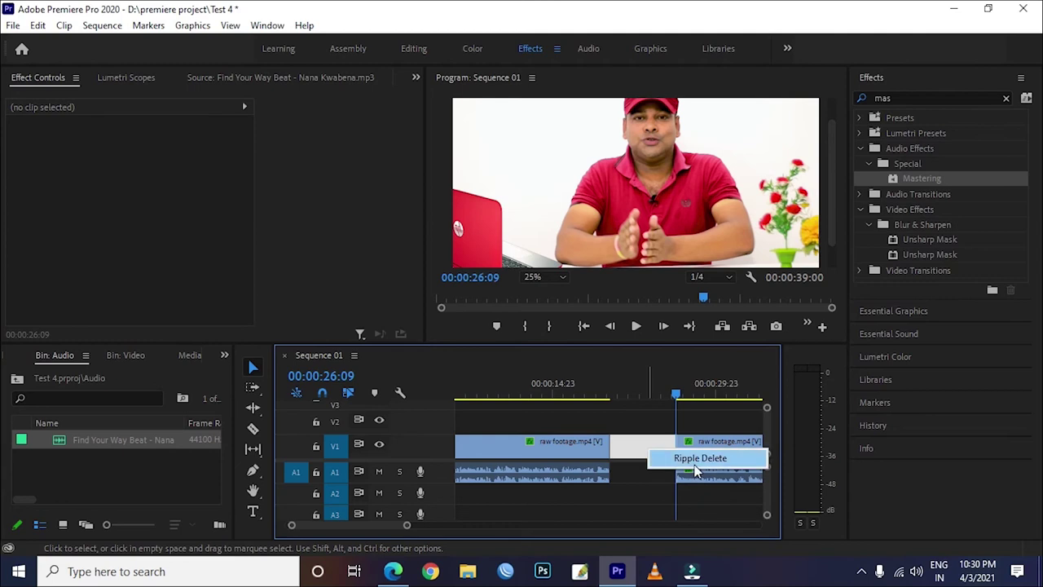
pyautogui.click(695, 461)
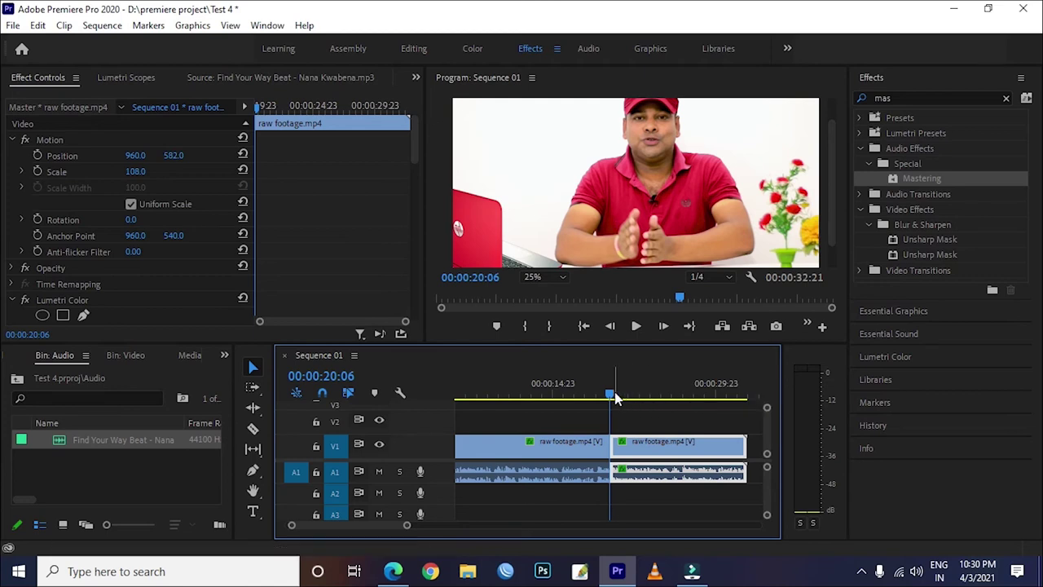
# Scrub back and forth across the 00:00:20:06 join to check the cut has no gap
pyautogui.moveTo(609, 395)
pyautogui.mouseDown()
pyautogui.moveTo(603, 411)
pyautogui.moveTo(742, 418)
pyautogui.mouseUp()
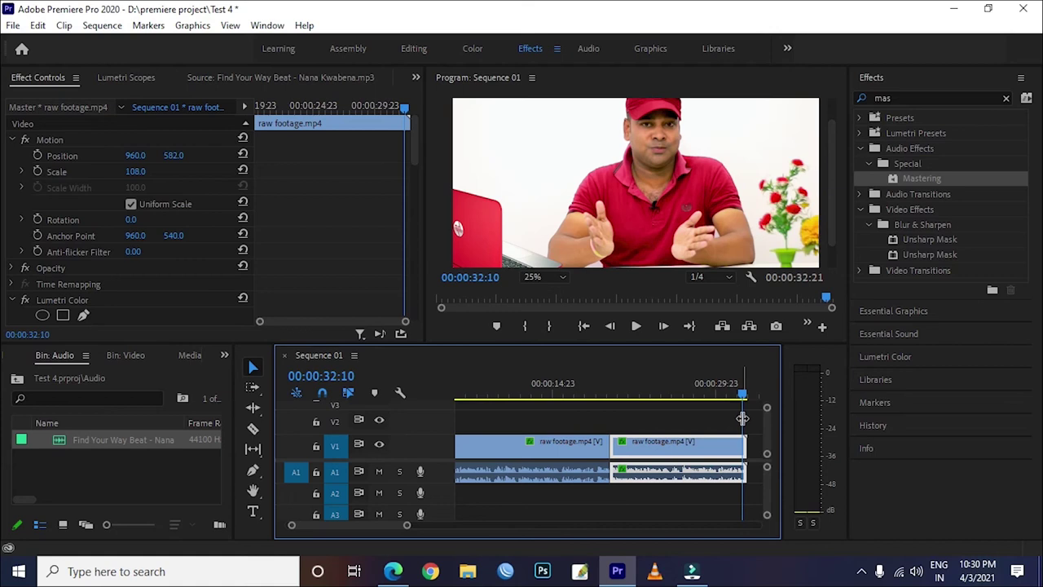
pyautogui.moveTo(743, 418); pyautogui.dragTo(656, 418)
pyautogui.moveTo(405, 530)
pyautogui.mouseDown()
pyautogui.moveTo(436, 529)
pyautogui.moveTo(423, 529)
pyautogui.mouseUp()
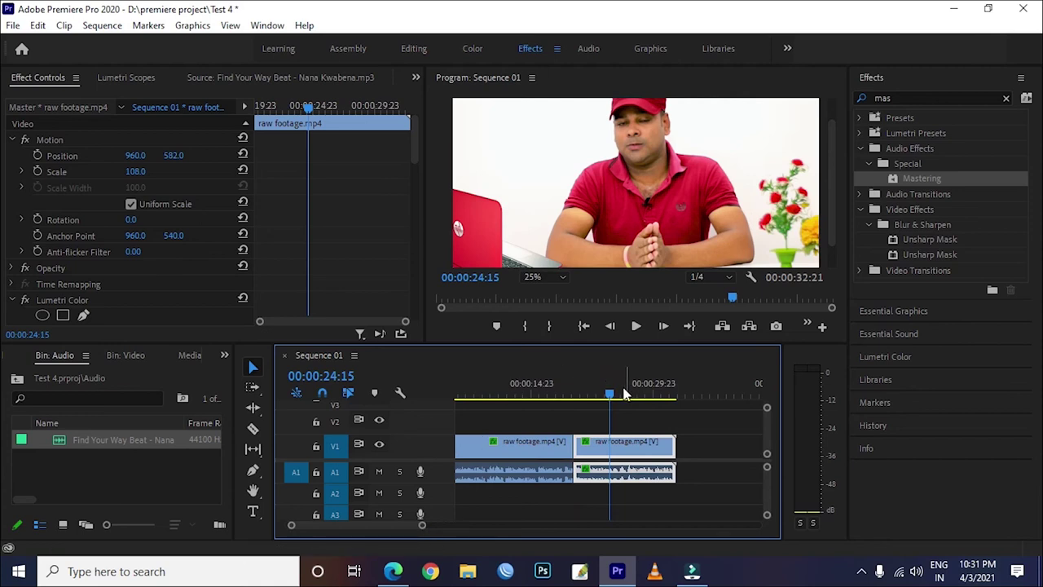
pyautogui.click(670, 394)
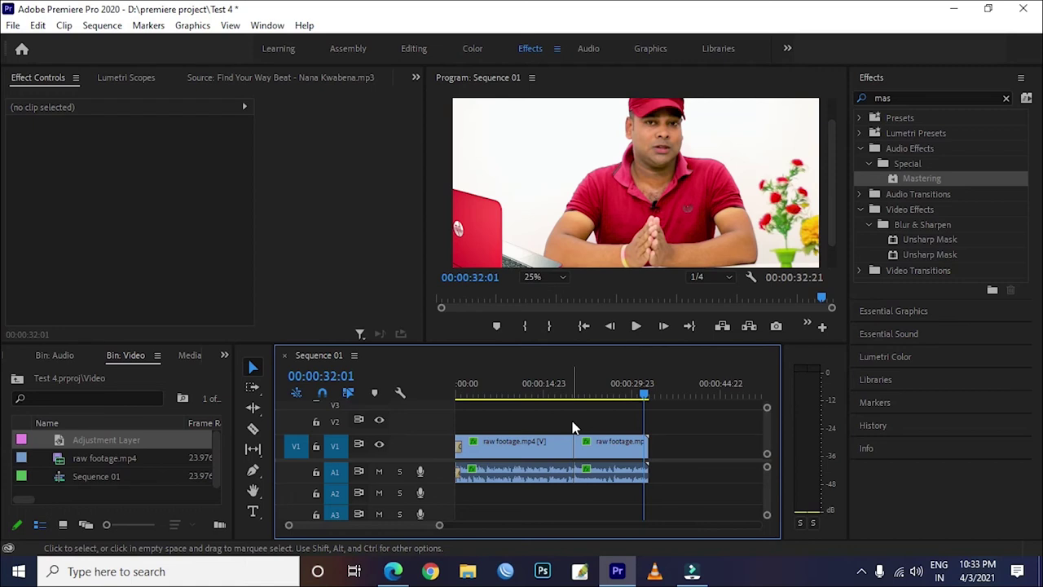
# Set the Program Monitor zoom to 10% with the playhead at 00:00:04:13
pyautogui.click(542, 440)
pyautogui.click(483, 395)
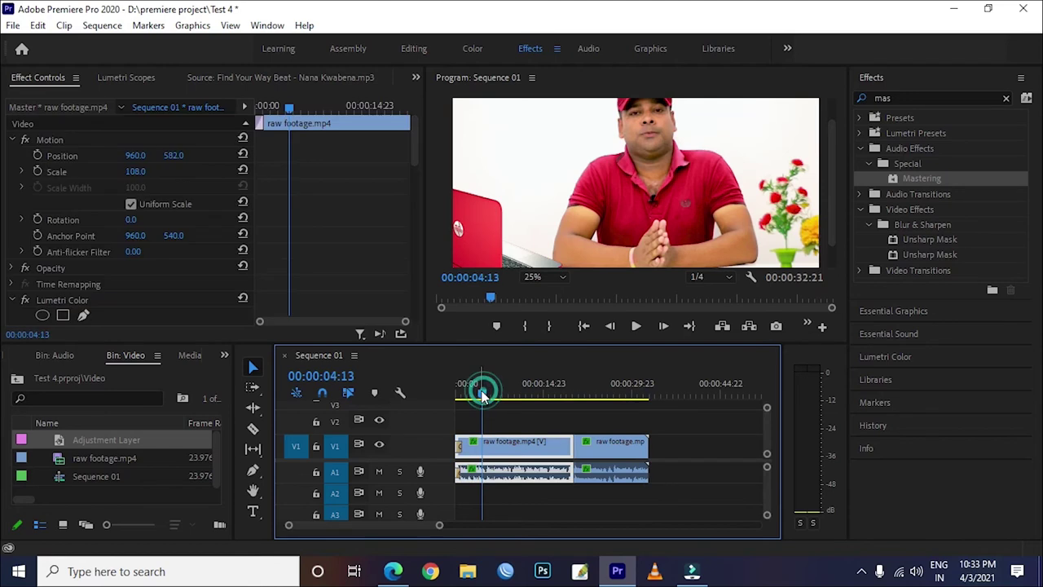
pyautogui.click(831, 209)
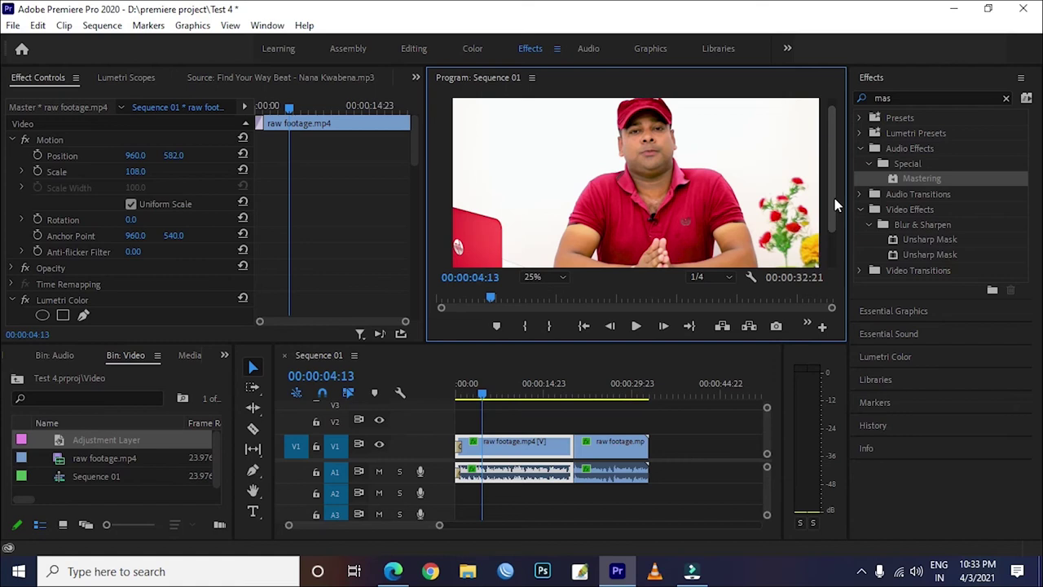
pyautogui.click(547, 277)
pyautogui.click(545, 311)
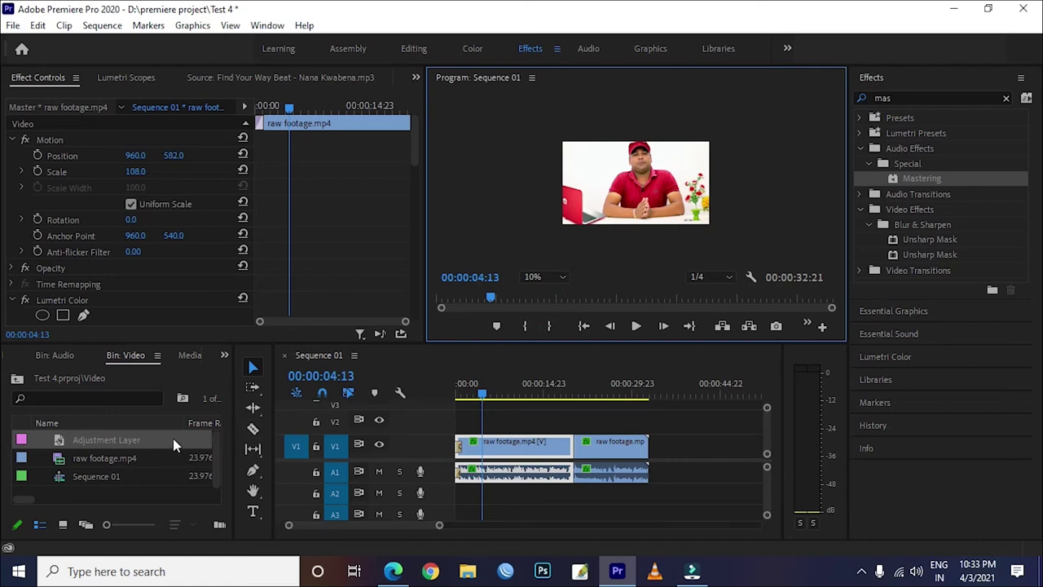
# Razor-split the opening V1 clip at 00:00:04:13 and scrub the new section
pyautogui.click(253, 427)
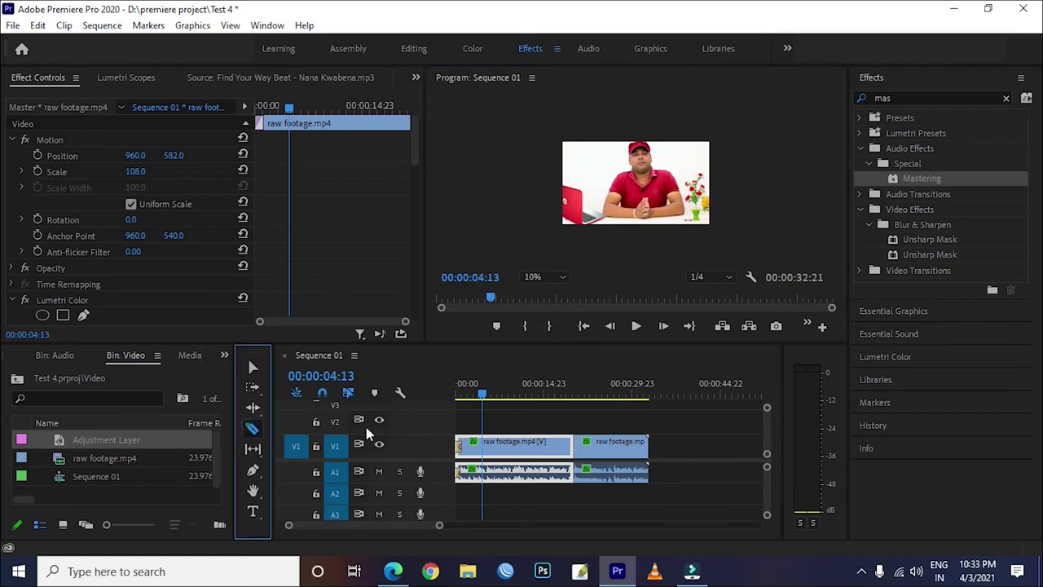
pyautogui.click(487, 450)
pyautogui.moveTo(484, 395); pyautogui.dragTo(511, 403)
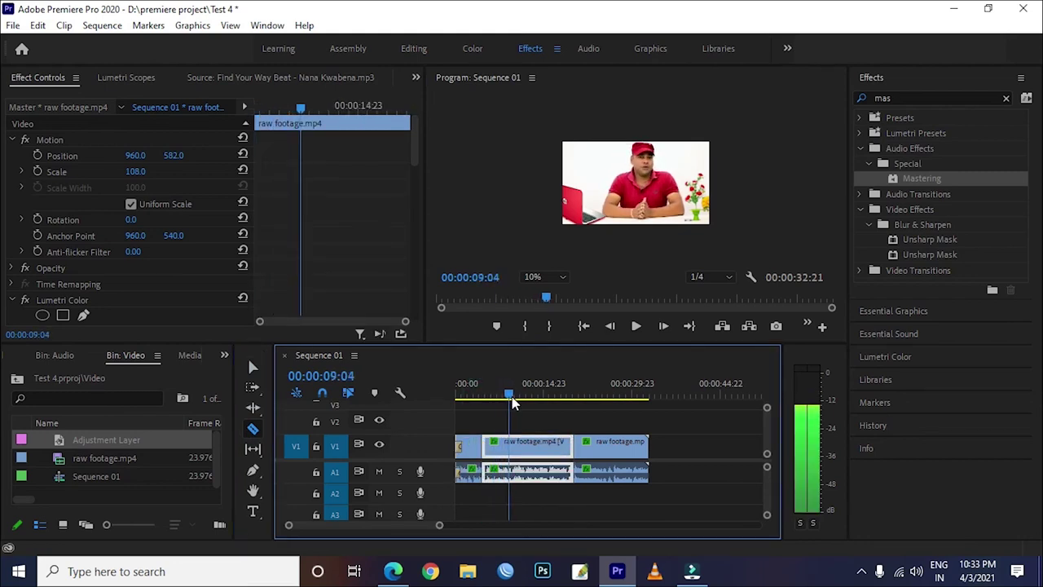
pyautogui.moveTo(511, 402); pyautogui.dragTo(481, 404)
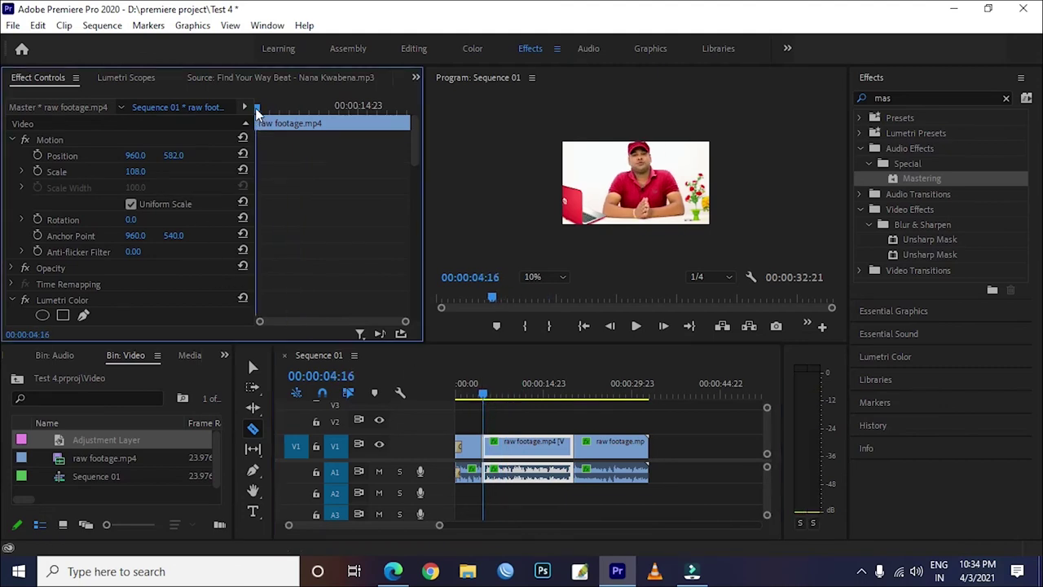
# At 00:00:11:13, set Scale 133 and Position Y 704 and keyframe both
pyautogui.moveTo(255, 108); pyautogui.dragTo(325, 119)
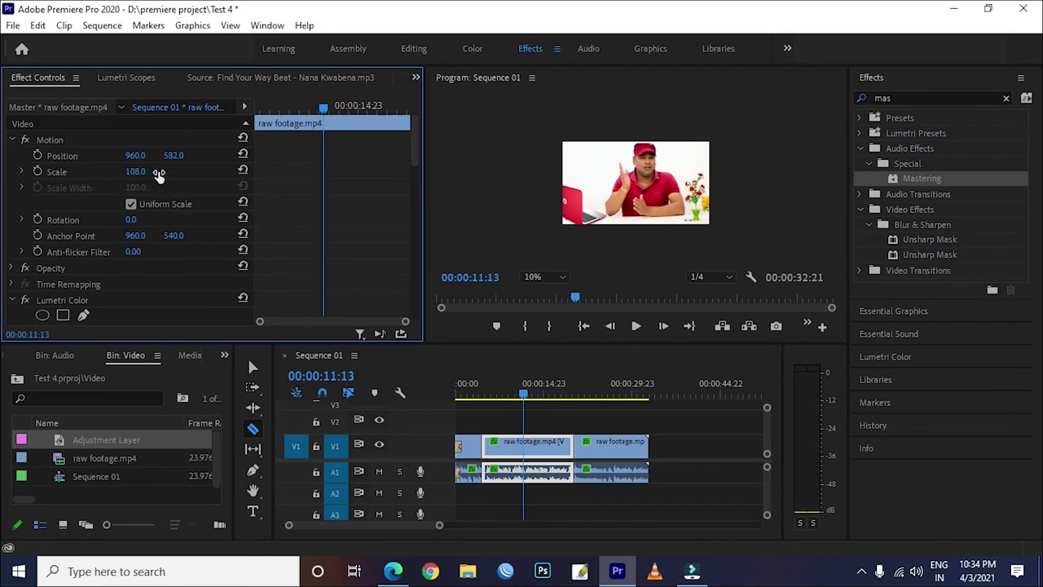
pyautogui.moveTo(155, 174); pyautogui.dragTo(179, 173)
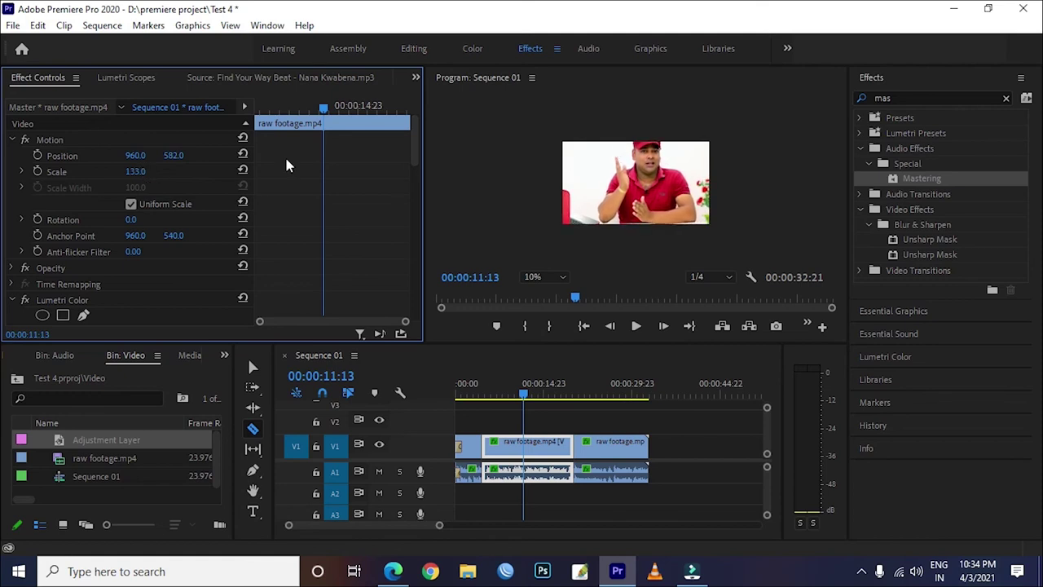
pyautogui.moveTo(173, 155); pyautogui.dragTo(258, 155)
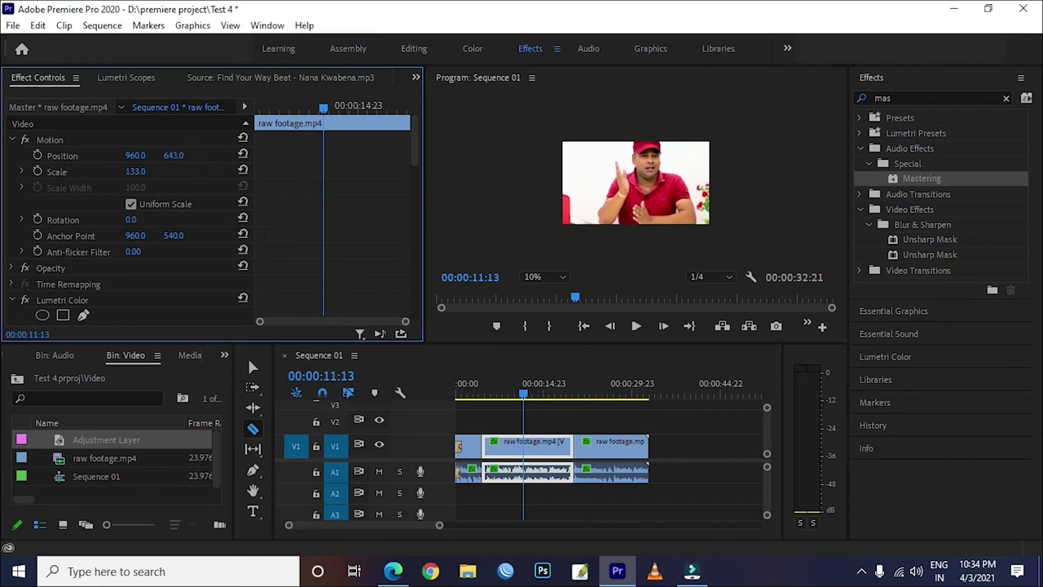
pyautogui.moveTo(173, 155); pyautogui.dragTo(189, 155)
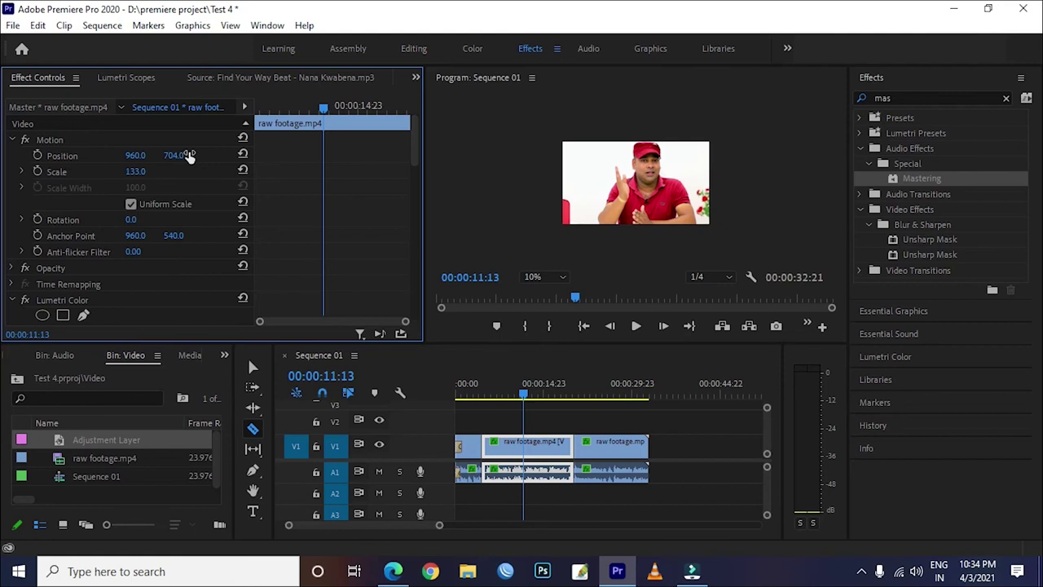
pyautogui.click(36, 156)
pyautogui.click(36, 171)
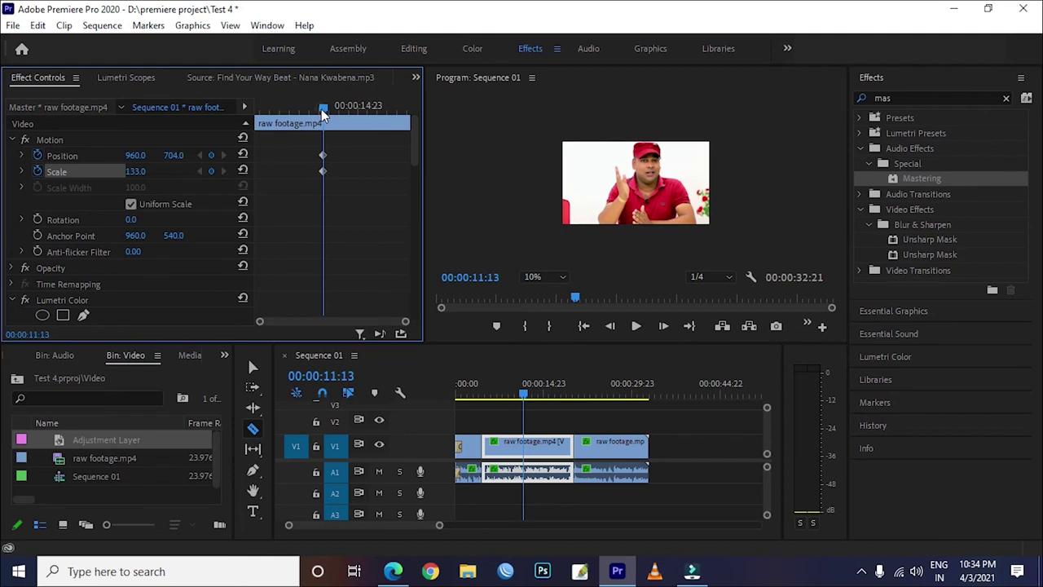
# Reset Position and Scale at 00:00:04:13 and play back the punch-in zoom
pyautogui.moveTo(324, 114); pyautogui.dragTo(255, 110)
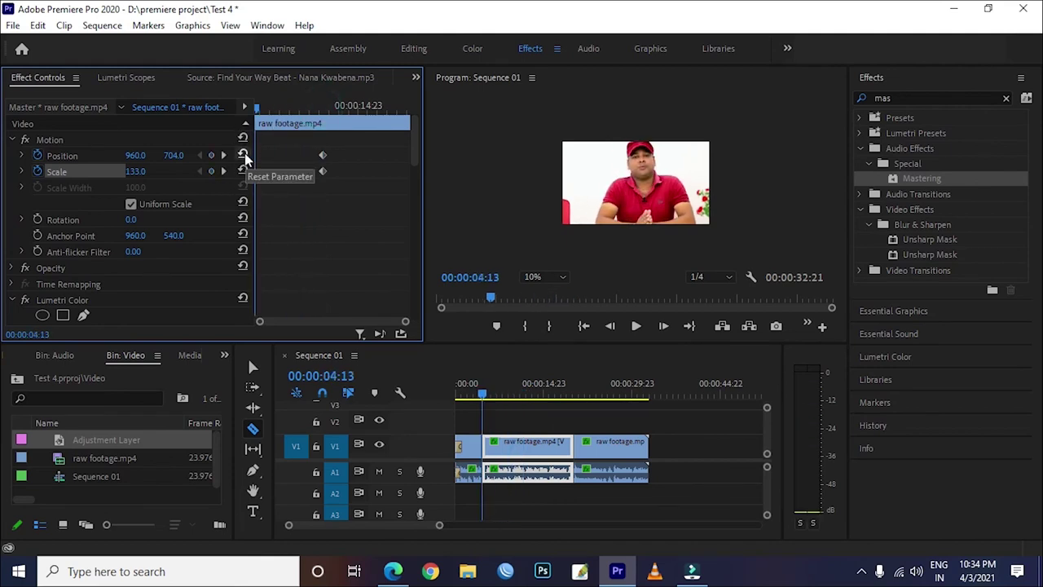
pyautogui.click(245, 156)
pyautogui.click(245, 171)
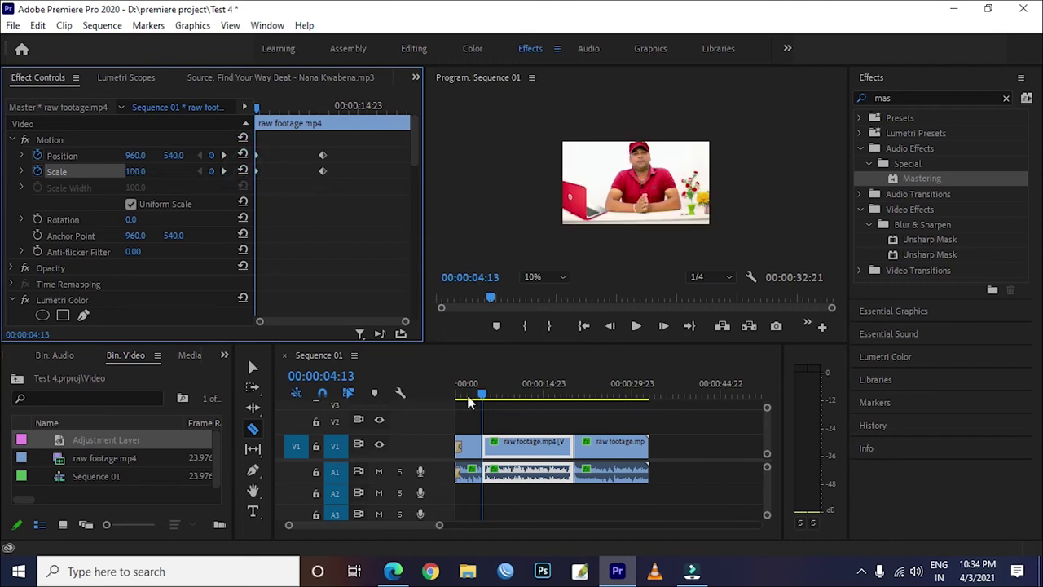
pyautogui.click(636, 325)
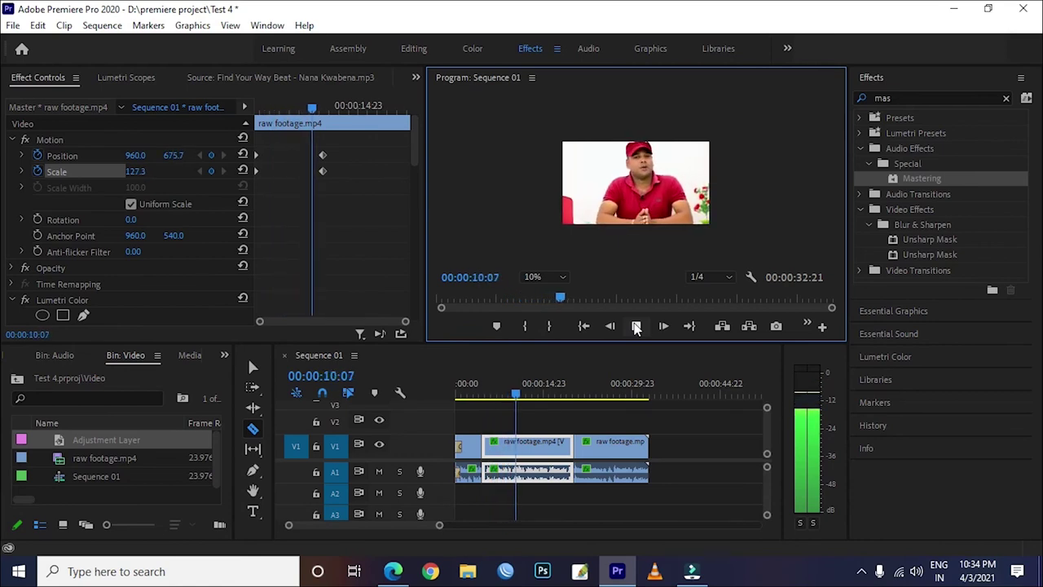
pyautogui.click(635, 326)
pyautogui.click(635, 325)
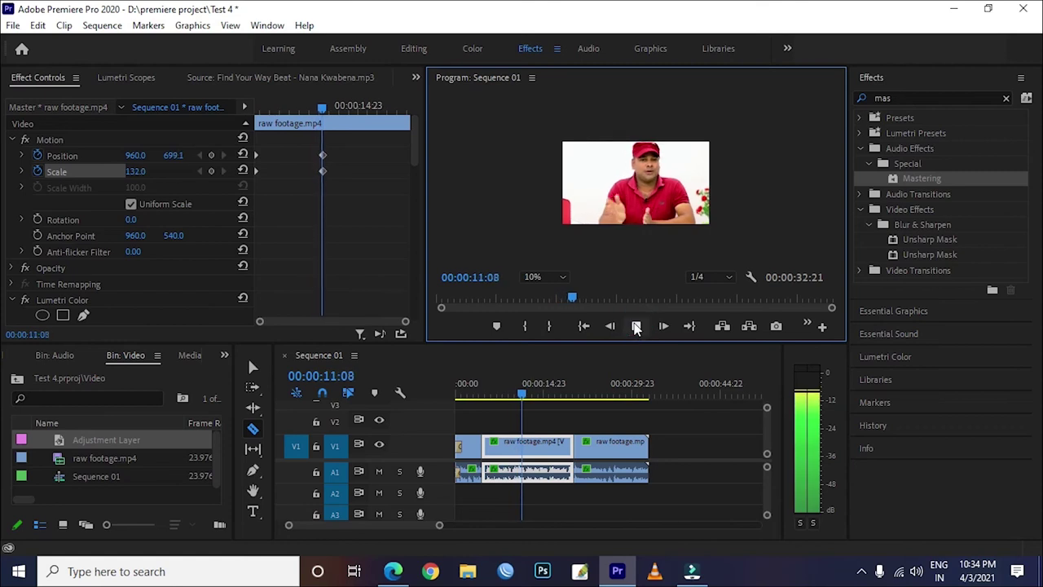
pyautogui.click(635, 326)
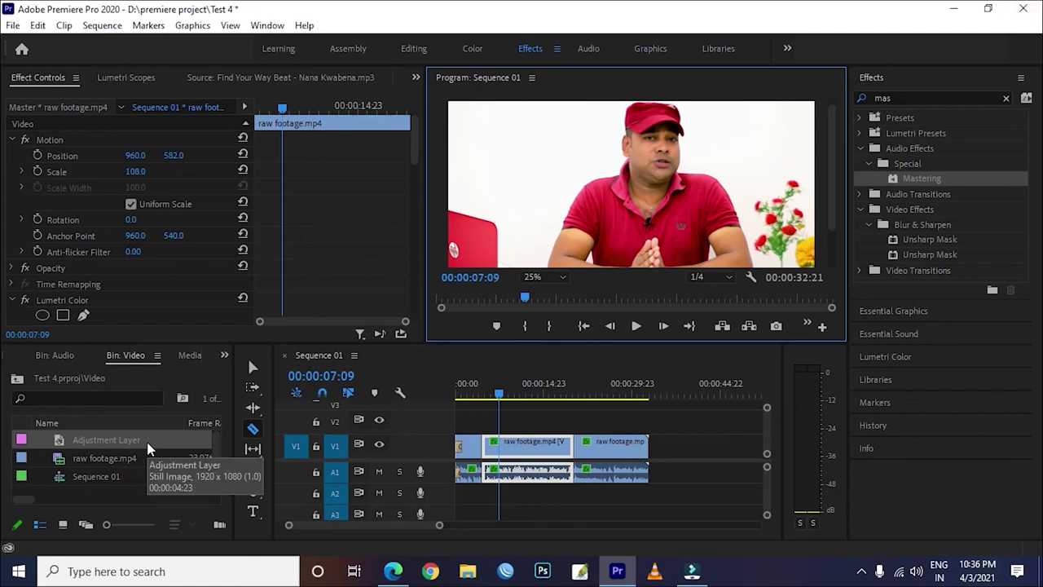
# From the Lower third bin, place green sub 2.mp4 on V2 above the raw footage near 00:00:22
pyautogui.click(56, 356)
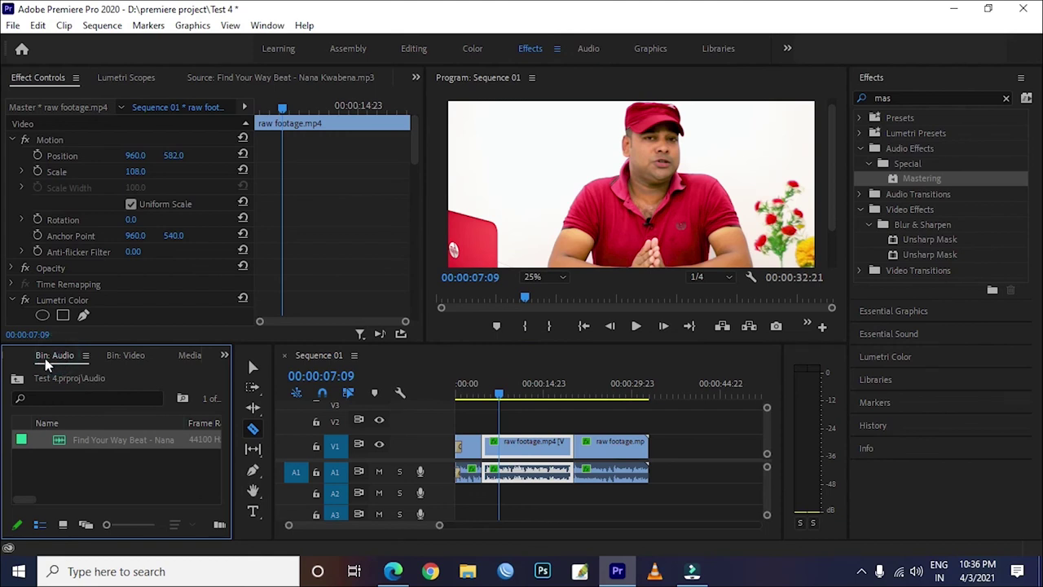
pyautogui.click(124, 356)
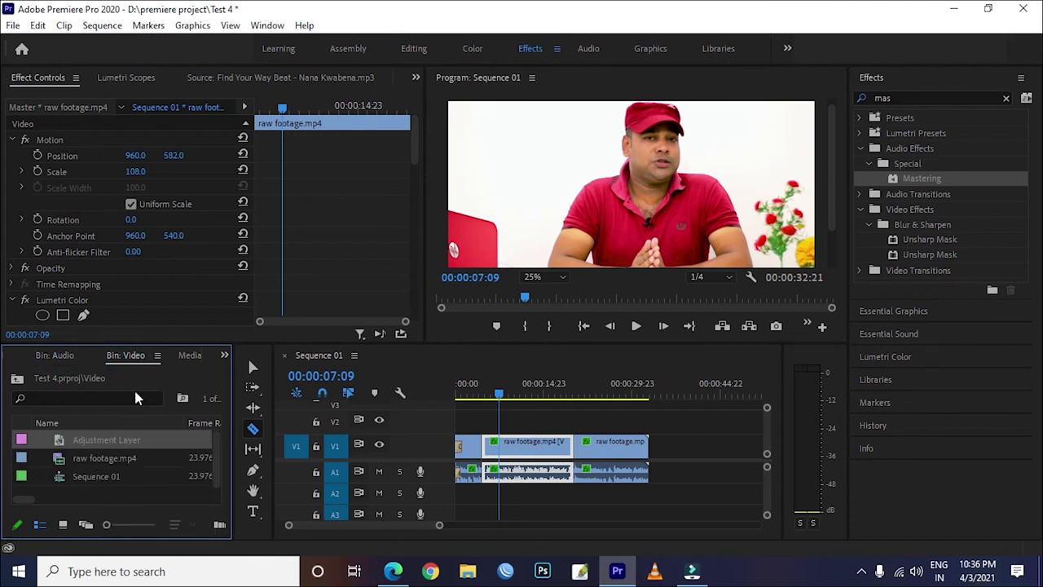
pyautogui.click(21, 378)
pyautogui.click(27, 378)
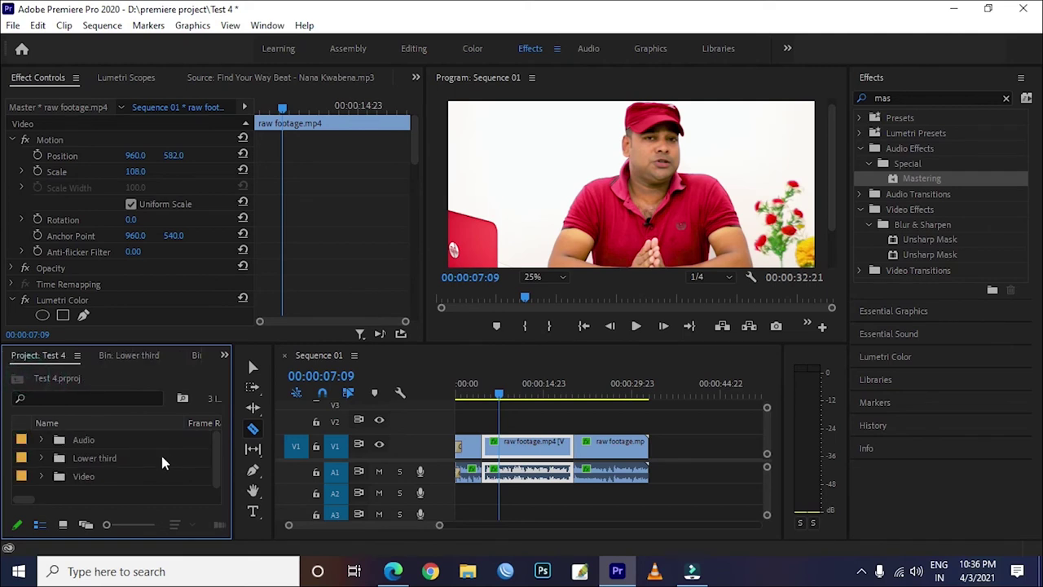
pyautogui.doubleClick(96, 458)
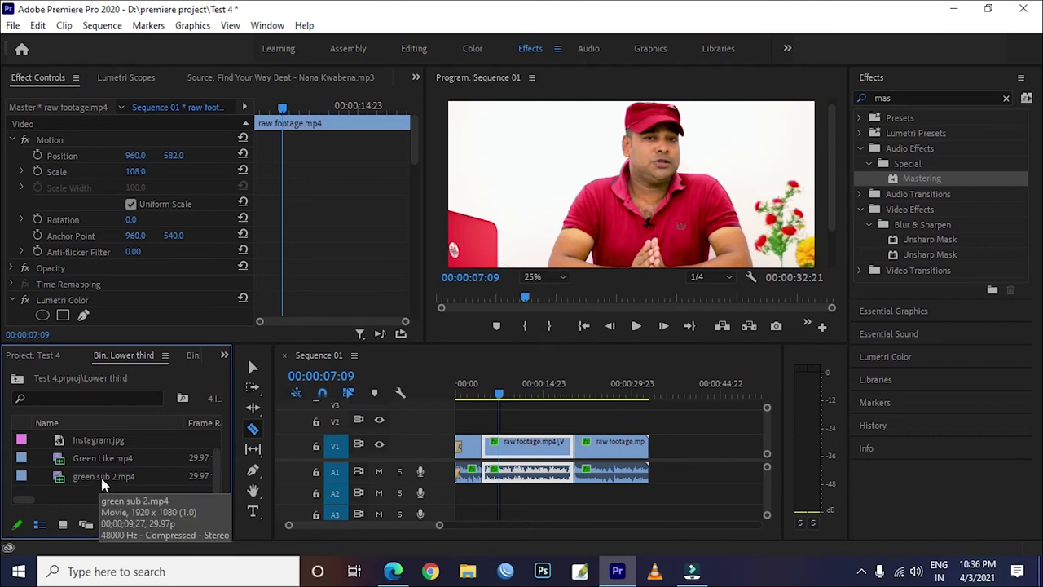
pyautogui.moveTo(90, 479)
pyautogui.mouseDown()
pyautogui.moveTo(513, 419)
pyautogui.moveTo(499, 424)
pyautogui.mouseUp()
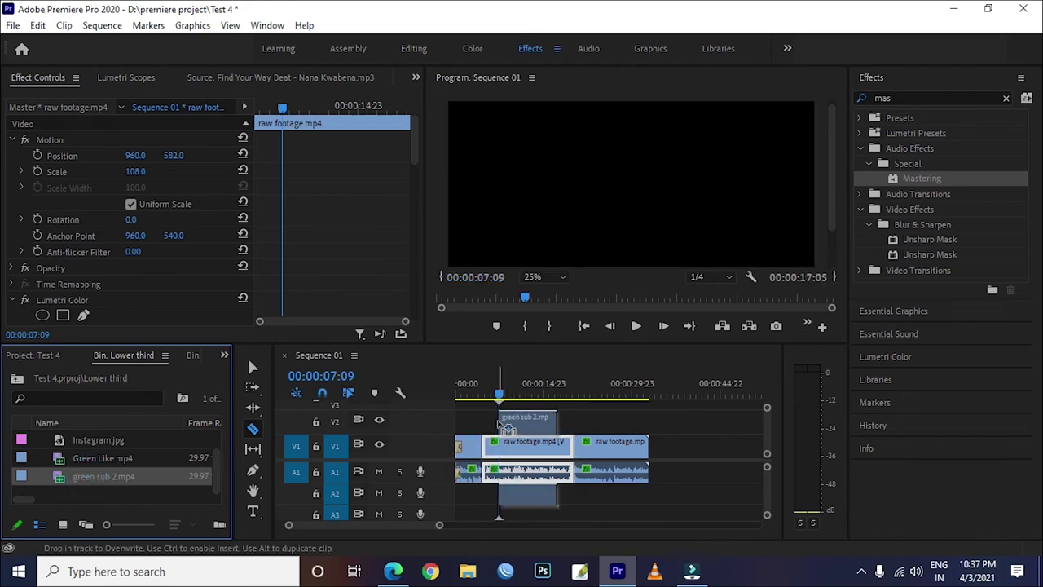
pyautogui.moveTo(506, 428); pyautogui.dragTo(606, 419)
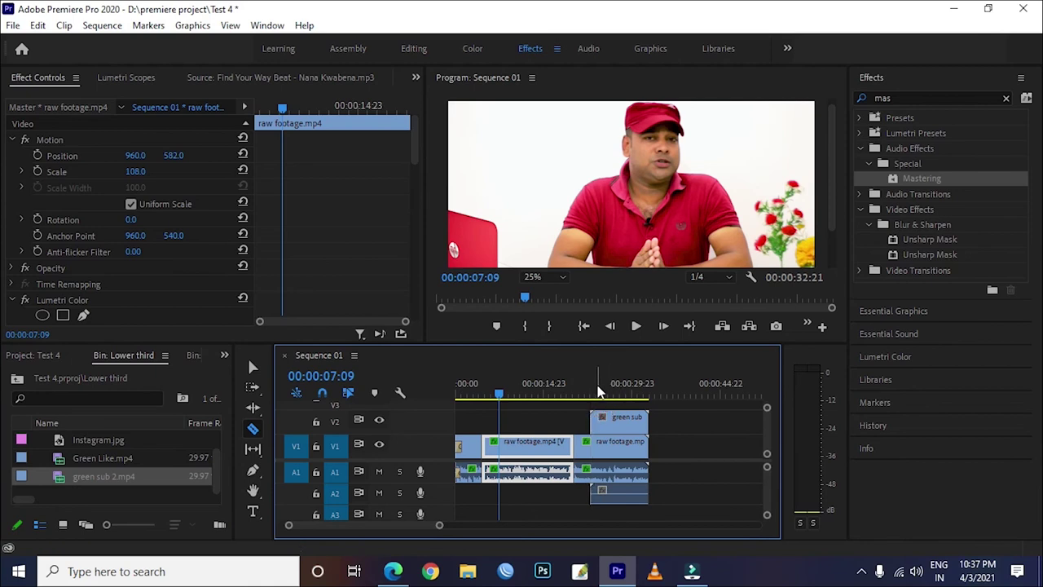
# Play the sequence to preview the green-screen subscribe overlay
pyautogui.click(587, 392)
pyautogui.click(640, 326)
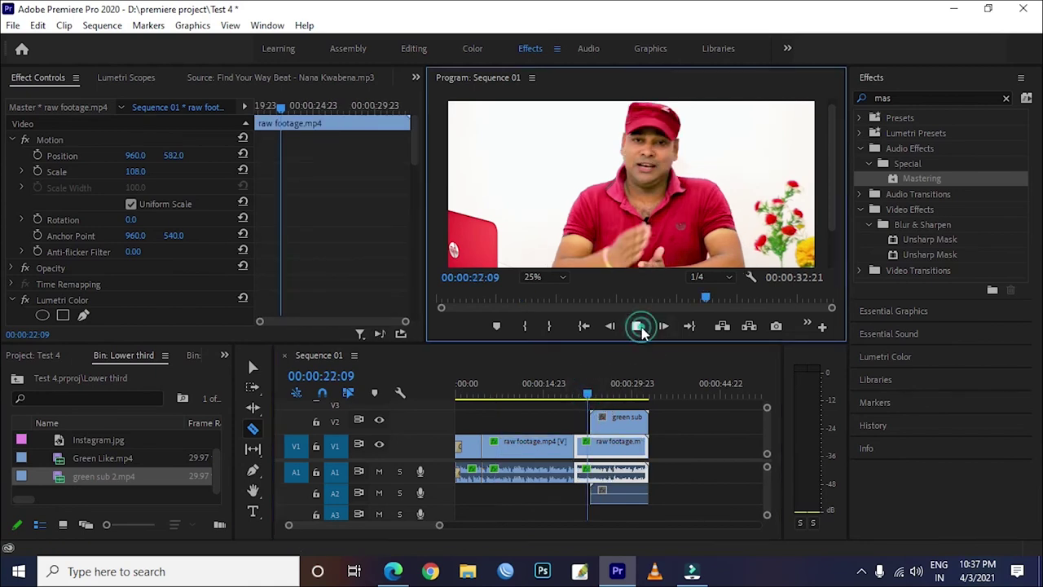
pyautogui.click(640, 327)
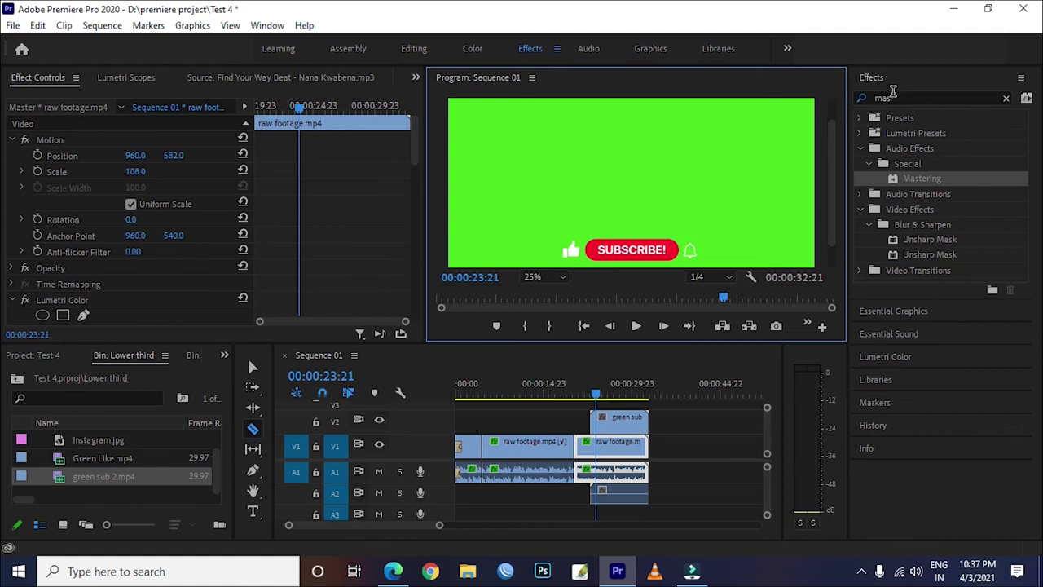
# Search Effects for 'ultra' and apply Ultra Key to the green sub clip
pyautogui.click(893, 97)
pyautogui.press('BackSpace')
pyautogui.press('BackSpace')
pyautogui.press('BackSpace')
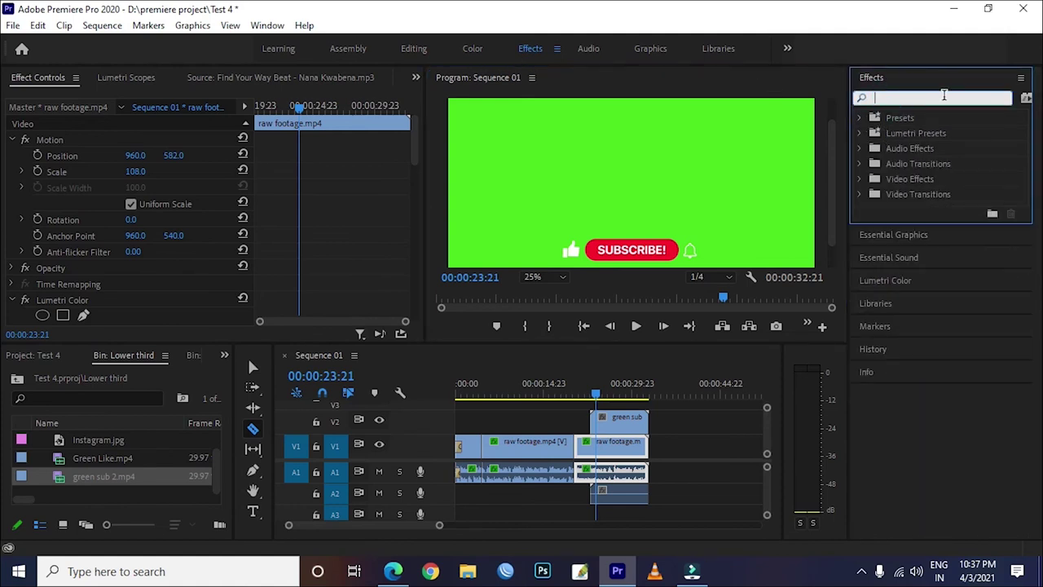
pyautogui.write('ultra')
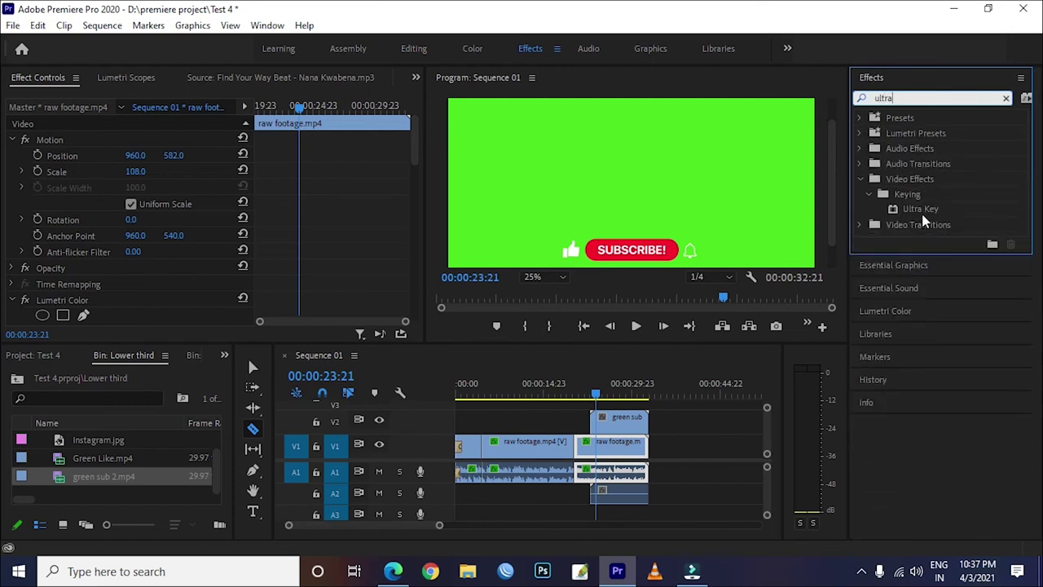
pyautogui.moveTo(921, 210); pyautogui.dragTo(628, 423)
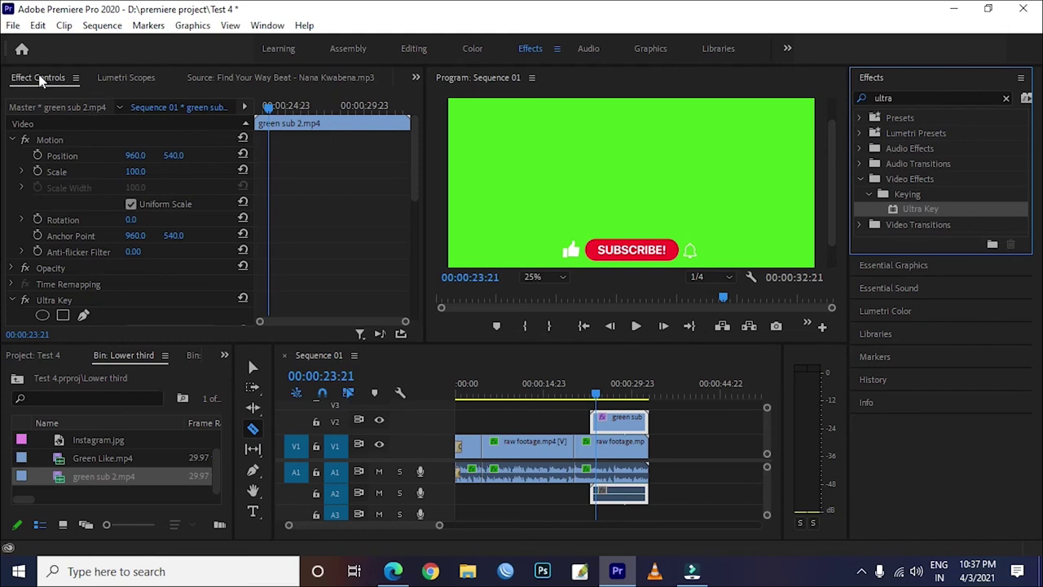
# Sample the green background with the Ultra Key Key Color eyedropper
pyautogui.scroll(-1, 117, 211)
pyautogui.scroll(-2, 117, 213)
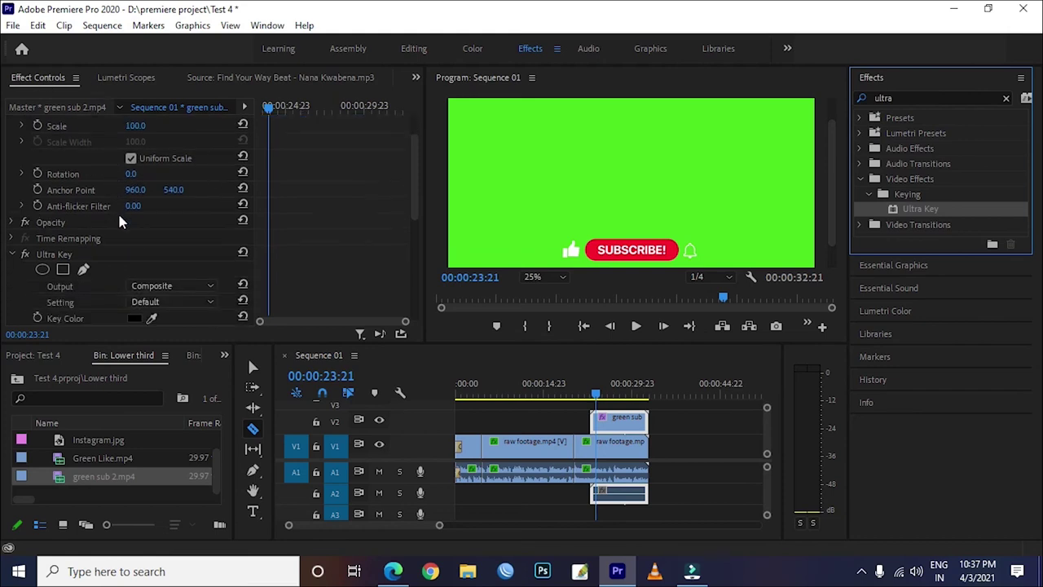
pyautogui.scroll(-2, 116, 264)
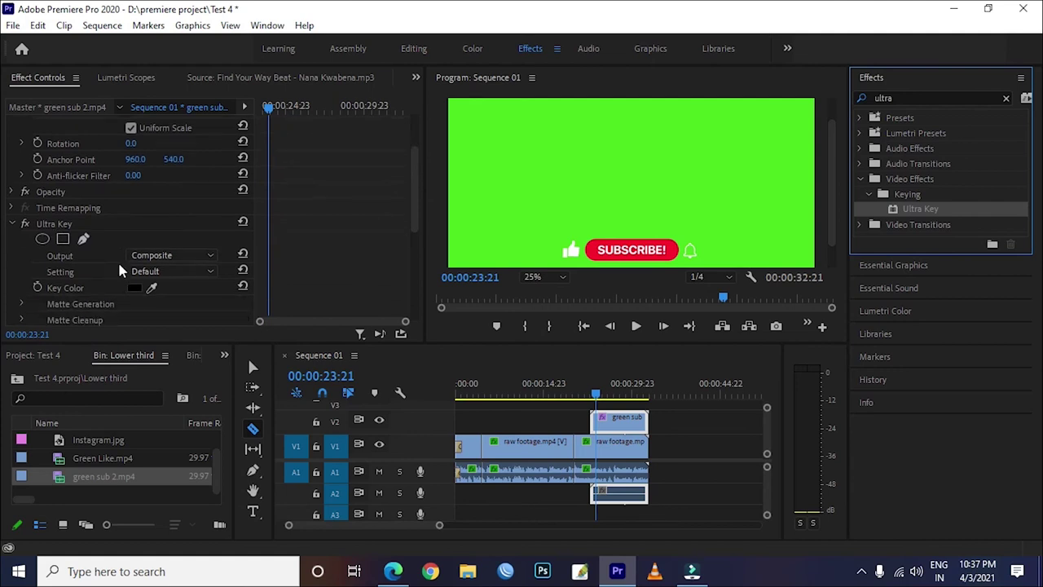
pyautogui.scroll(-1, 213, 228)
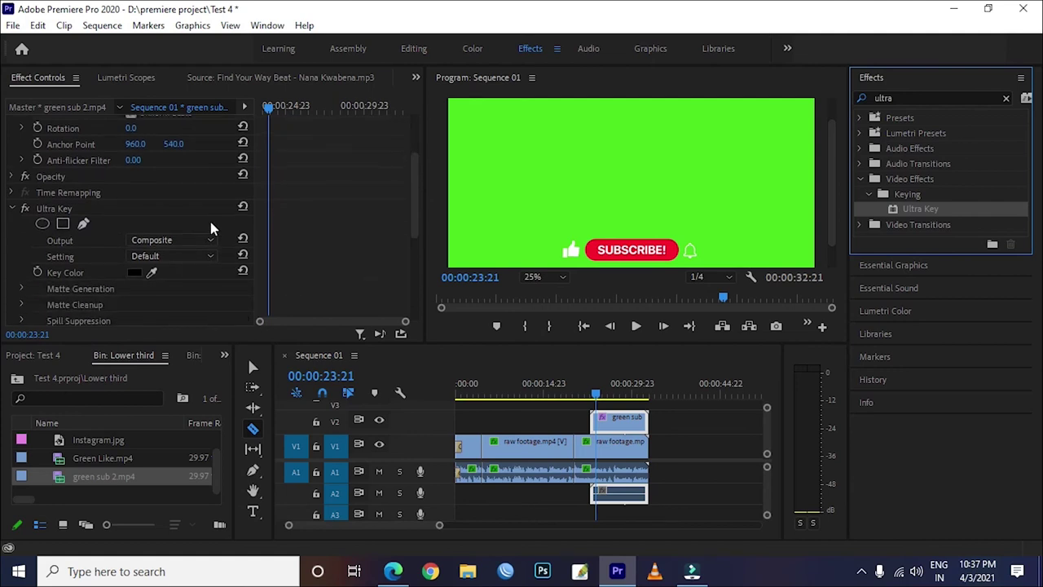
pyautogui.click(150, 274)
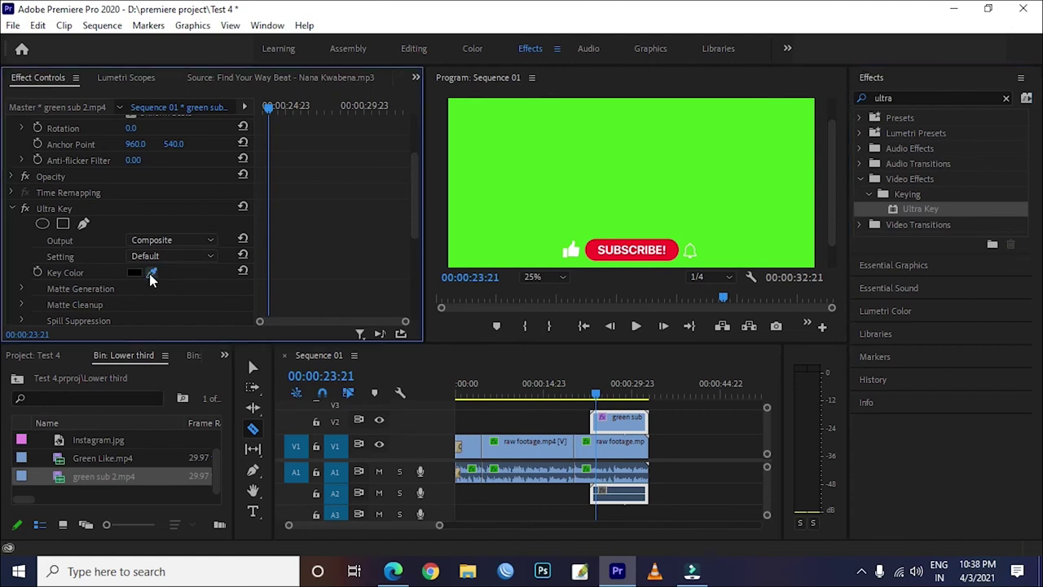
pyautogui.click(552, 182)
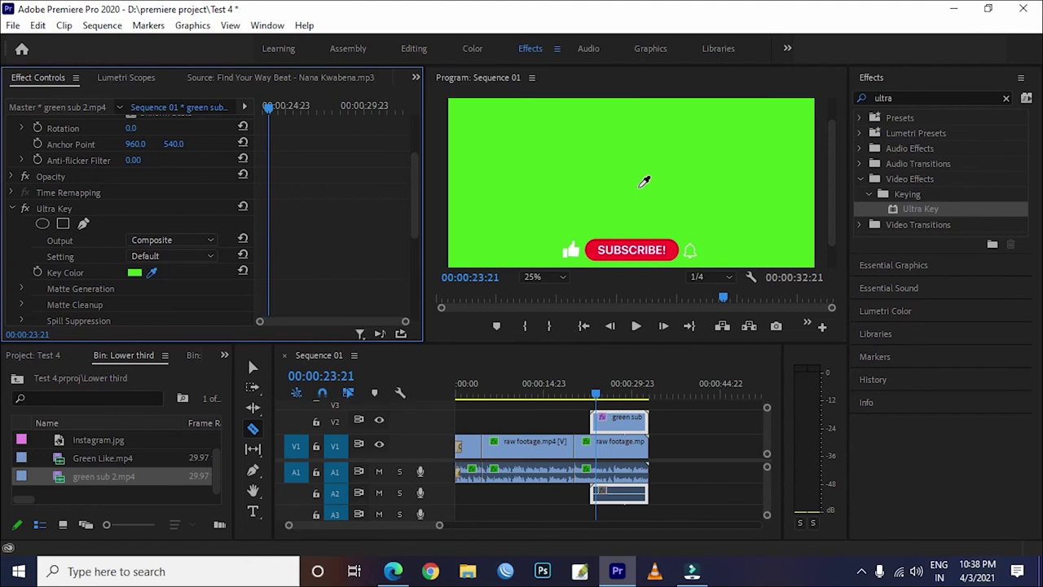
pyautogui.click(615, 185)
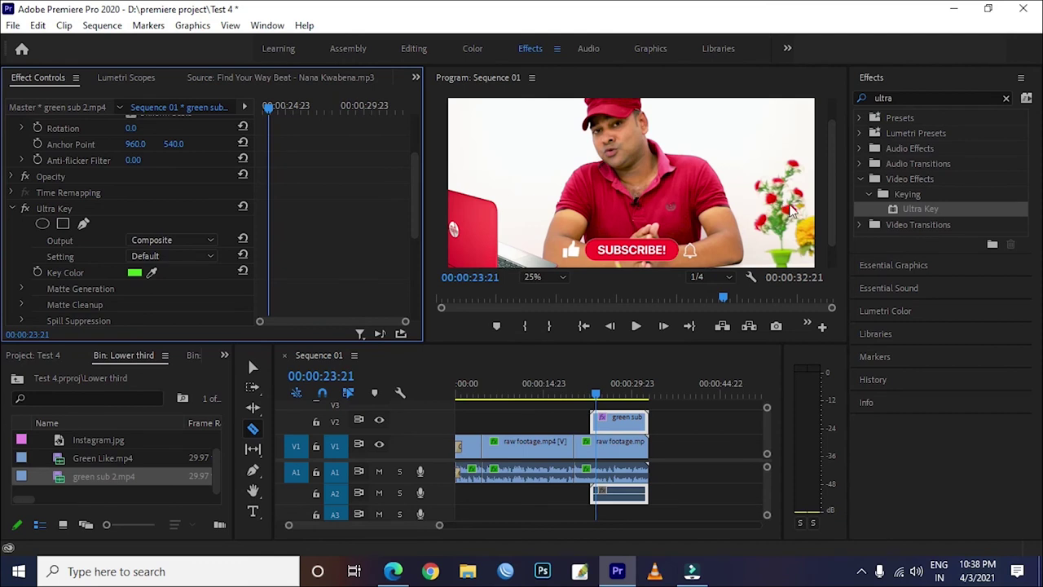
pyautogui.click(830, 216)
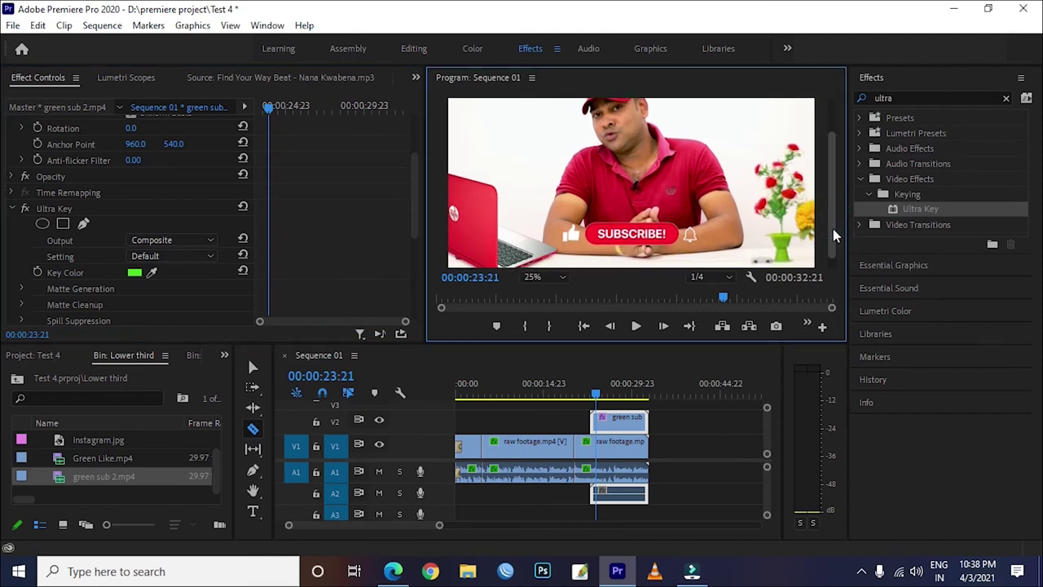
# Stop at 00:00:25:13 and scale the SUBSCRIBE graphic down in the Program monitor
pyautogui.click(635, 326)
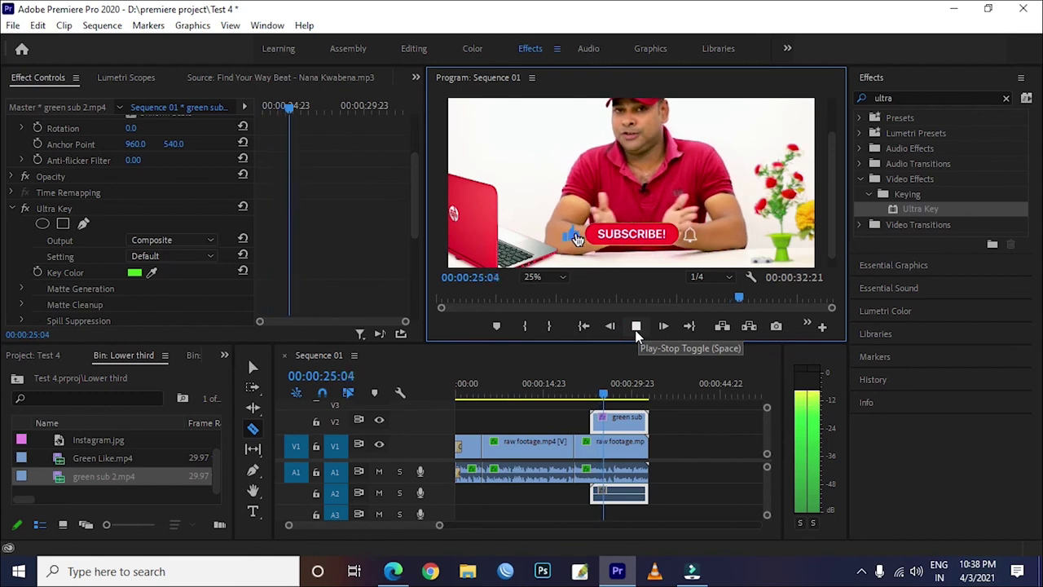
pyautogui.click(635, 326)
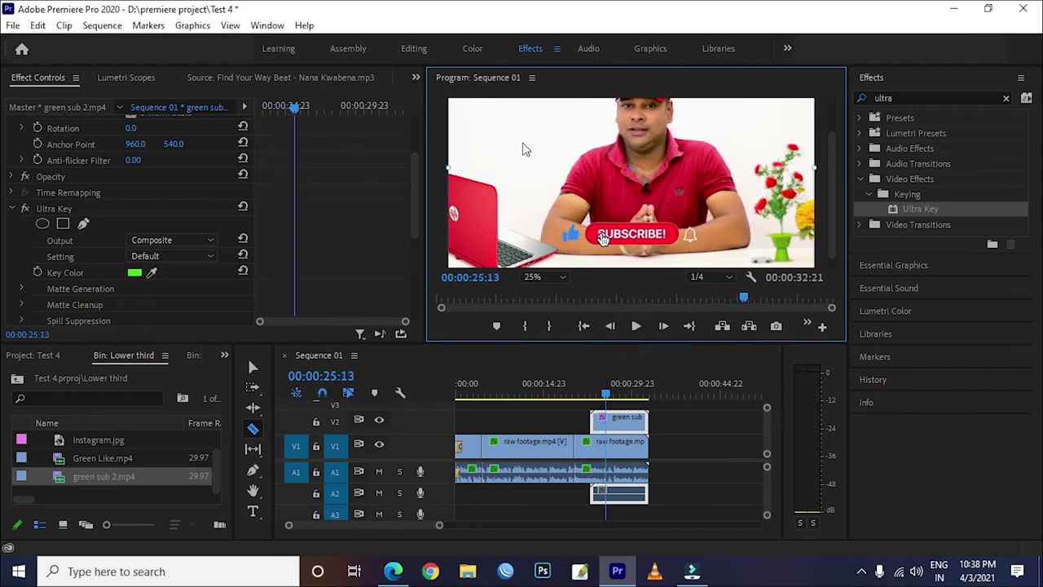
pyautogui.moveTo(480, 150); pyautogui.dragTo(503, 184)
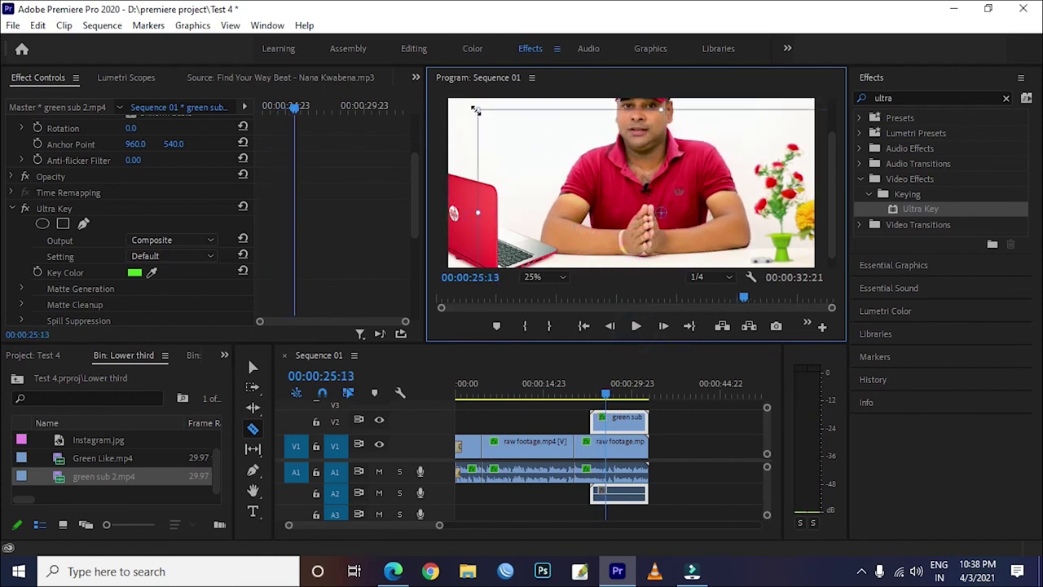
pyautogui.moveTo(476, 111); pyautogui.dragTo(588, 172)
# Move the SUBSCRIBE graphic into the lower-right beside the flowers and play back from 00:00:22:15
pyautogui.moveTo(700, 216); pyautogui.dragTo(788, 229)
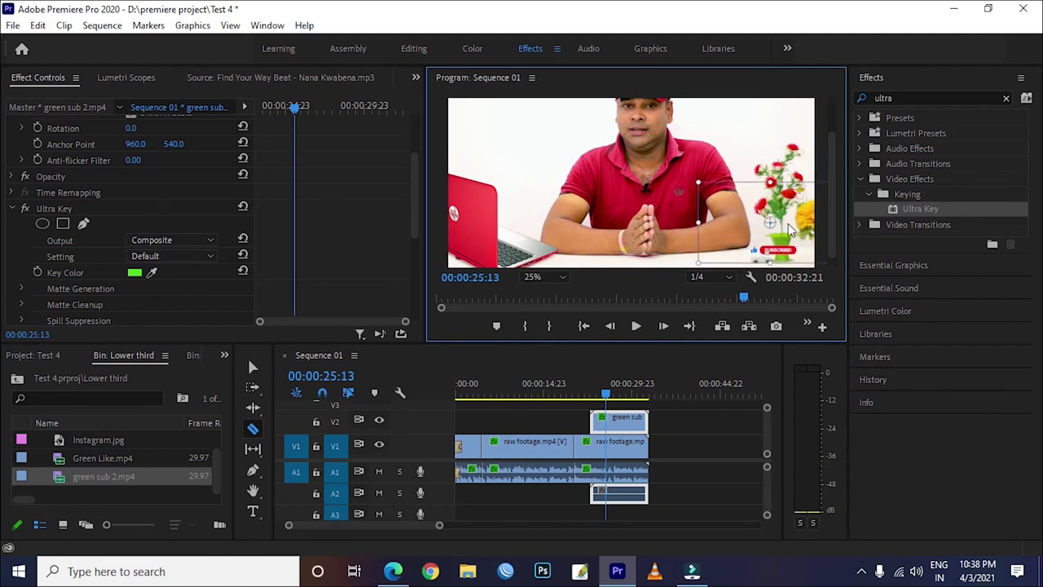
pyautogui.moveTo(787, 231); pyautogui.dragTo(774, 229)
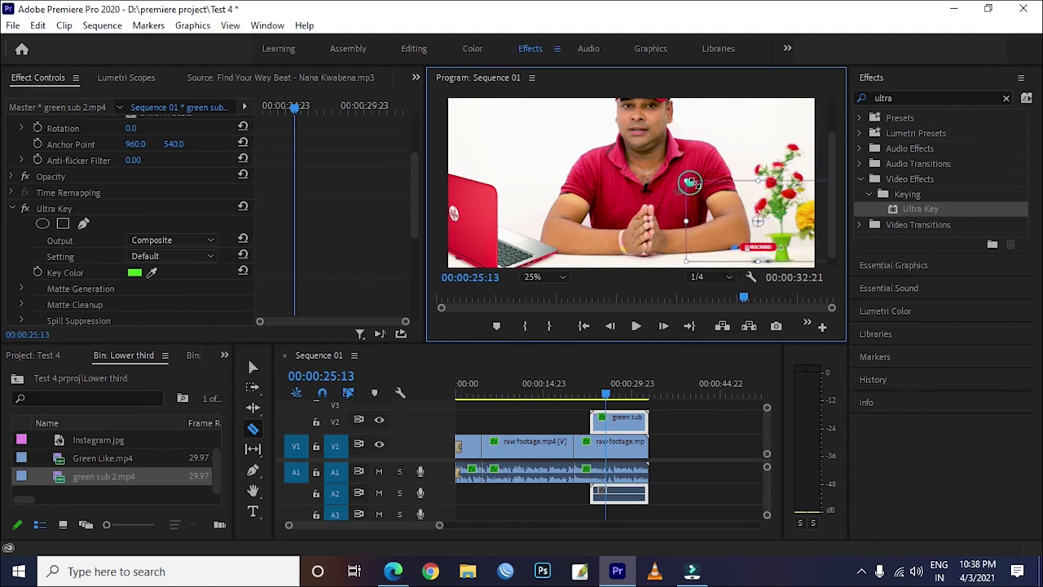
pyautogui.moveTo(723, 194); pyautogui.dragTo(722, 191)
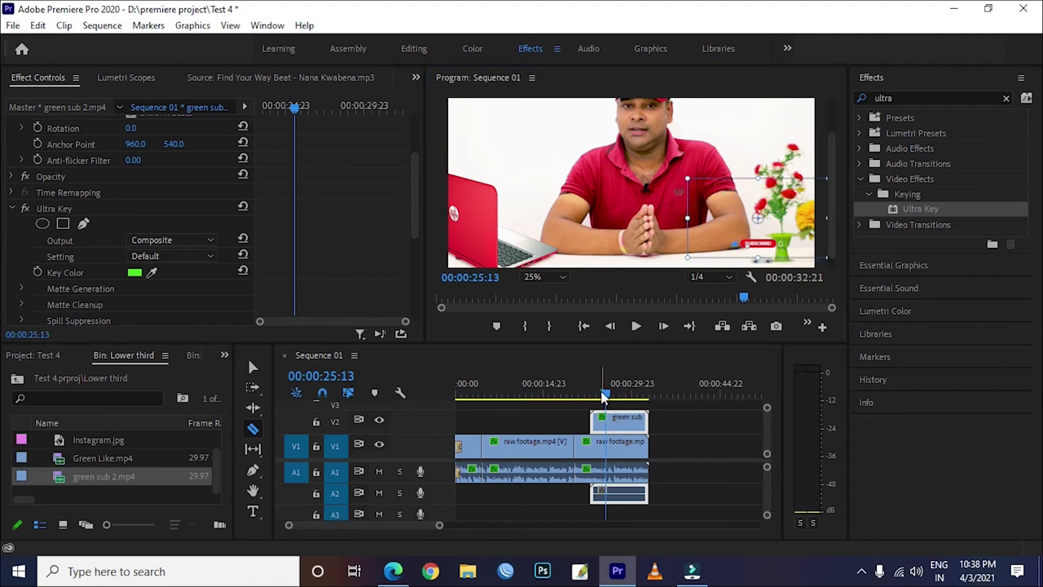
pyautogui.moveTo(604, 395); pyautogui.dragTo(588, 395)
pyautogui.click(617, 441)
pyautogui.click(636, 326)
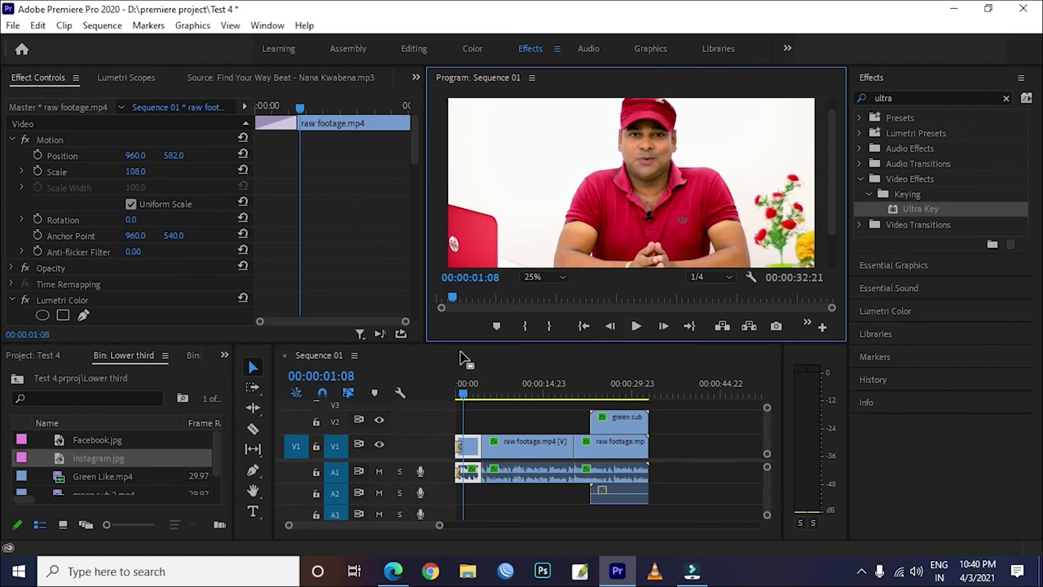
# Speed the intro clip up to 200% in Speed/Duration
pyautogui.rightClick(469, 453)
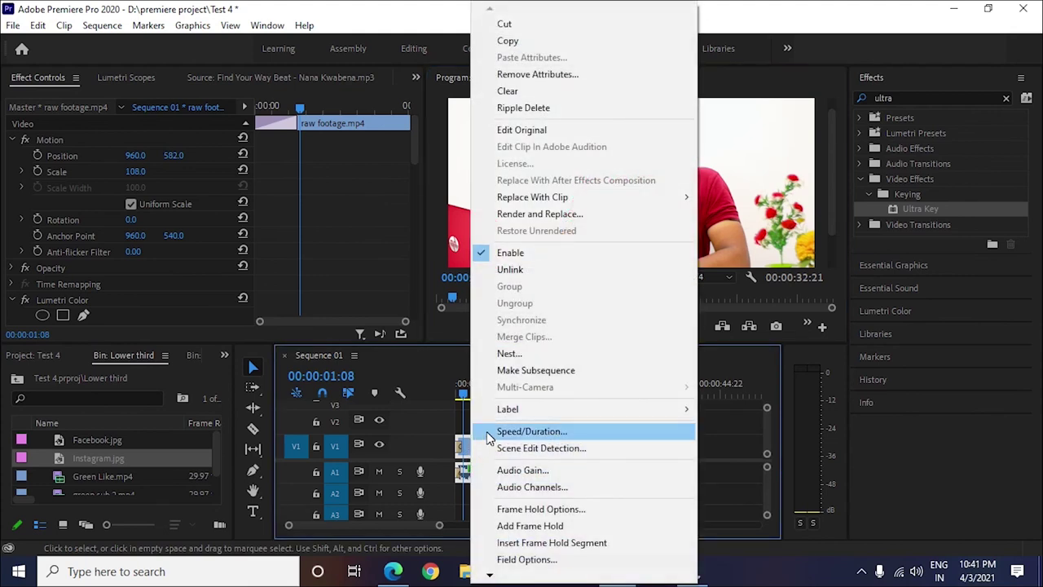
pyautogui.click(522, 431)
pyautogui.moveTo(528, 181); pyautogui.dragTo(688, 177)
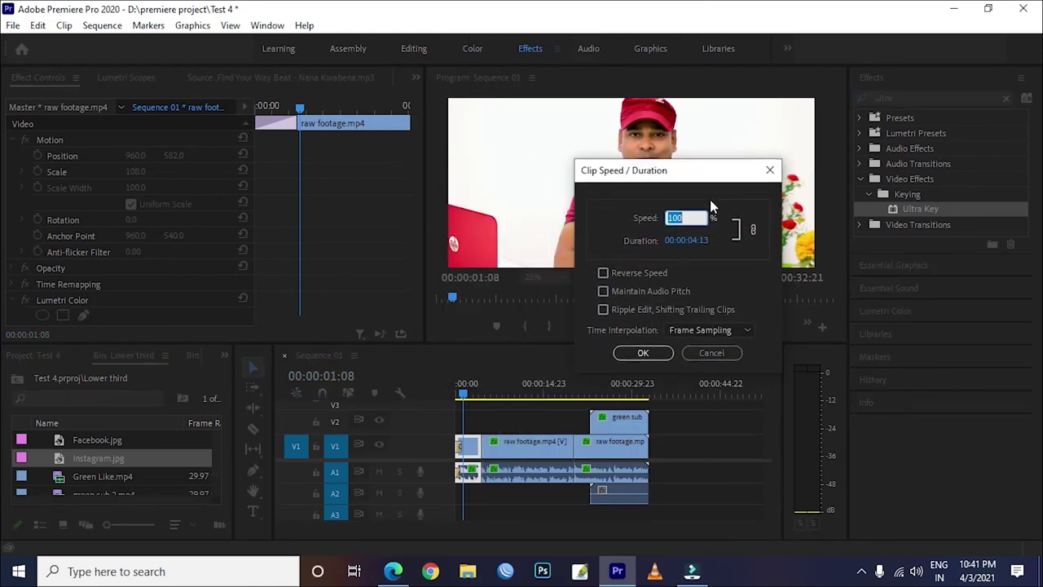
pyautogui.write('2')
pyautogui.click(643, 352)
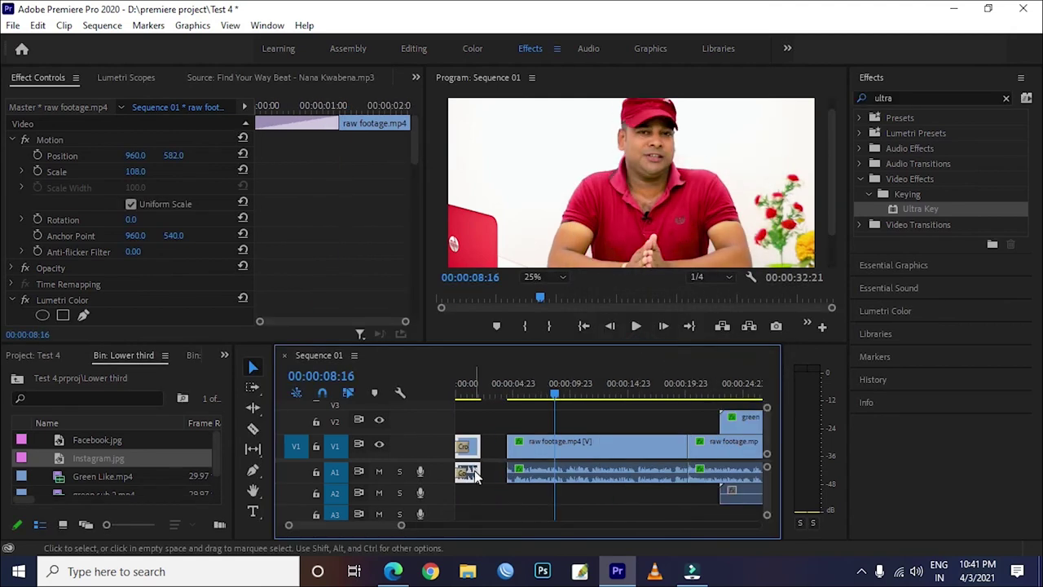
# Unlink and delete the intro clip's audio, then preview from the sequence start
pyautogui.rightClick(472, 453)
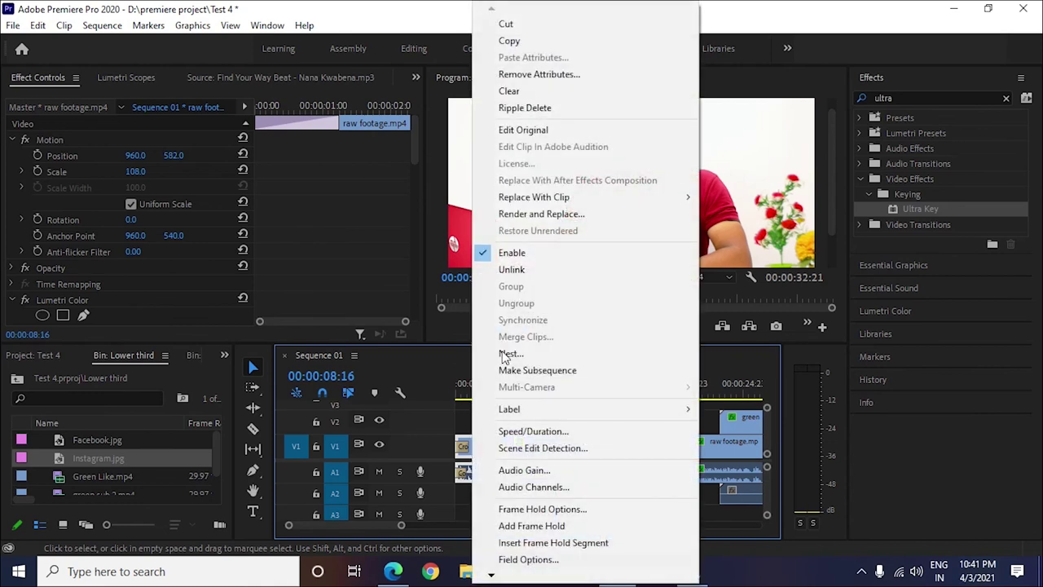
pyautogui.click(509, 270)
pyautogui.click(473, 477)
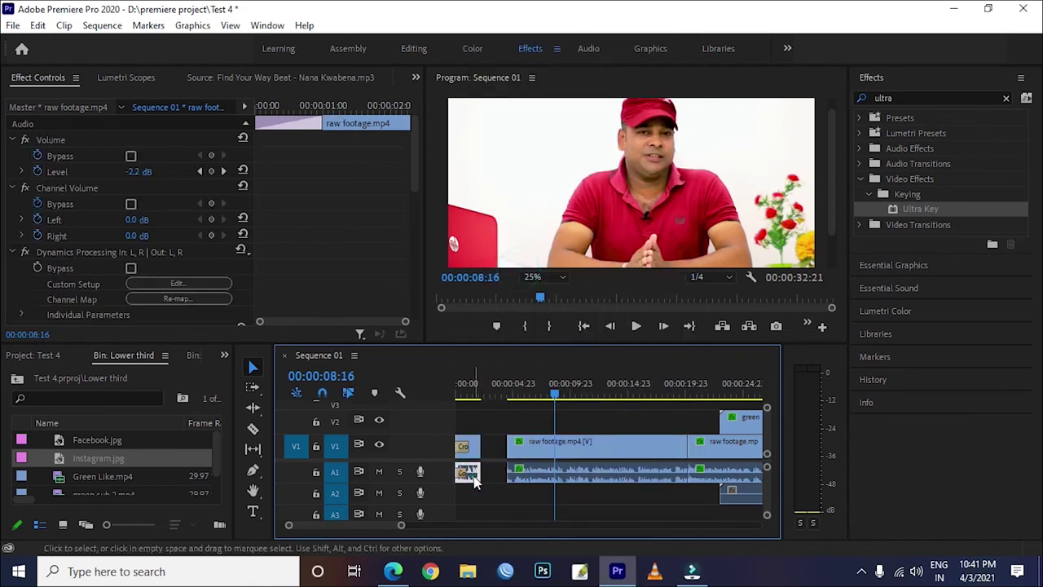
pyautogui.press('Delete')
pyautogui.click(554, 394)
pyautogui.press('Home')
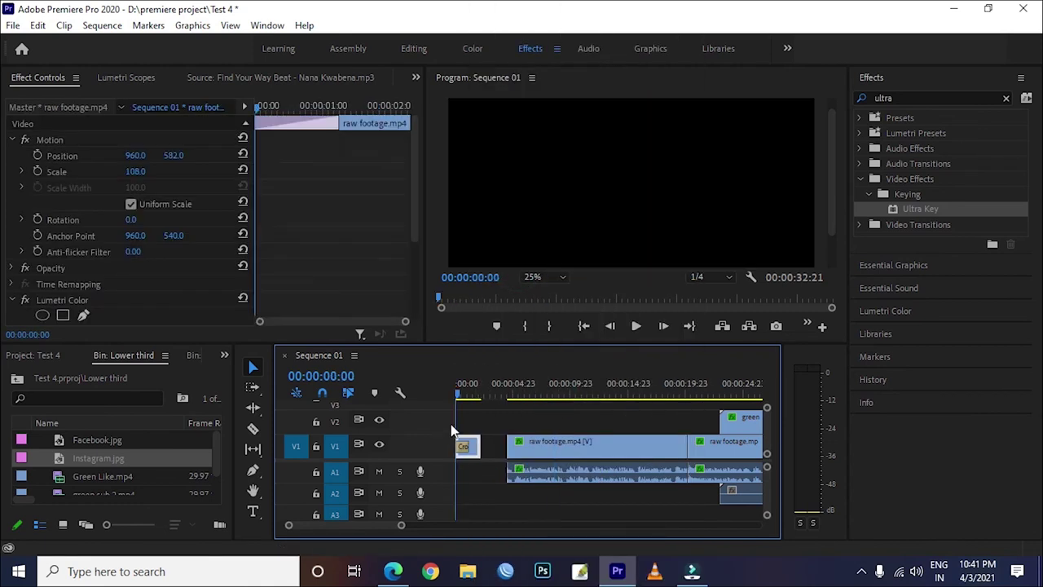
pyautogui.click(636, 326)
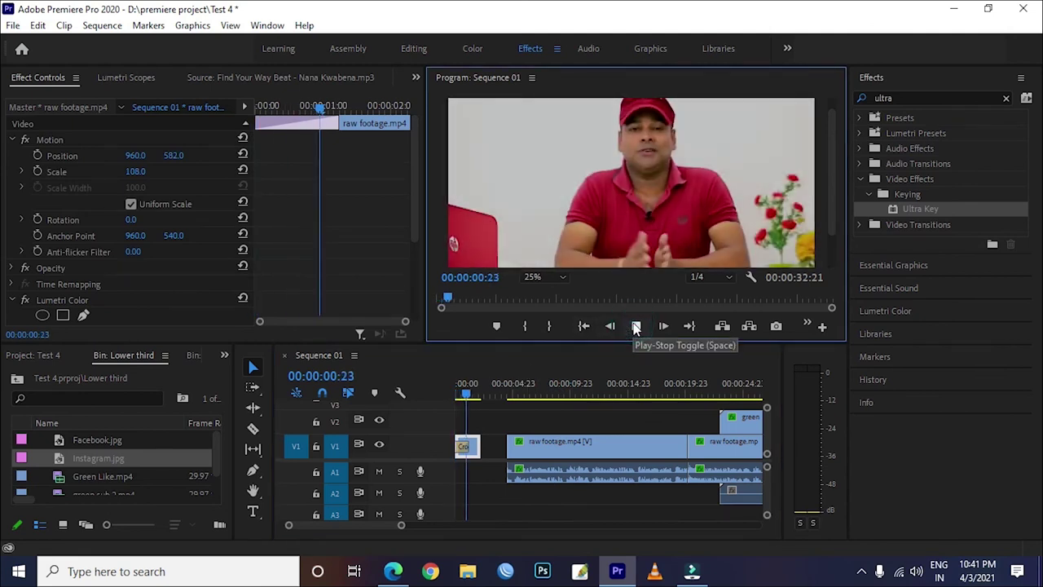
pyautogui.click(636, 326)
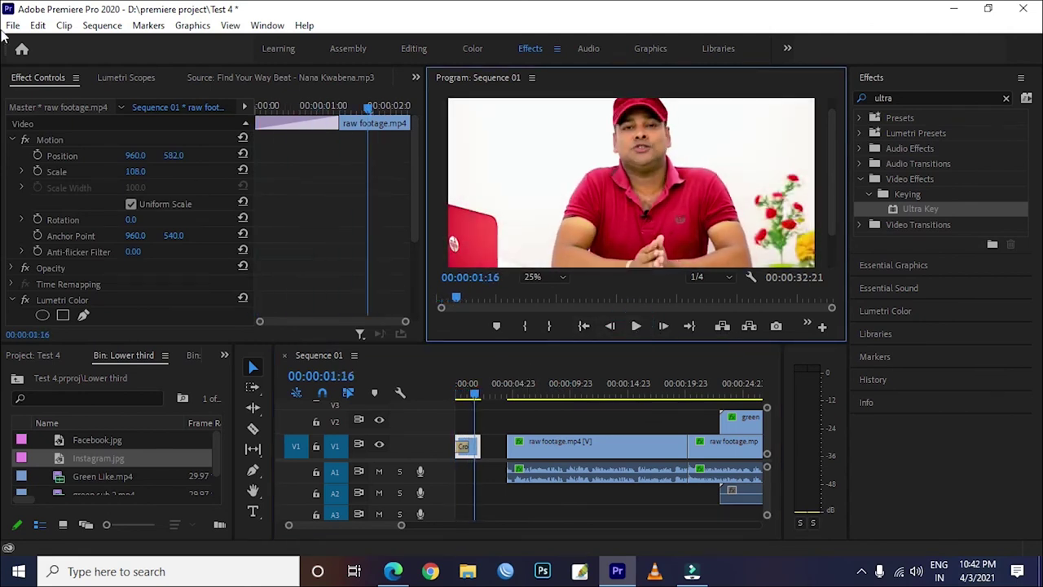
# Undo the last three edits to restore the intro clip and its audio
pyautogui.click(39, 25)
pyautogui.click(46, 43)
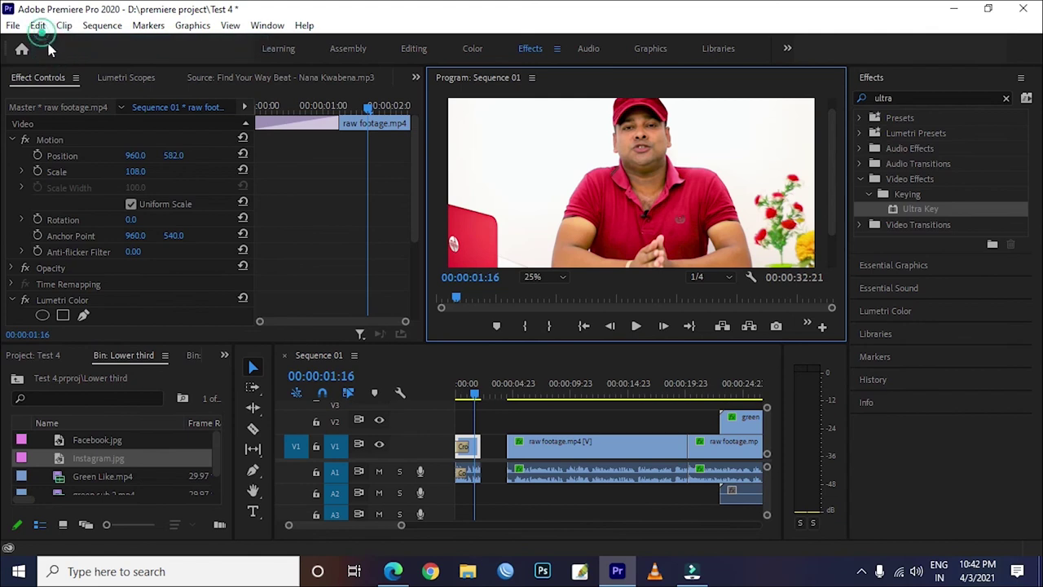
pyautogui.click(38, 25)
pyautogui.click(49, 43)
pyautogui.click(38, 26)
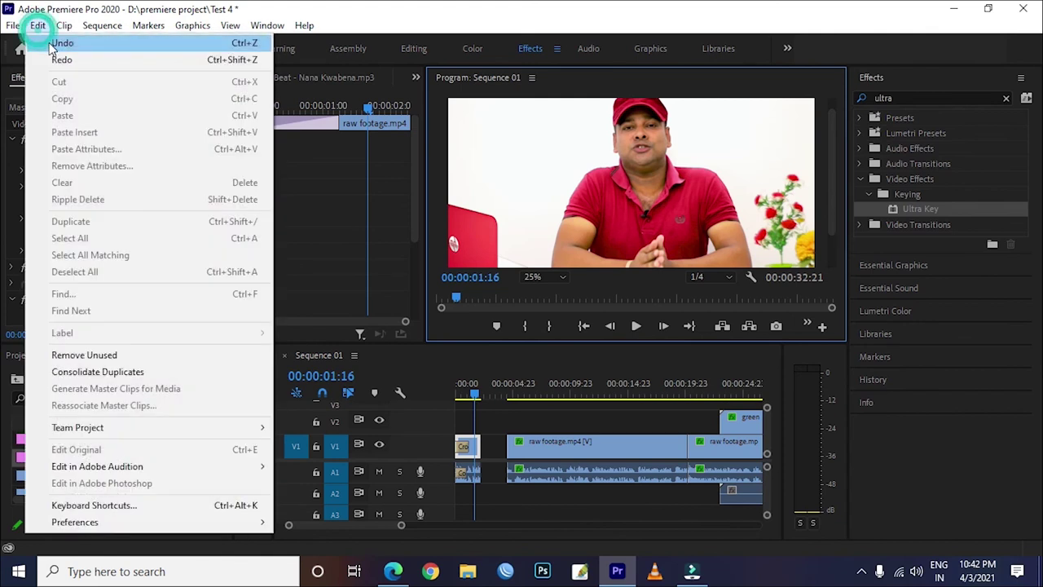
pyautogui.click(49, 43)
pyautogui.click(13, 25)
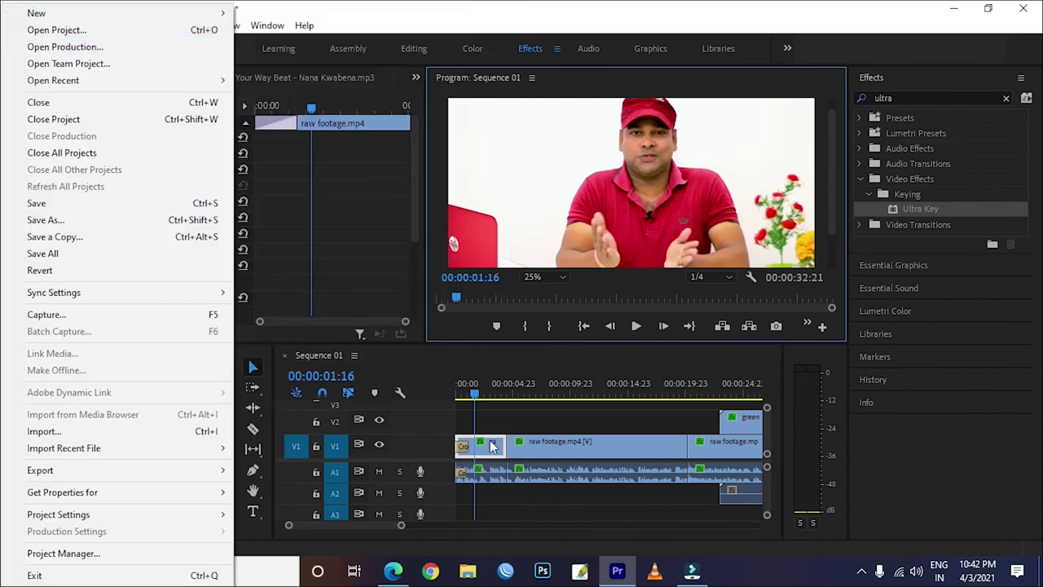
pyautogui.click(481, 453)
# Slow the first raw footage clip to 50% speed
pyautogui.rightClick(481, 453)
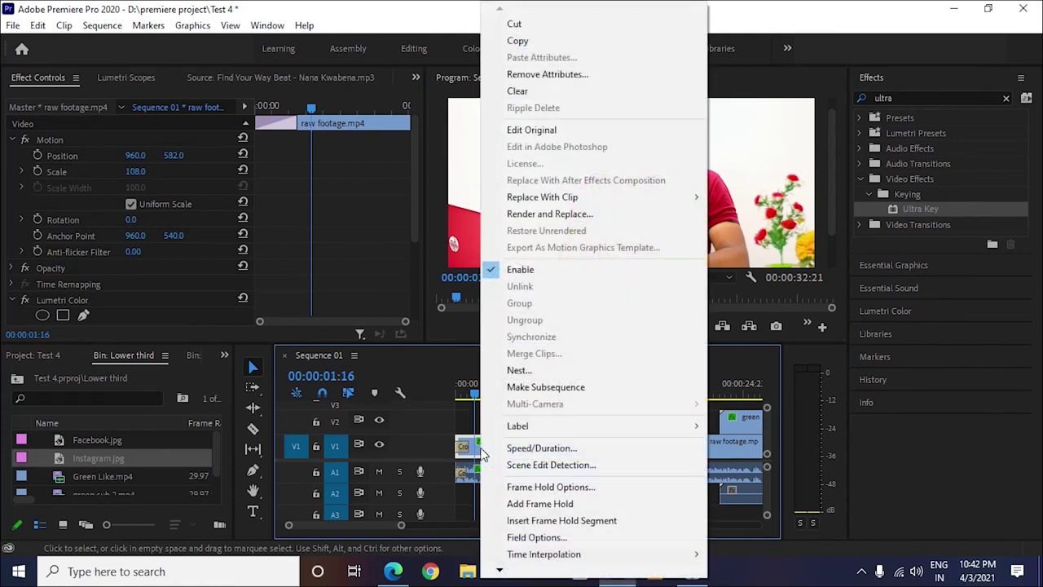
pyautogui.click(465, 444)
pyautogui.click(479, 442)
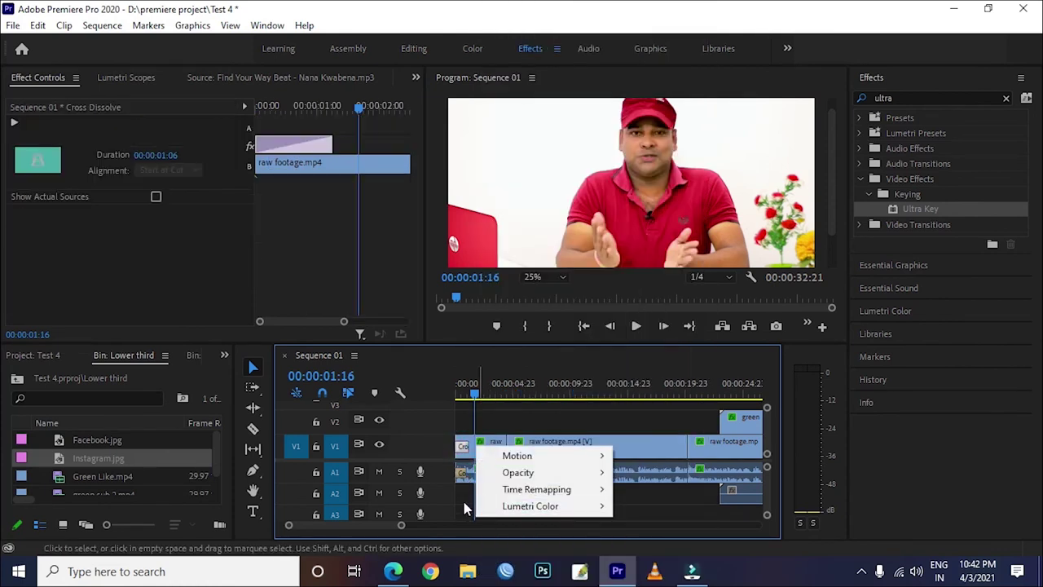
pyautogui.click(465, 494)
pyautogui.rightClick(484, 489)
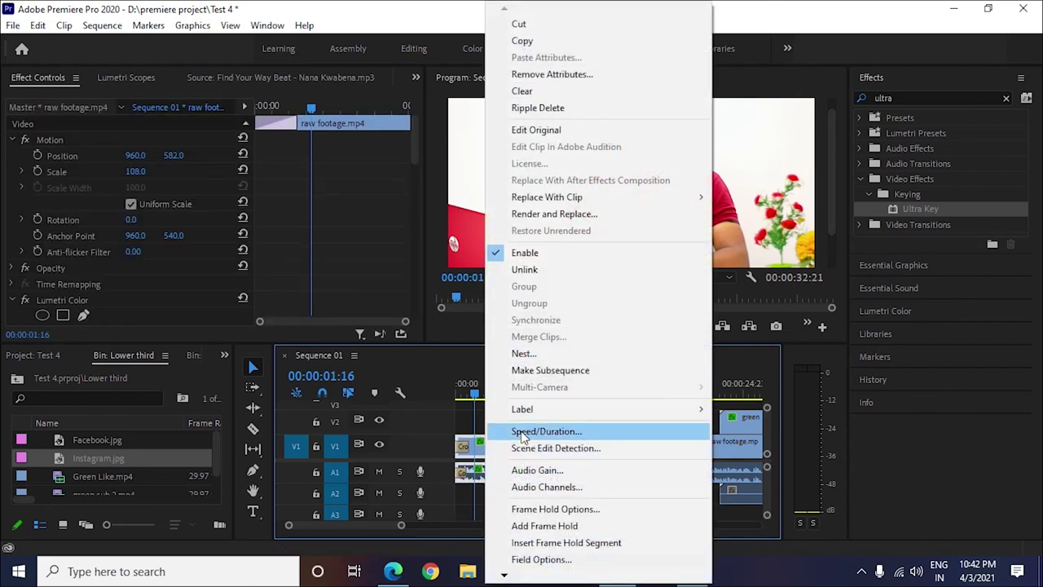
pyautogui.click(544, 431)
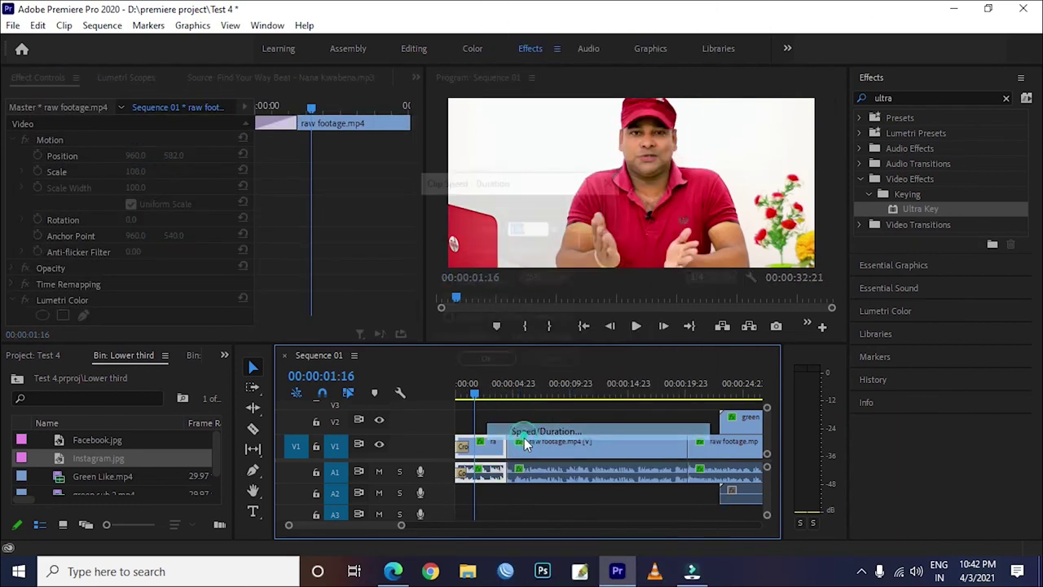
pyautogui.moveTo(519, 185); pyautogui.dragTo(644, 191)
pyautogui.press('BackSpace')
pyautogui.write('50')
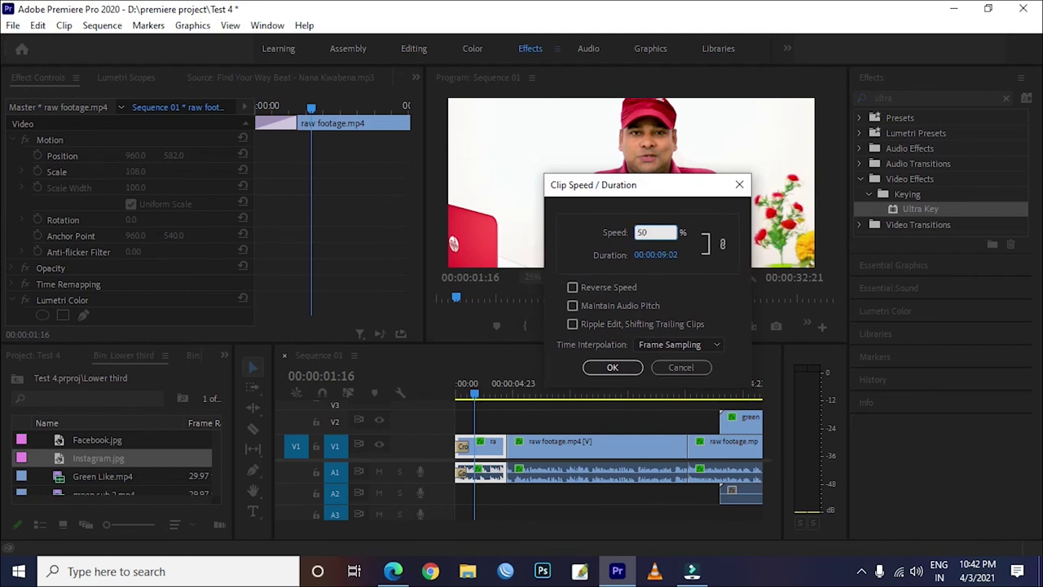
pyautogui.press('Return')
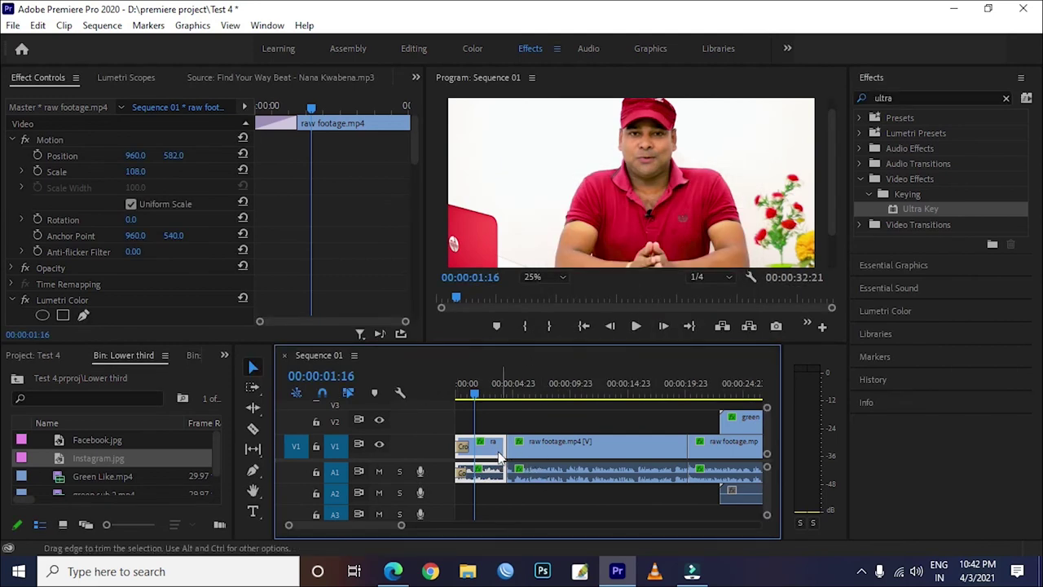
# Unlink and delete the slowed clip's audio, preview it, and return the playhead to 2 seconds
pyautogui.rightClick(493, 456)
pyautogui.click(542, 269)
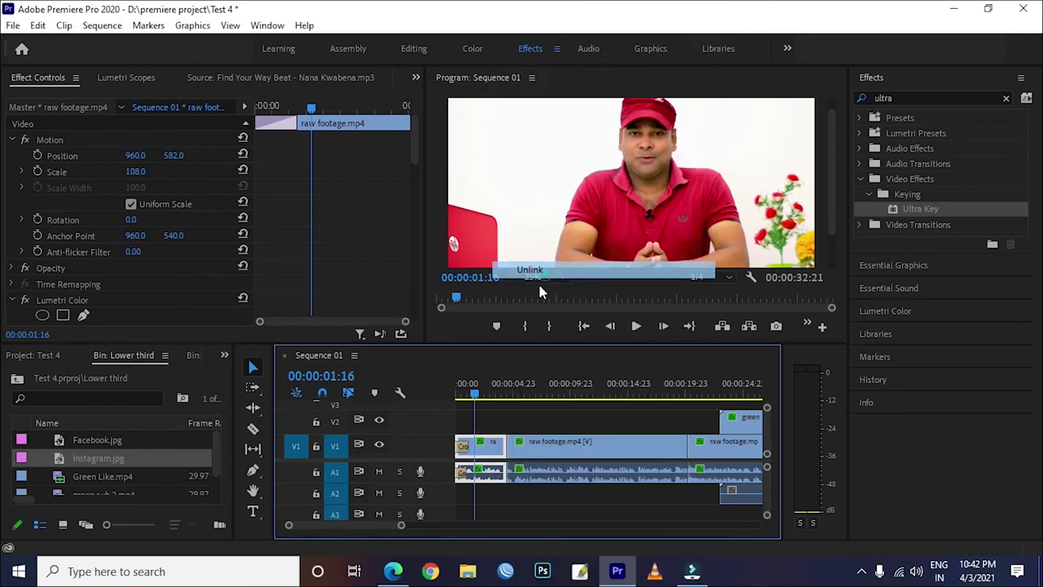
pyautogui.click(493, 473)
pyautogui.press('Delete')
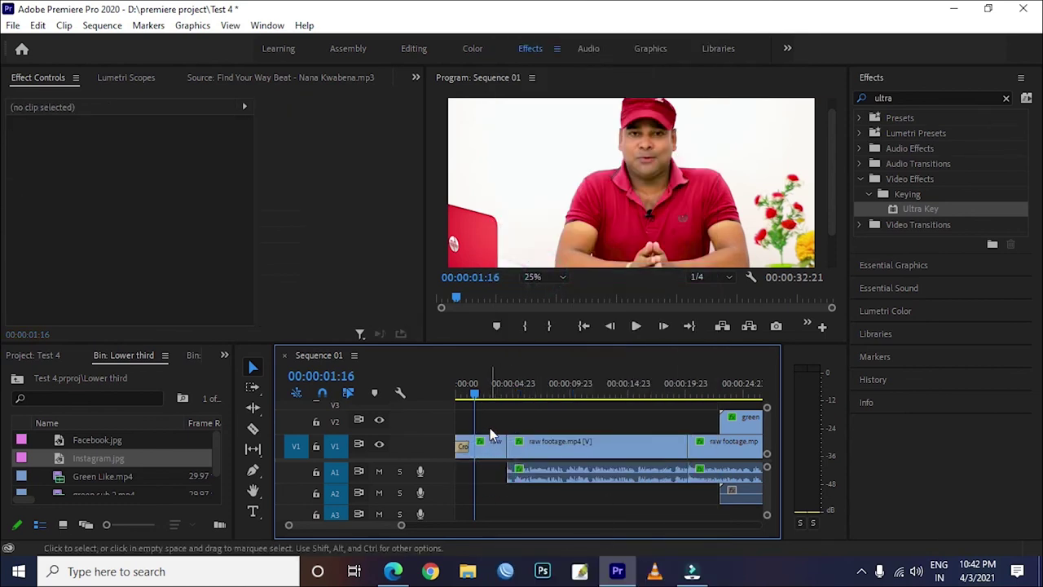
pyautogui.click(636, 327)
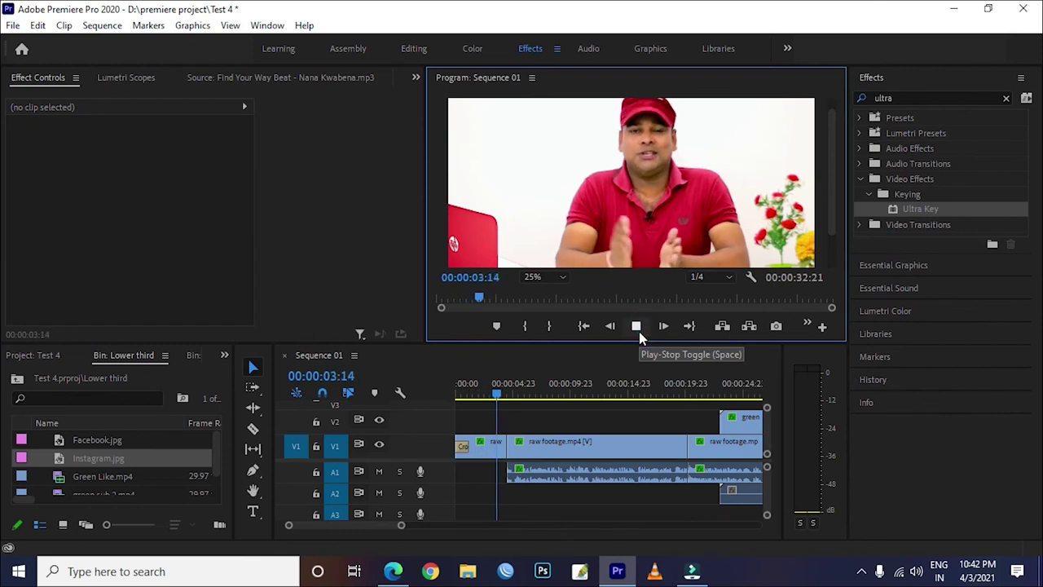
pyautogui.click(637, 329)
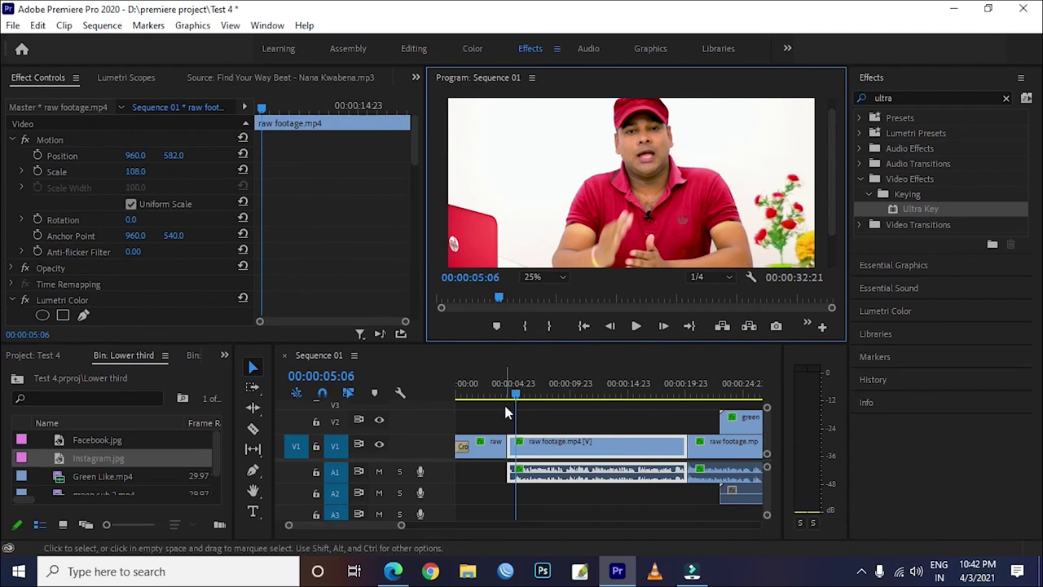
pyautogui.moveTo(515, 390); pyautogui.dragTo(478, 397)
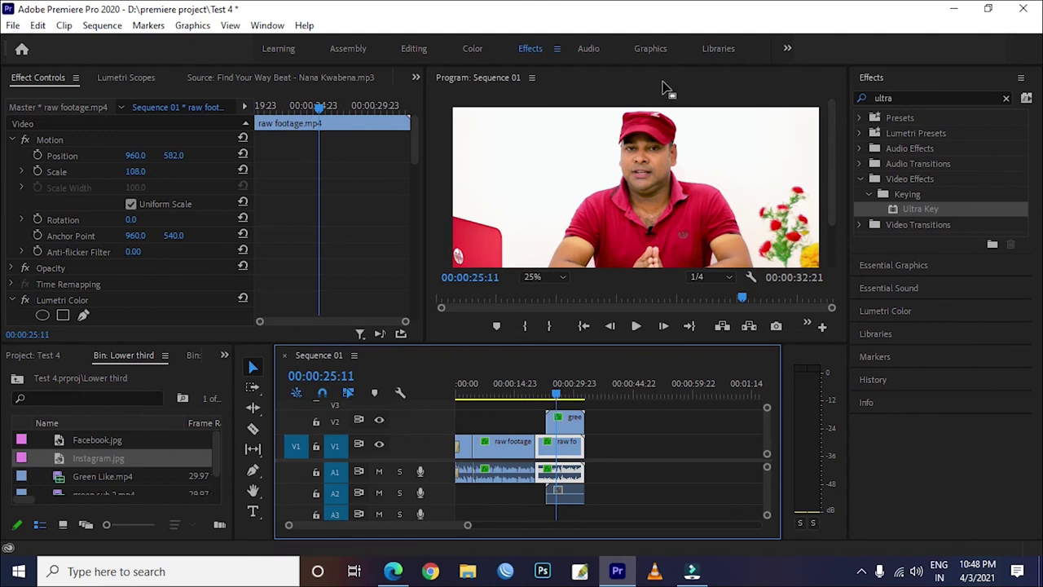
# Clear the Effects search and drag Camera Blur from Blur & Sharpen onto the raw footage clip
pyautogui.click(906, 88)
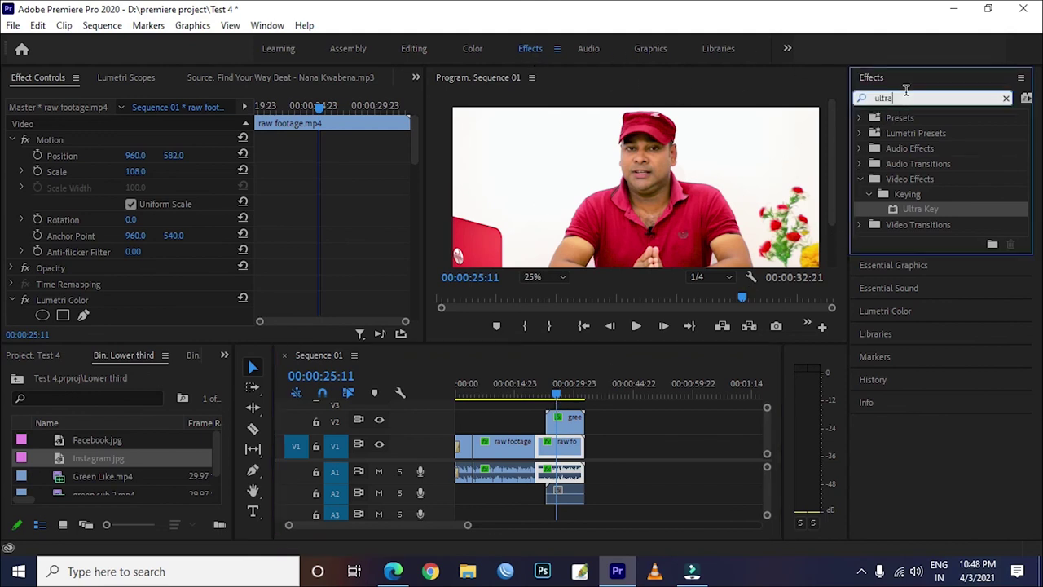
pyautogui.press('BackSpace')
pyautogui.press('BackSpace')
pyautogui.press('BackSpace')
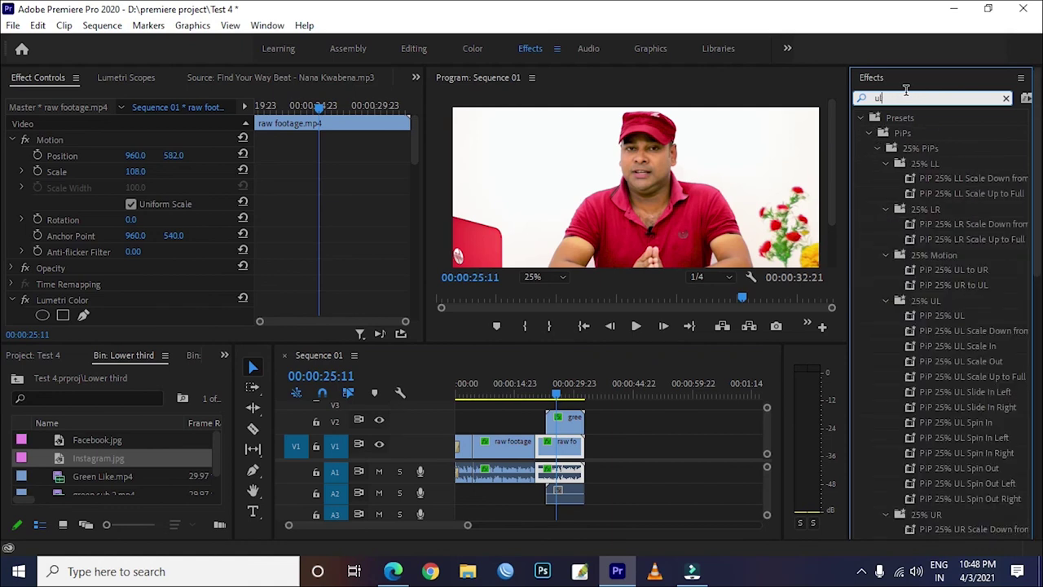
pyautogui.press('BackSpace')
pyautogui.press('BackSpace')
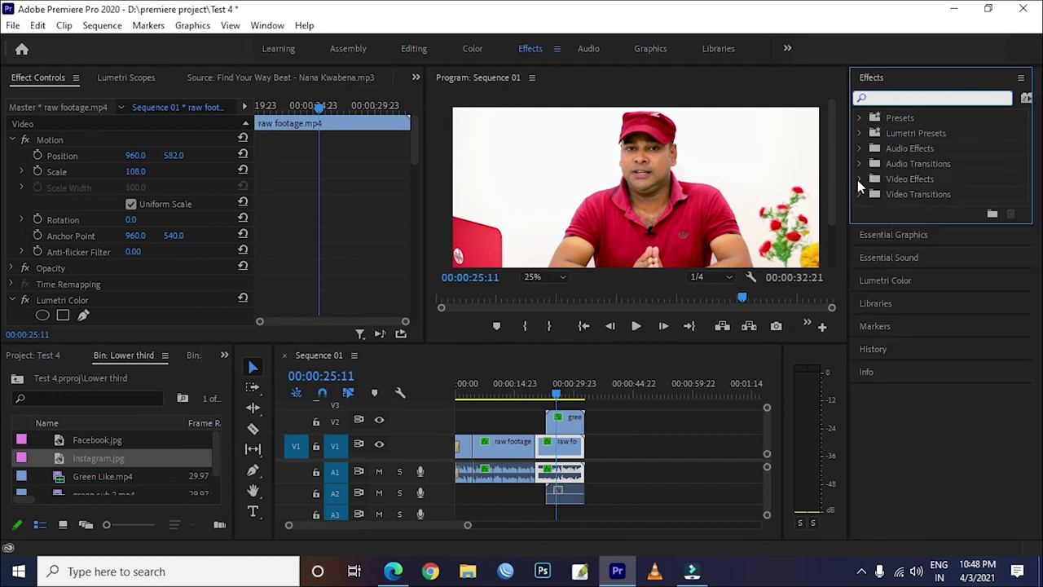
pyautogui.click(859, 180)
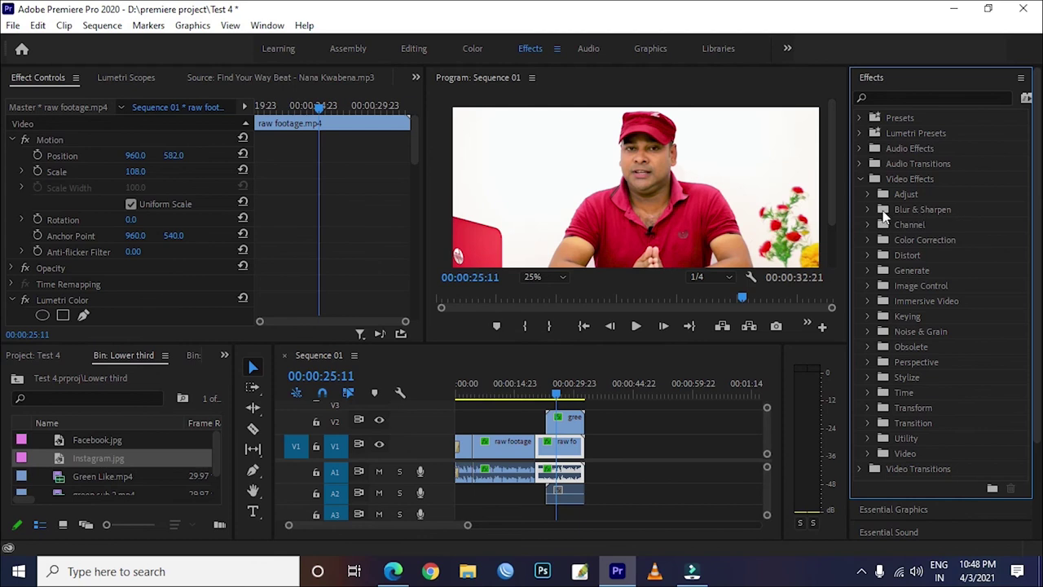
pyautogui.click(868, 210)
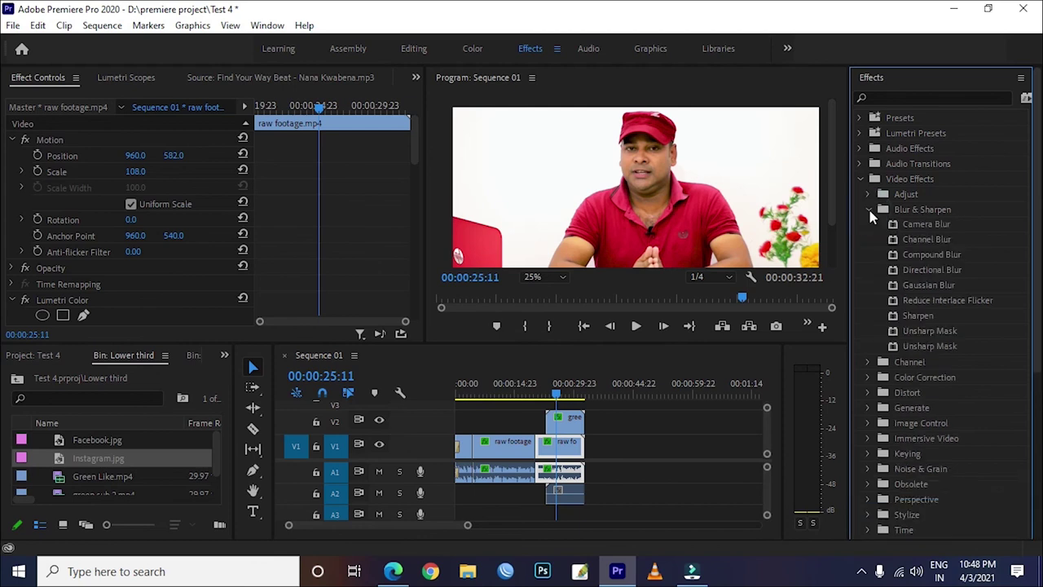
pyautogui.moveTo(926, 224); pyautogui.dragTo(552, 448)
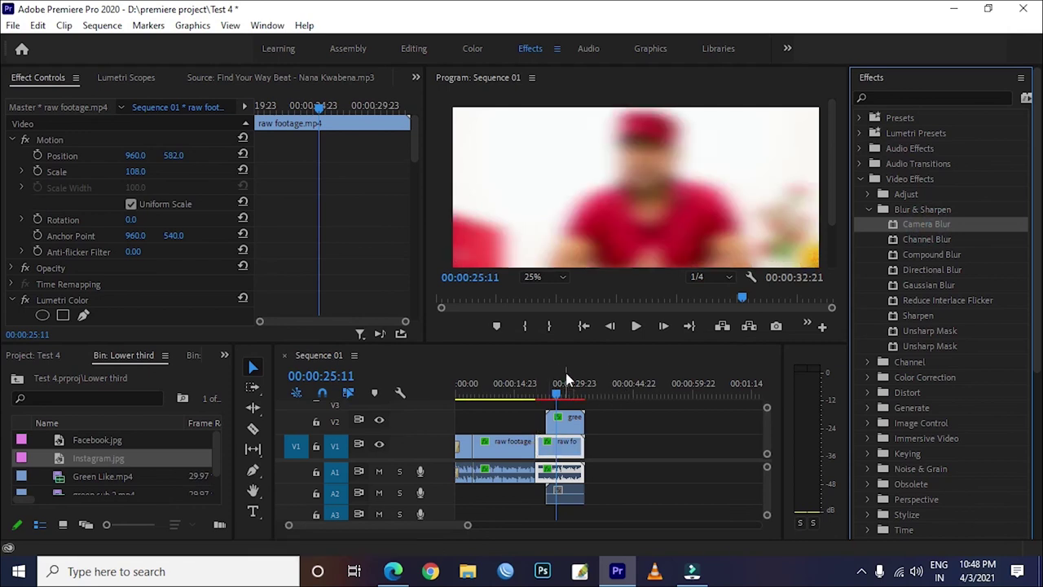
# Set the Camera Blur Percent Blur to 10 at 00:00:23:08
pyautogui.moveTo(559, 395); pyautogui.dragTo(547, 399)
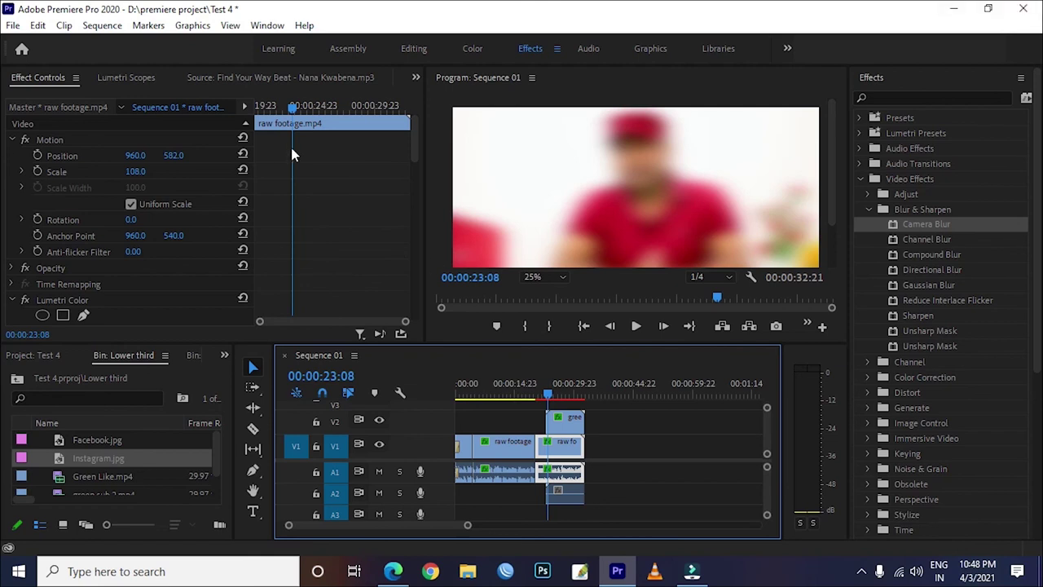
pyautogui.moveTo(416, 144); pyautogui.dragTo(414, 176)
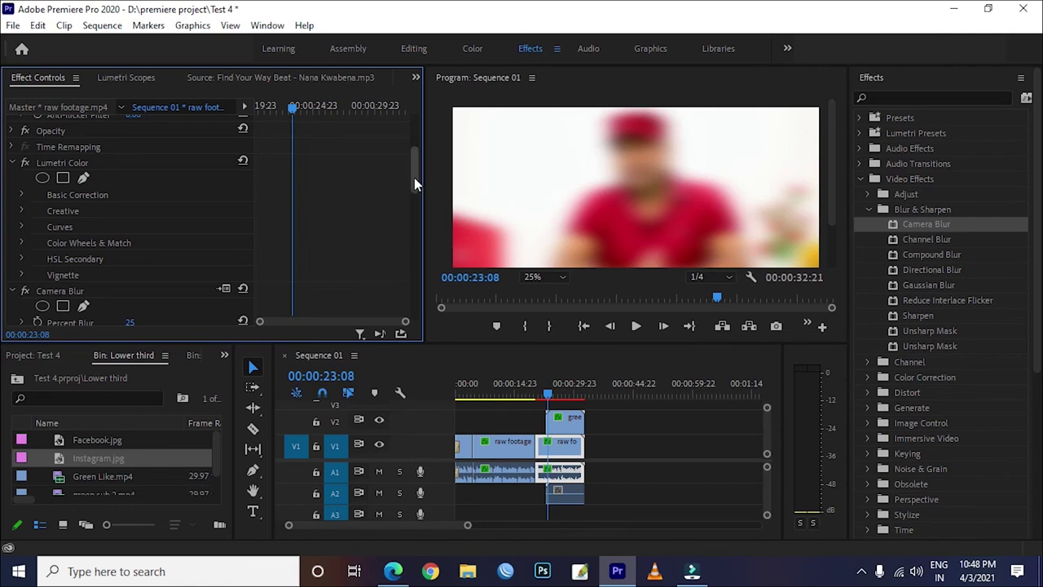
pyautogui.moveTo(413, 176); pyautogui.dragTo(414, 167)
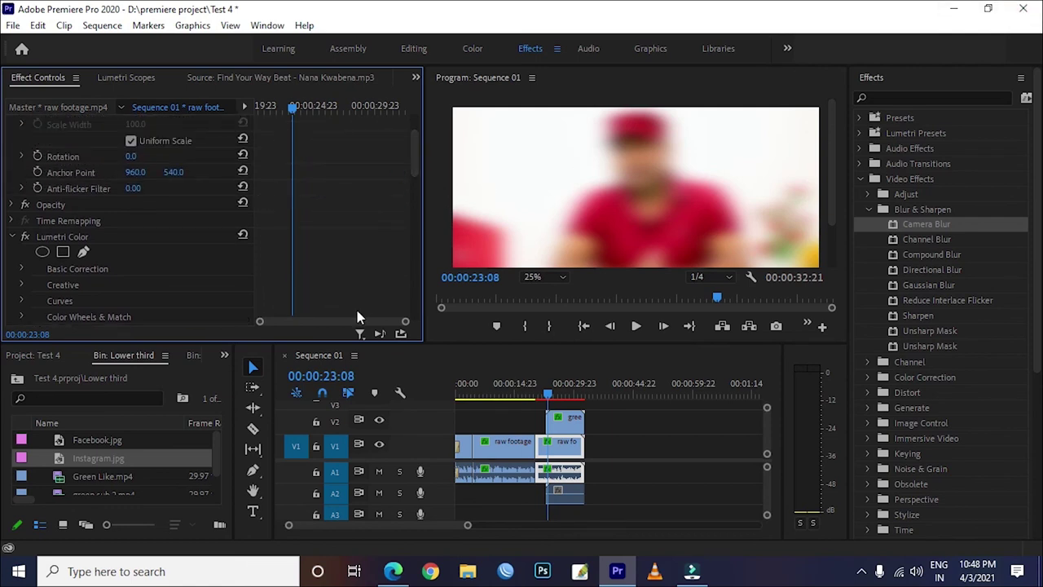
pyautogui.moveTo(415, 167); pyautogui.dragTo(415, 196)
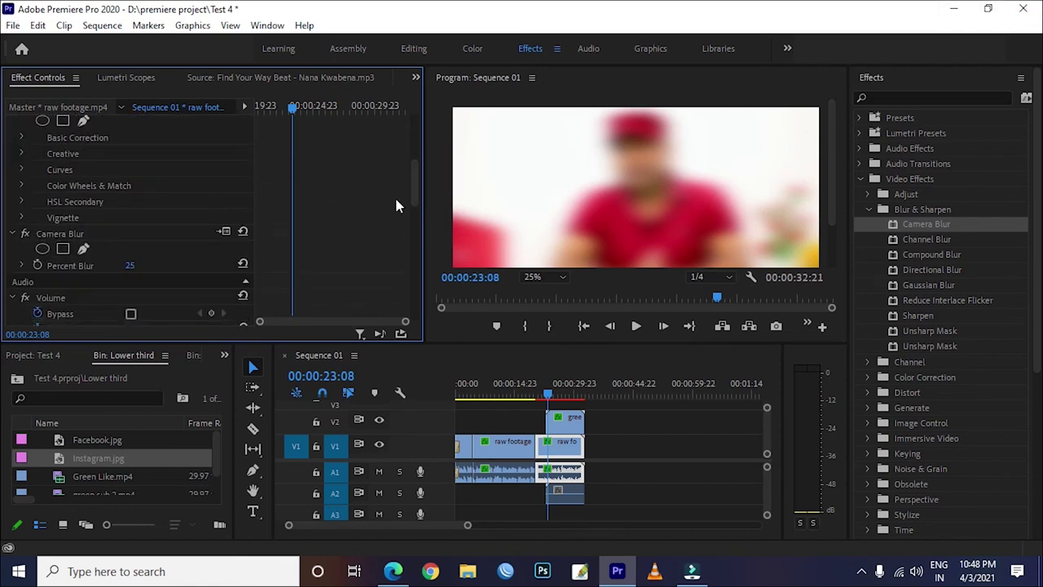
pyautogui.click(128, 265)
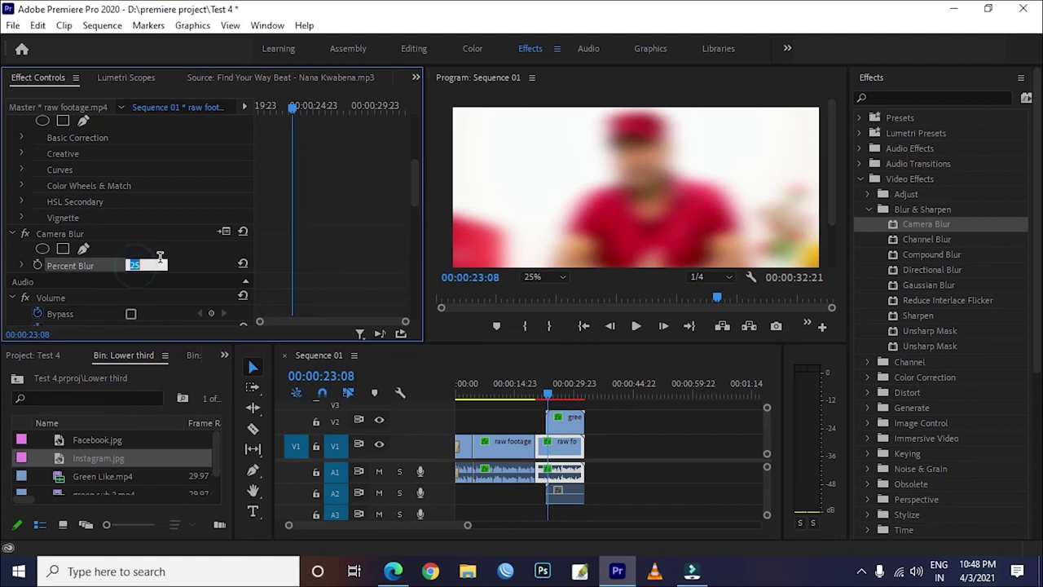
pyautogui.write('10')
pyautogui.press('Return')
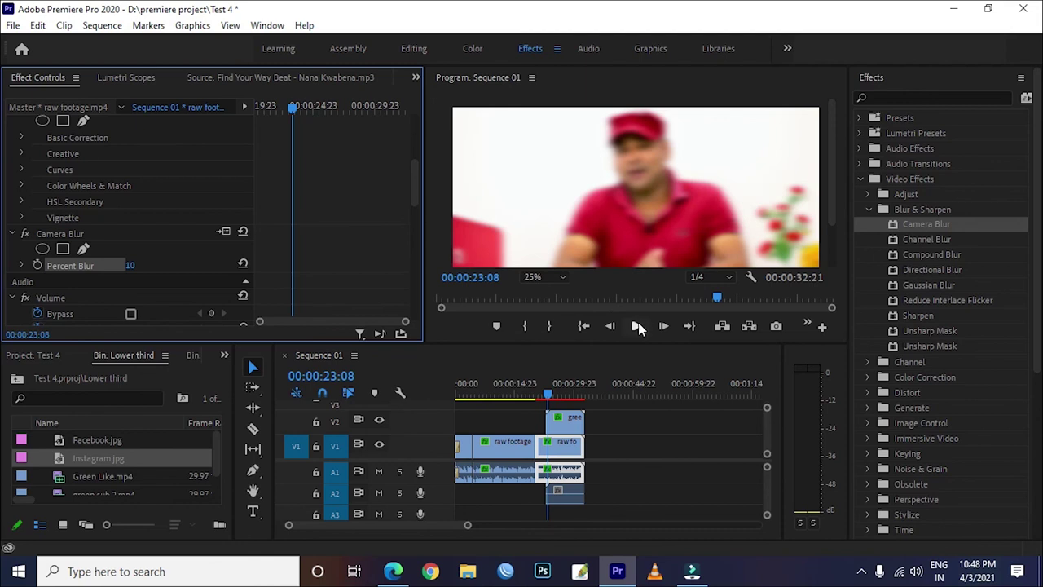
# Play the blurred clip and stop at 00:00:26:01
pyautogui.click(636, 326)
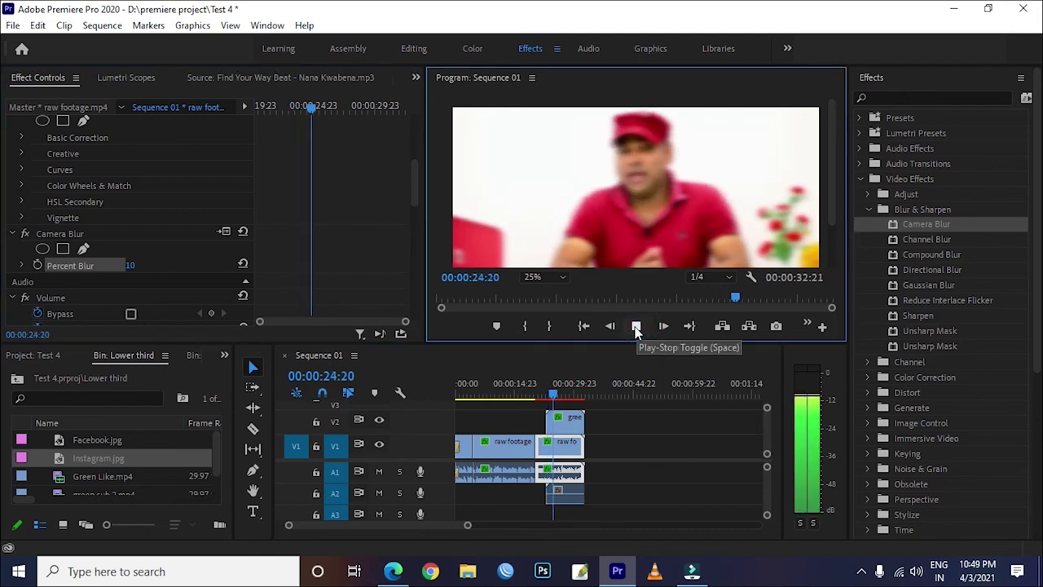
pyautogui.scroll(-2, 392, 208)
pyautogui.click(392, 208)
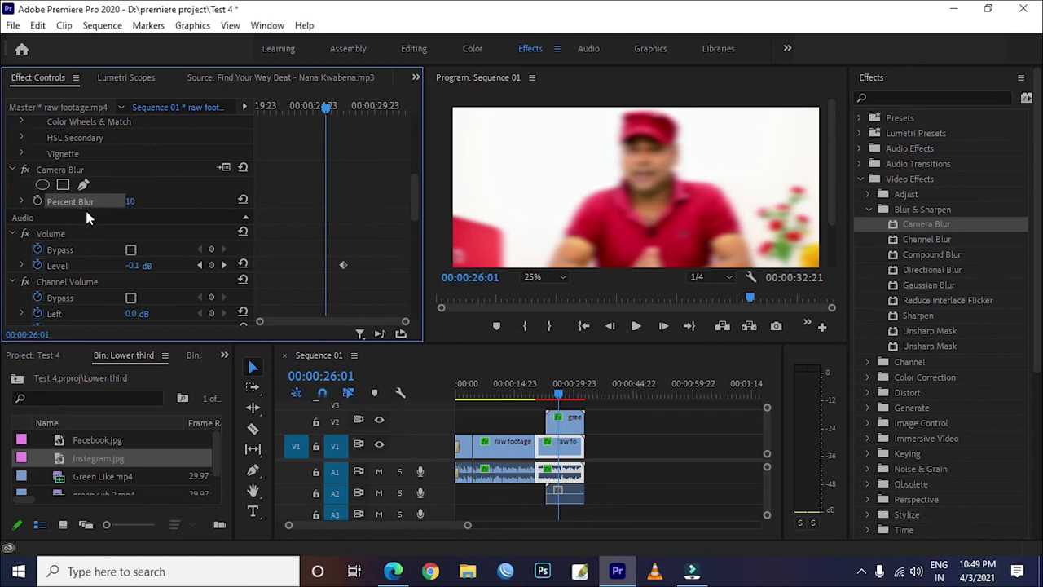
# Add an ellipse mask to Camera Blur and position it over the presenter's face and cap
pyautogui.click(43, 185)
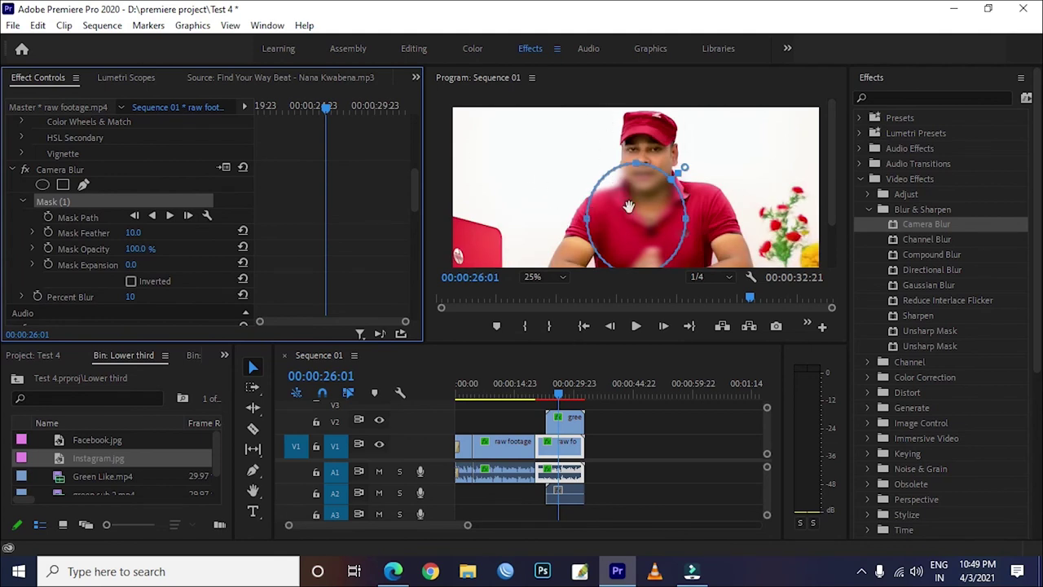
pyautogui.click(637, 206)
pyautogui.moveTo(597, 175); pyautogui.dragTo(662, 165)
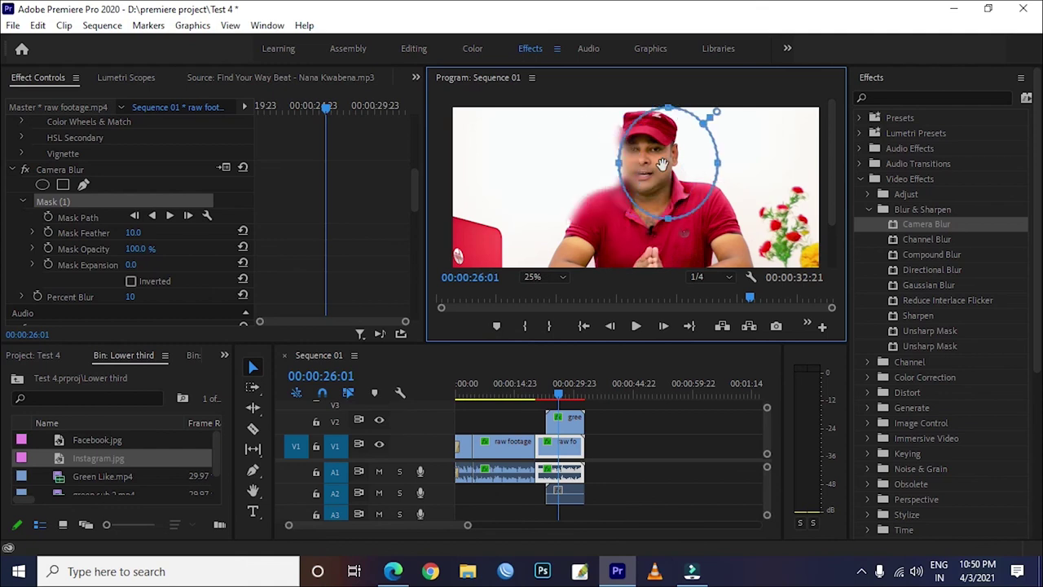
pyautogui.moveTo(662, 164)
pyautogui.mouseDown()
pyautogui.moveTo(658, 152)
pyautogui.moveTo(665, 158)
pyautogui.mouseUp()
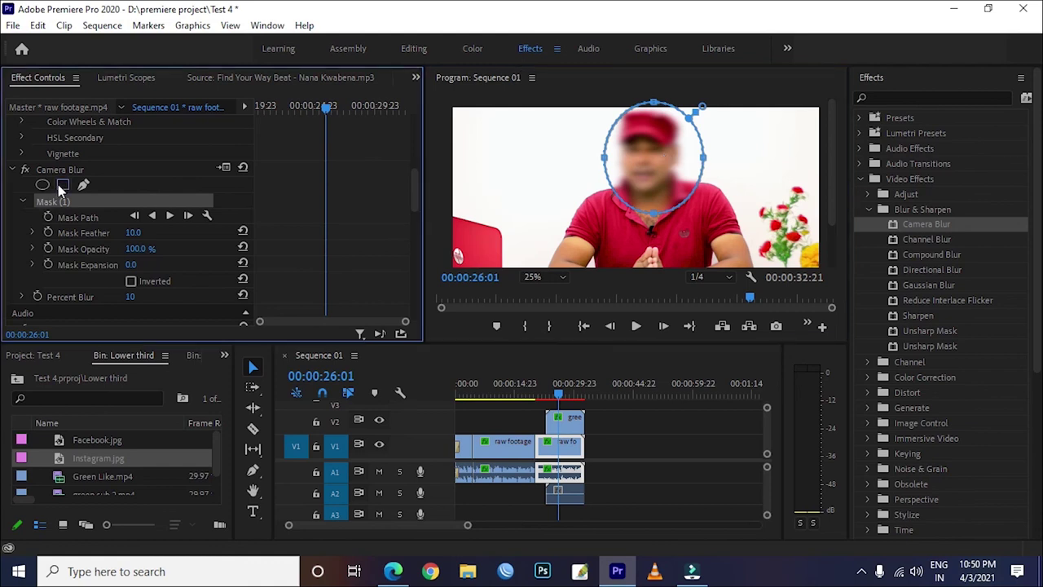
# Add a 4-point polygon mask and place it over the red laptop
pyautogui.click(61, 186)
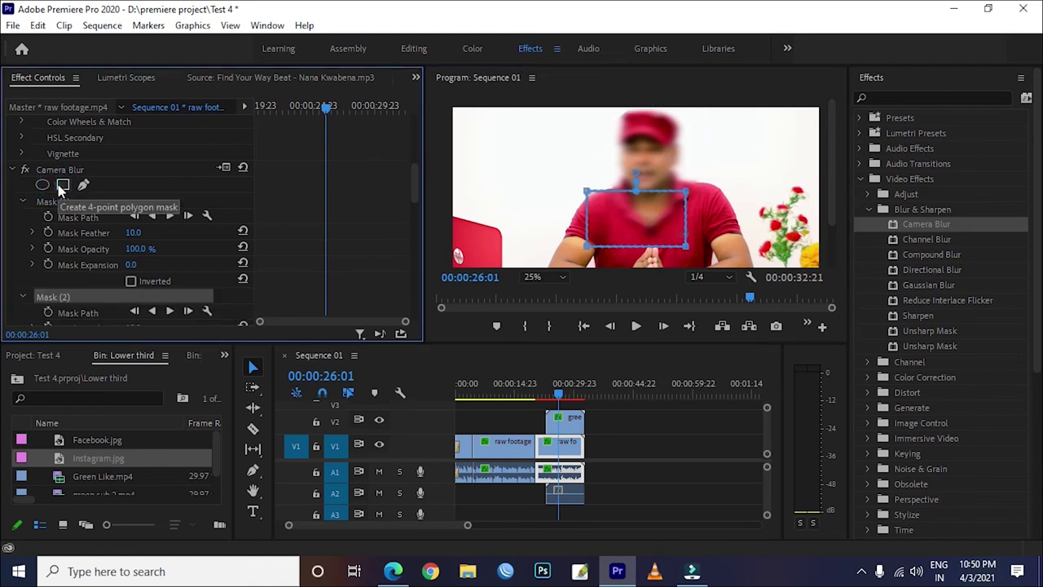
pyautogui.click(635, 216)
pyautogui.moveTo(518, 236); pyautogui.dragTo(487, 230)
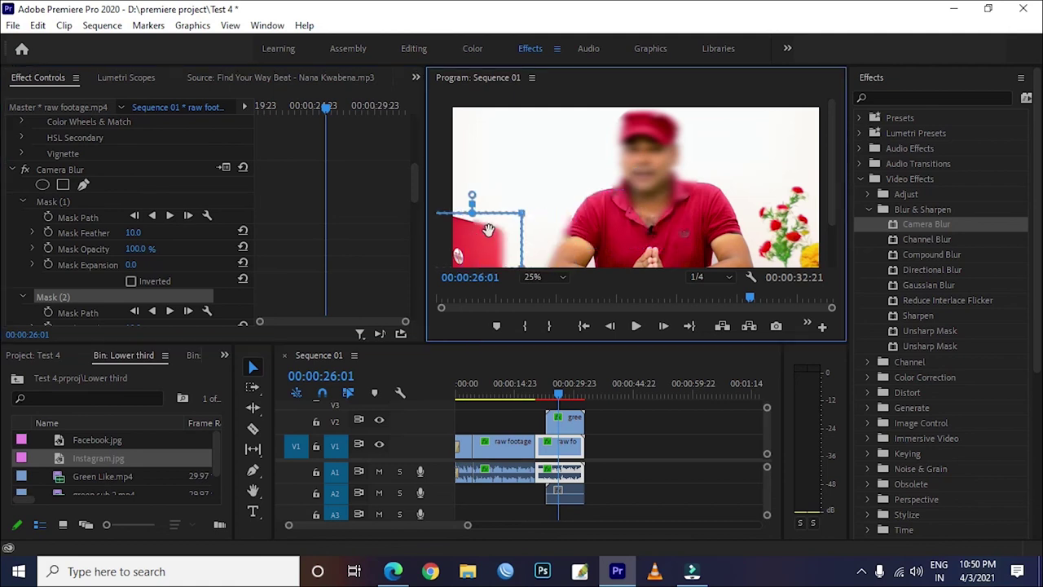
pyautogui.moveTo(487, 230)
pyautogui.mouseDown()
pyautogui.moveTo(516, 242)
pyautogui.moveTo(508, 243)
pyautogui.mouseUp()
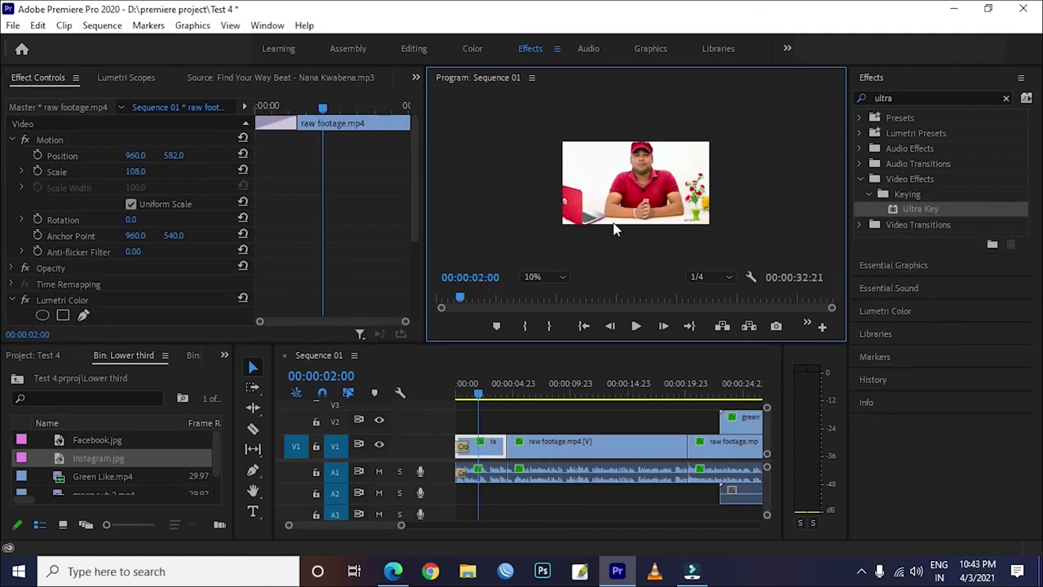
# Zoom the Program Monitor to 25%, fit the sequence in the timeline, and park at 00:00:29:12
pyautogui.click(566, 281)
pyautogui.click(535, 326)
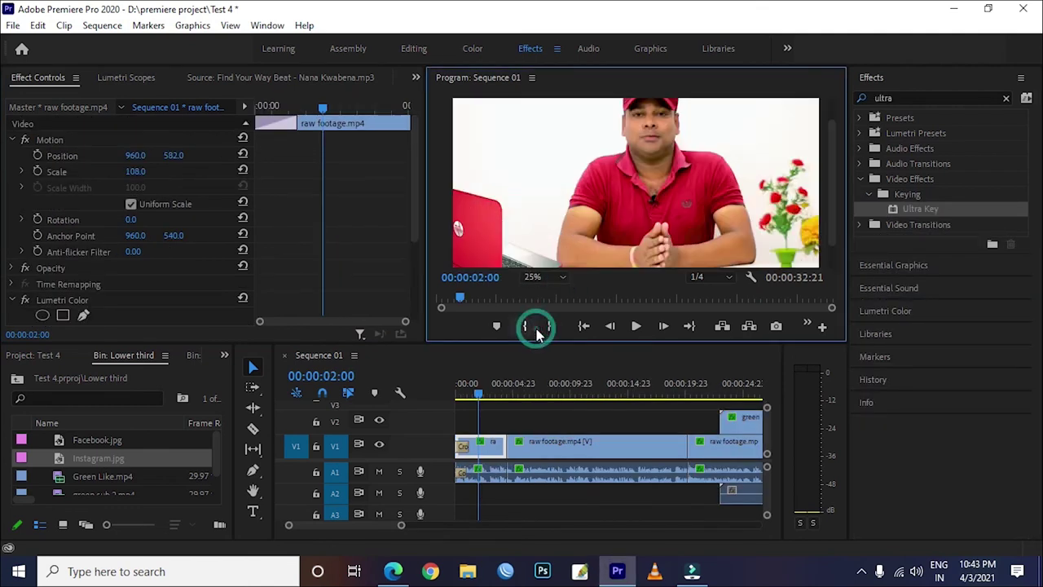
pyautogui.moveTo(830, 200); pyautogui.dragTo(829, 167)
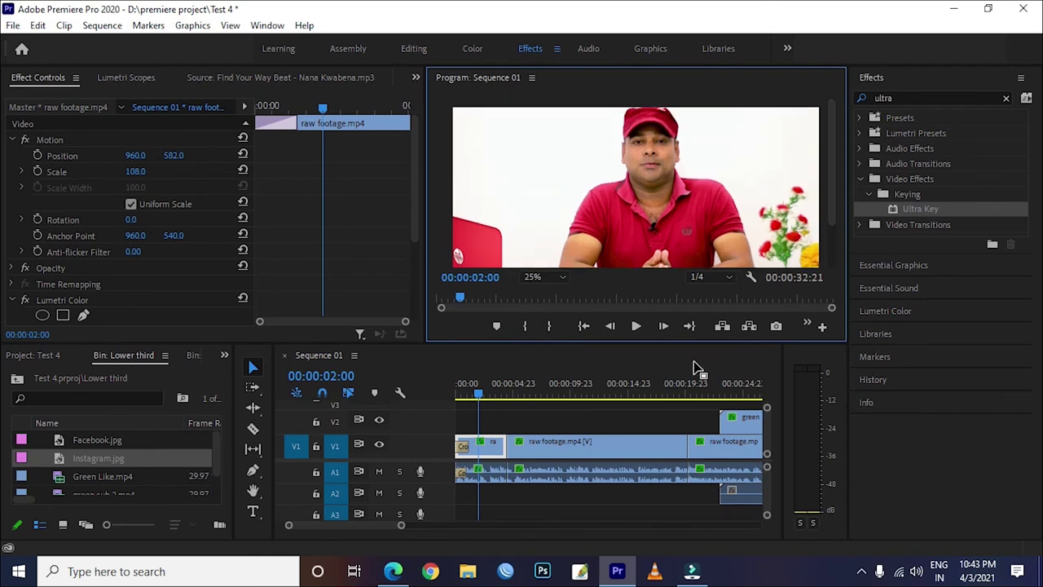
pyautogui.moveTo(402, 529); pyautogui.dragTo(467, 525)
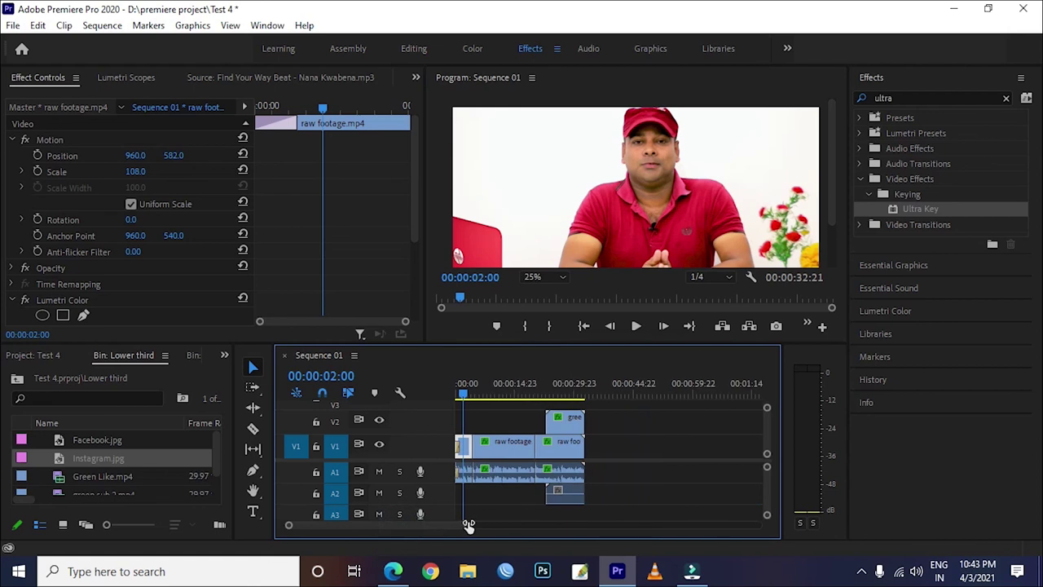
pyautogui.moveTo(463, 401); pyautogui.dragTo(573, 401)
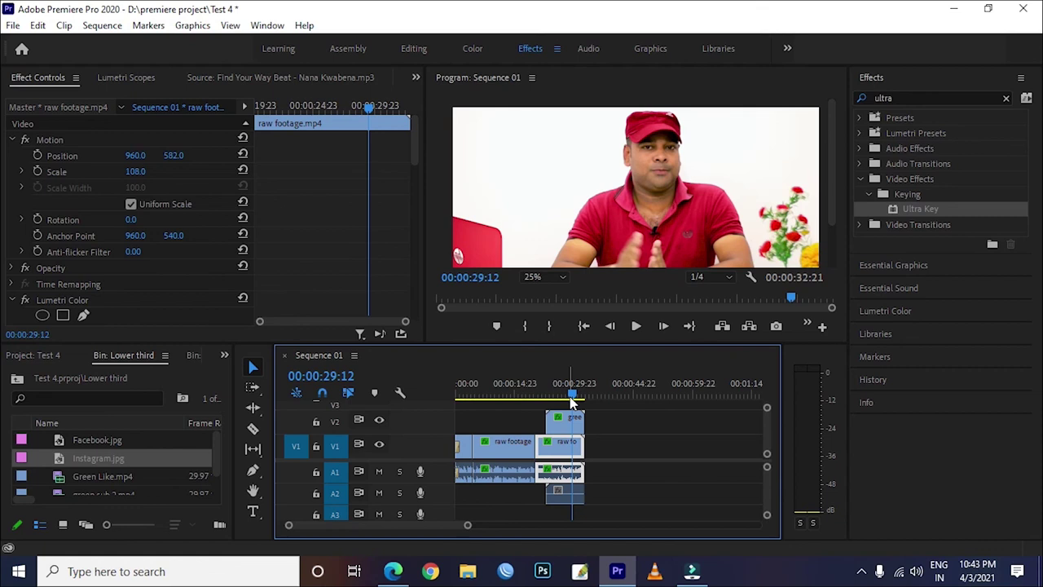
pyautogui.click(13, 26)
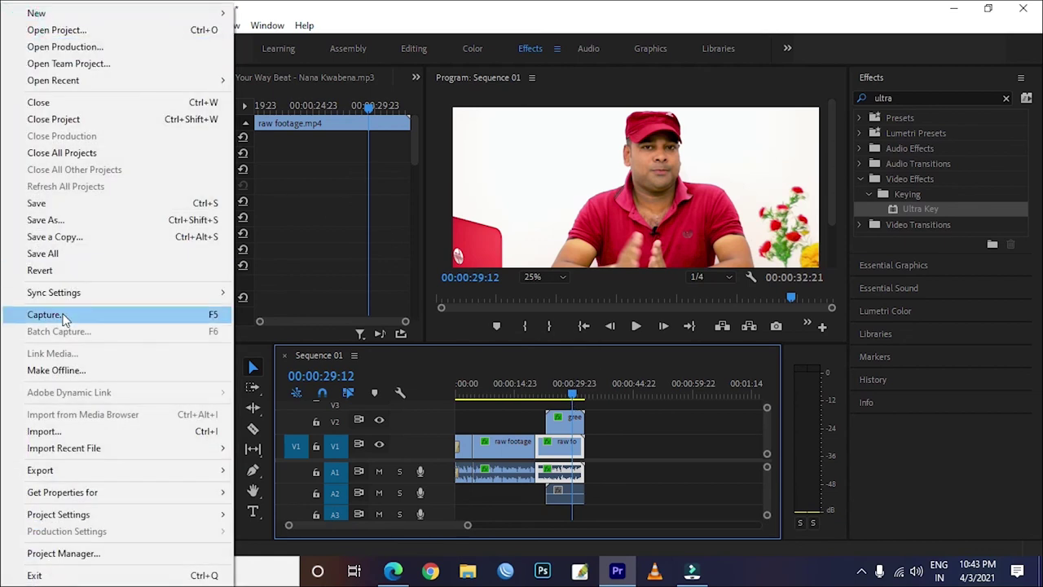
# Open Export Media with H.264 and Match Source - High bitrate, then open the output name dialog
pyautogui.moveTo(80, 480)
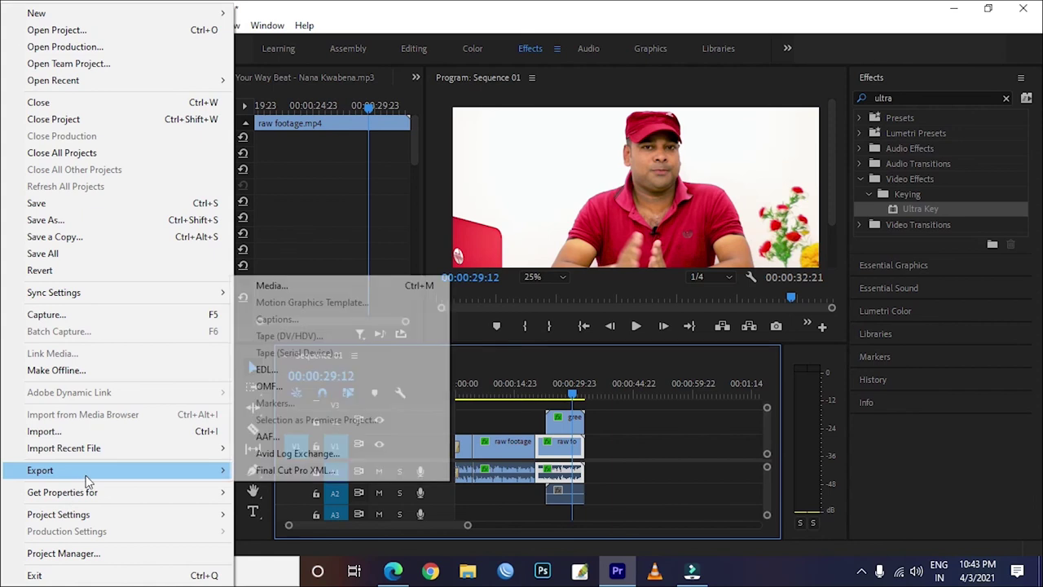
pyautogui.click(286, 288)
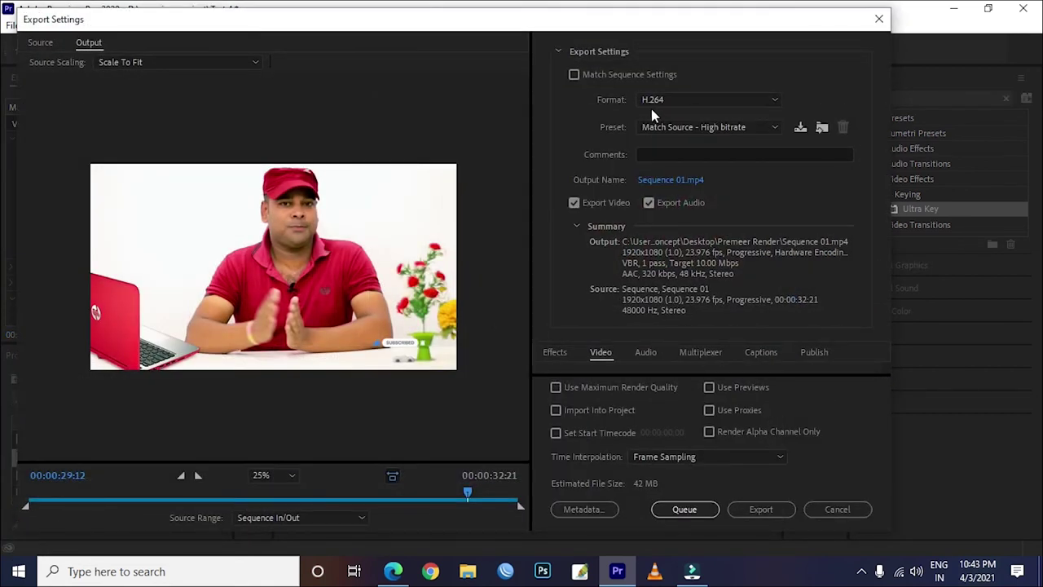
pyautogui.click(769, 101)
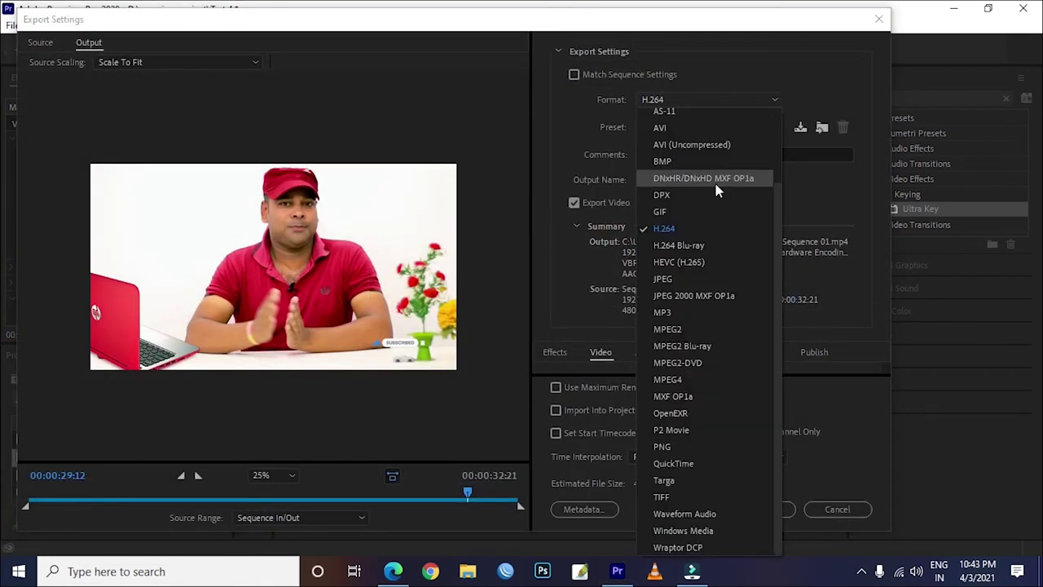
pyautogui.click(700, 230)
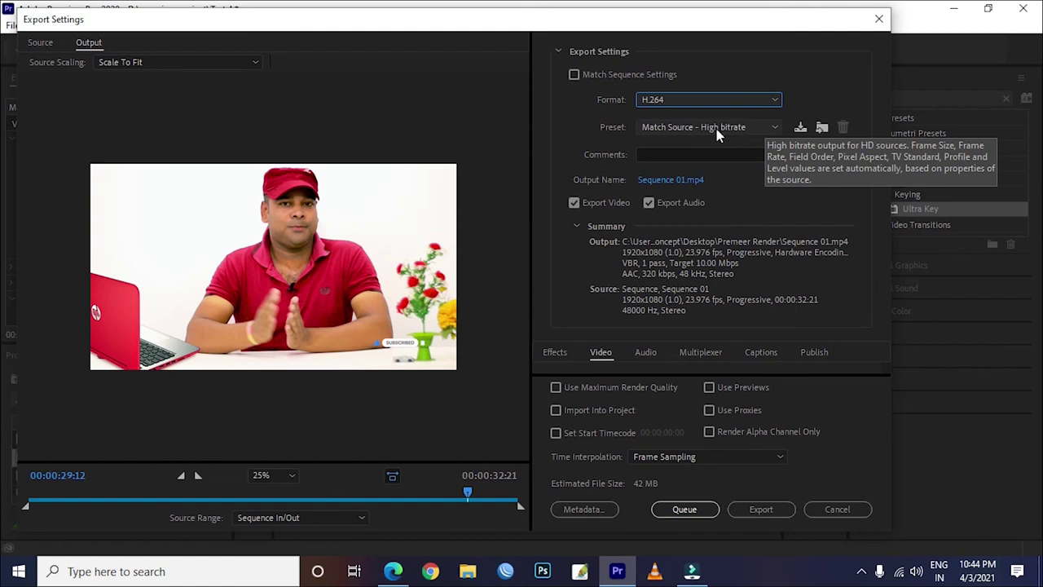
pyautogui.click(668, 179)
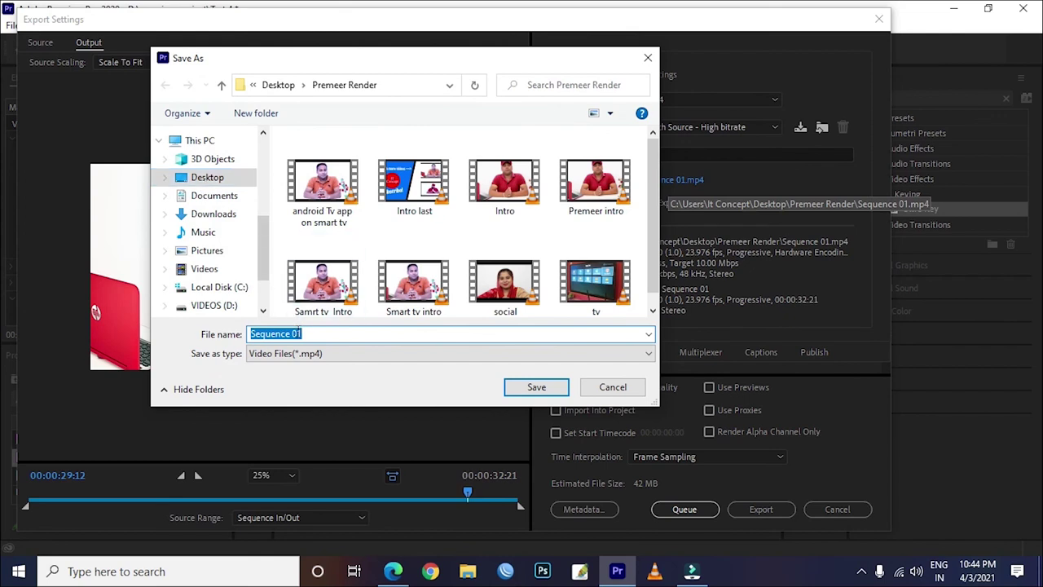
# Save the output as Render.mp4 in Premeer Render and export Sequence 01
pyautogui.press('BackSpace')
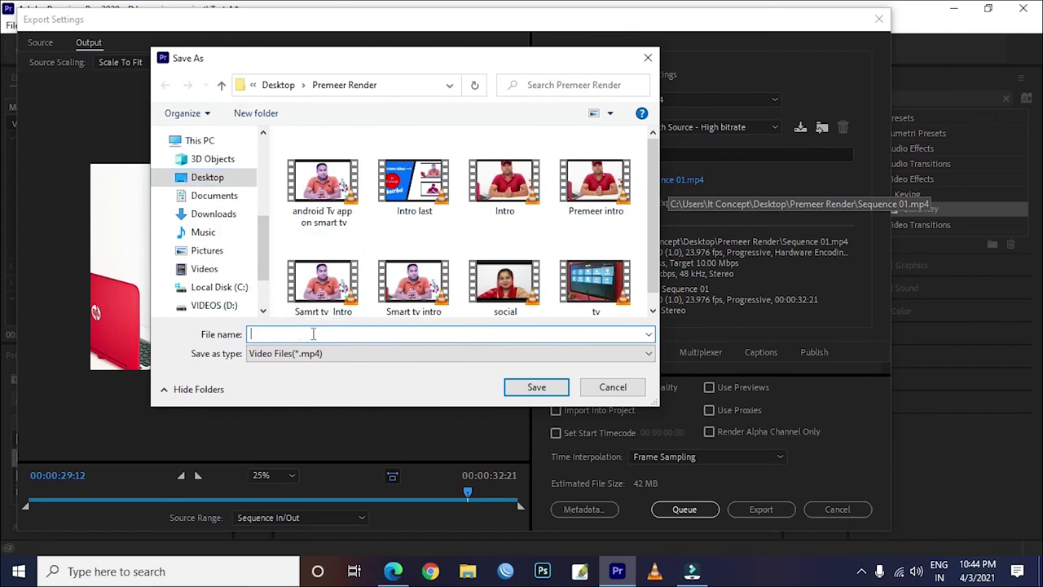
pyautogui.write('T')
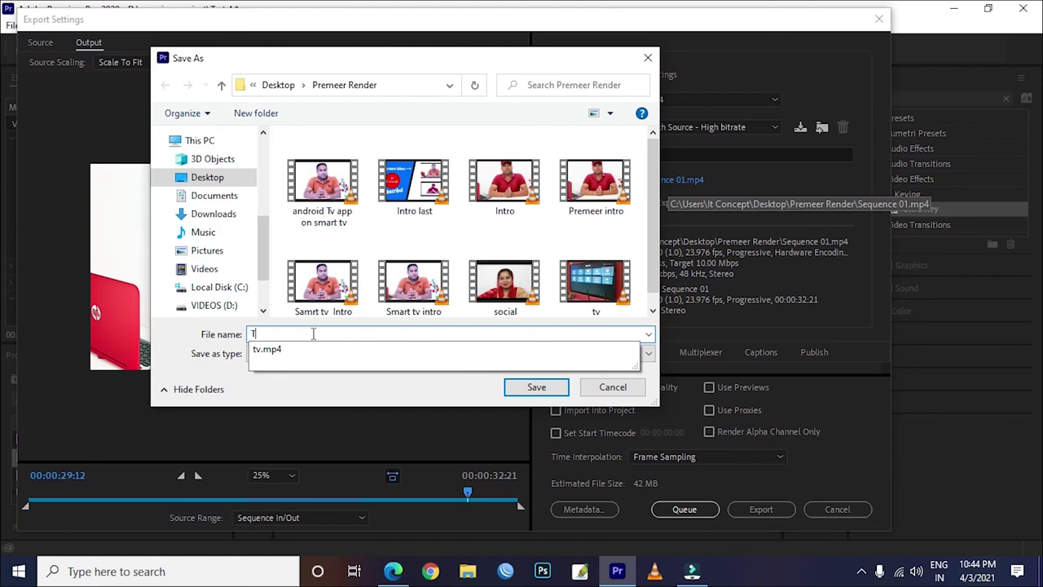
pyautogui.press('BackSpace')
pyautogui.write('Render')
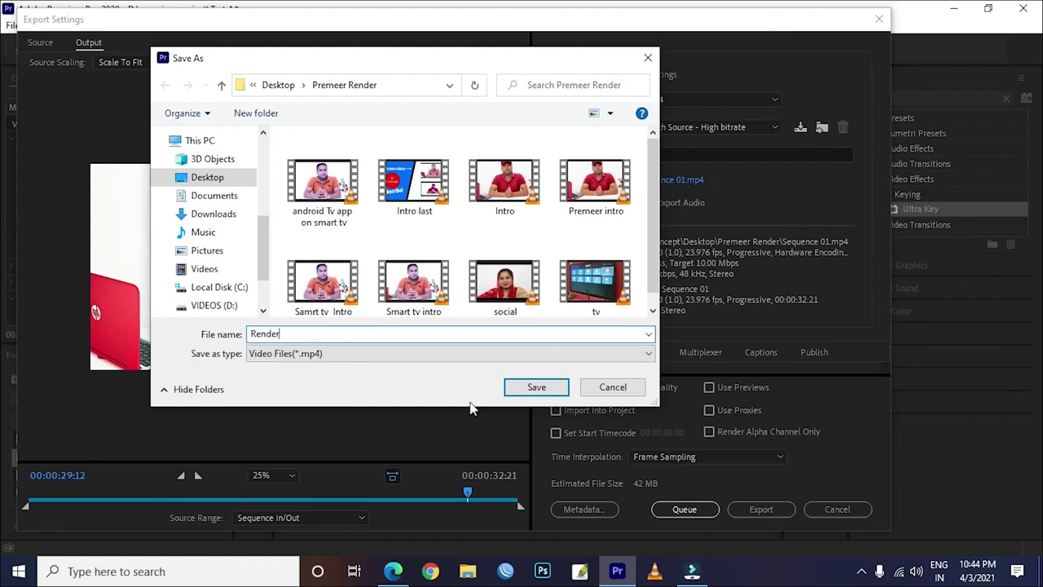
pyautogui.click(536, 388)
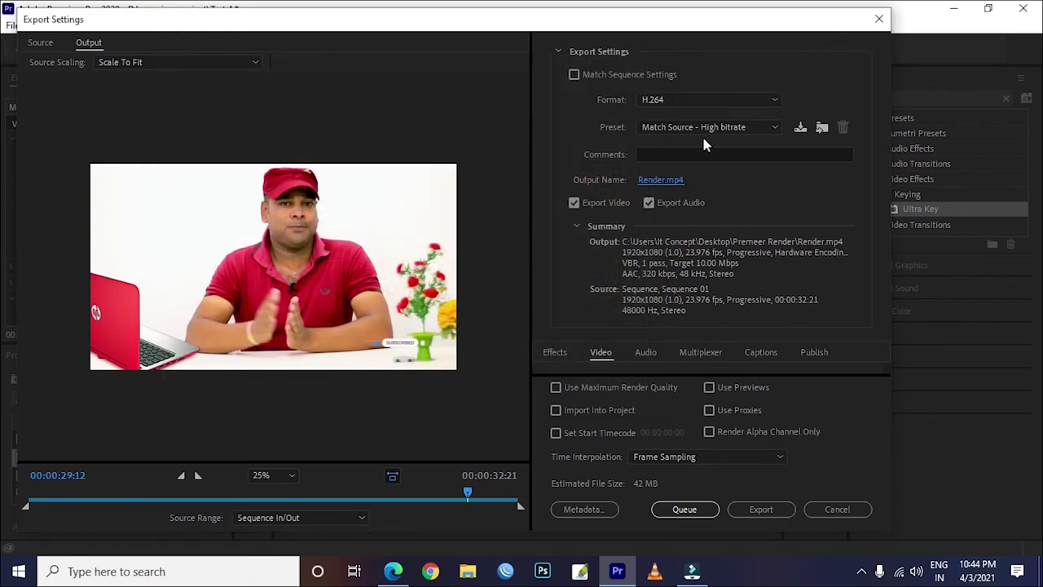
pyautogui.click(762, 511)
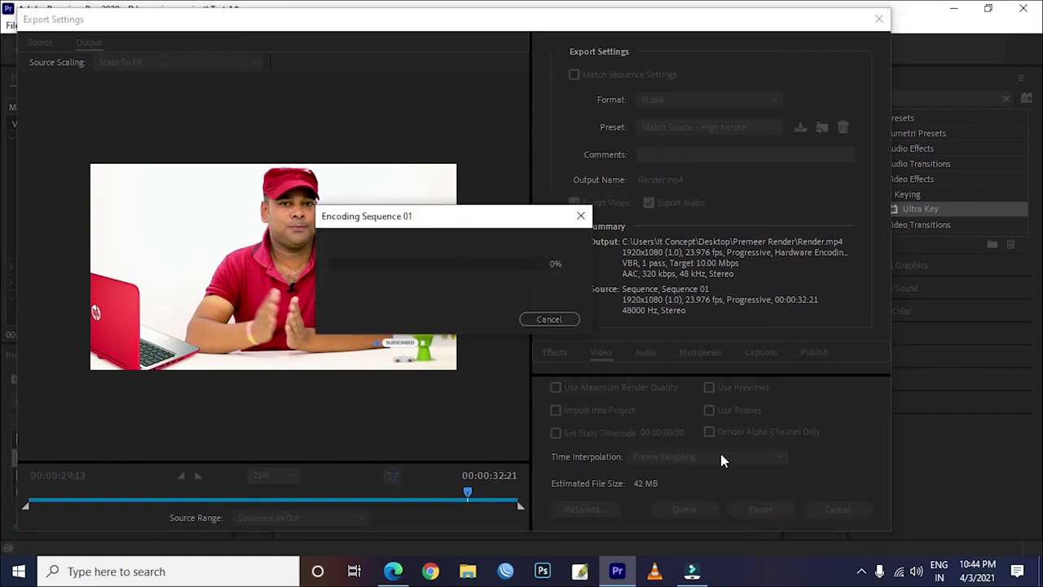
pyautogui.moveTo(453, 229); pyautogui.dragTo(588, 118)
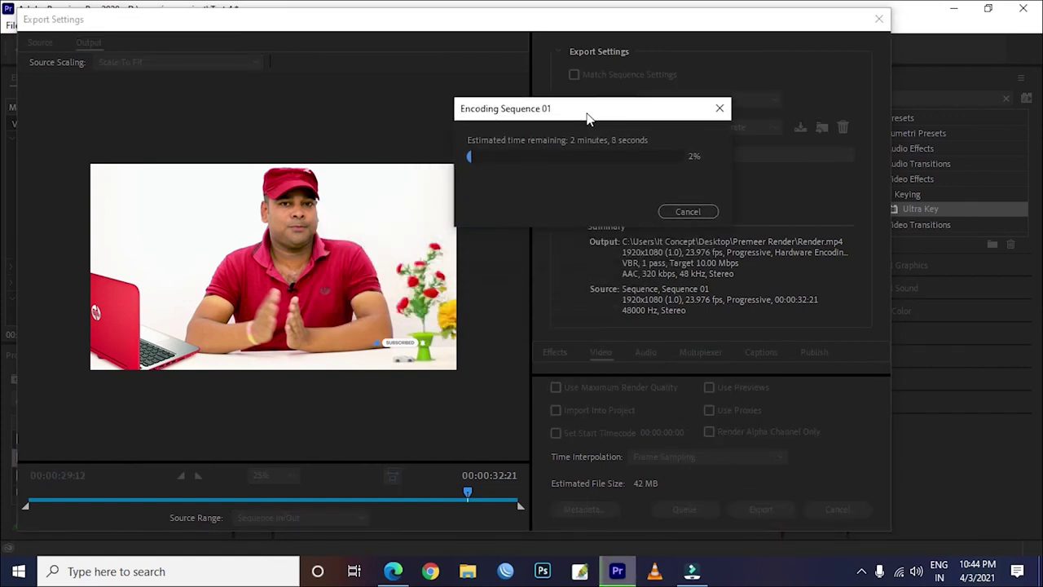